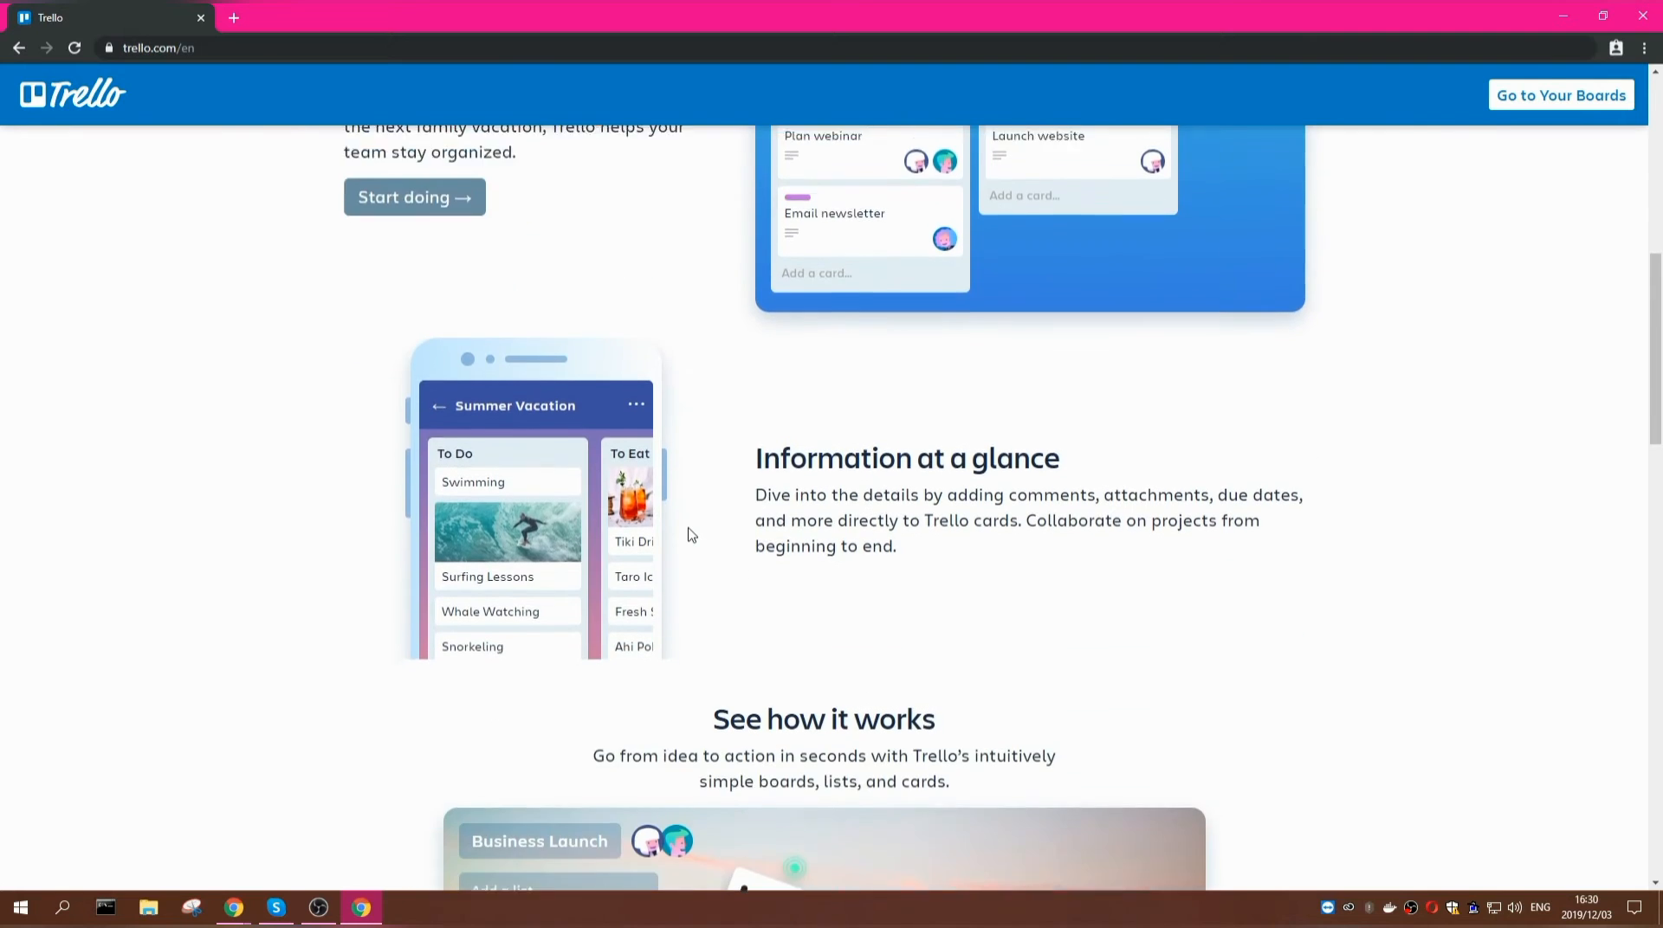
- Go to the account's boards from the Trello landing page and create a private board titled "ToDo Board Tutorial"
scroll(691, 535, up, 12)
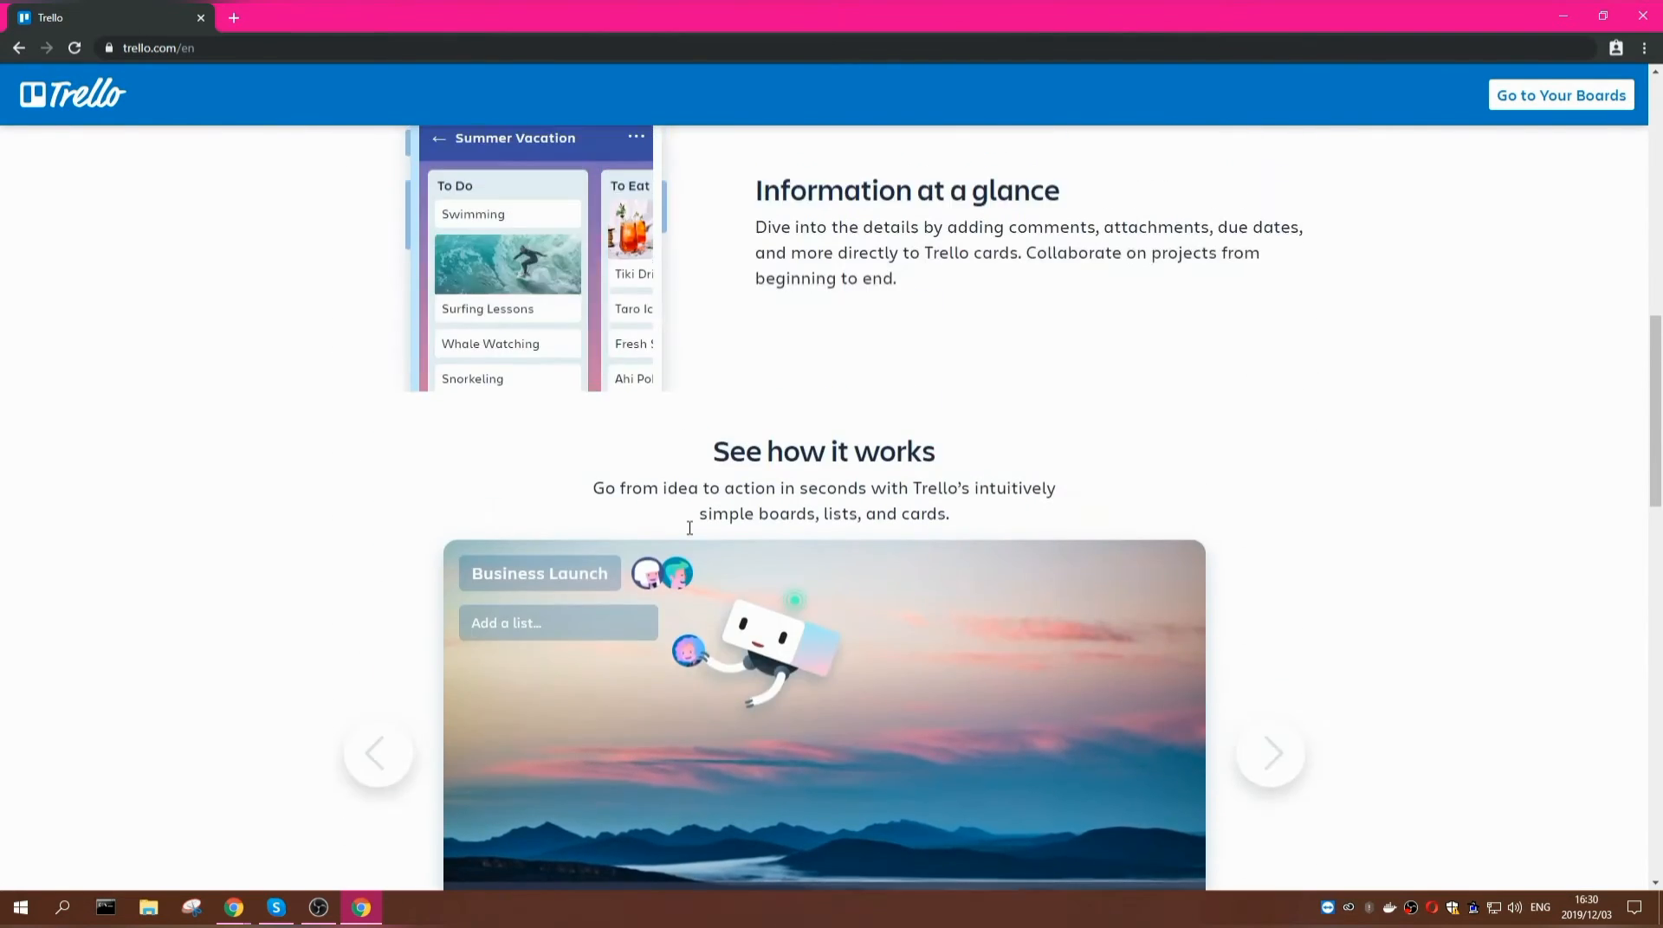
scroll(435, 469, up, 1)
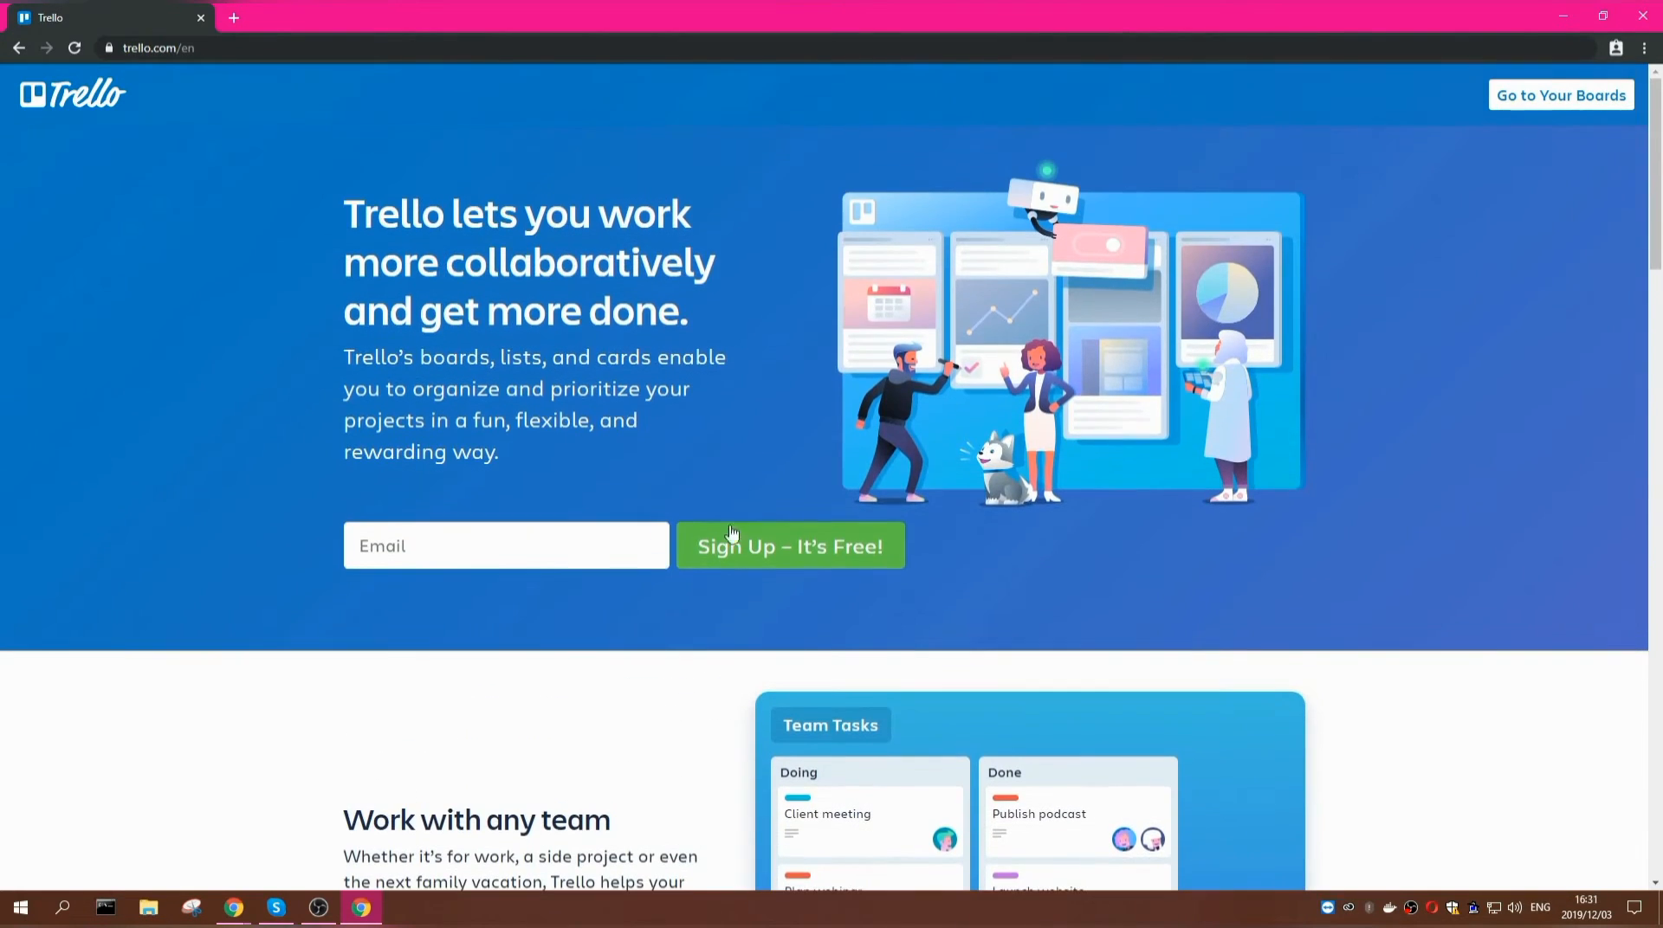
click(1555, 102)
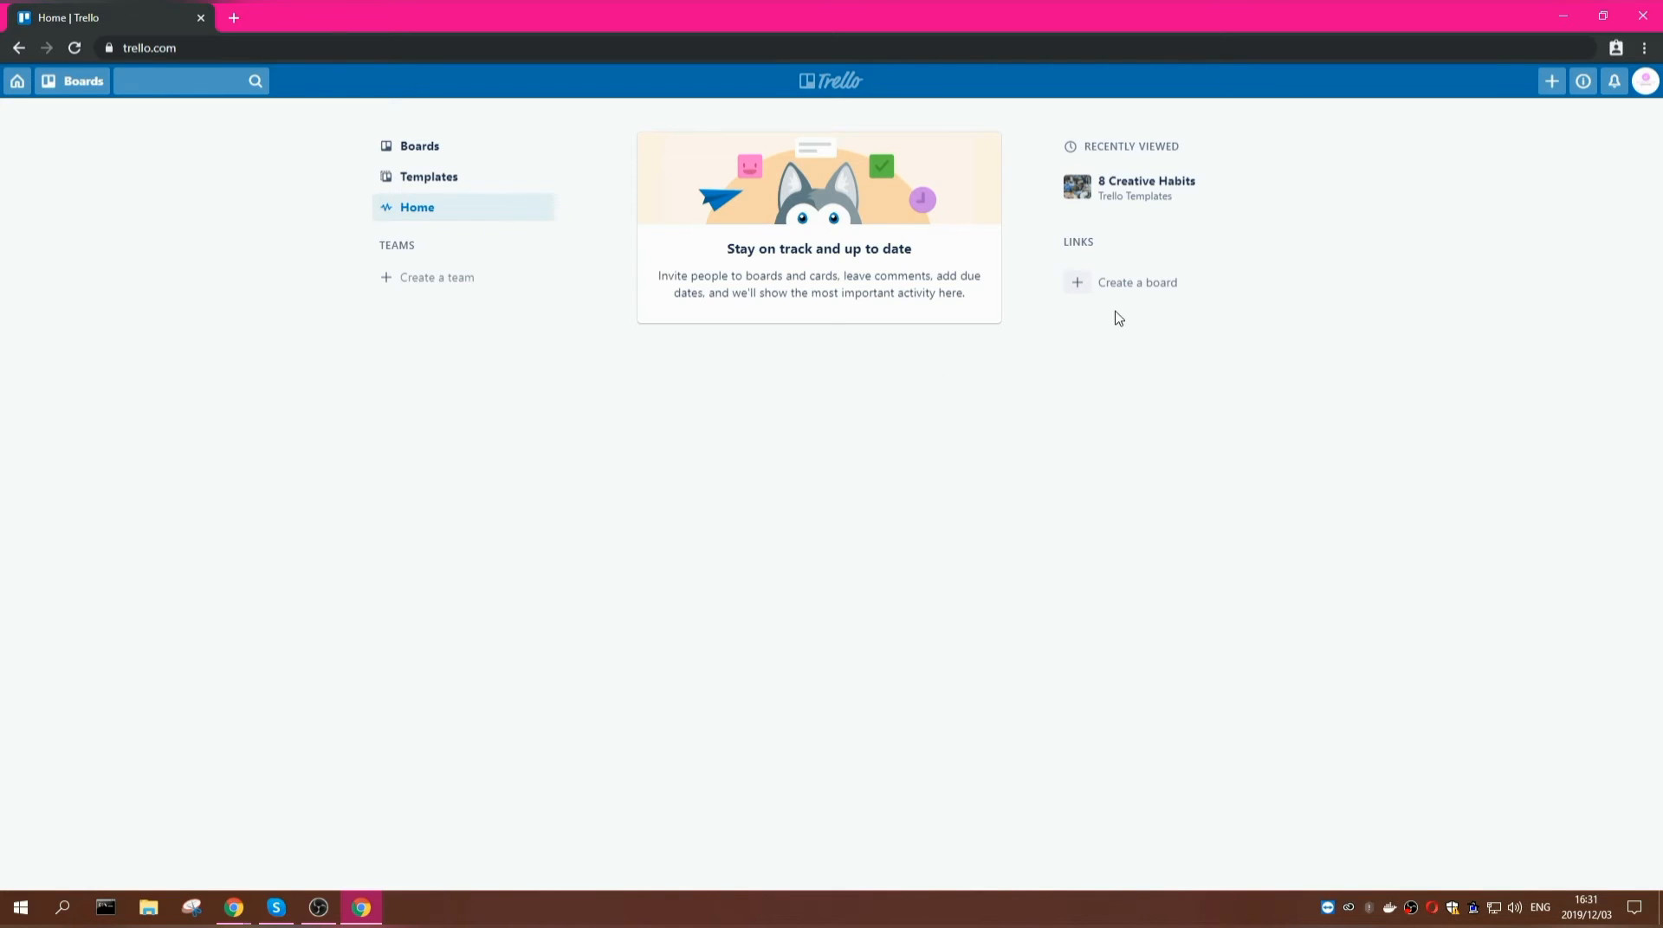
click(1100, 289)
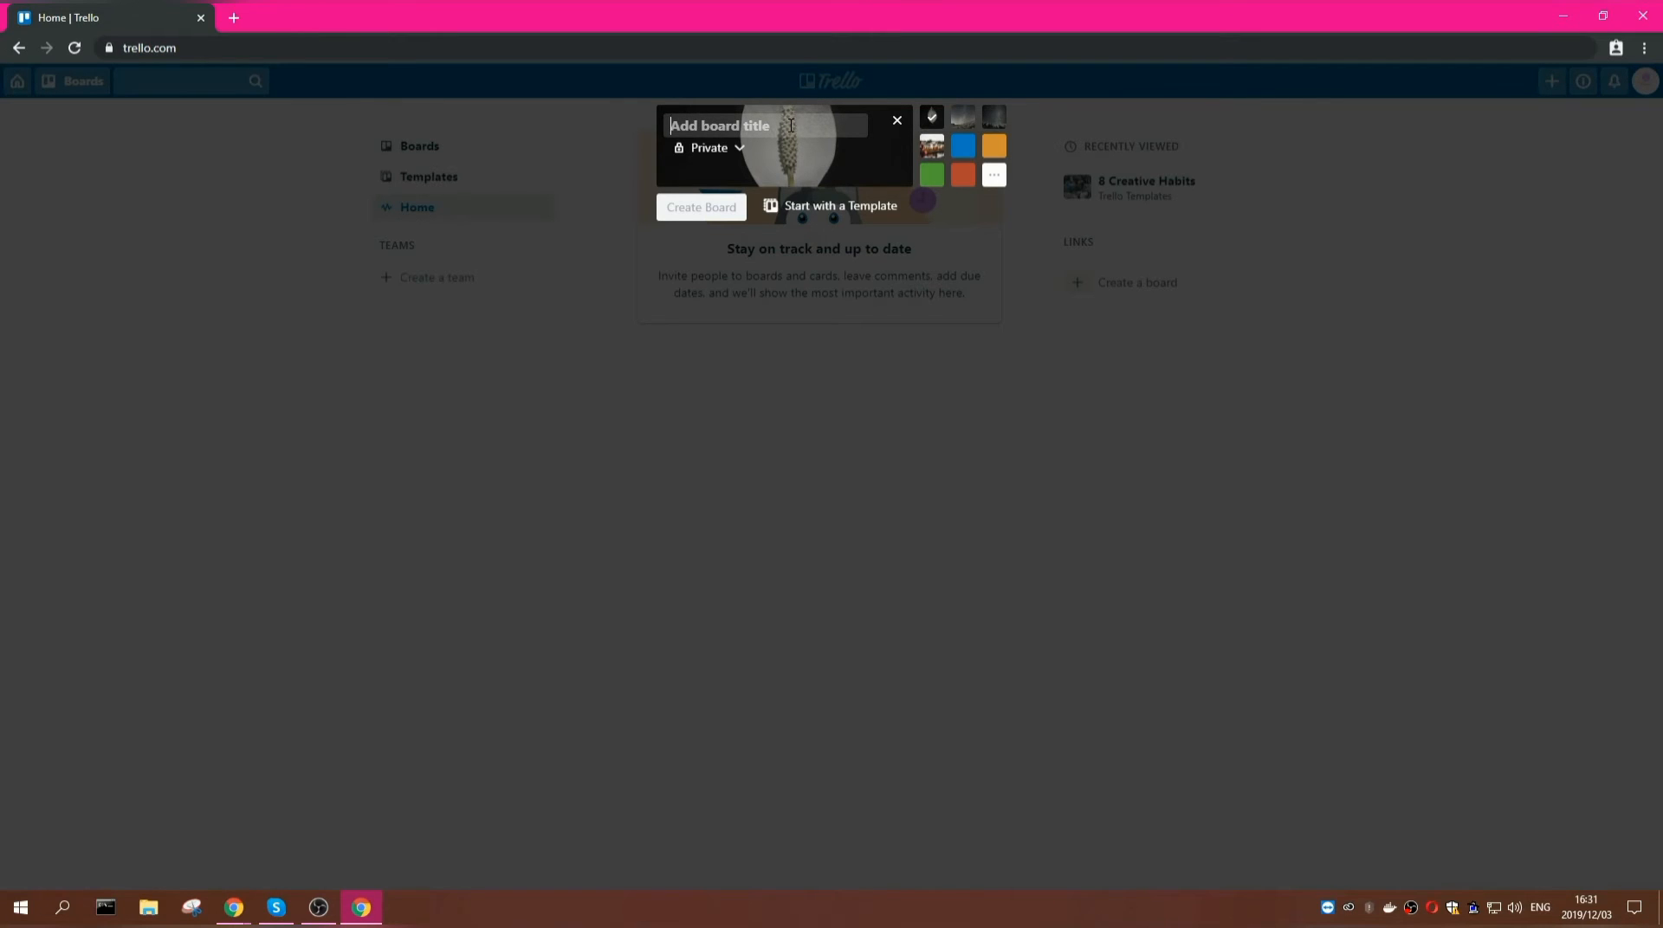
text(T)
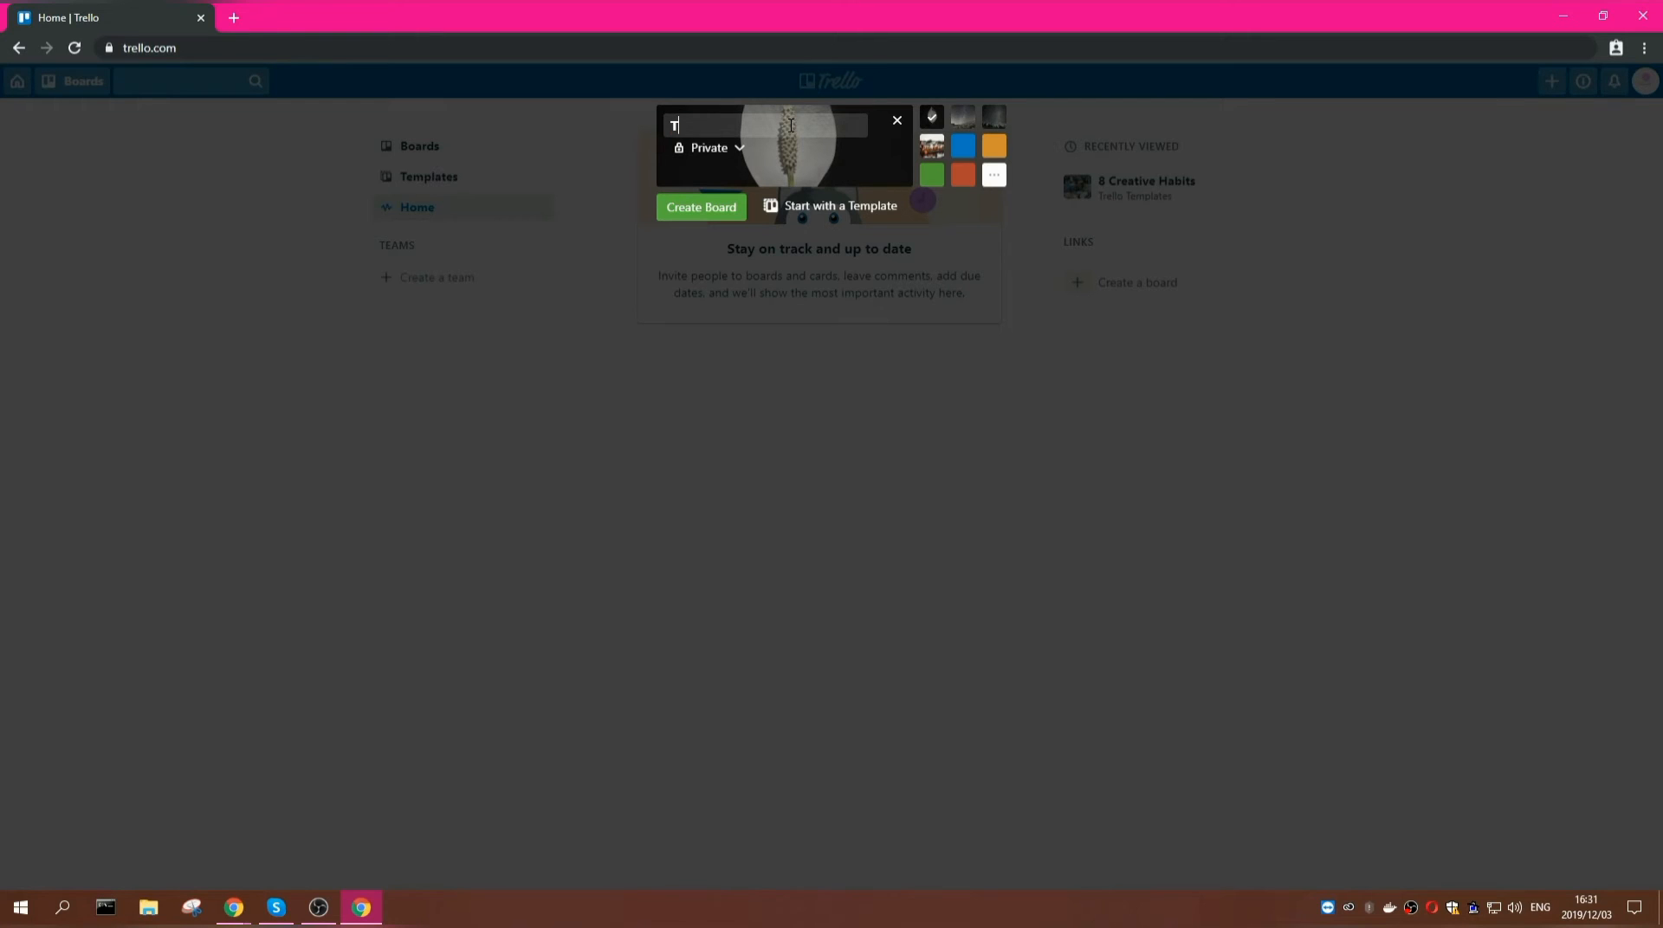
text(asoDo Board Tutorial)
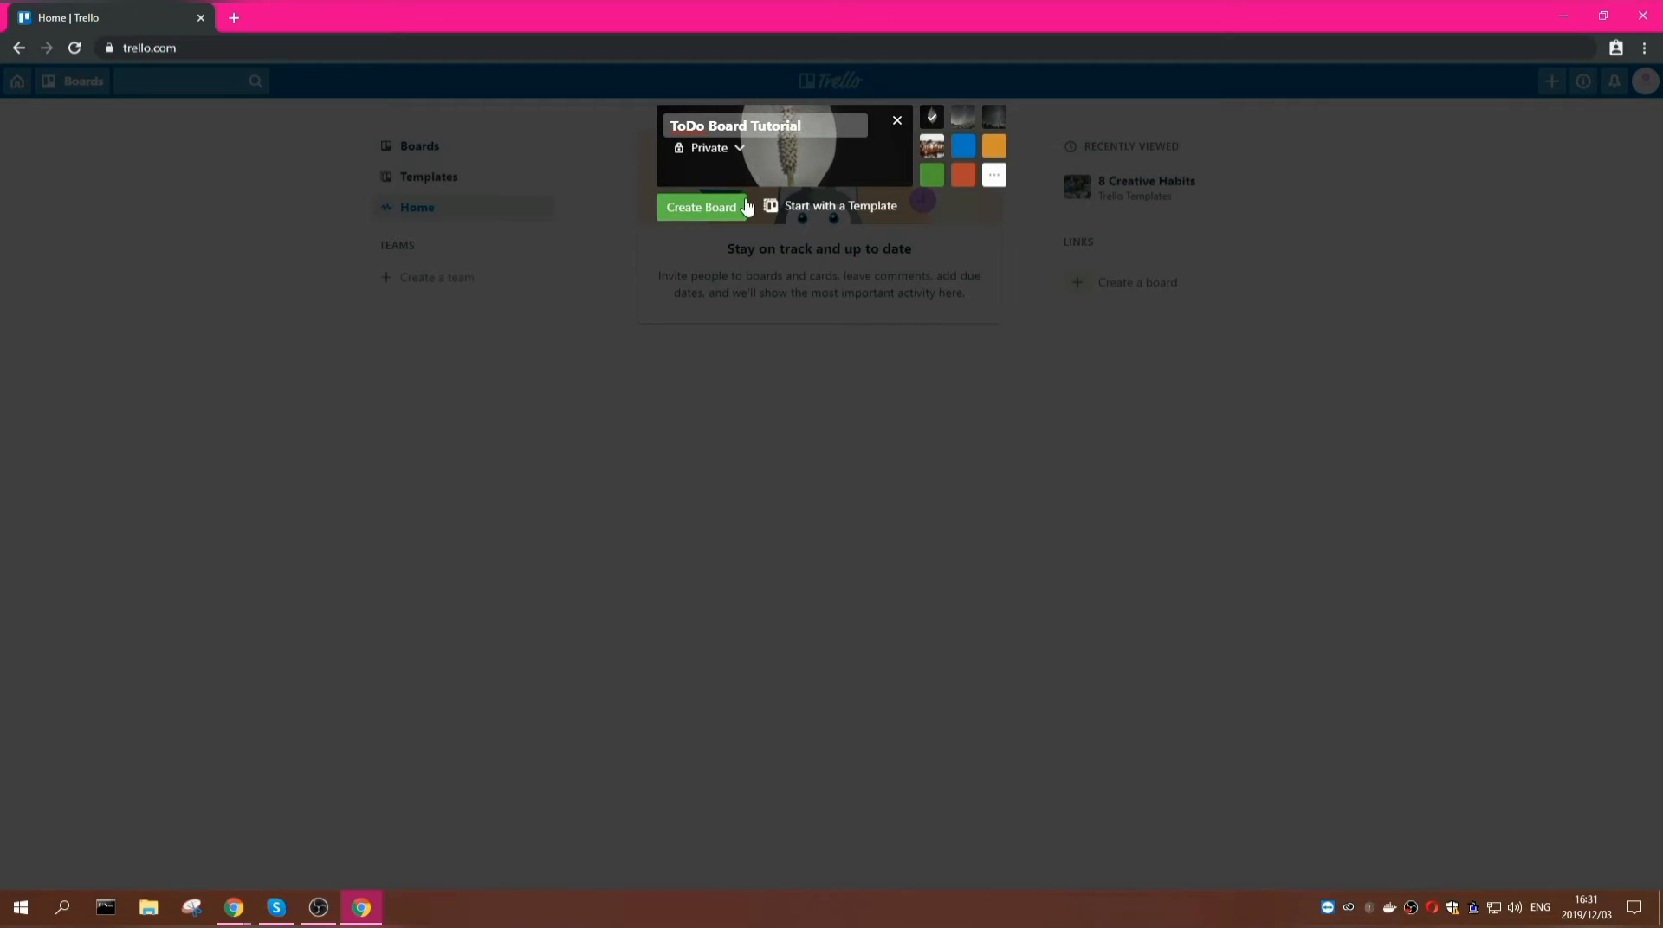
click(719, 209)
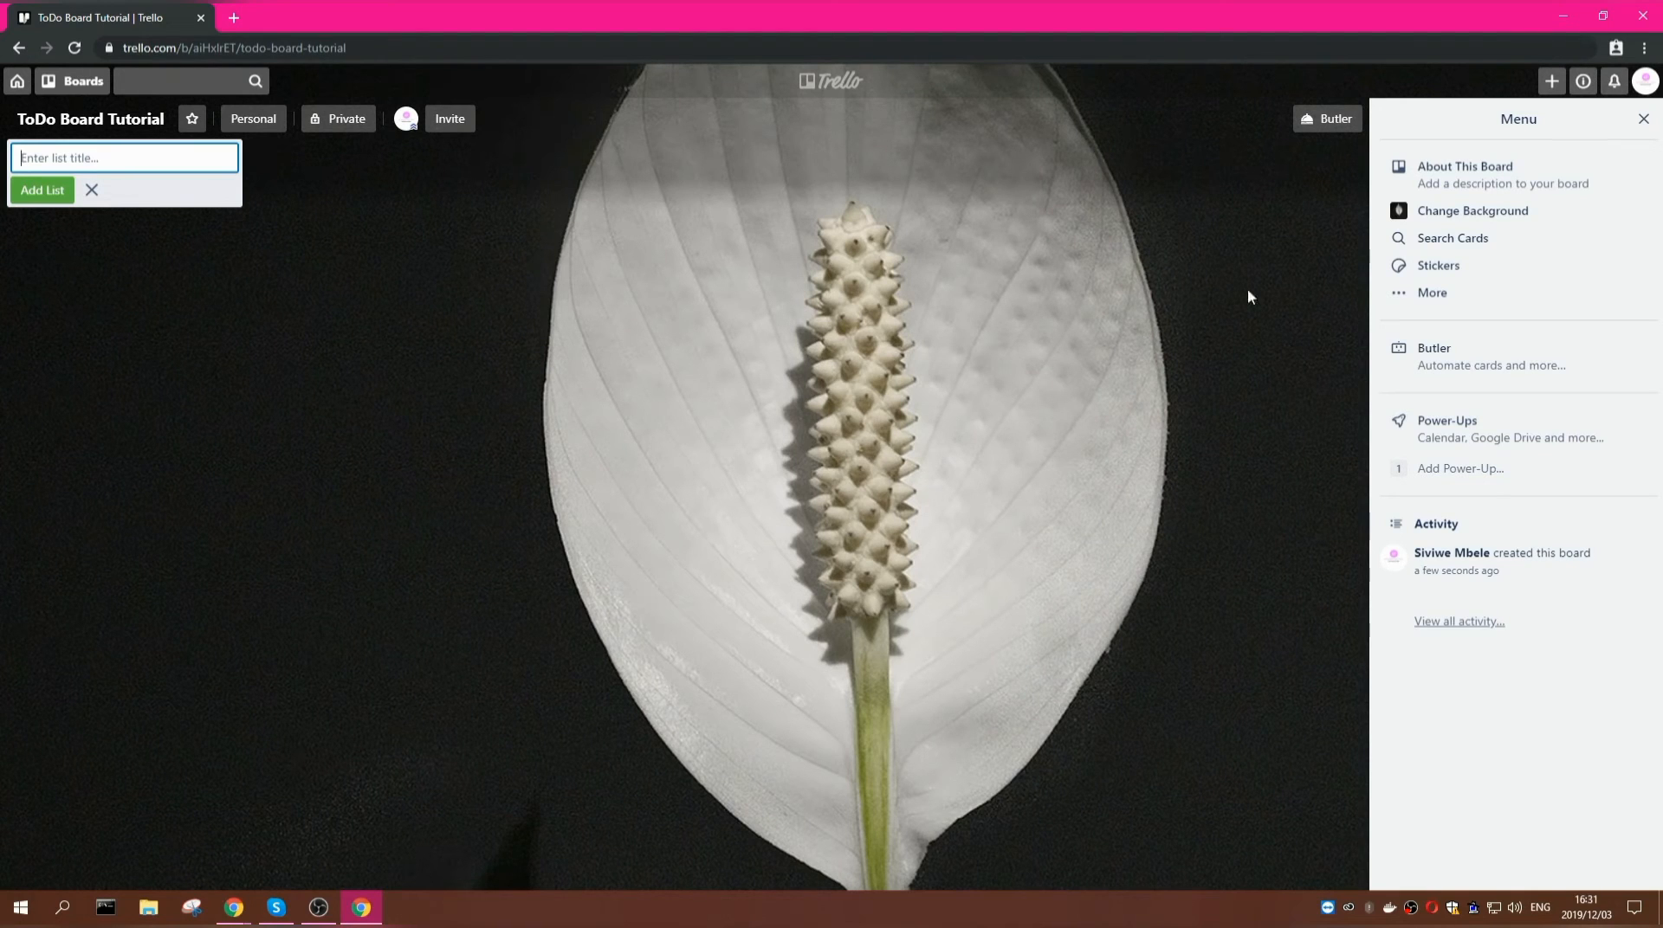
- View the board's background options and close the board menu
click(1436, 212)
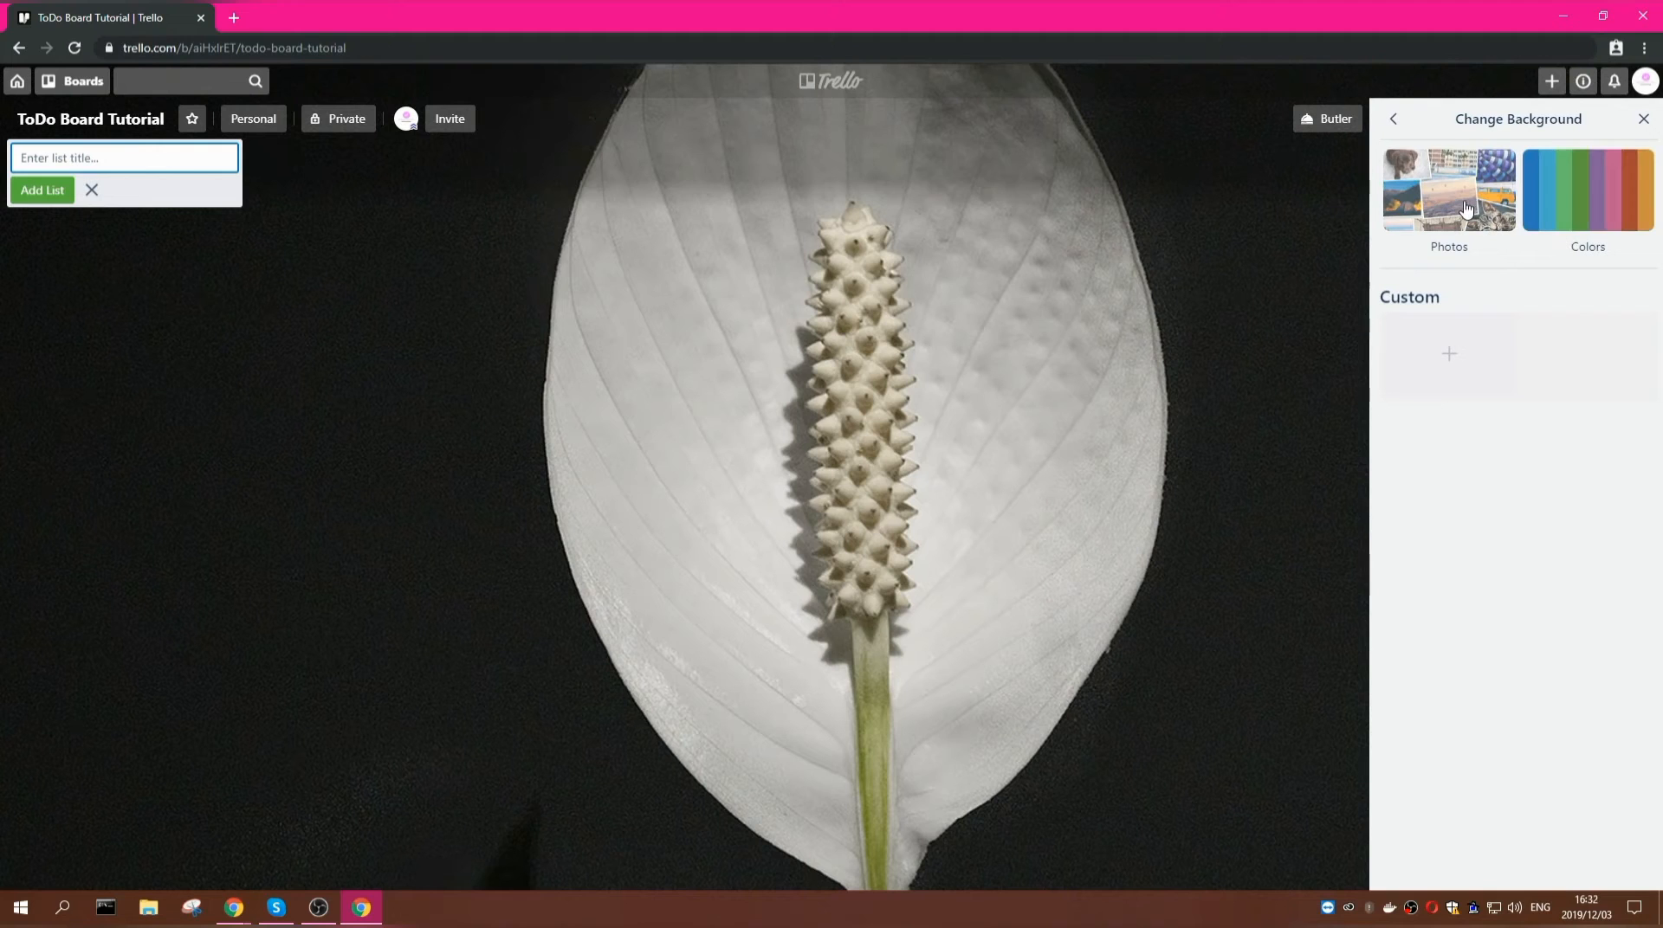
click(1643, 121)
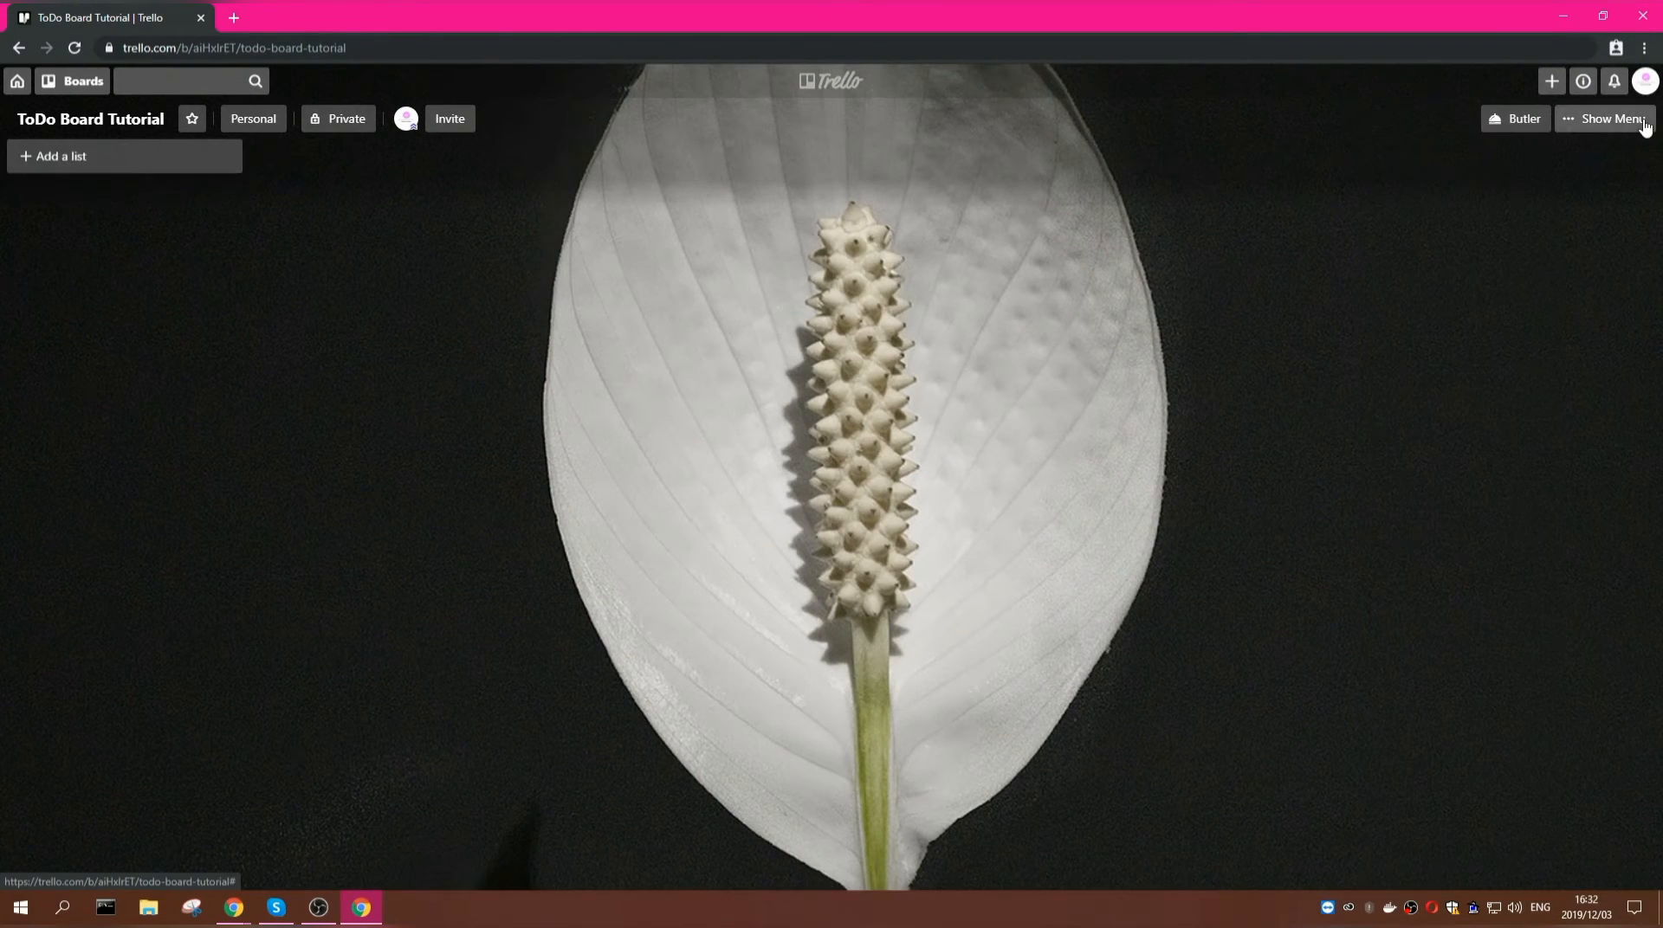
- Add a first list titled "To-Do" to the board
click(43, 161)
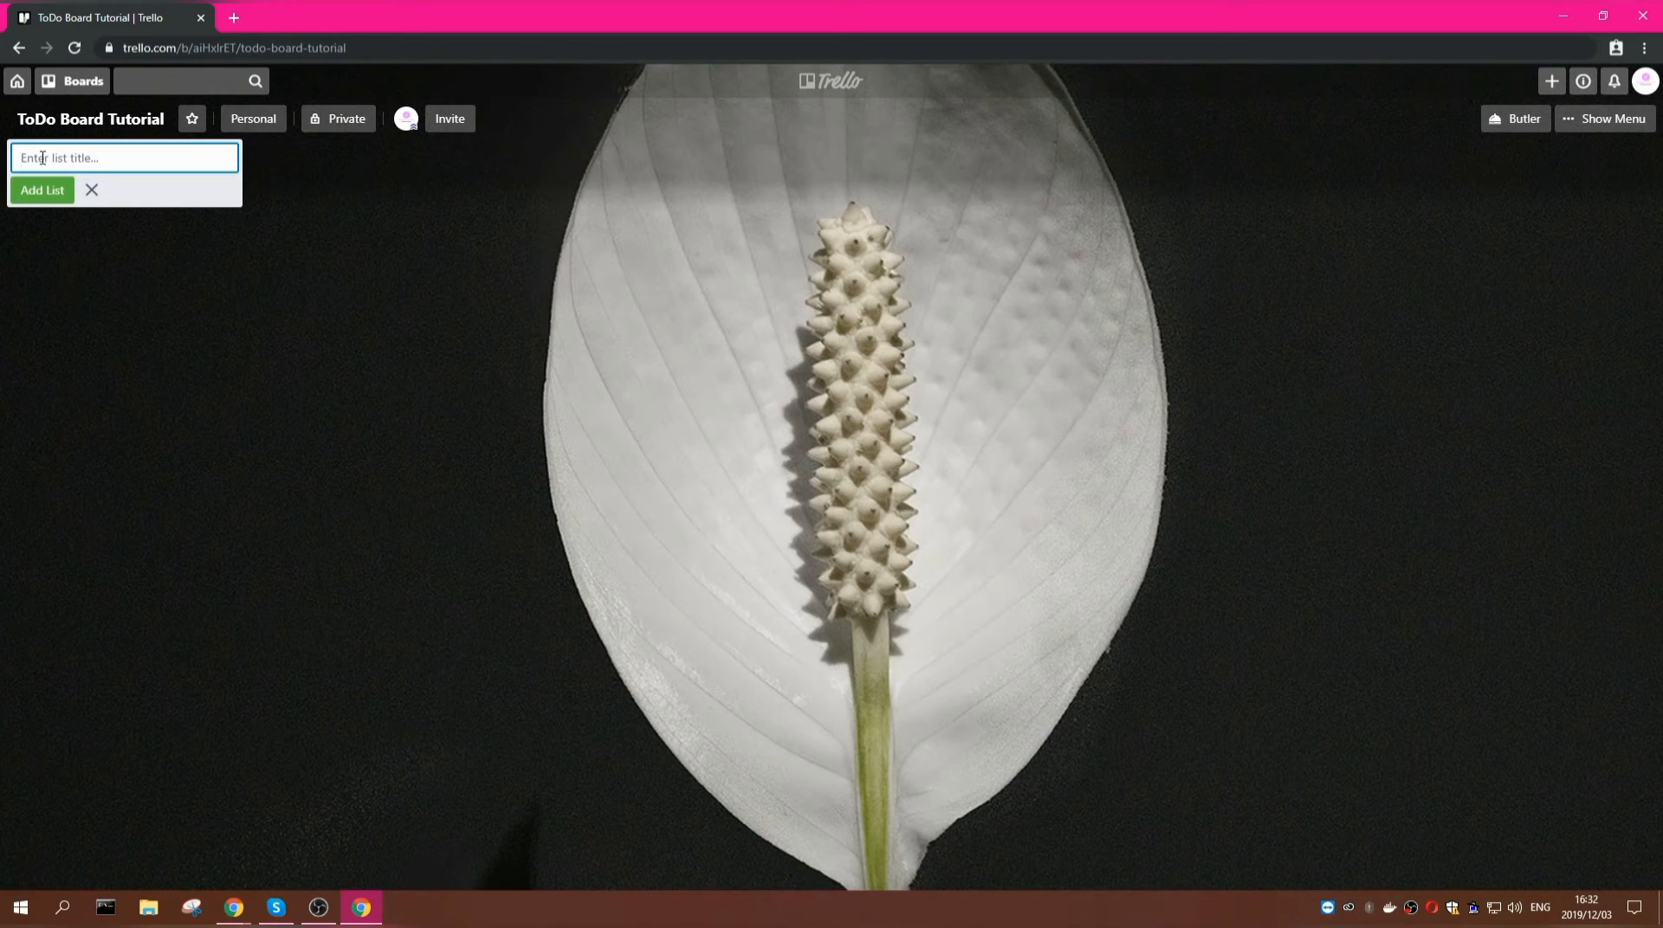
text(To-DO)
key(BackSpace)
key(Return)
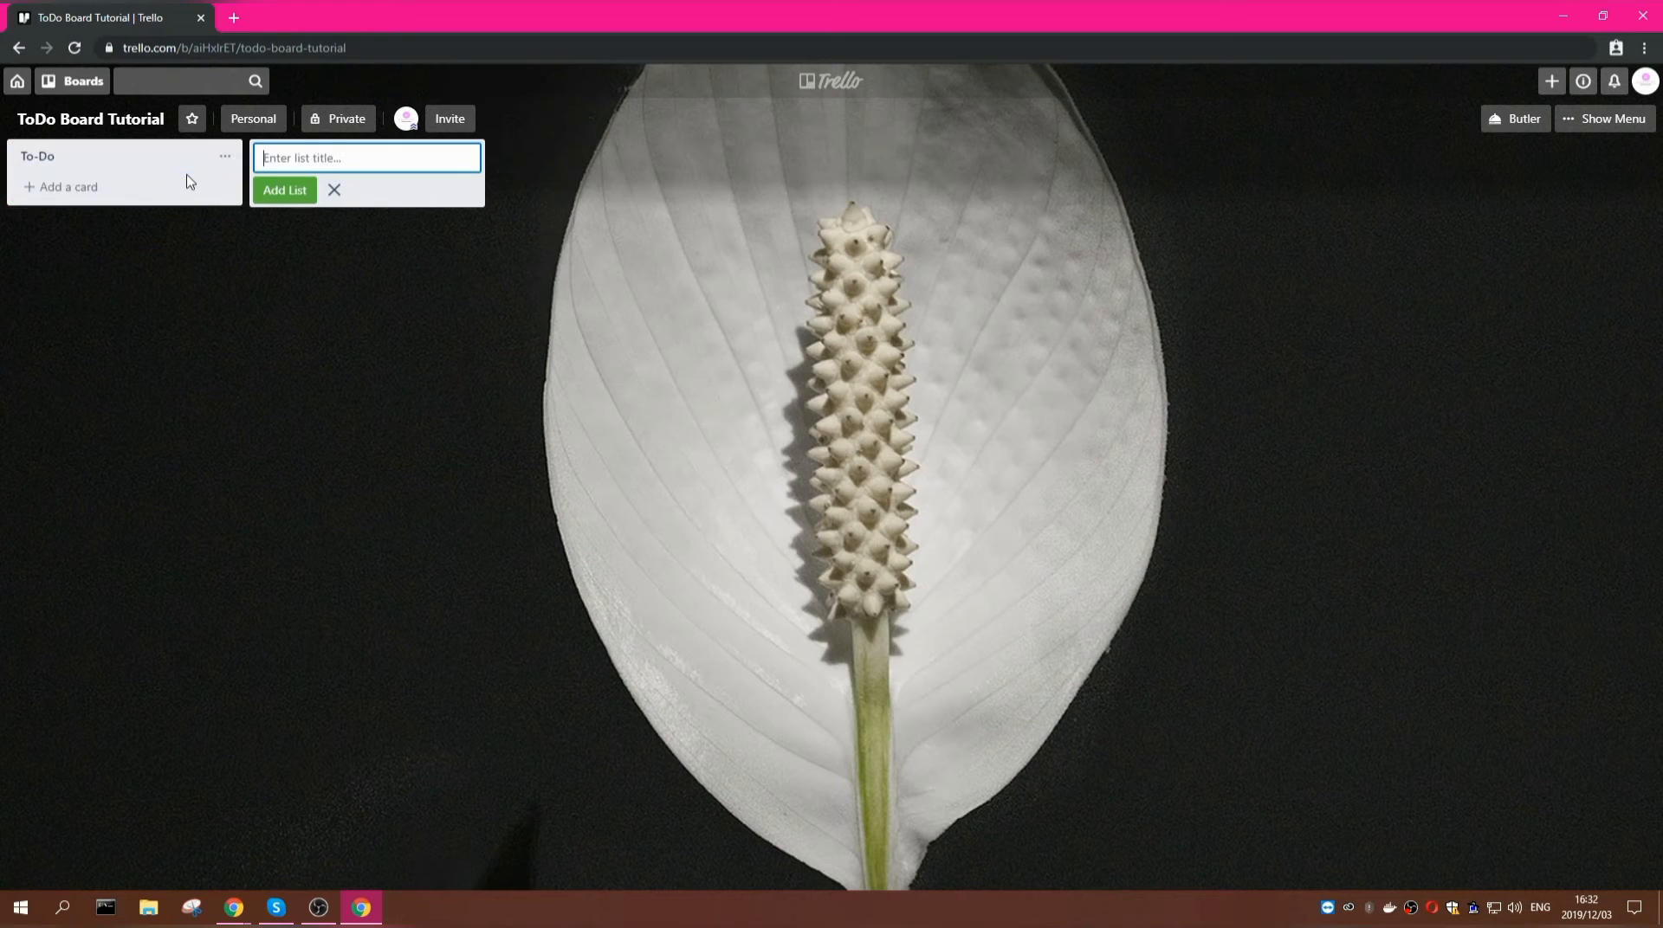
- Add two more lists titled "Doing" and "Done" after the To-Do list, and end list entry
text(In)
key(BackSpace)
text(Doing)
click(277, 191)
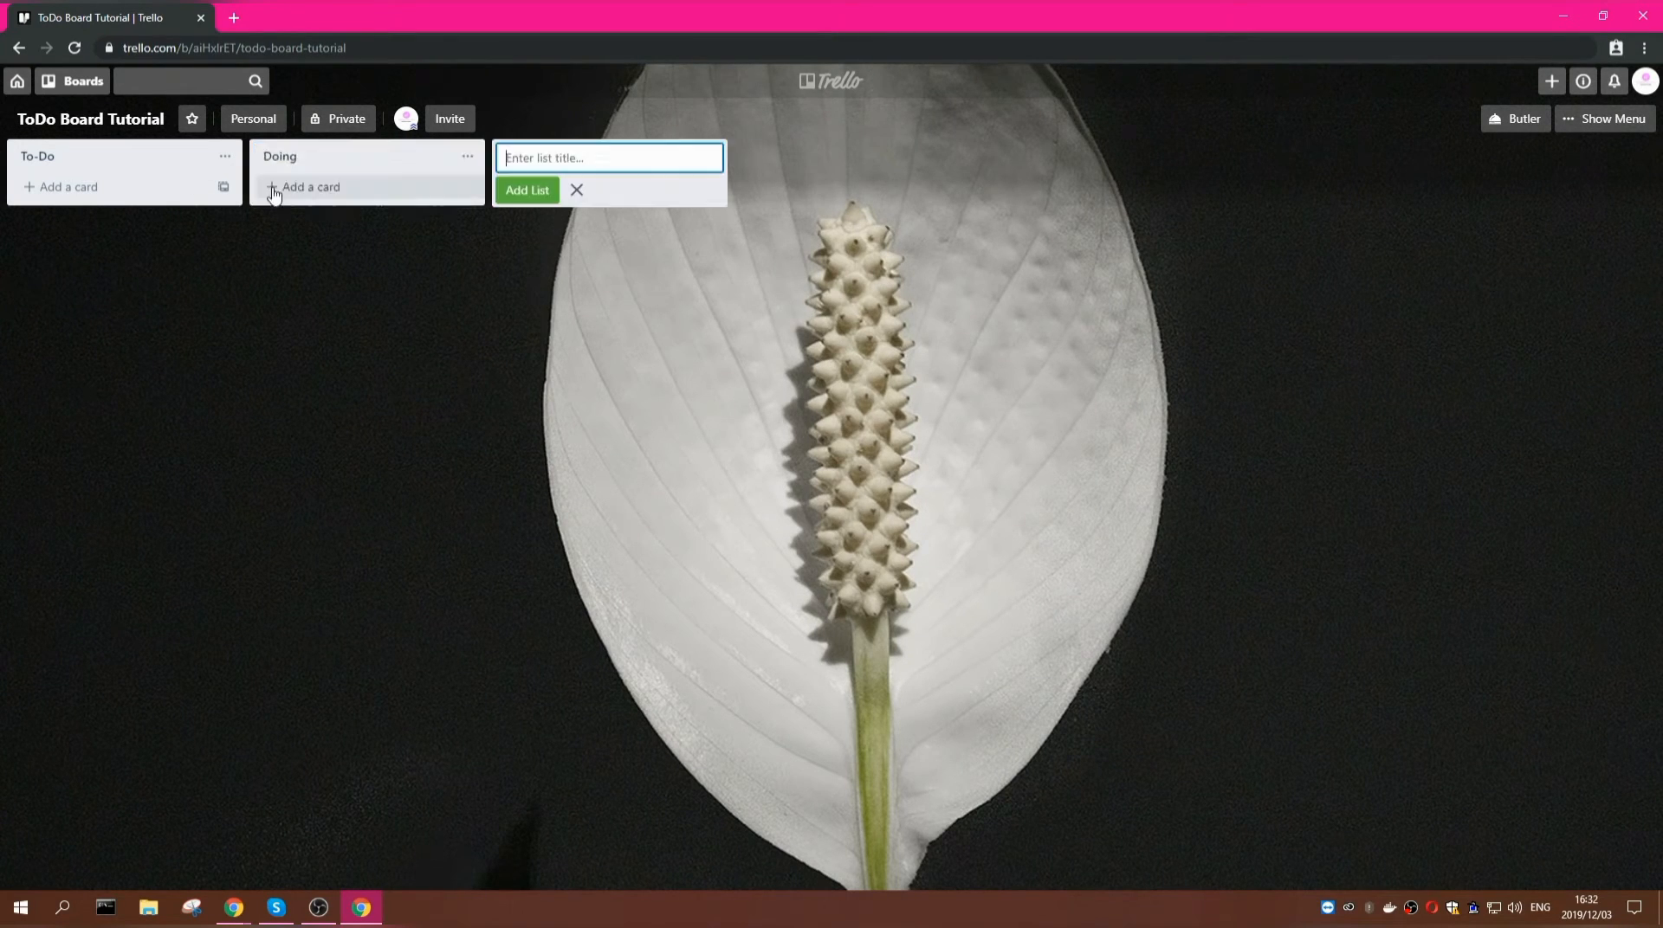
text(Done)
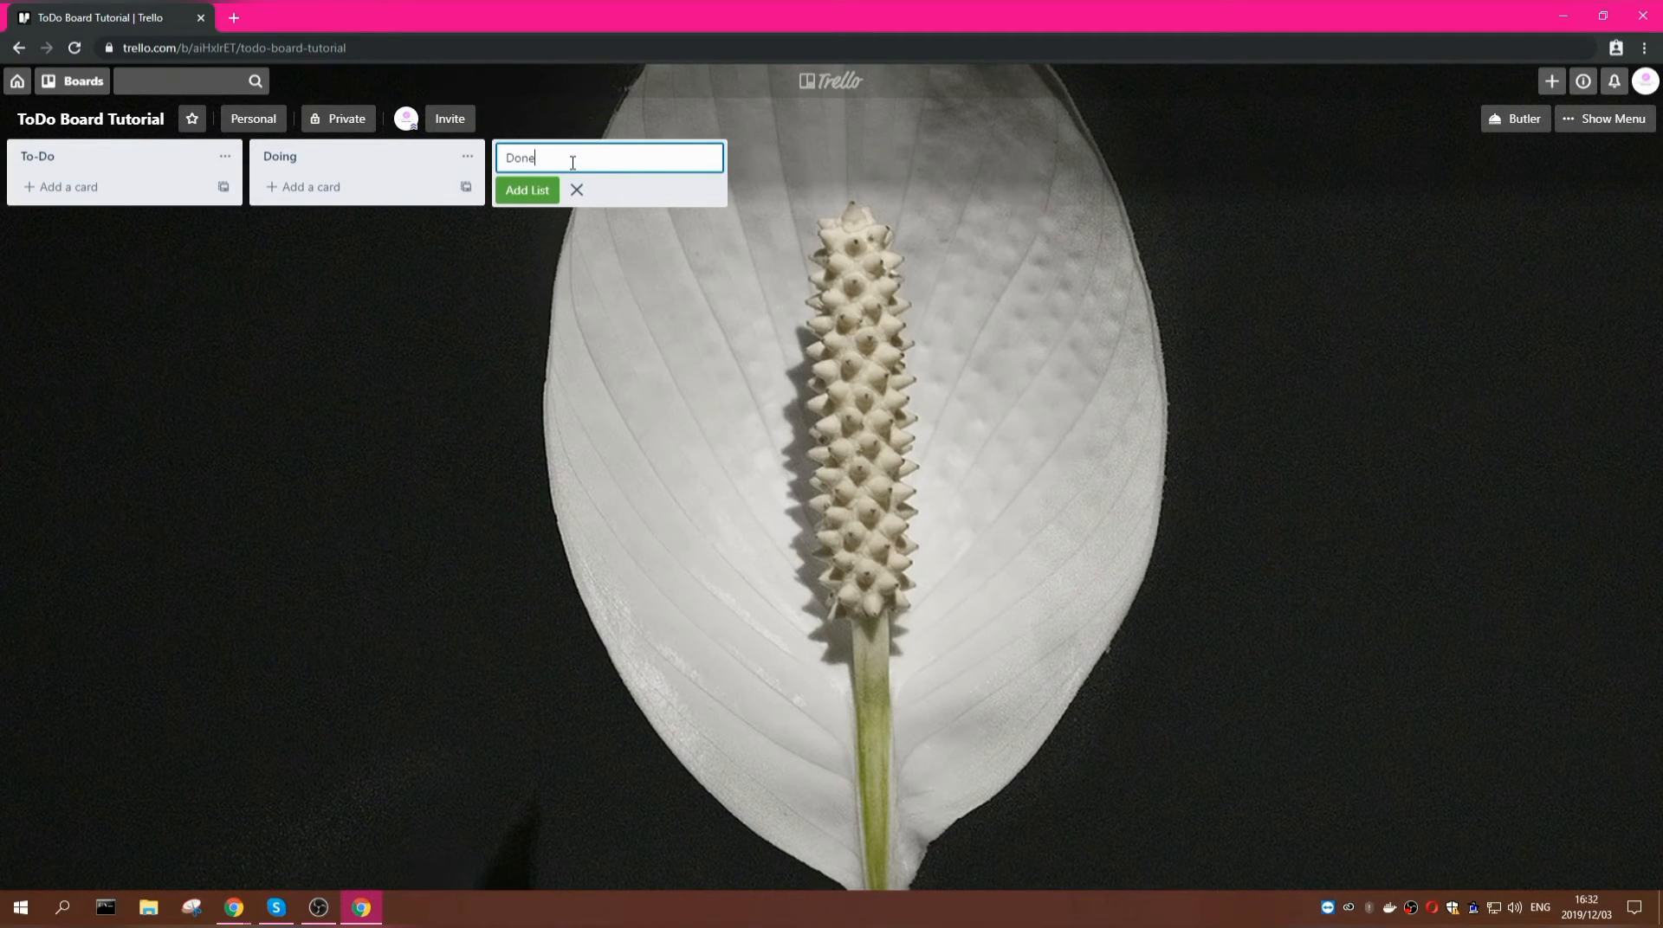
click(537, 190)
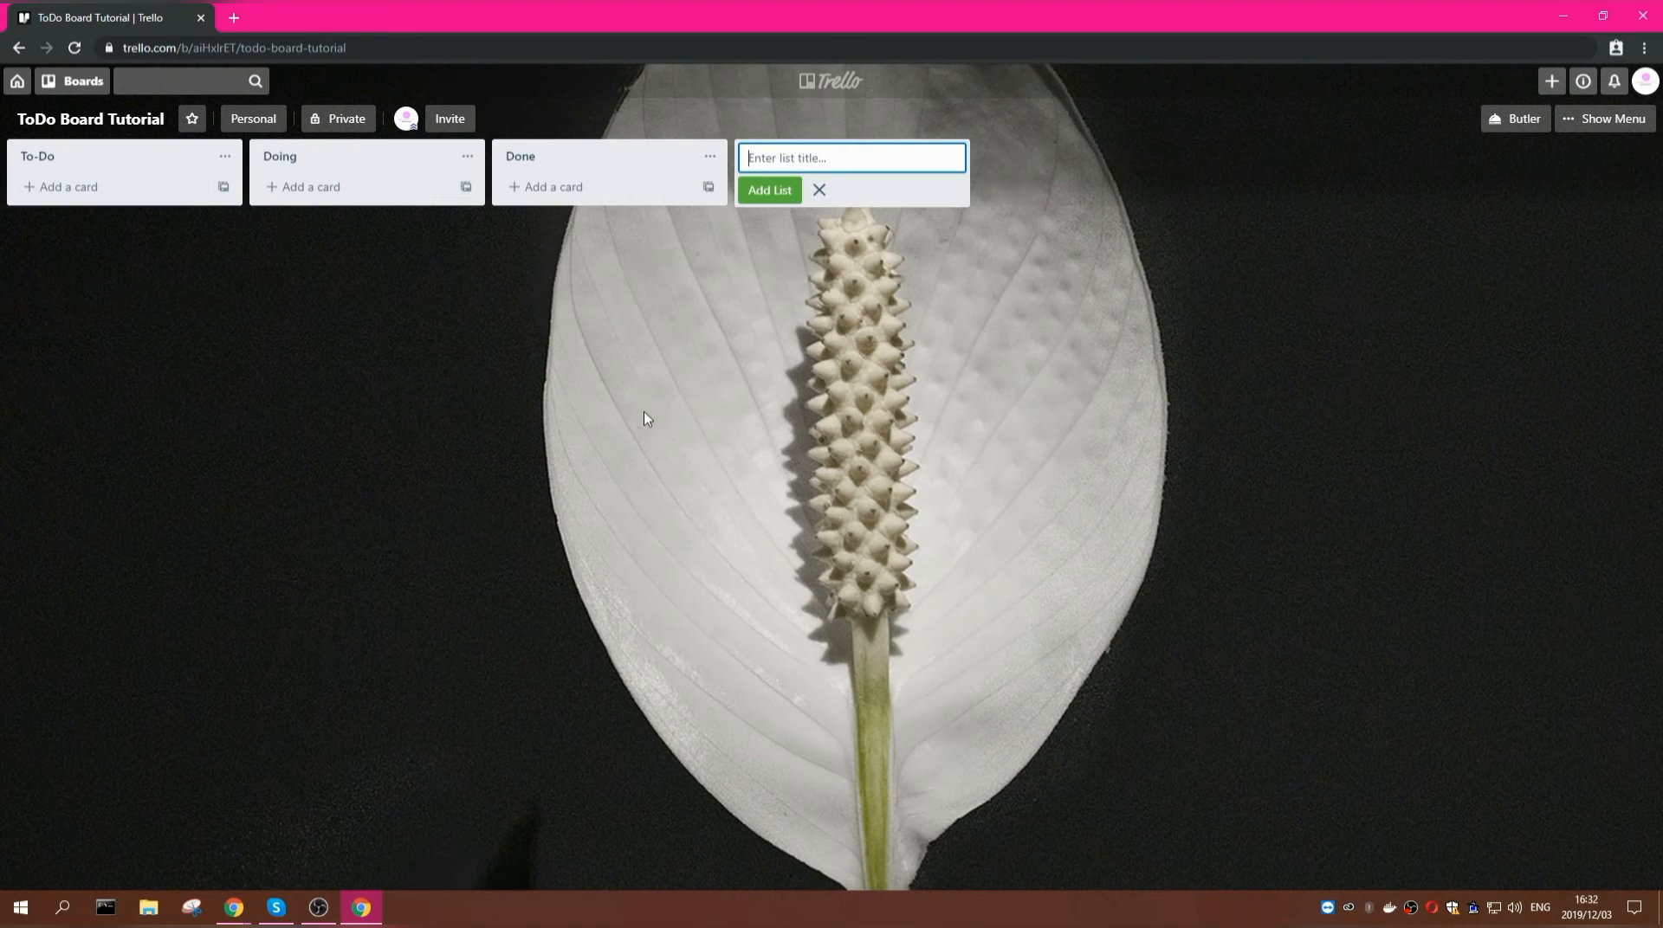
click(819, 189)
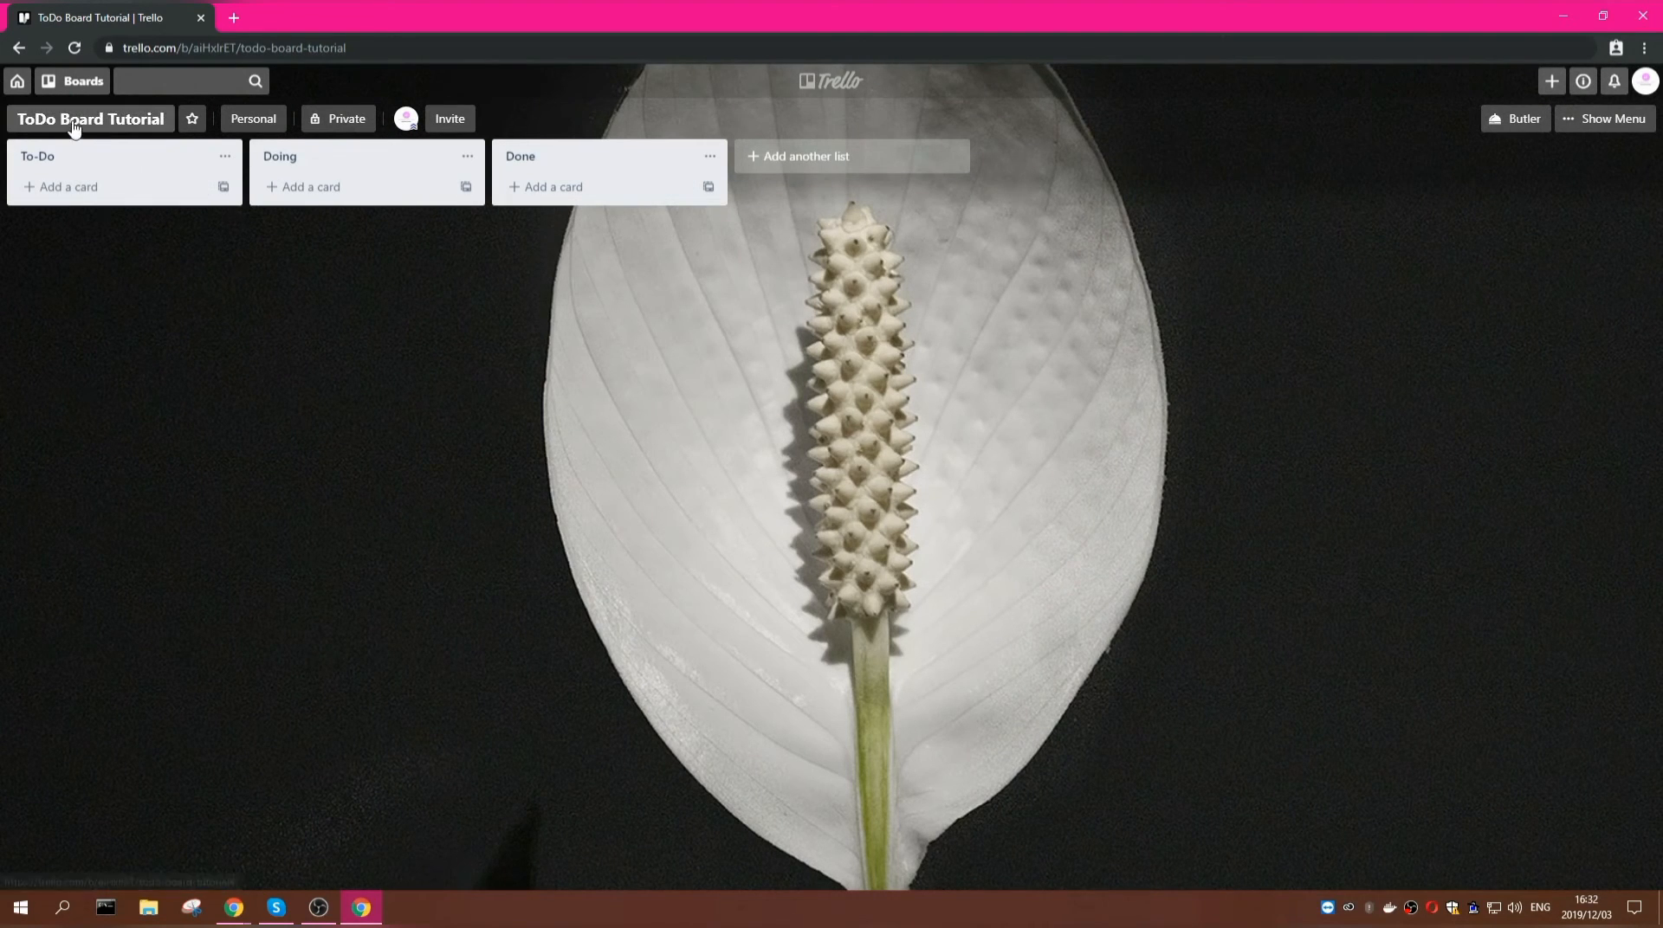
- Add three cards to the To-Do list: "Find Tool To Record", "Create Example Board" and "Add Tasks"
click(81, 188)
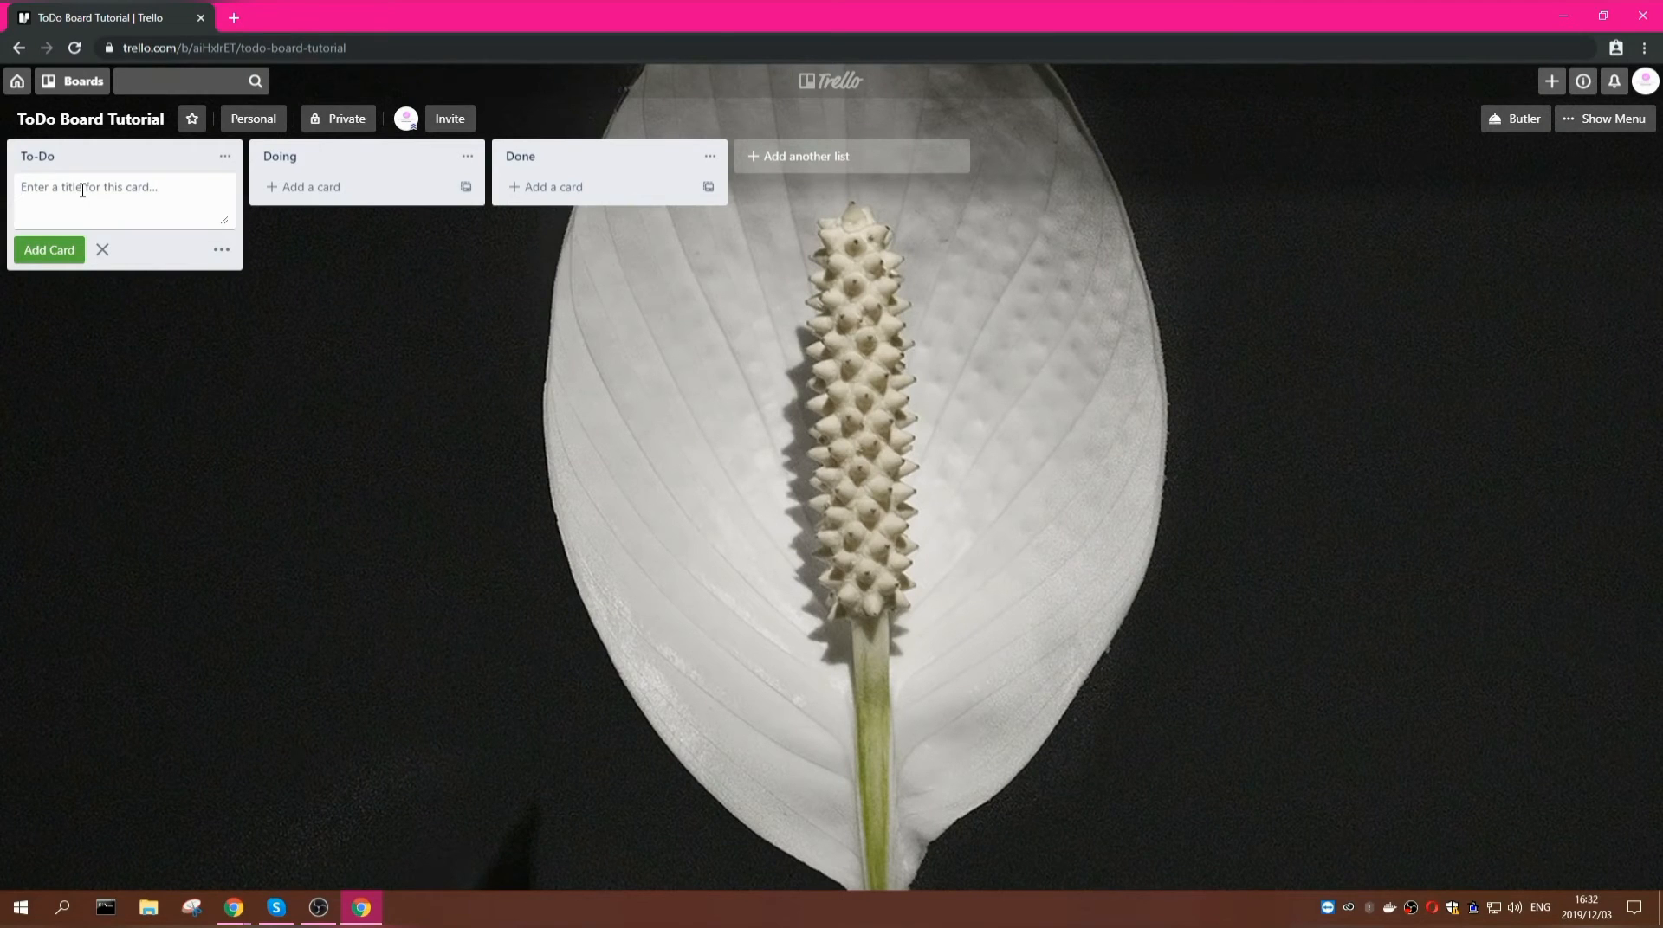
text(Find Tool To Record)
click(74, 251)
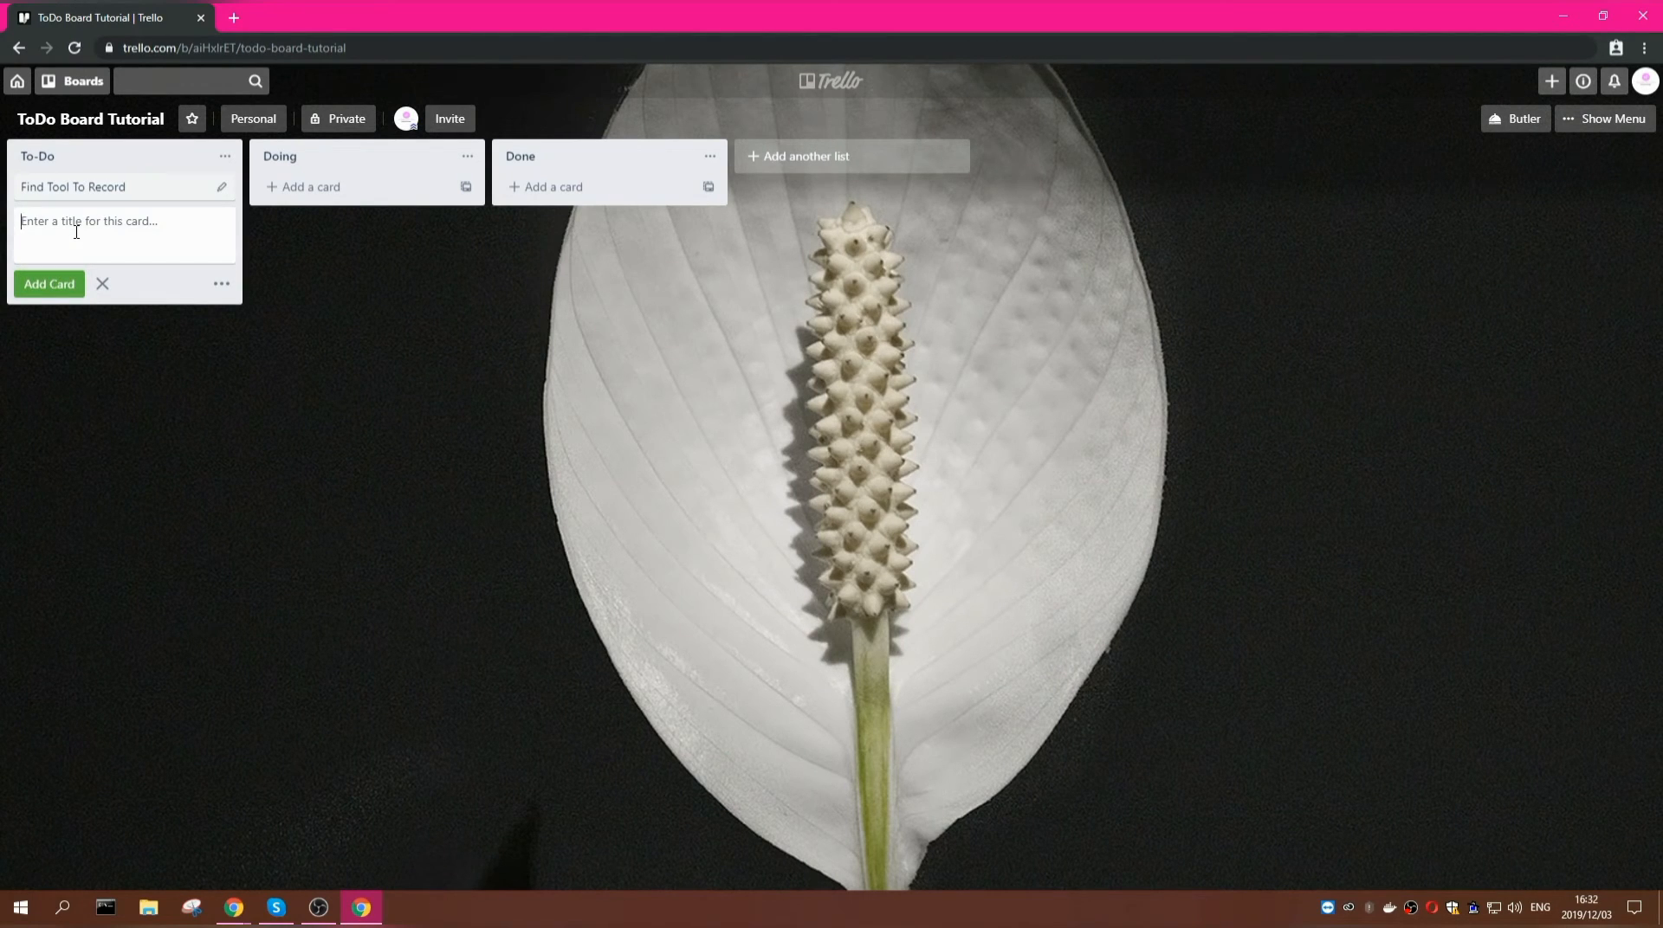
text(Create Example Board)
click(60, 283)
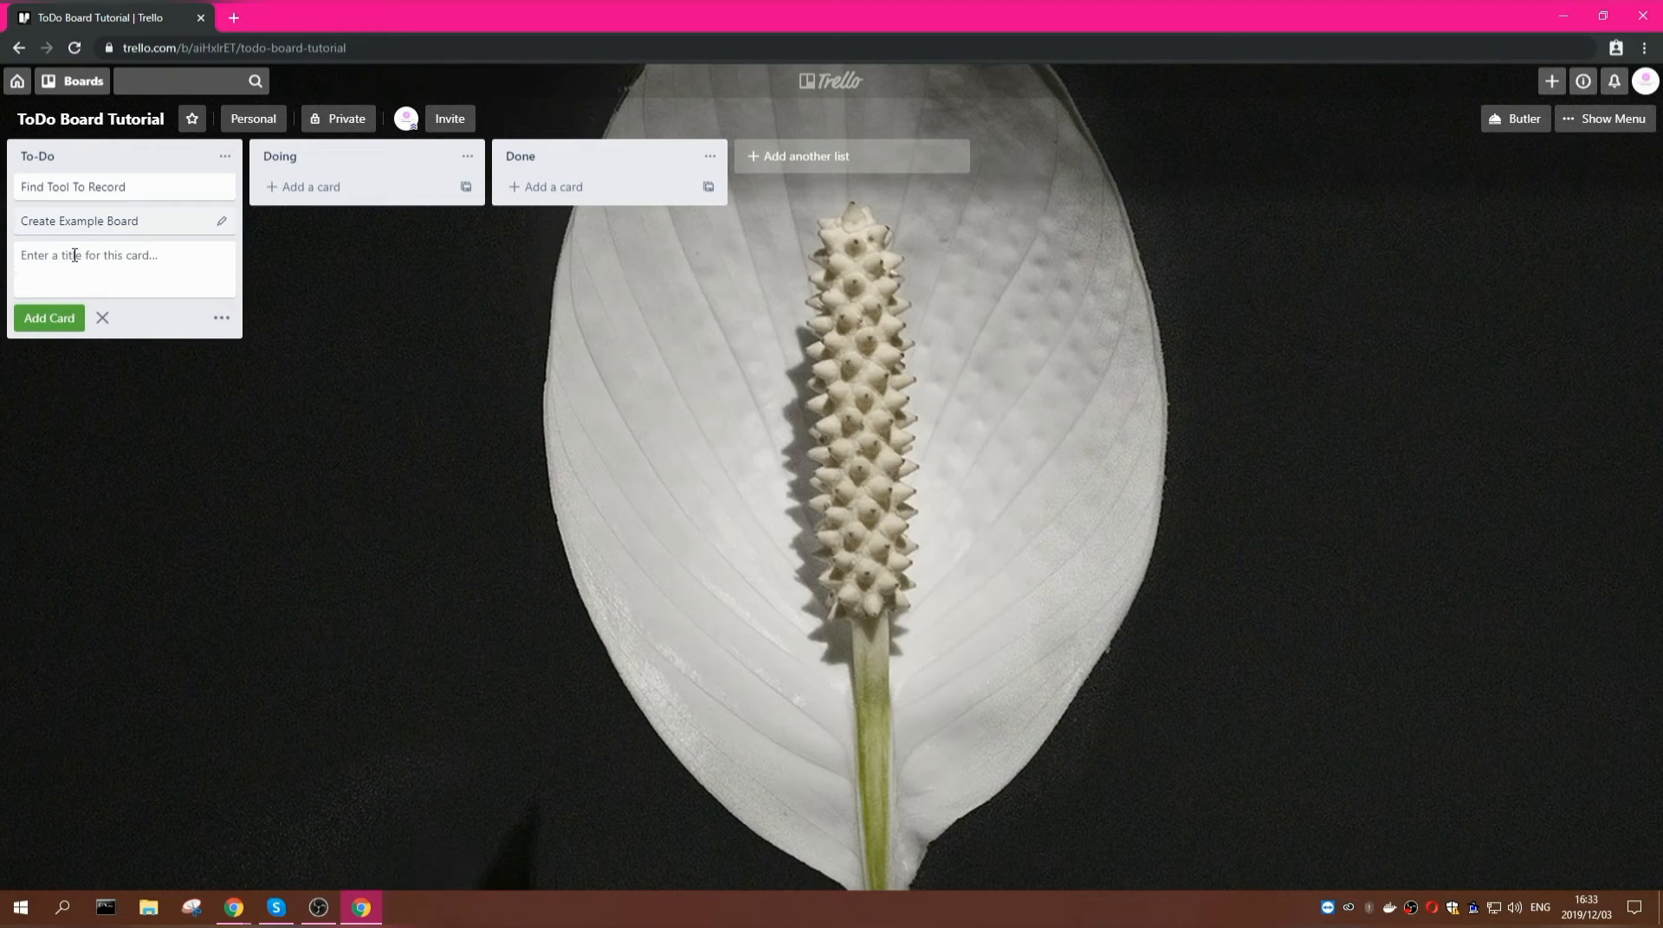
text(Add Tasks)
click(47, 318)
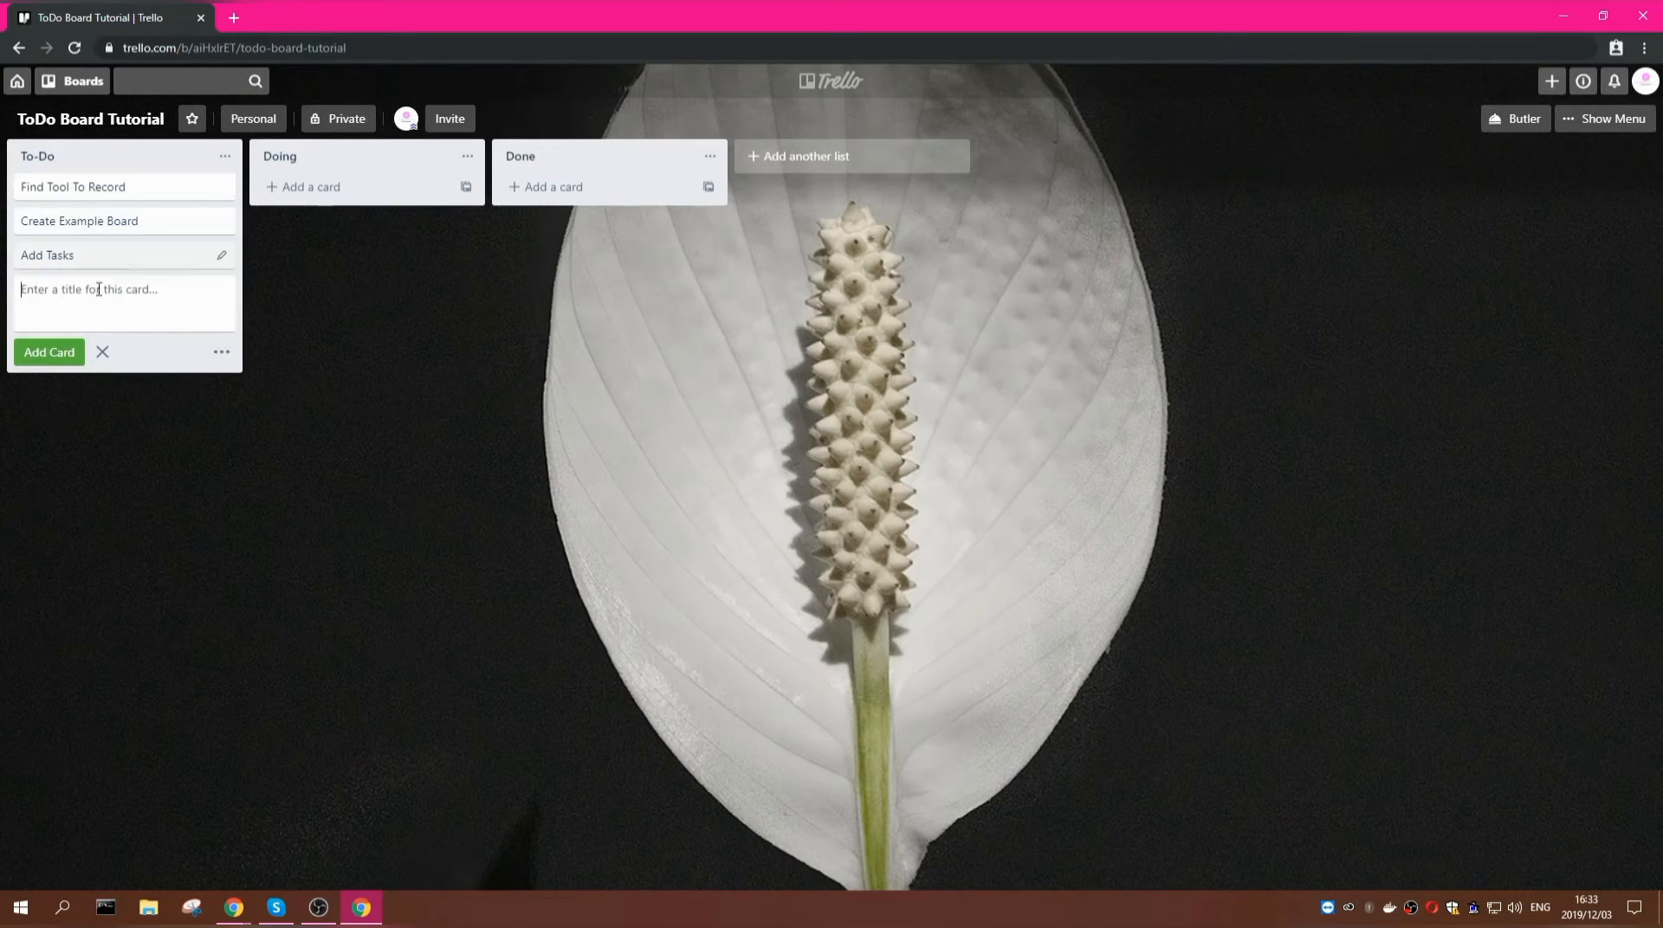
- Open the "Find Tool To Record" card and set its due date to 8/12/2019 at 21:00
click(121, 185)
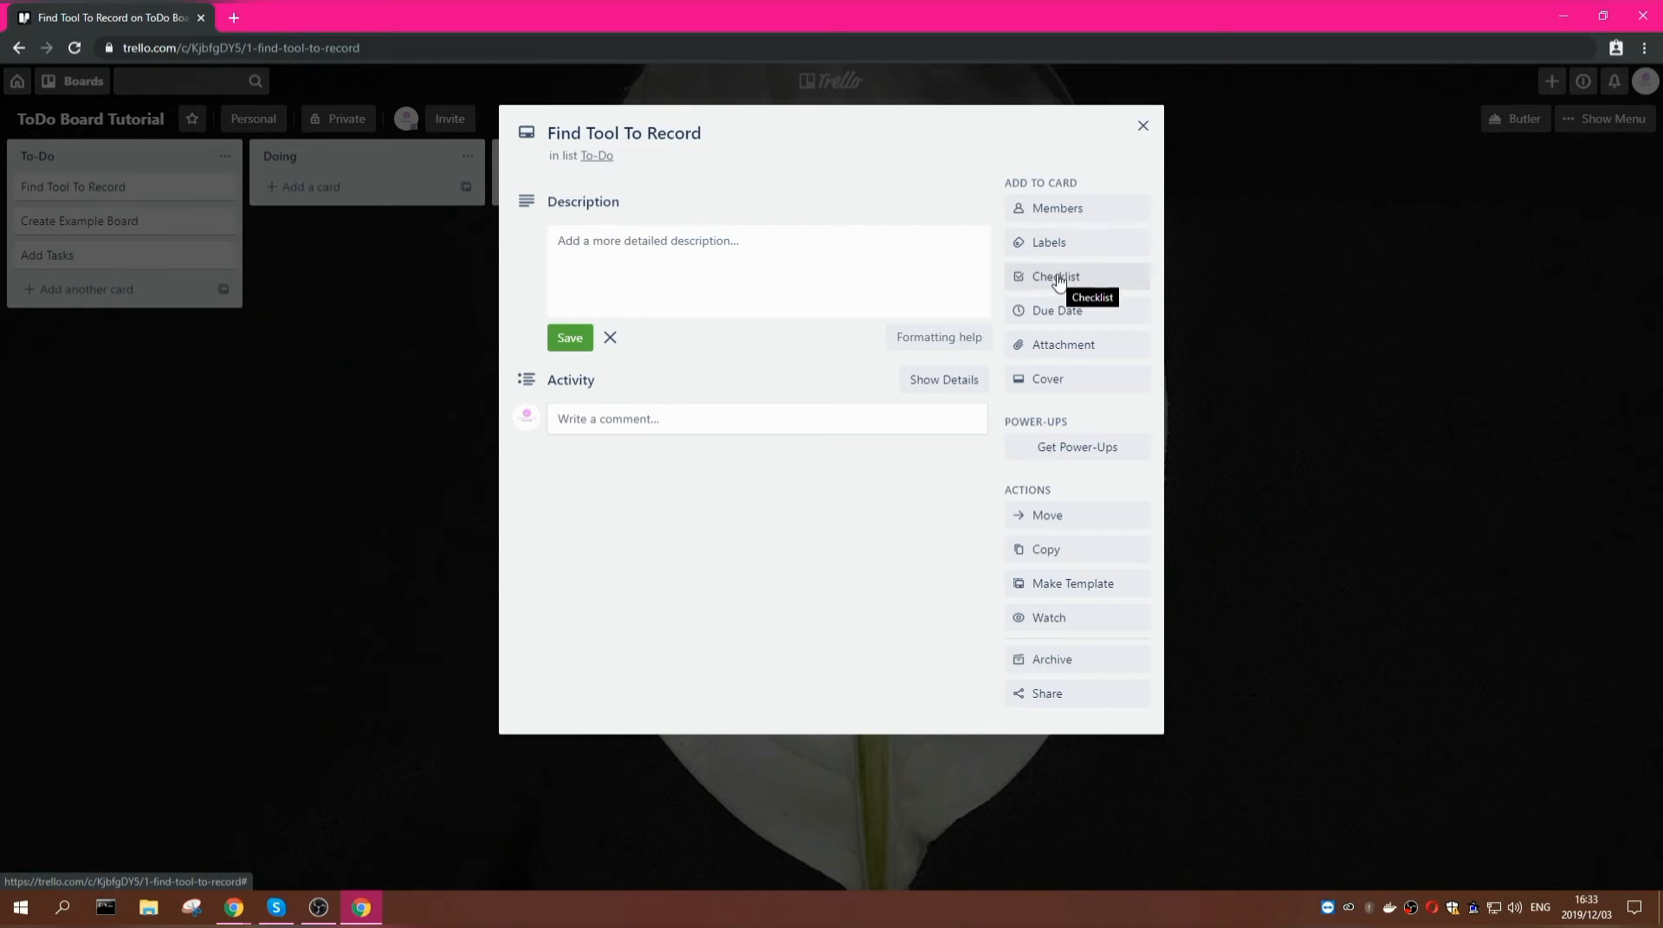
click(1093, 314)
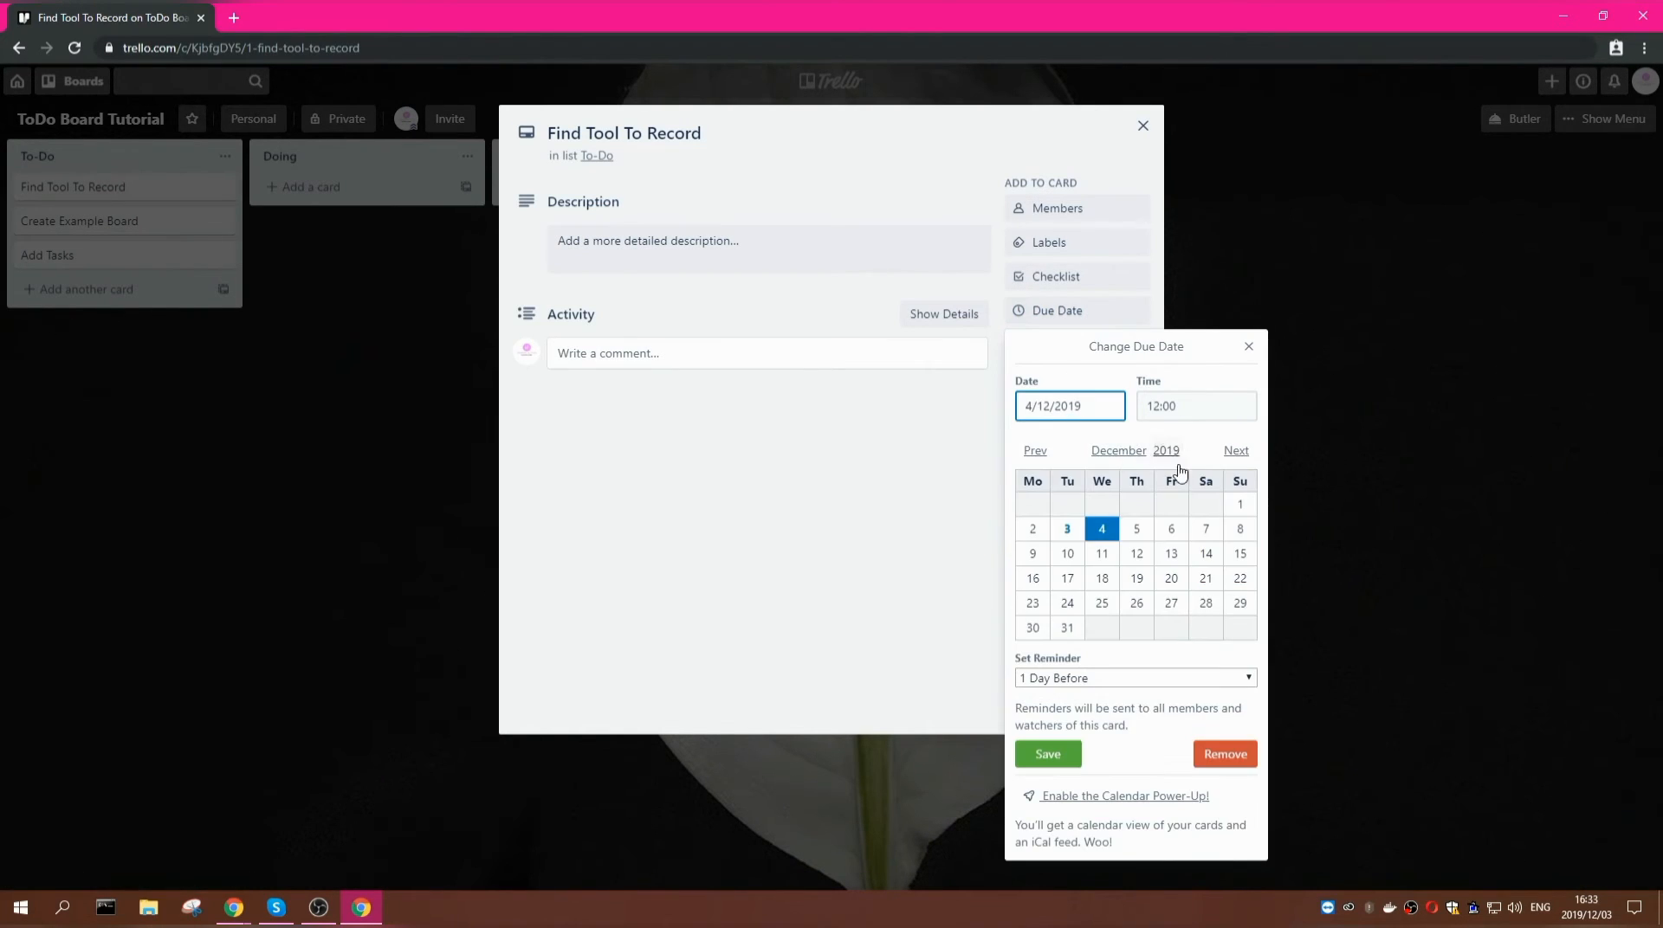
click(1238, 532)
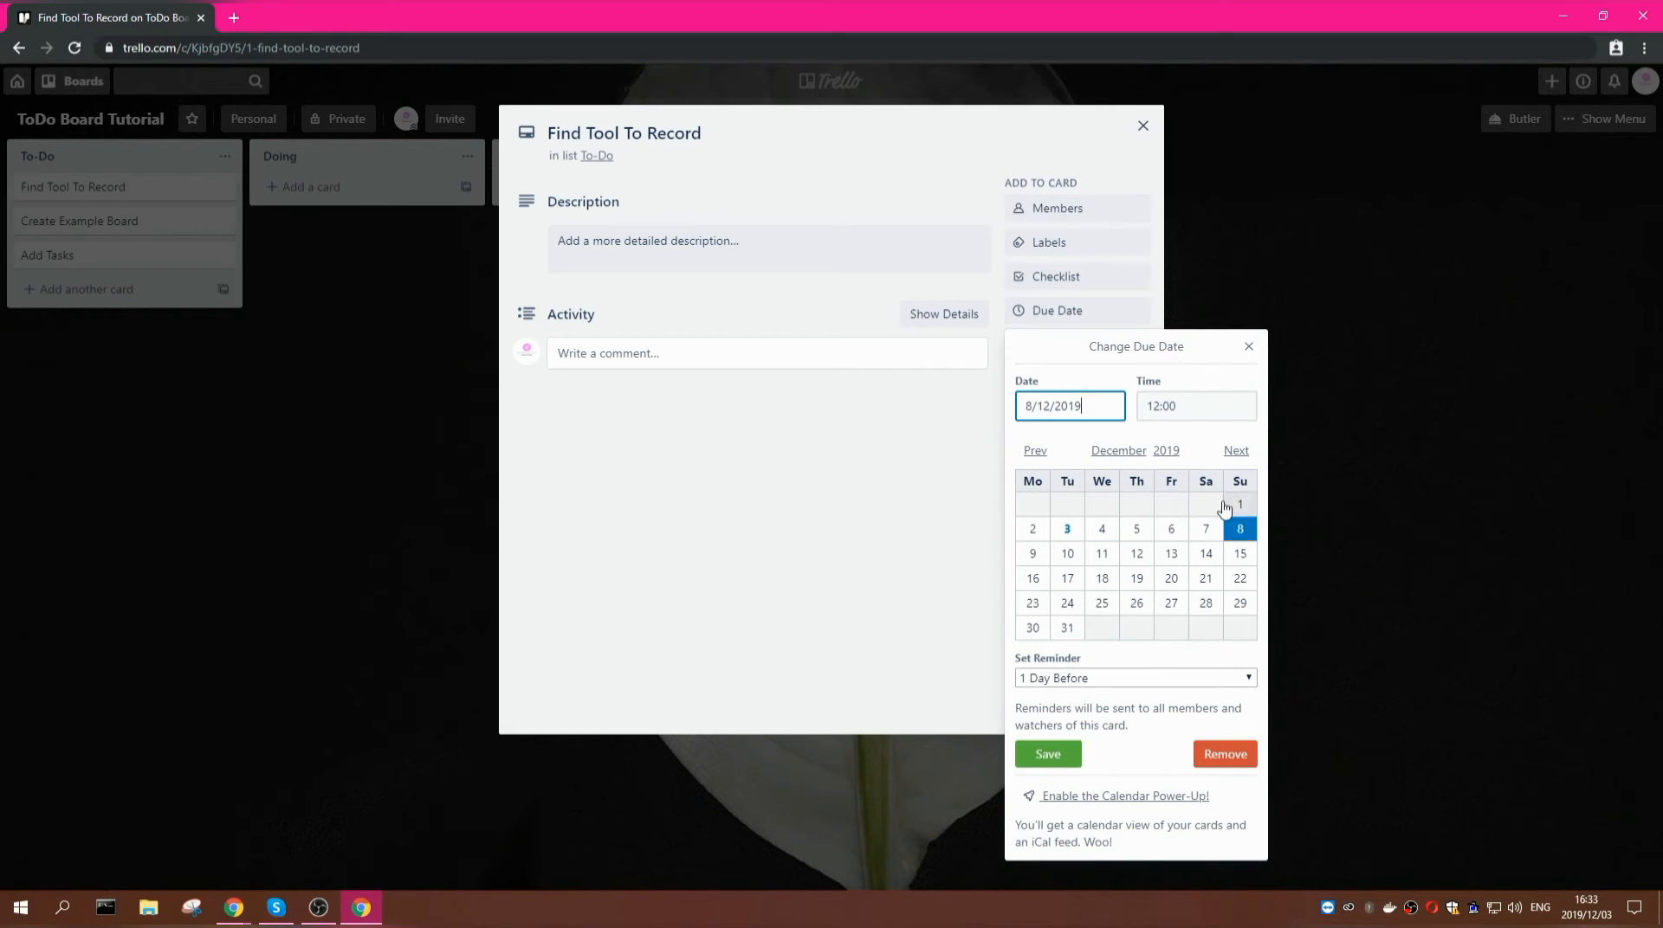
click(1191, 408)
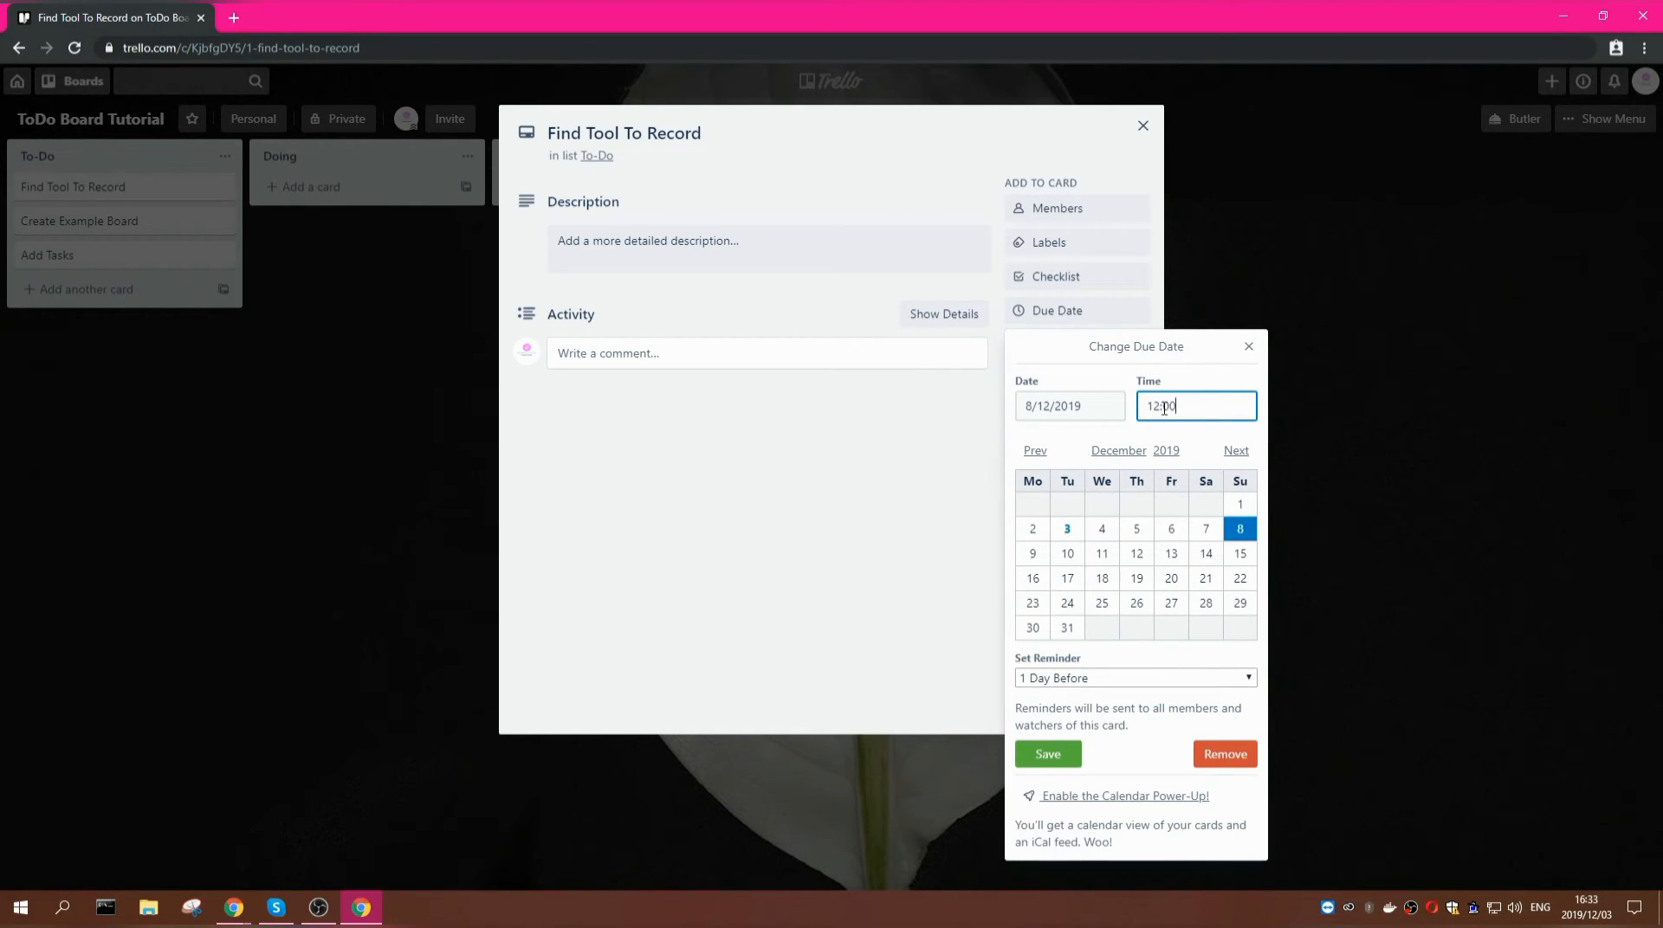
key(BackSpace)
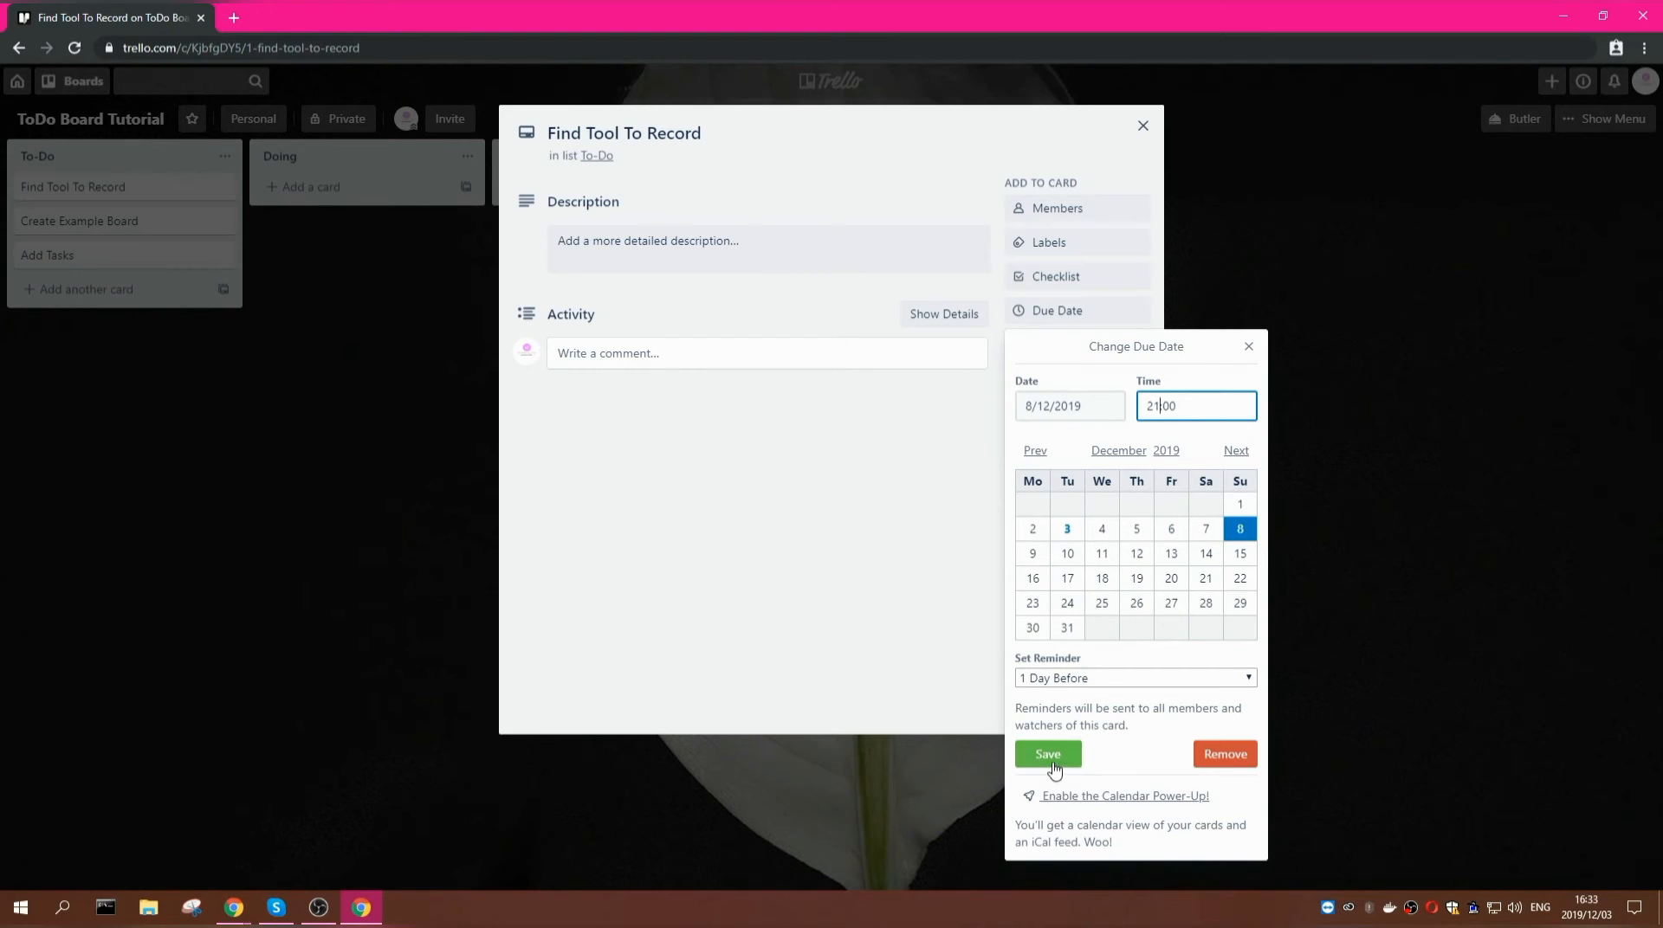
click(1049, 756)
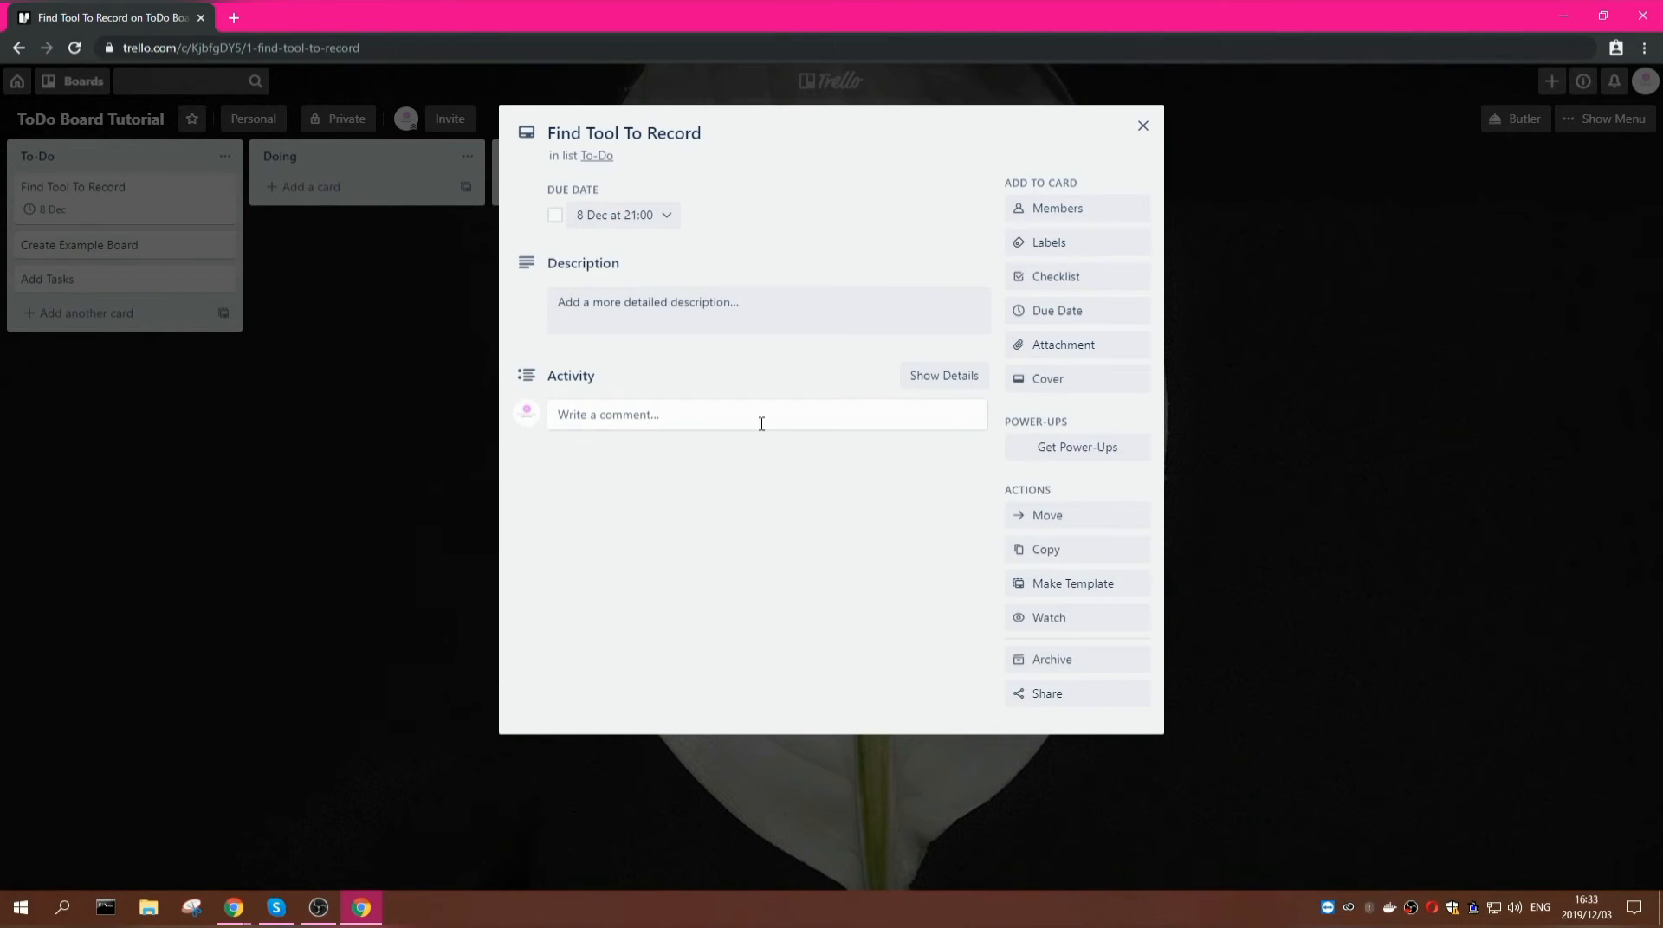
- Save the card description "The tools that are available to record screen tutorials :)"
click(691, 312)
text(The tools that are available to rec)
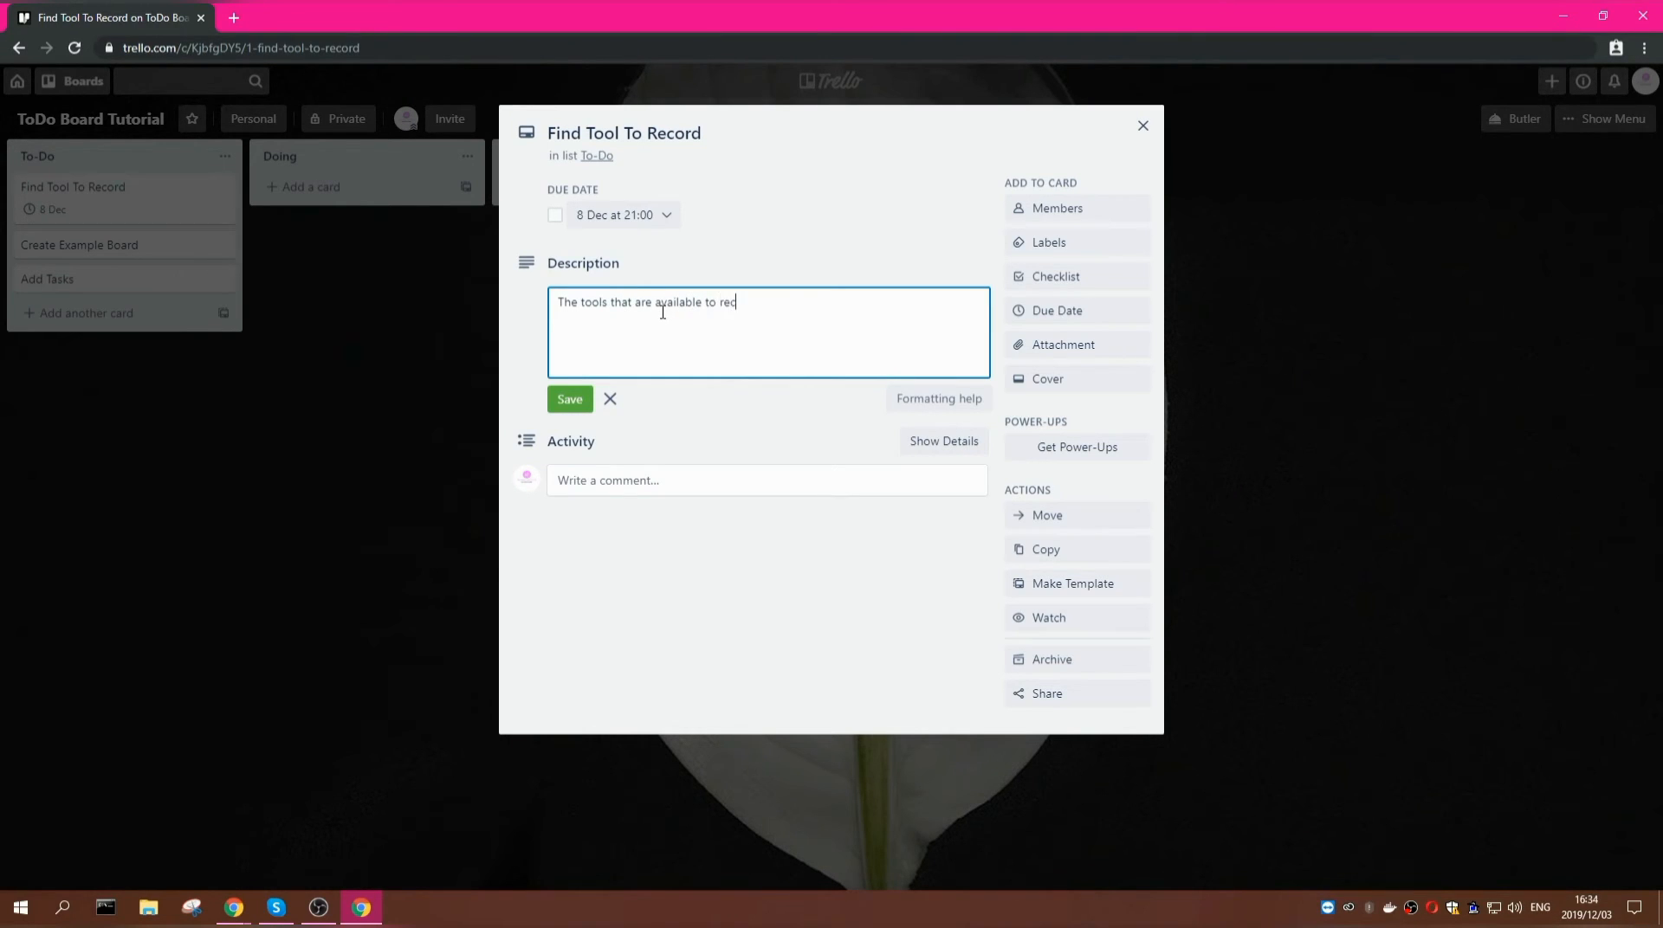
text(ord)
text( v)
text(ideos)
text( or )
text(scree)
drag(807, 303, 752, 305)
key(BackSpace)
click(820, 298)
text(tutorials :))
click(580, 401)
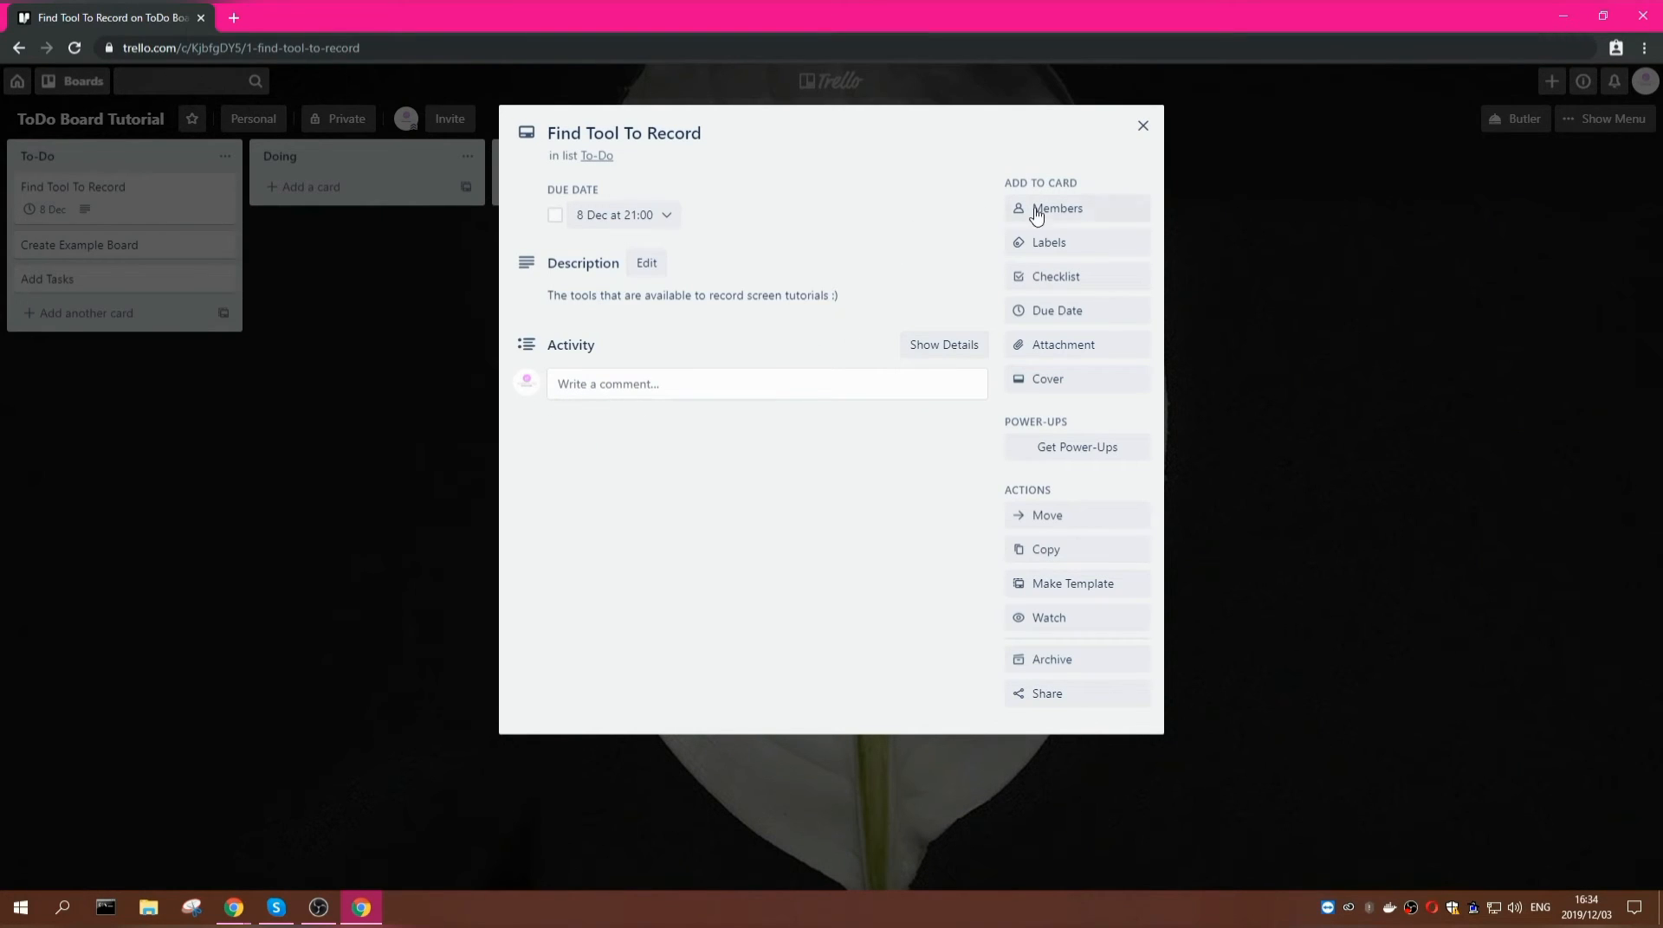
- Add a checklist titled "Checklist" to the card with "Google Search" as its first item
click(1053, 284)
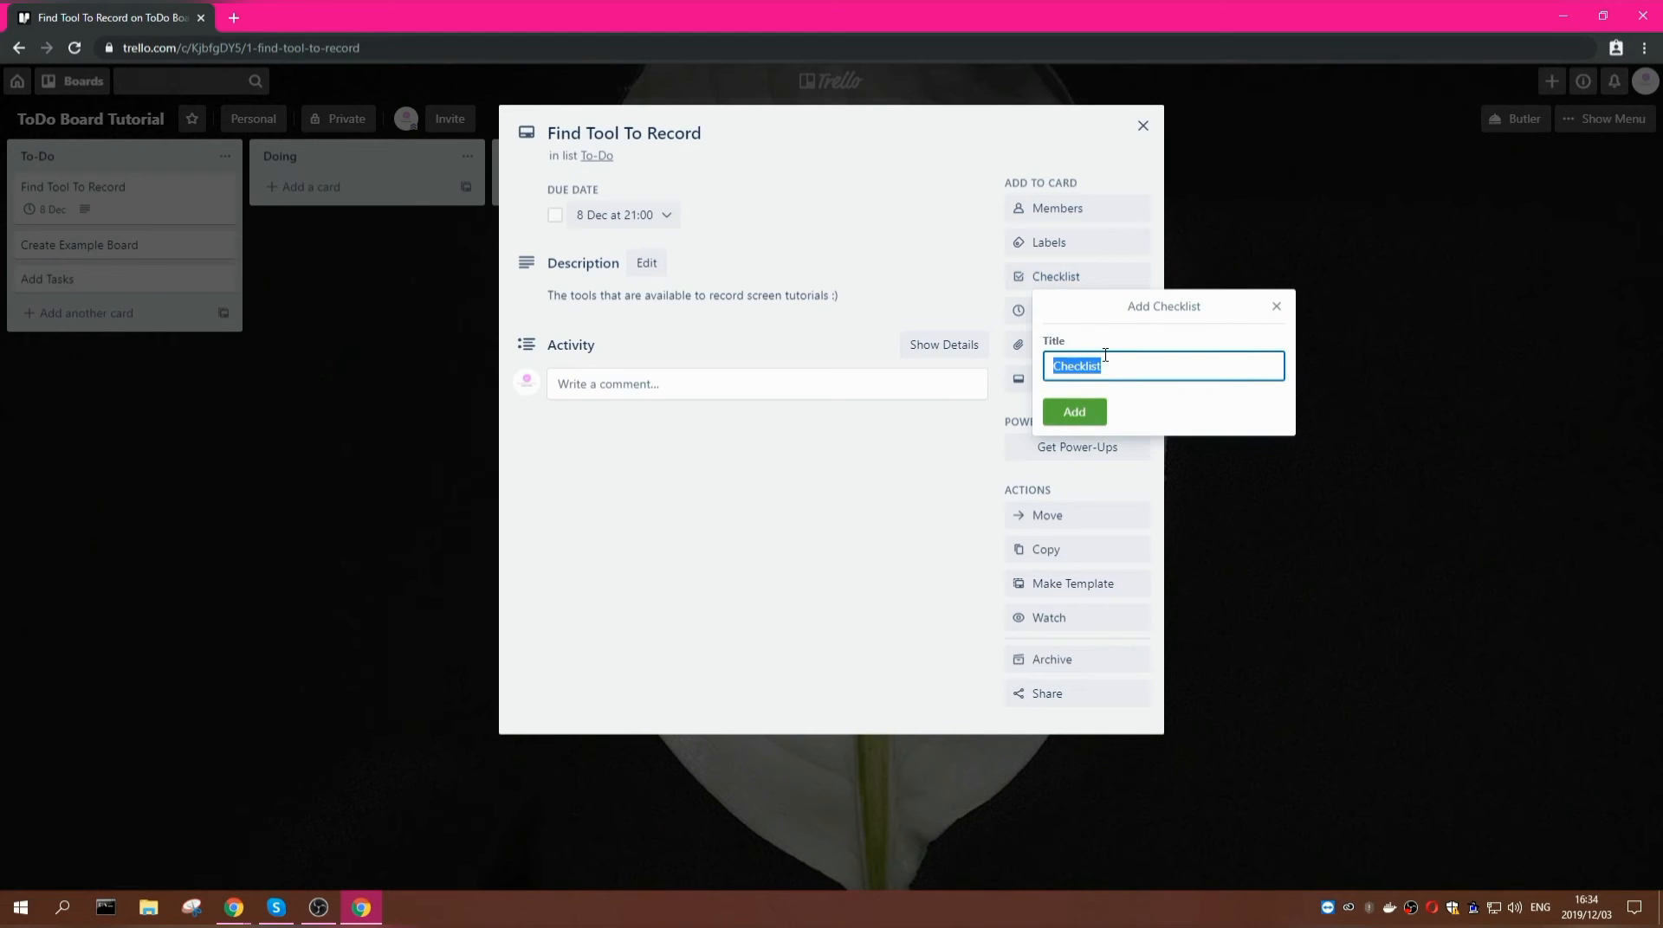
click(1080, 413)
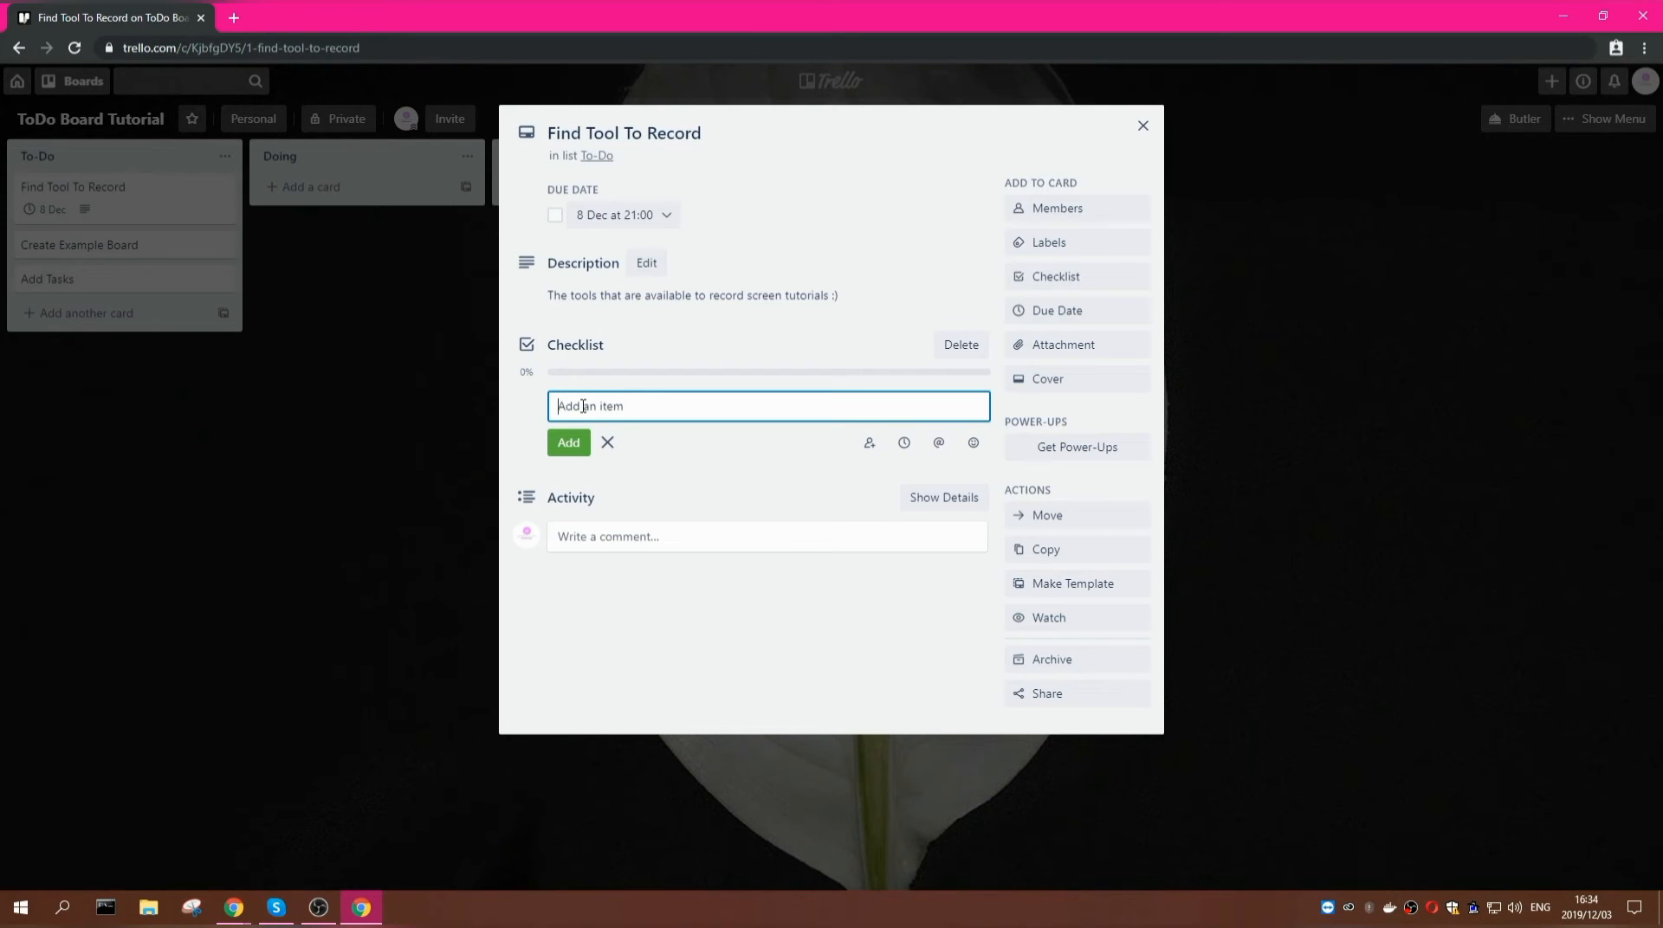
text(F)
key(BackSpace)
text(To)
key(BackSpace)
key(BackSpace)
text(Google Search)
key(Return)
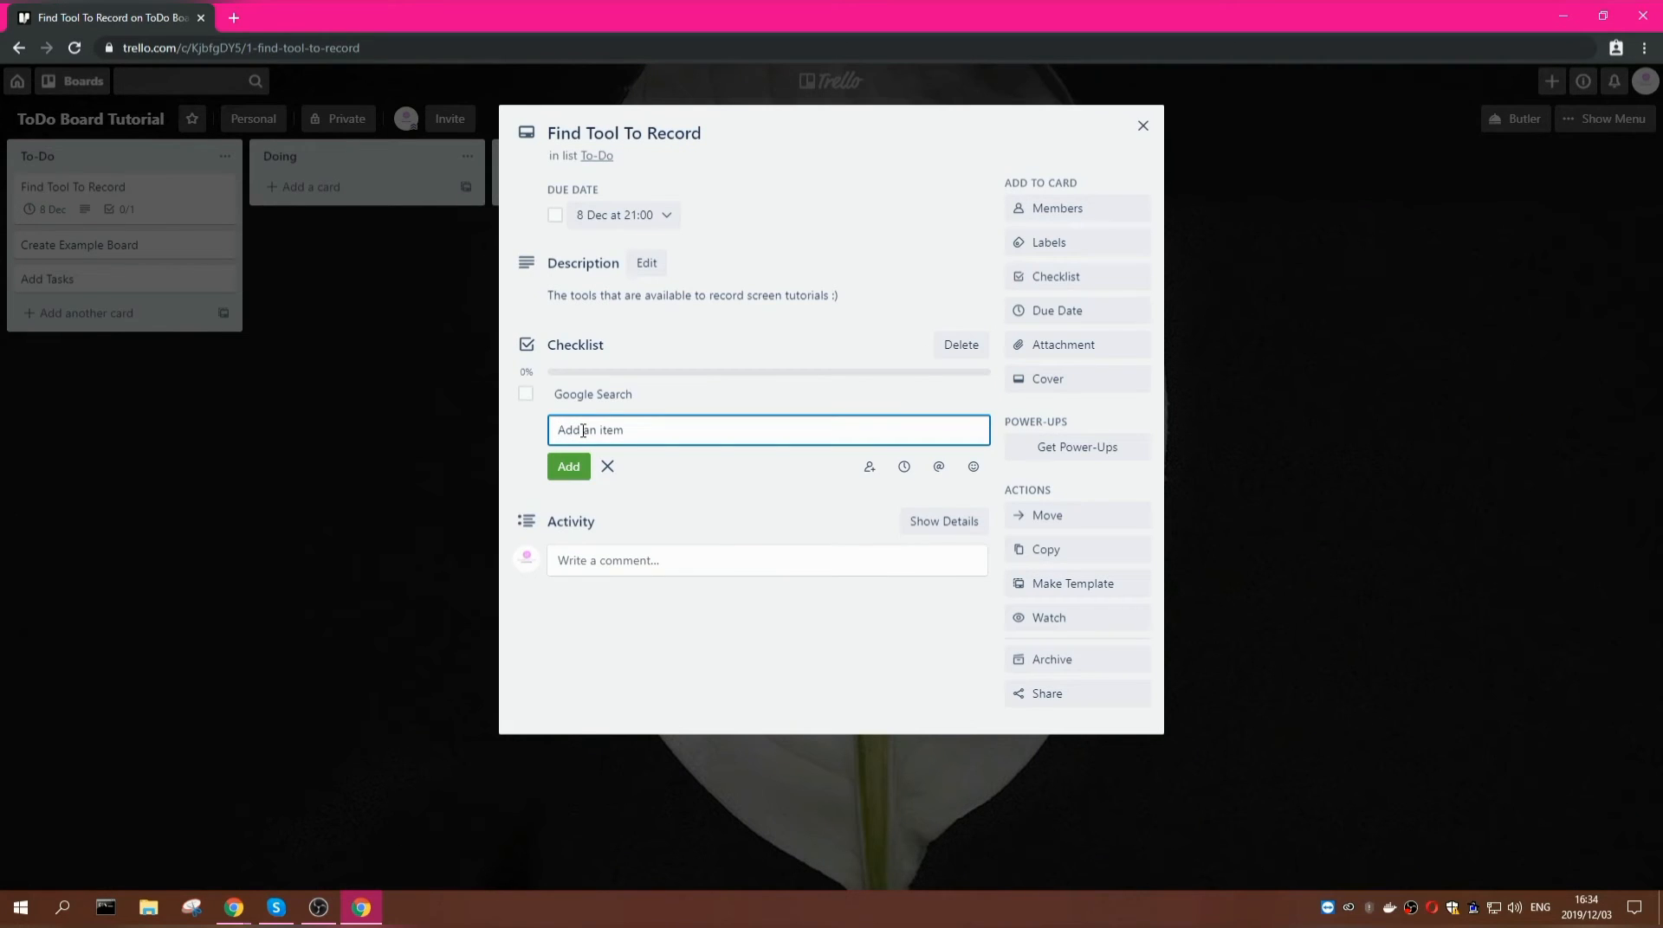
- Add the items "Pick 5" and "Pick one easy to use" to the card's checklist
text(Pick 5)
click(582, 464)
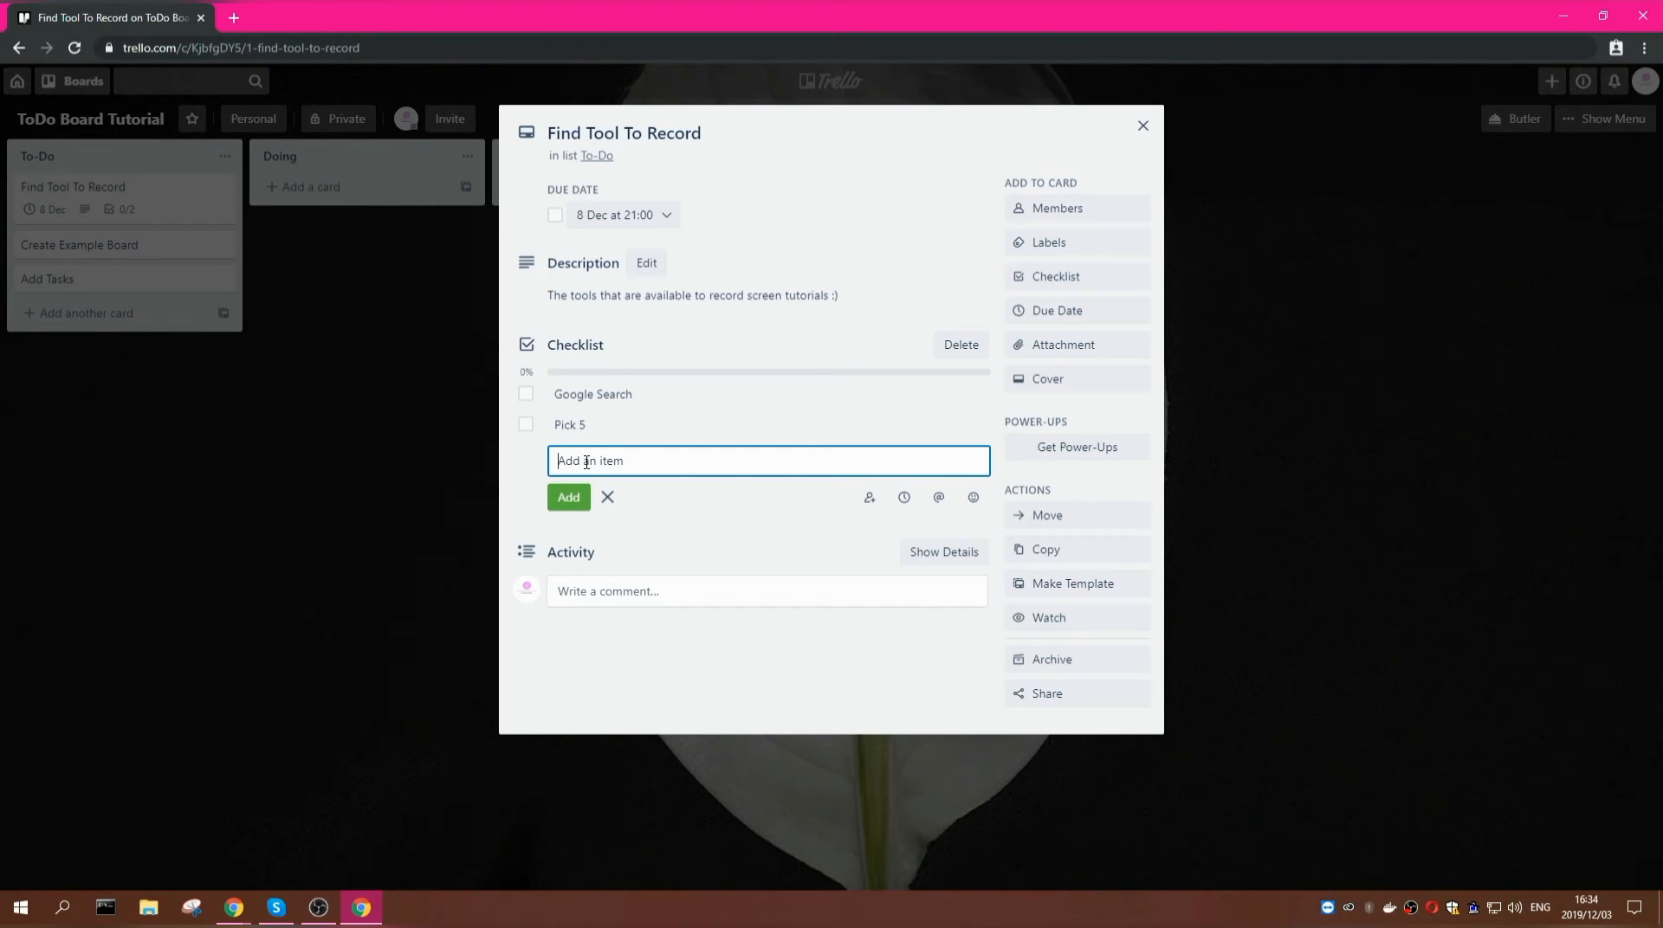
text(One Easy)
key(BackSpace)
key(BackSpace)
key(BackSpace)
key(BackSpace)
key(BackSpace)
key(BackSpace)
text(Pick one easy to user)
click(566, 497)
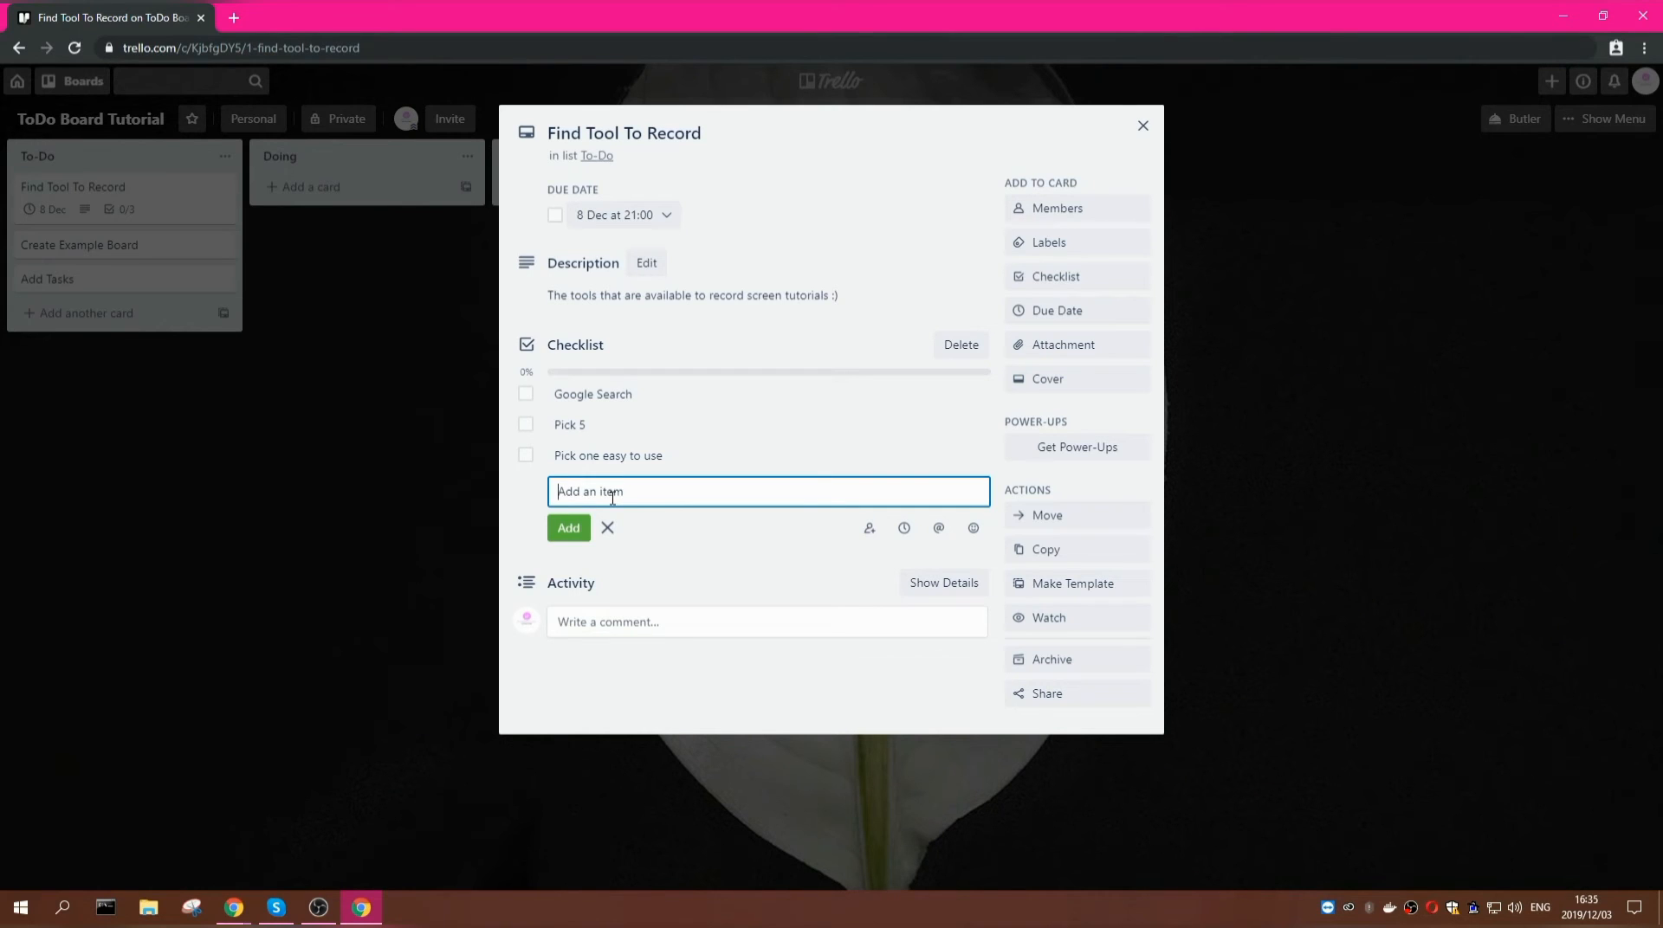
- Add "Play Around With It" as the fourth checklist item and close the card
text(Play Arp)
key(BackSpace)
text(ound With It)
click(567, 530)
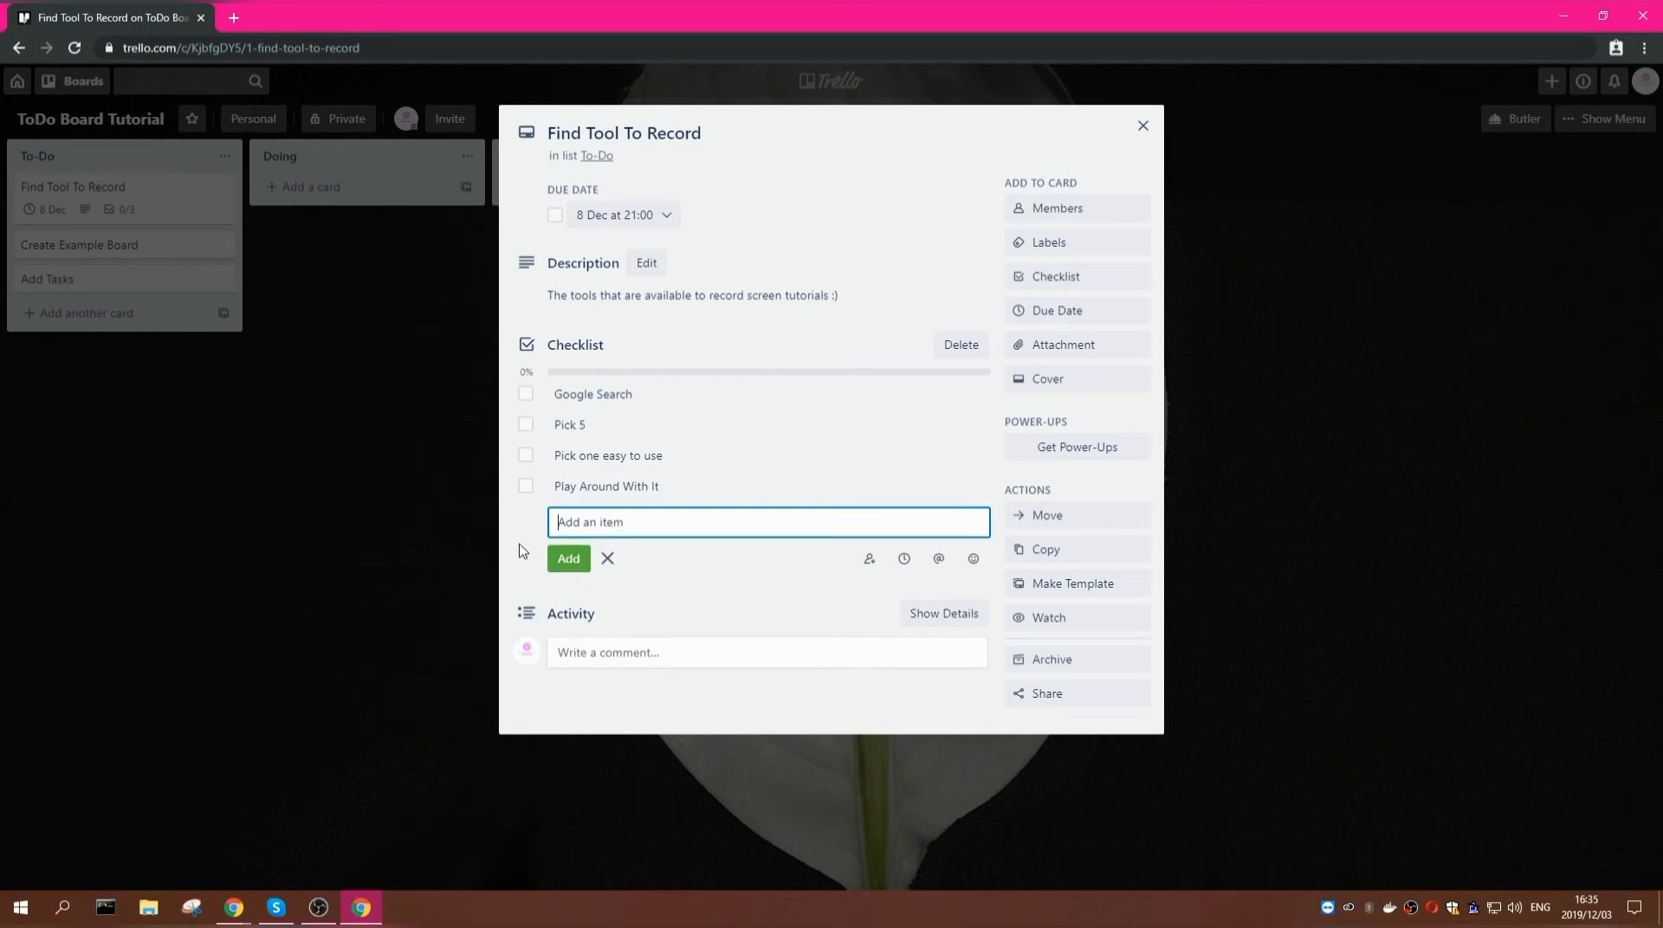
click(523, 541)
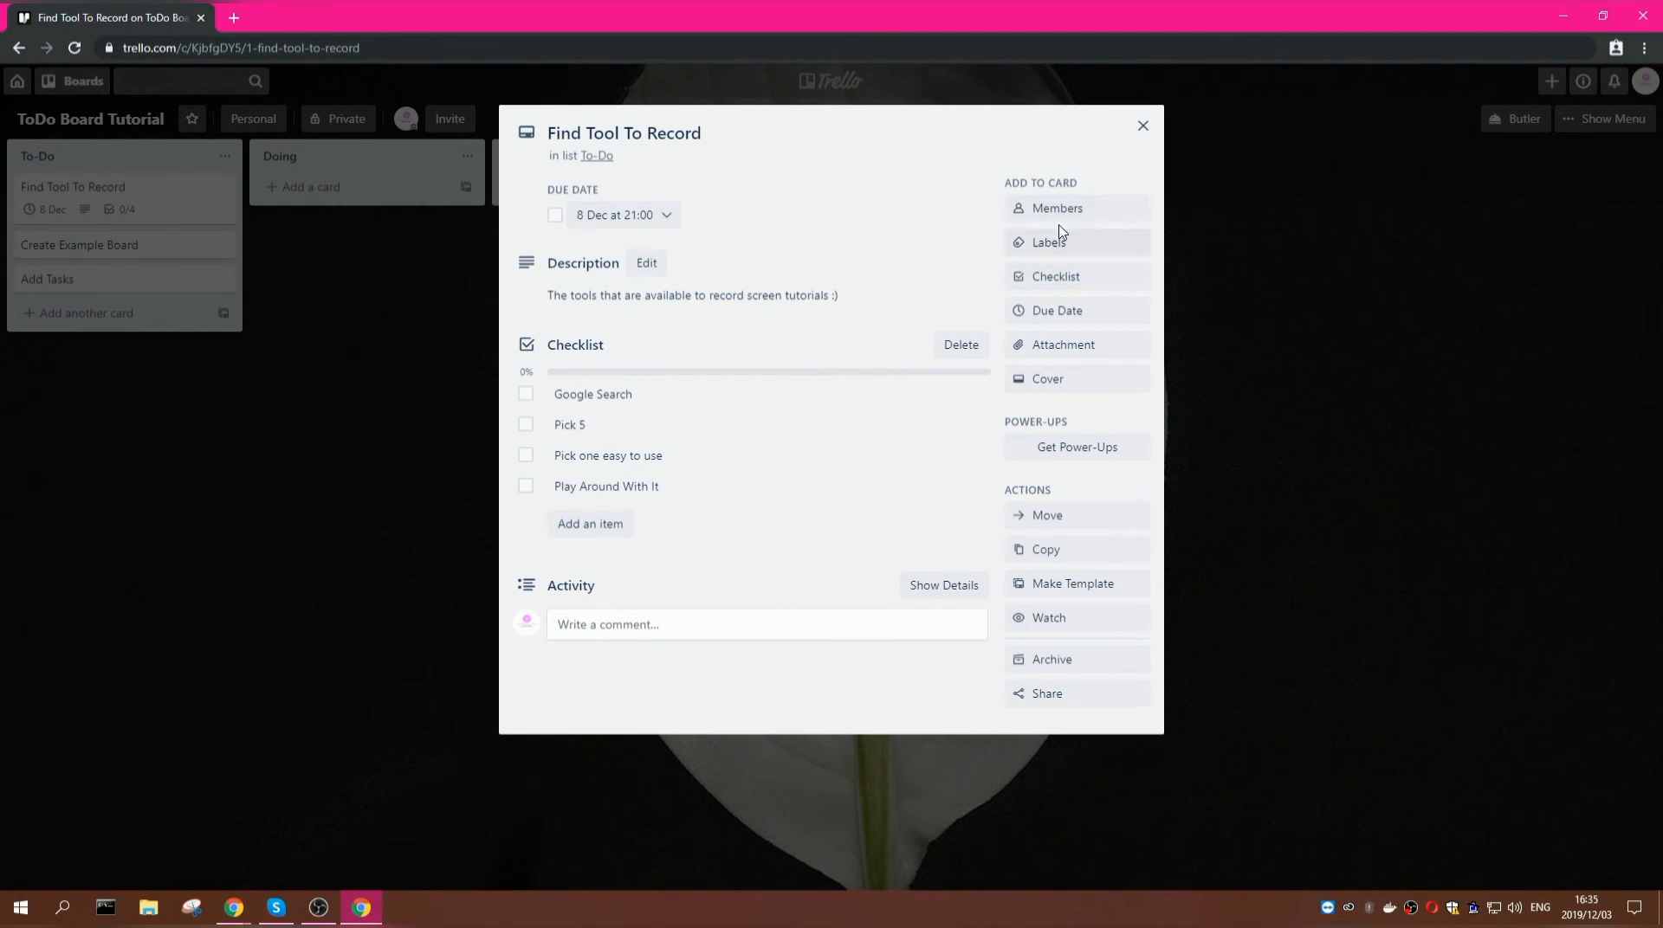
click(1142, 126)
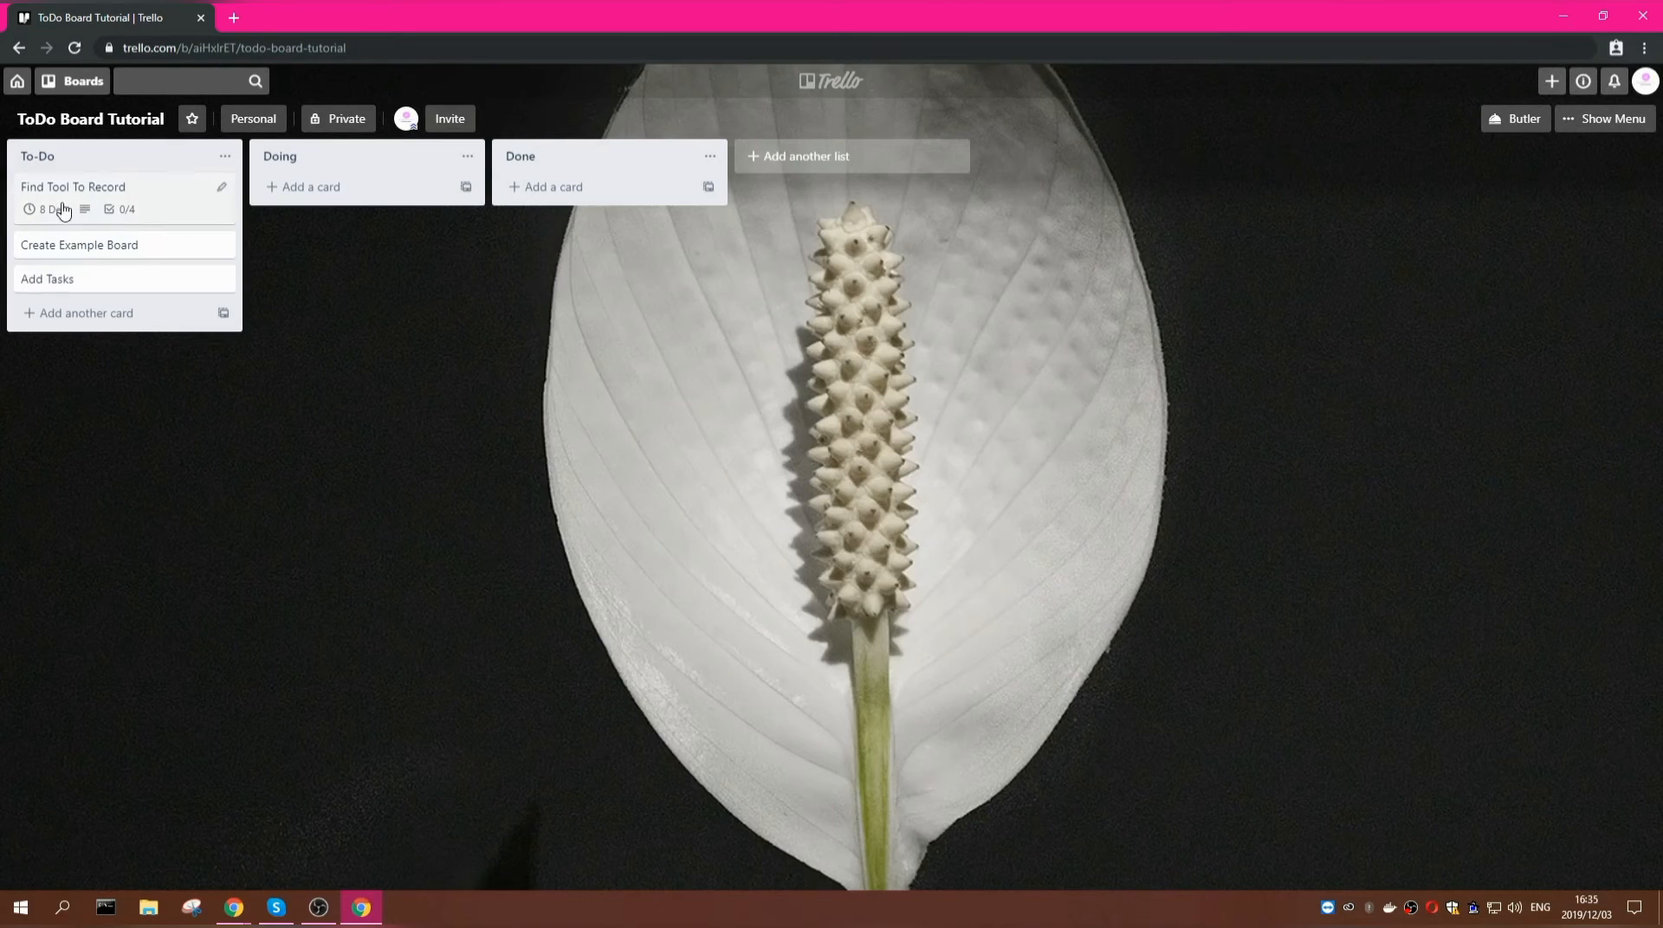
- Save the description "This will be something random" on the "Create Example Board" card
click(149, 249)
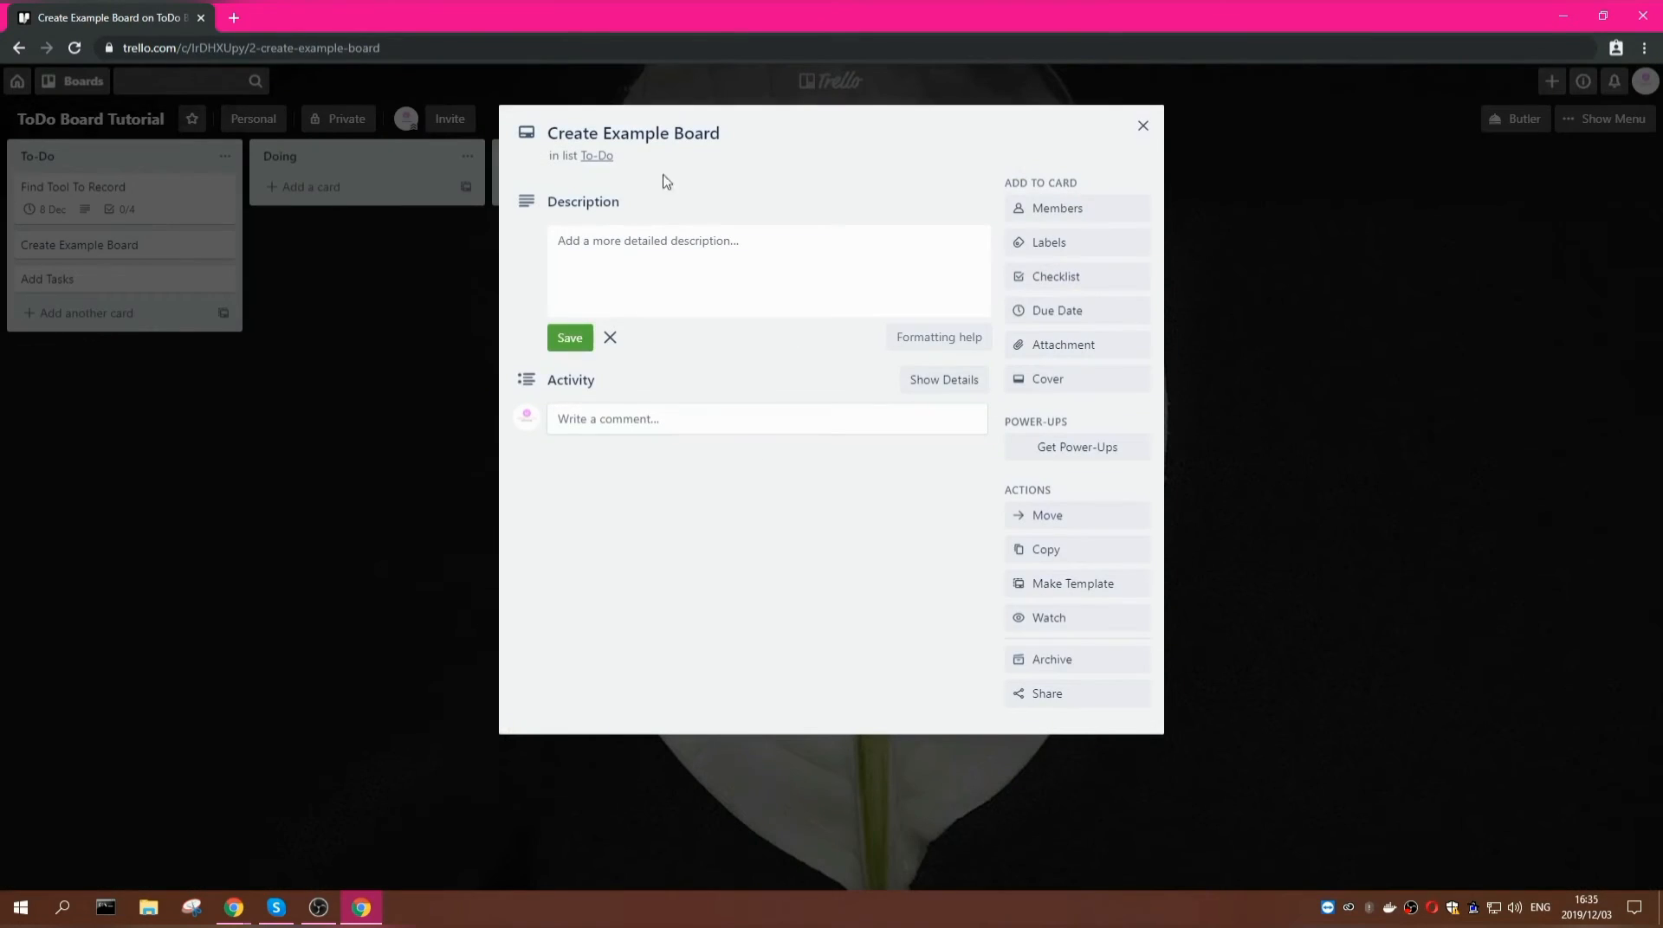
click(649, 262)
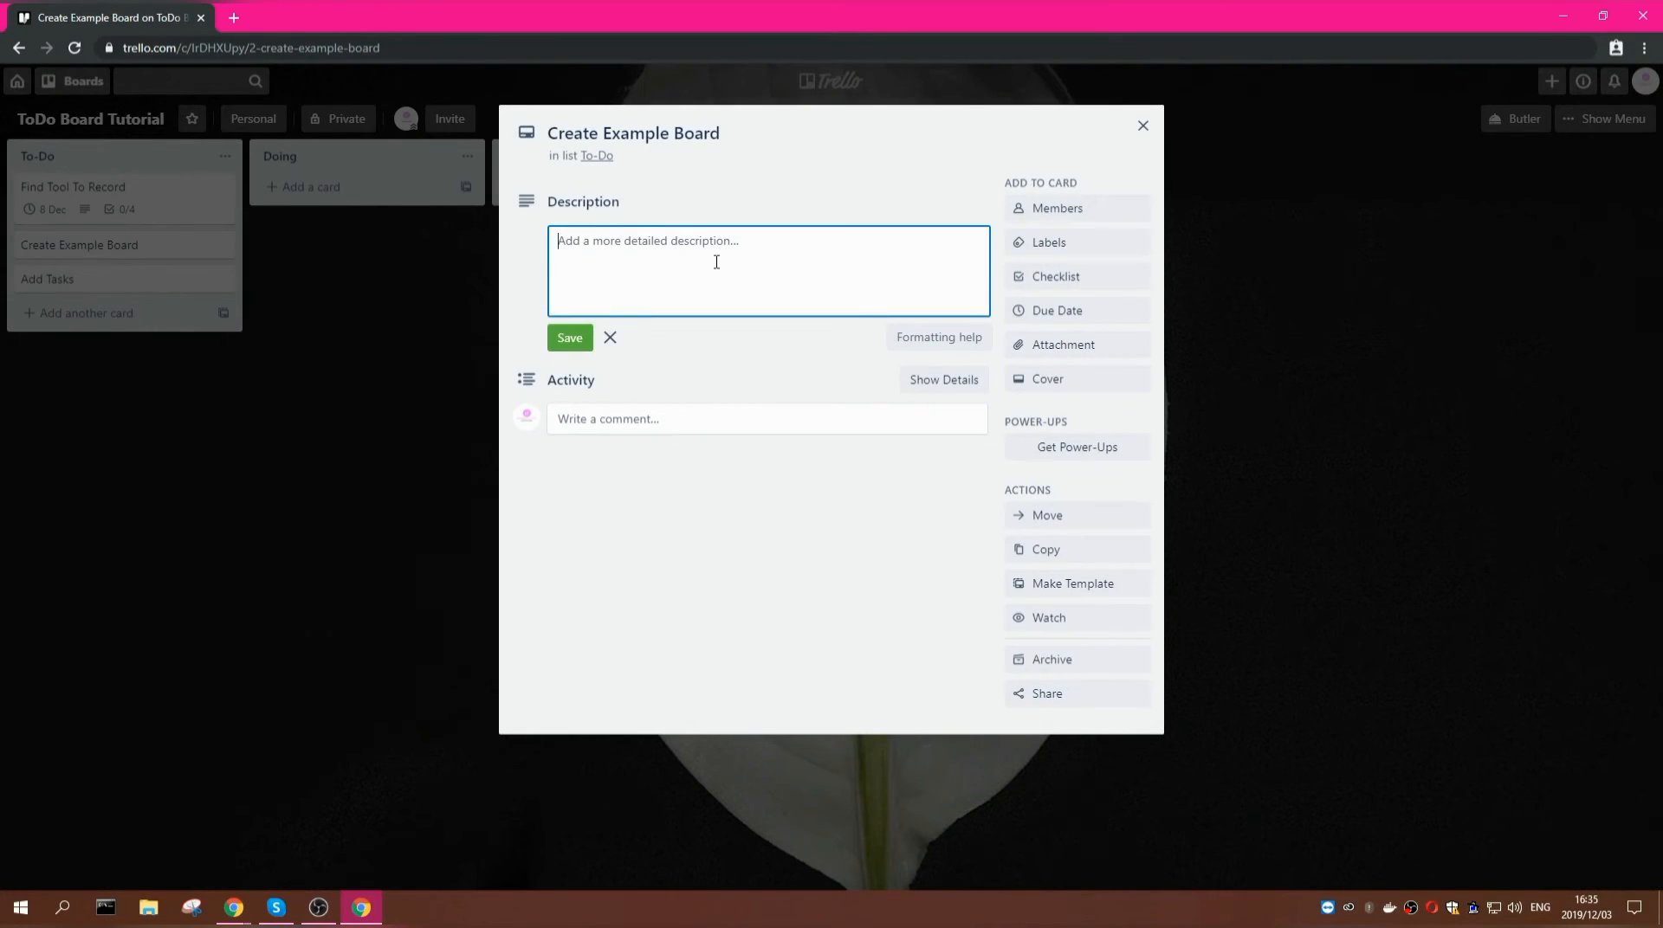
text(This will be somethig random)
click(665, 242)
text(n)
click(572, 338)
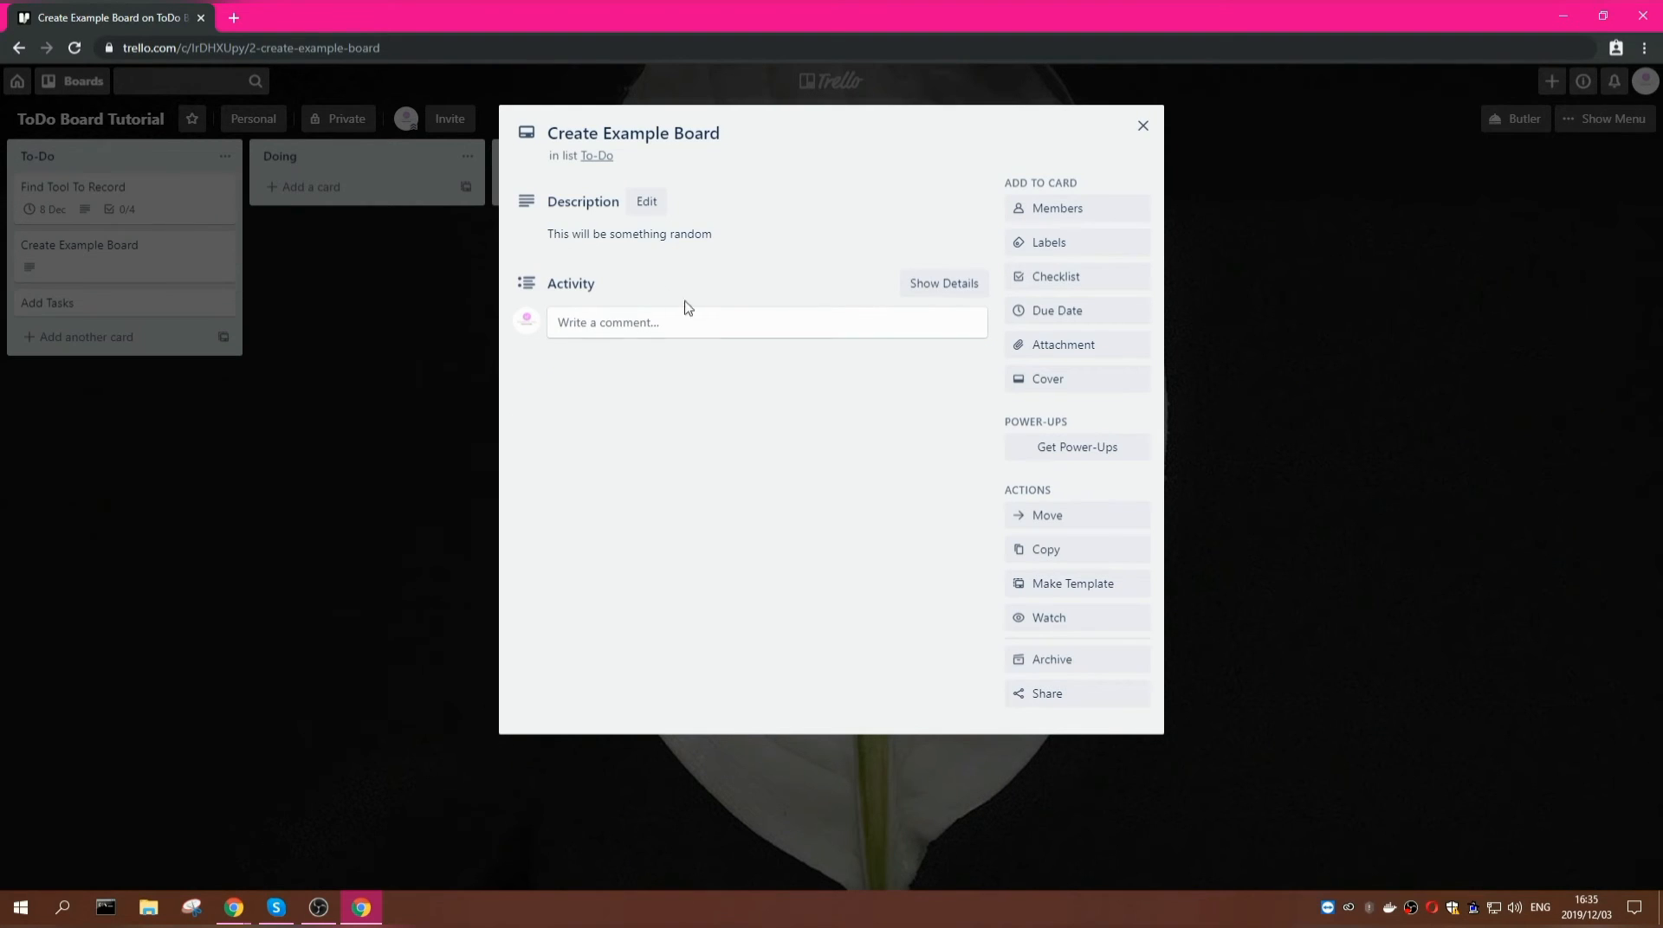
- Give the "Create Example Board" card a due date of 8/12/2019 at 21:00 with a reminder 1 Day Before, and close the card
click(1058, 312)
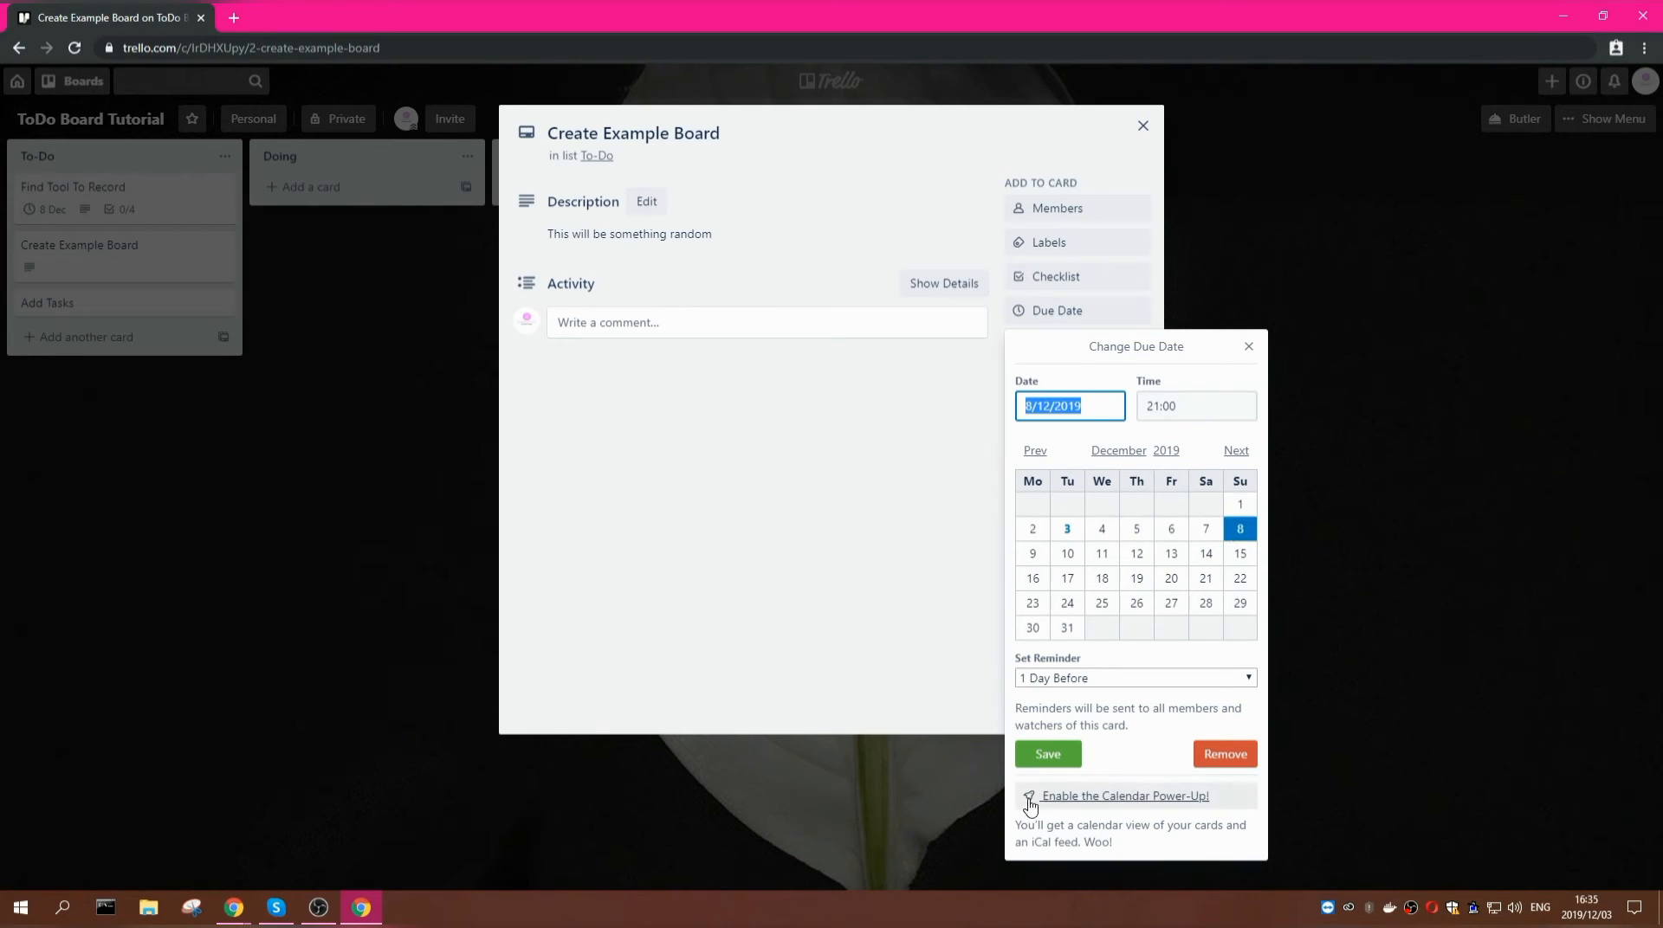
click(1058, 754)
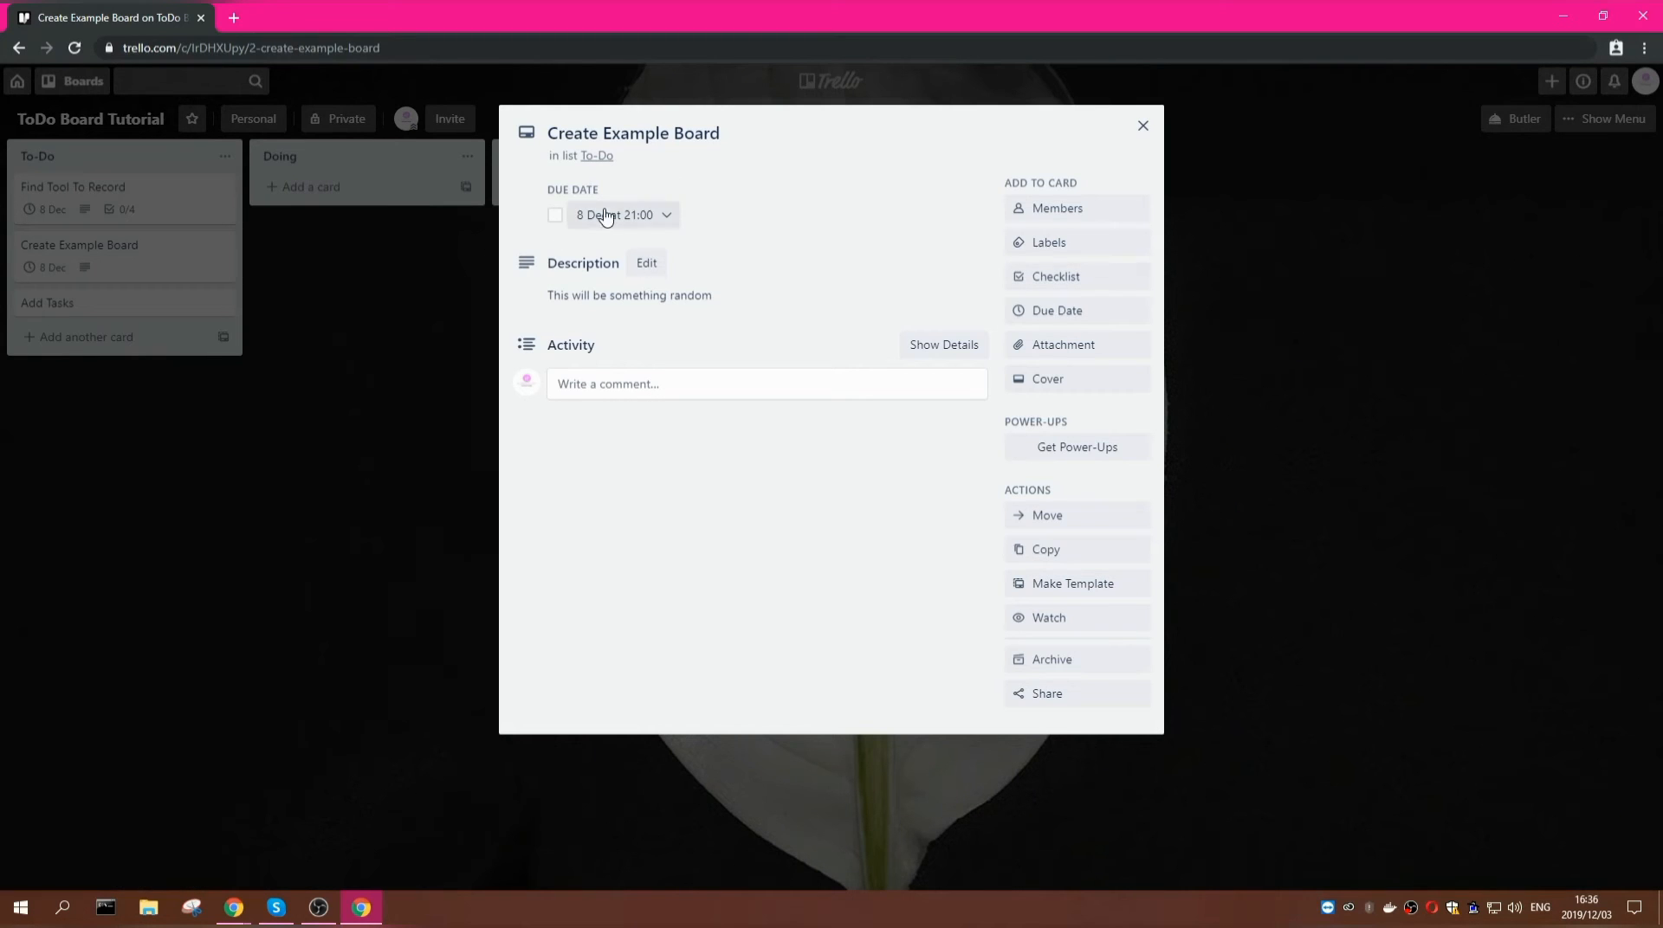
click(664, 216)
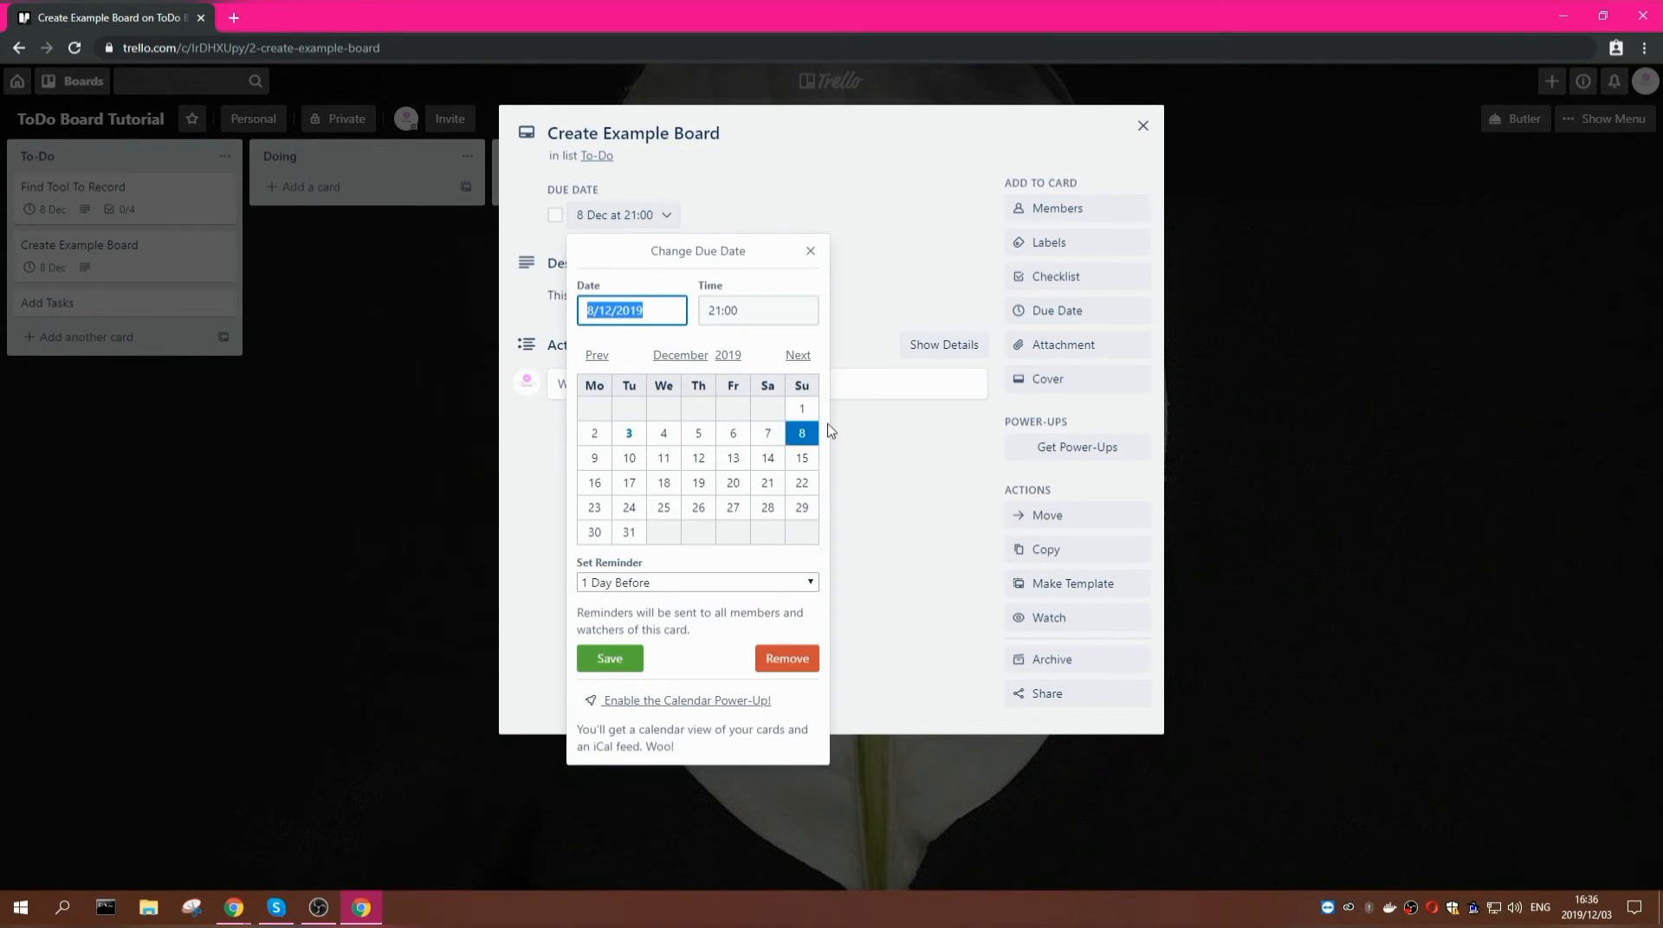
click(928, 230)
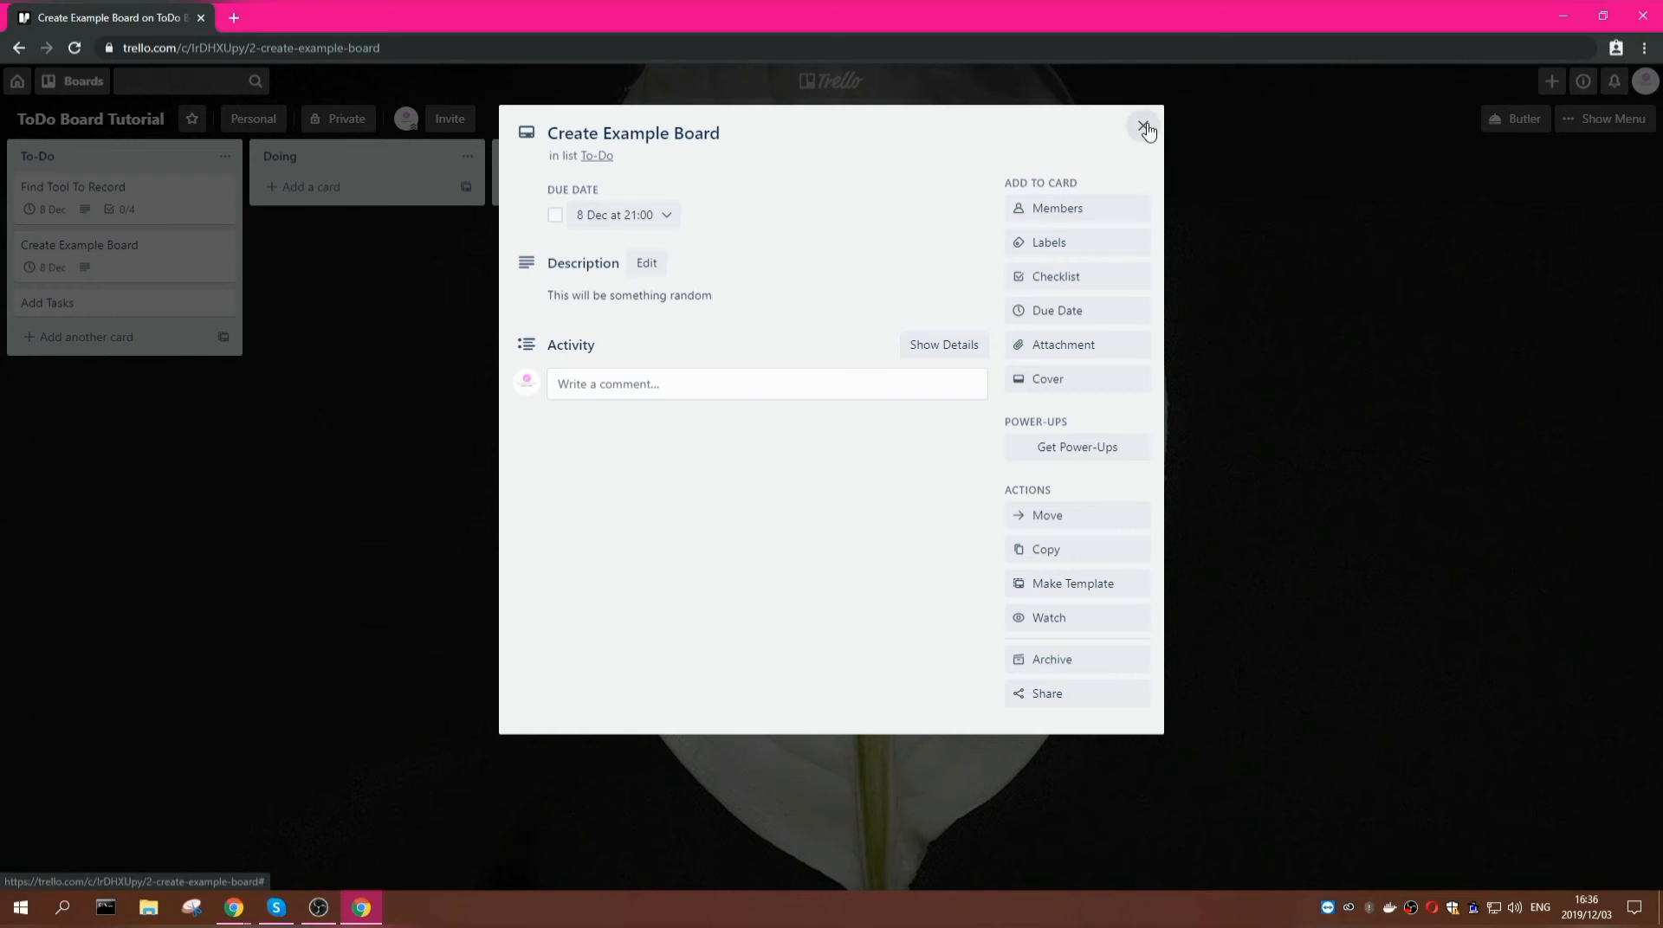
click(1142, 126)
- Add a checklist titled "Checklist" to the "Create Example Board" card with "How to create list" as its first item
click(124, 200)
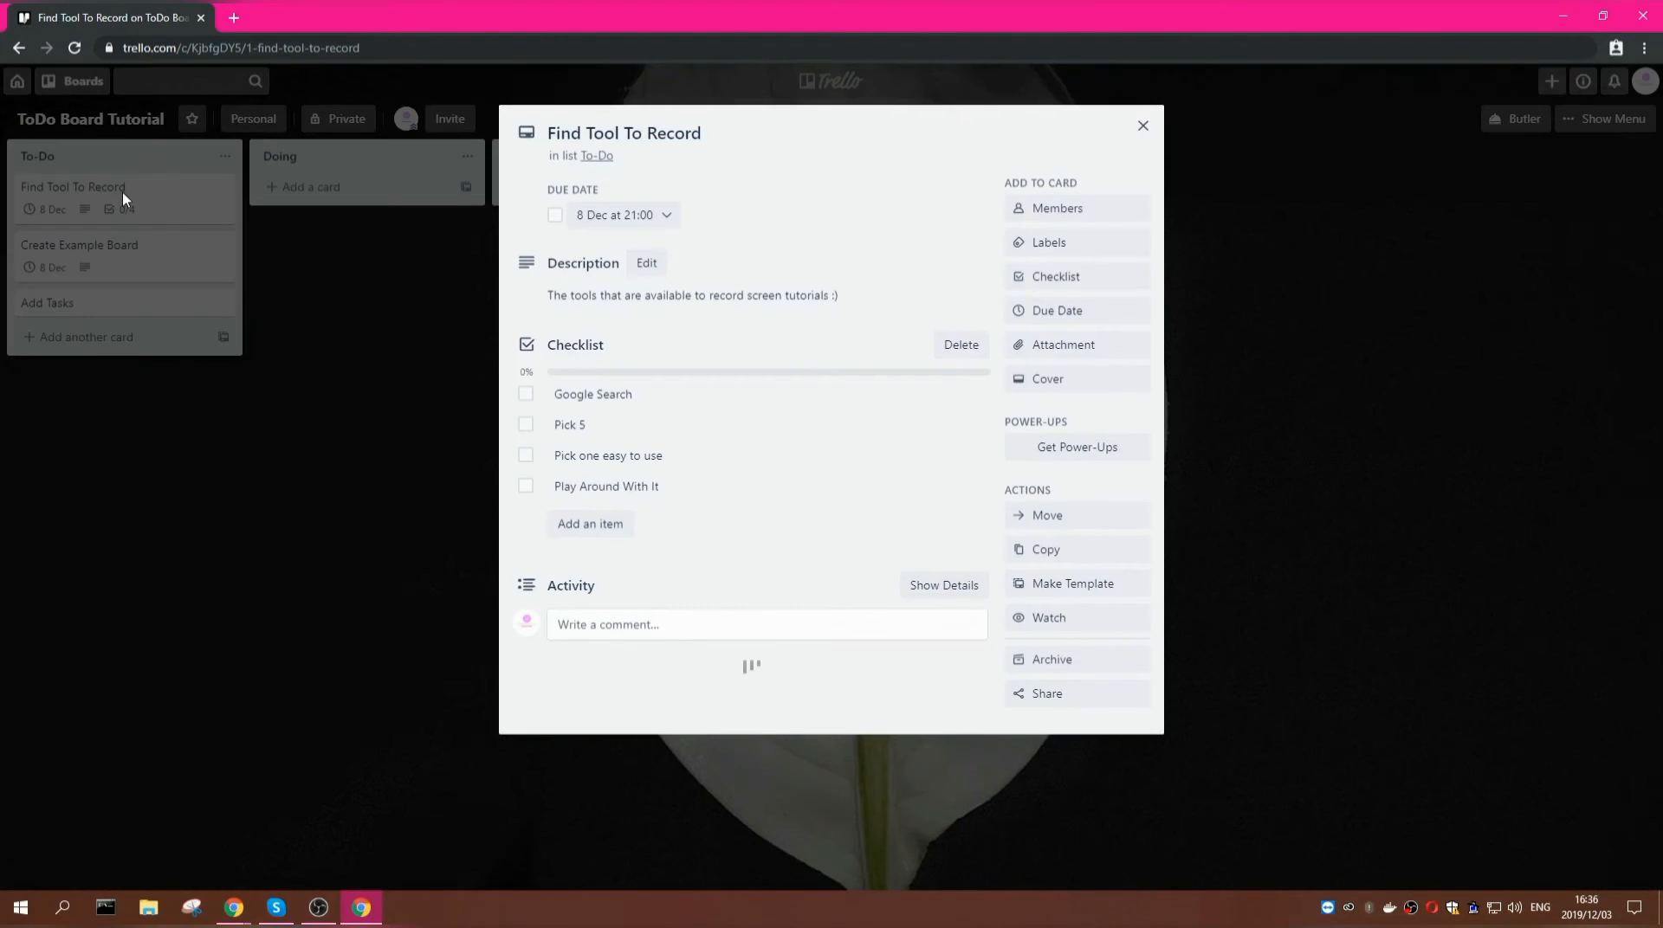
click(1142, 126)
click(163, 253)
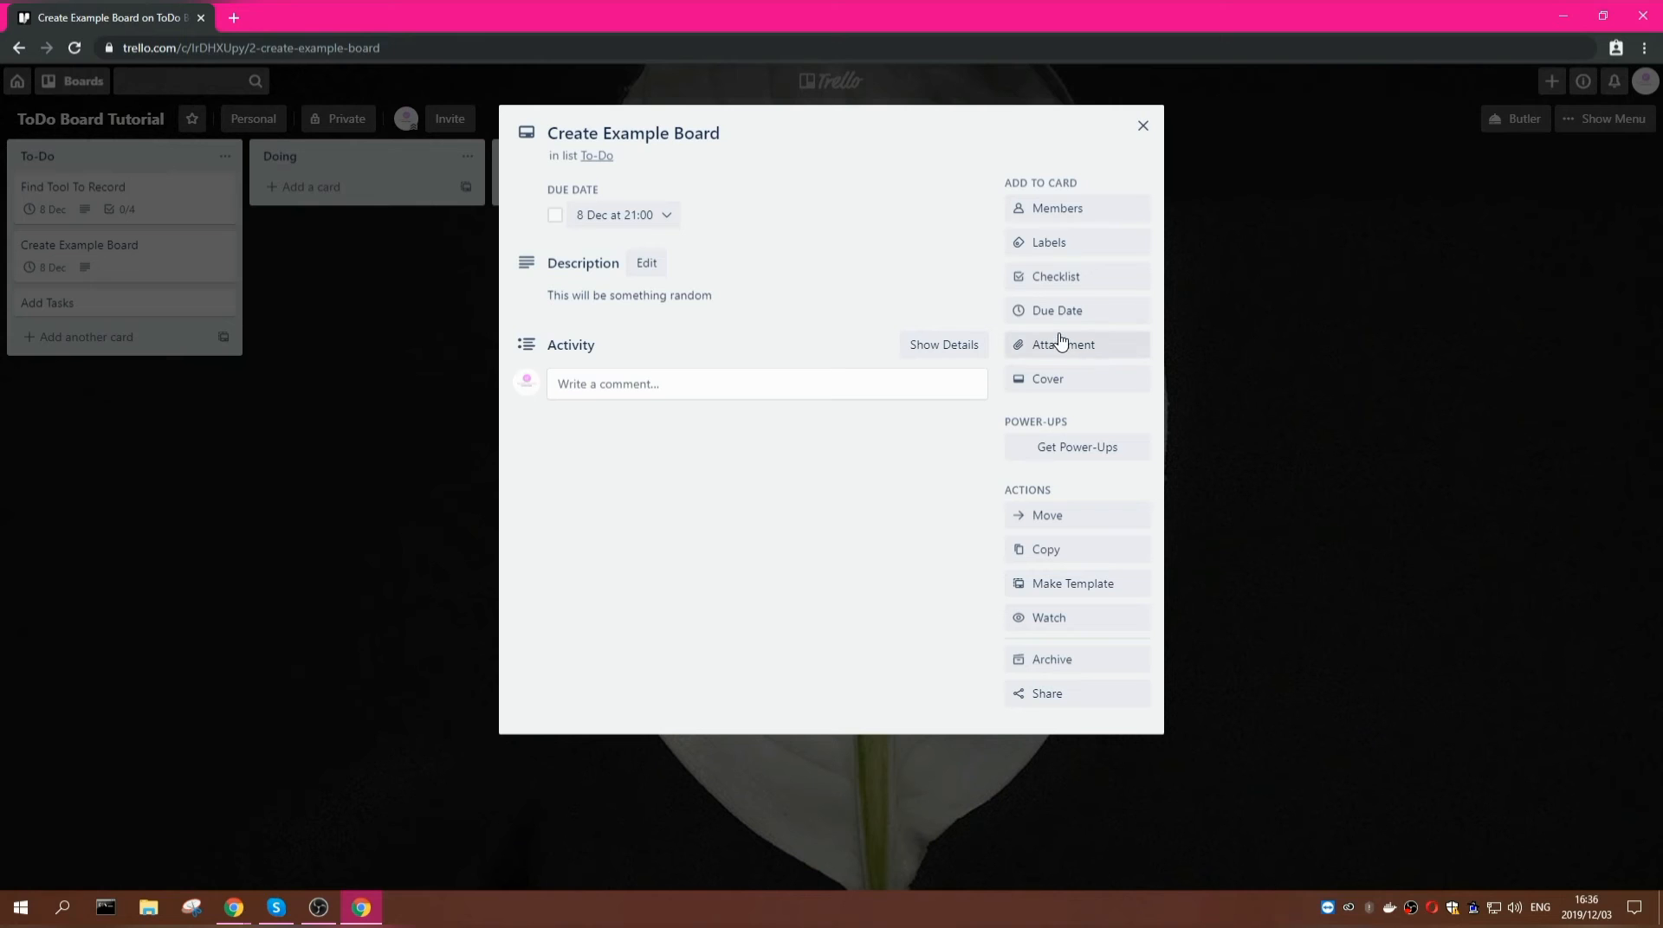
click(1065, 284)
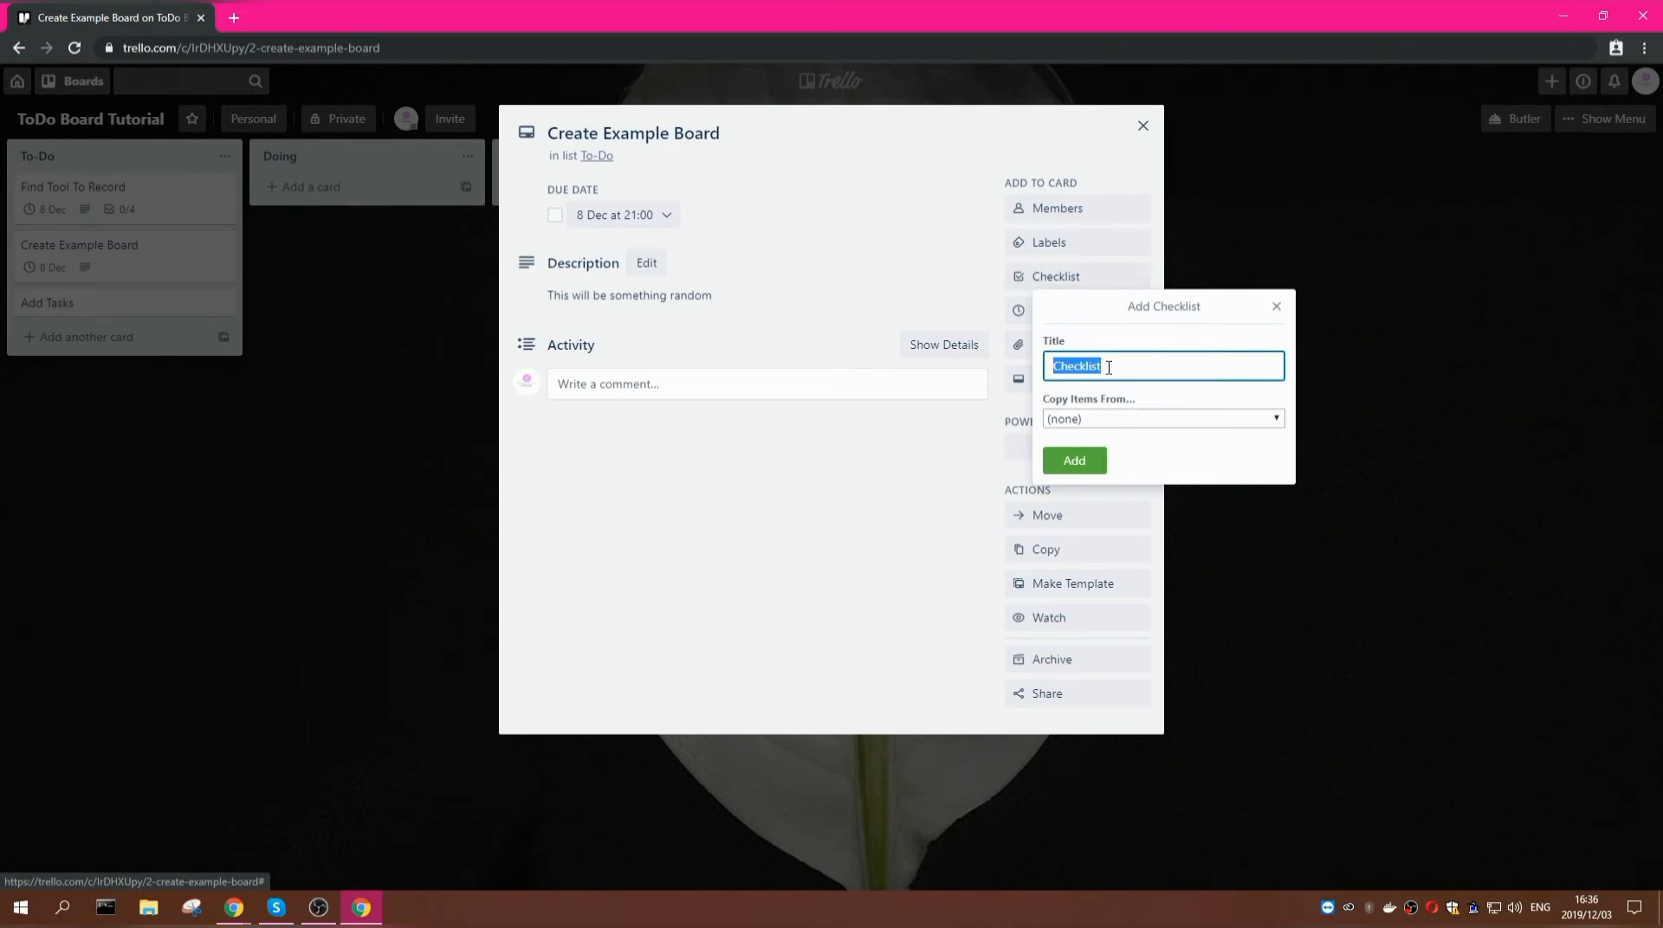
click(1074, 465)
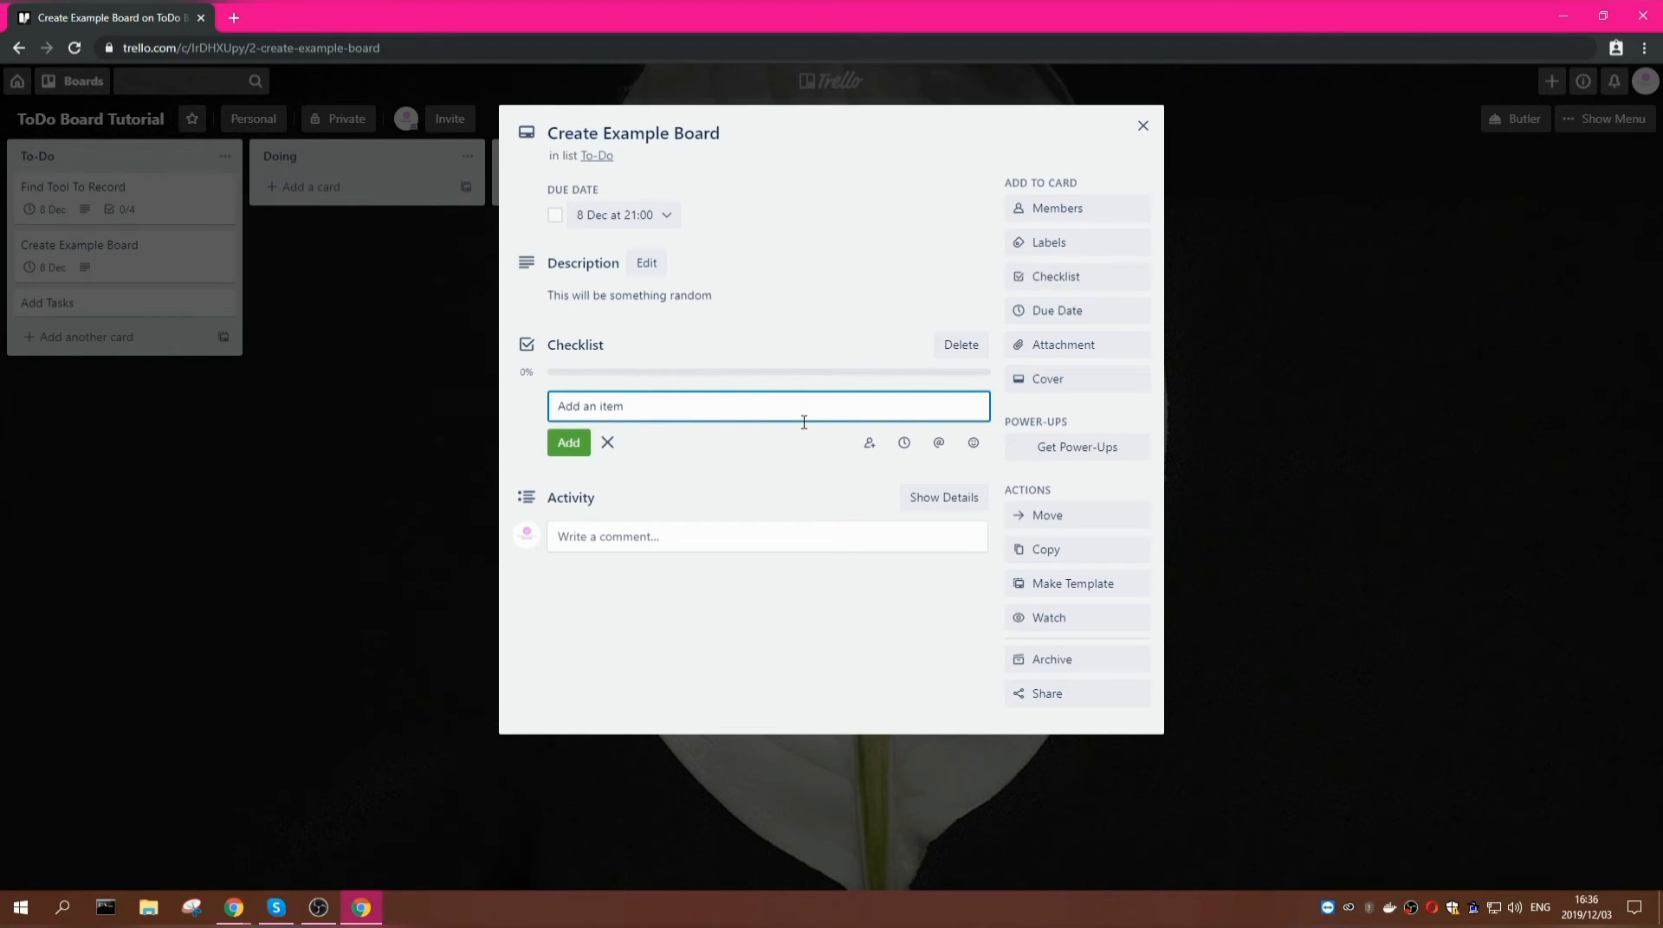
text(How to create list)
key(Return)
- Add the items "How to add a card" and "How to use a card" to the checklist
text(H)
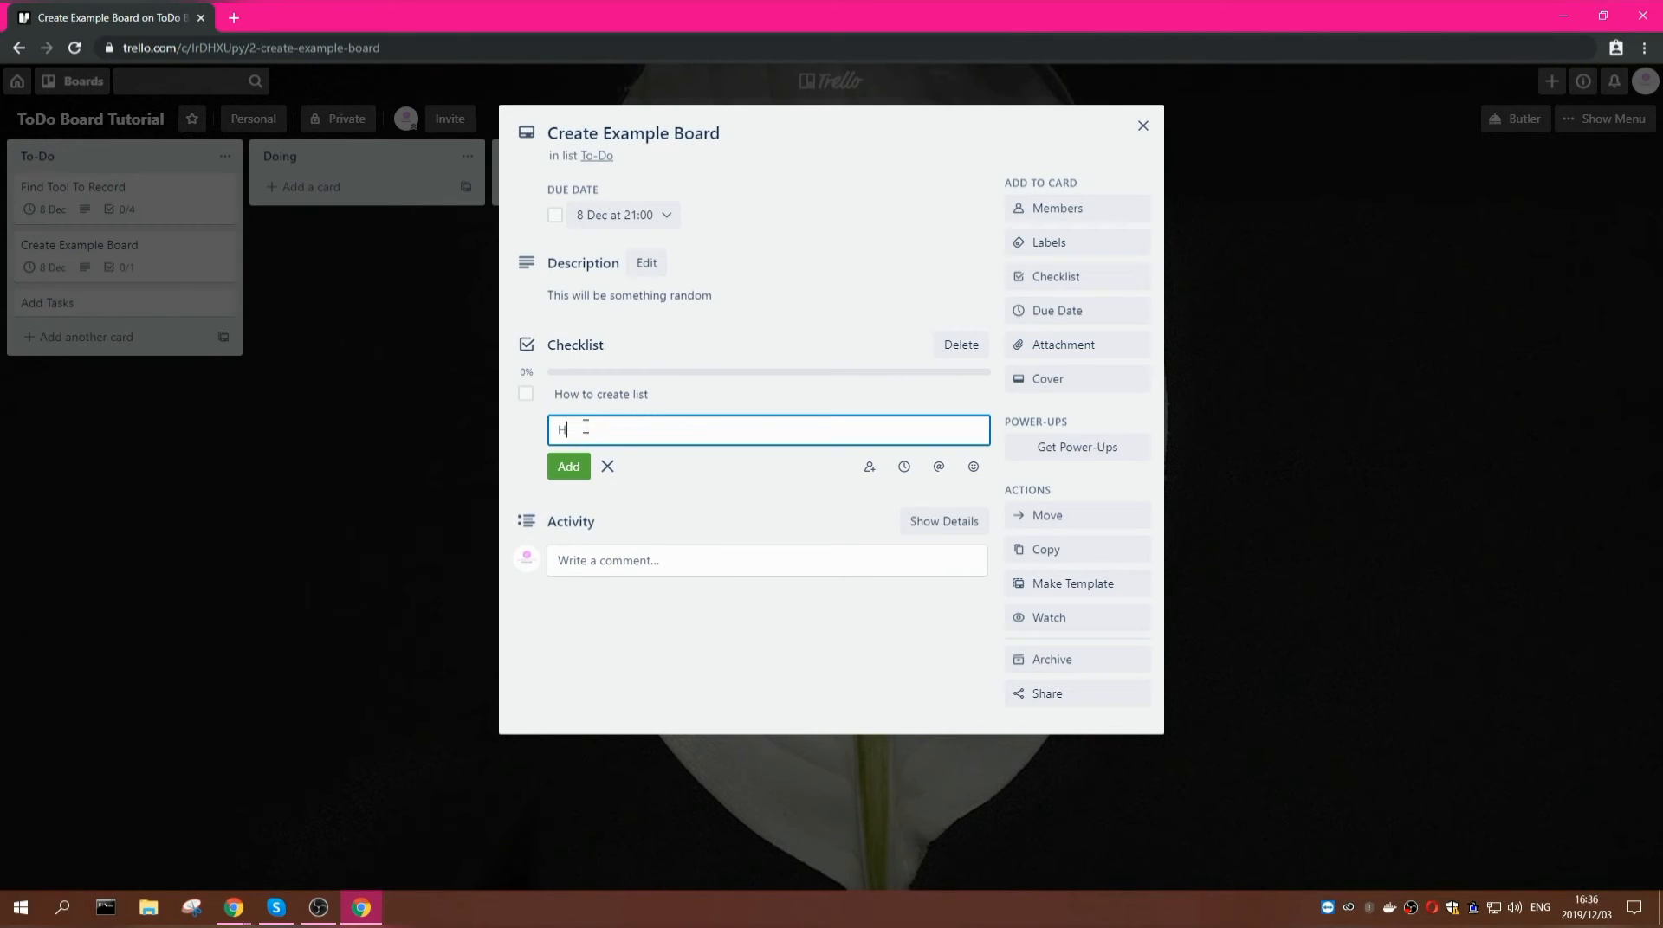
text(ow to add a card)
click(569, 467)
text(How to )
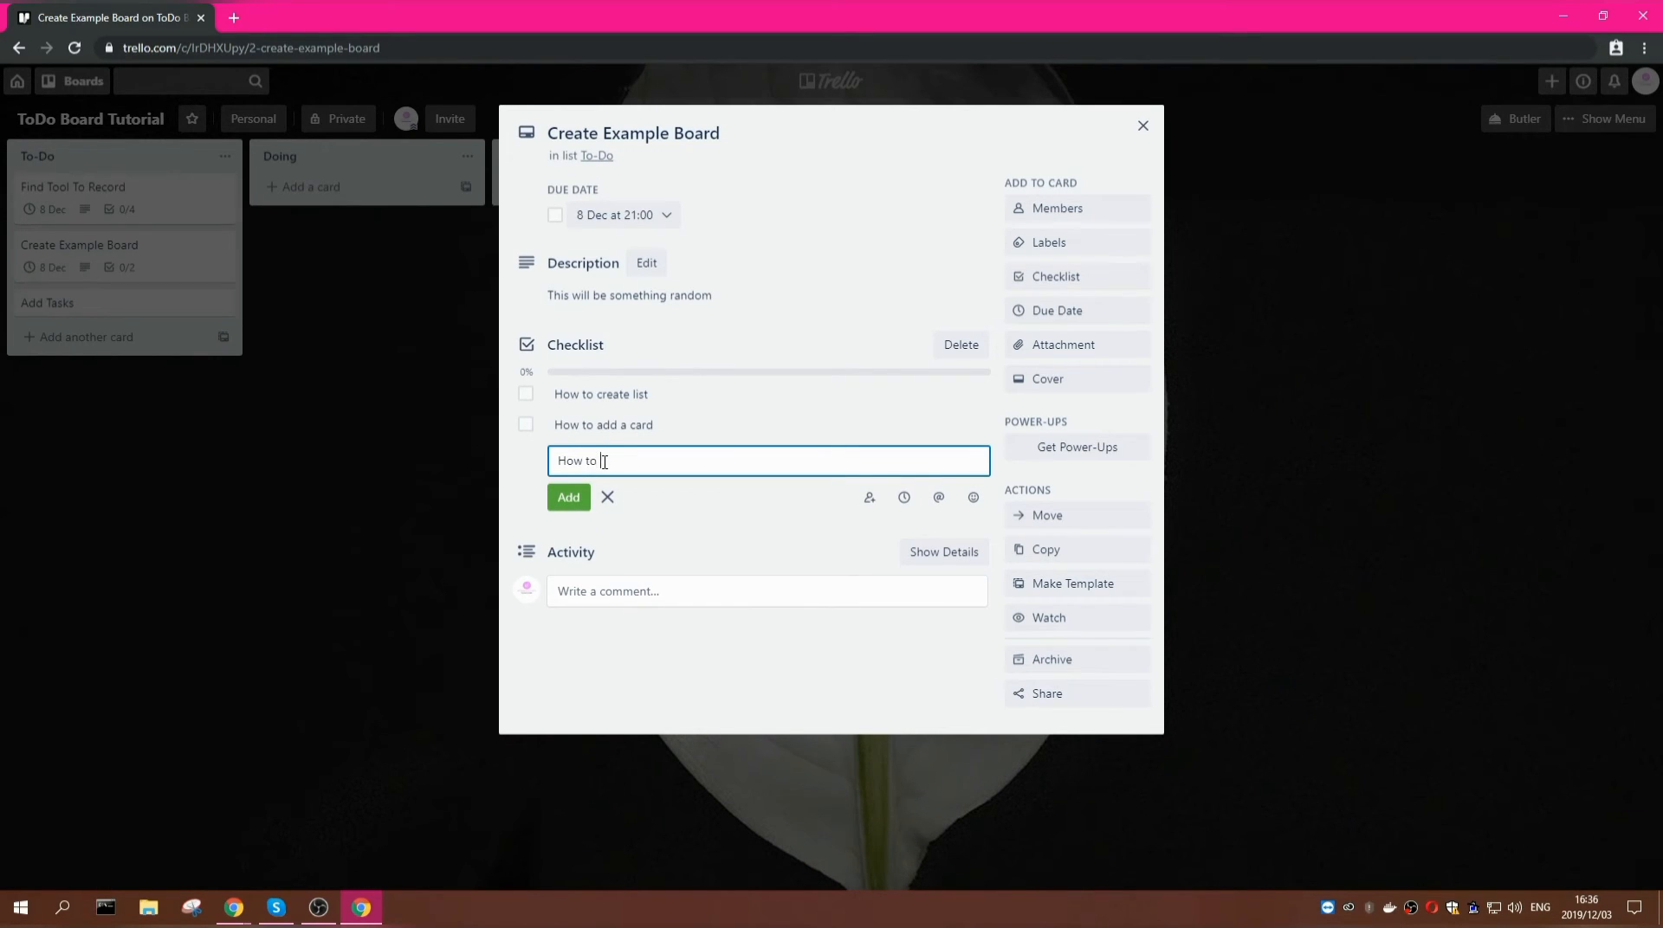
text(use a card)
key(Return)
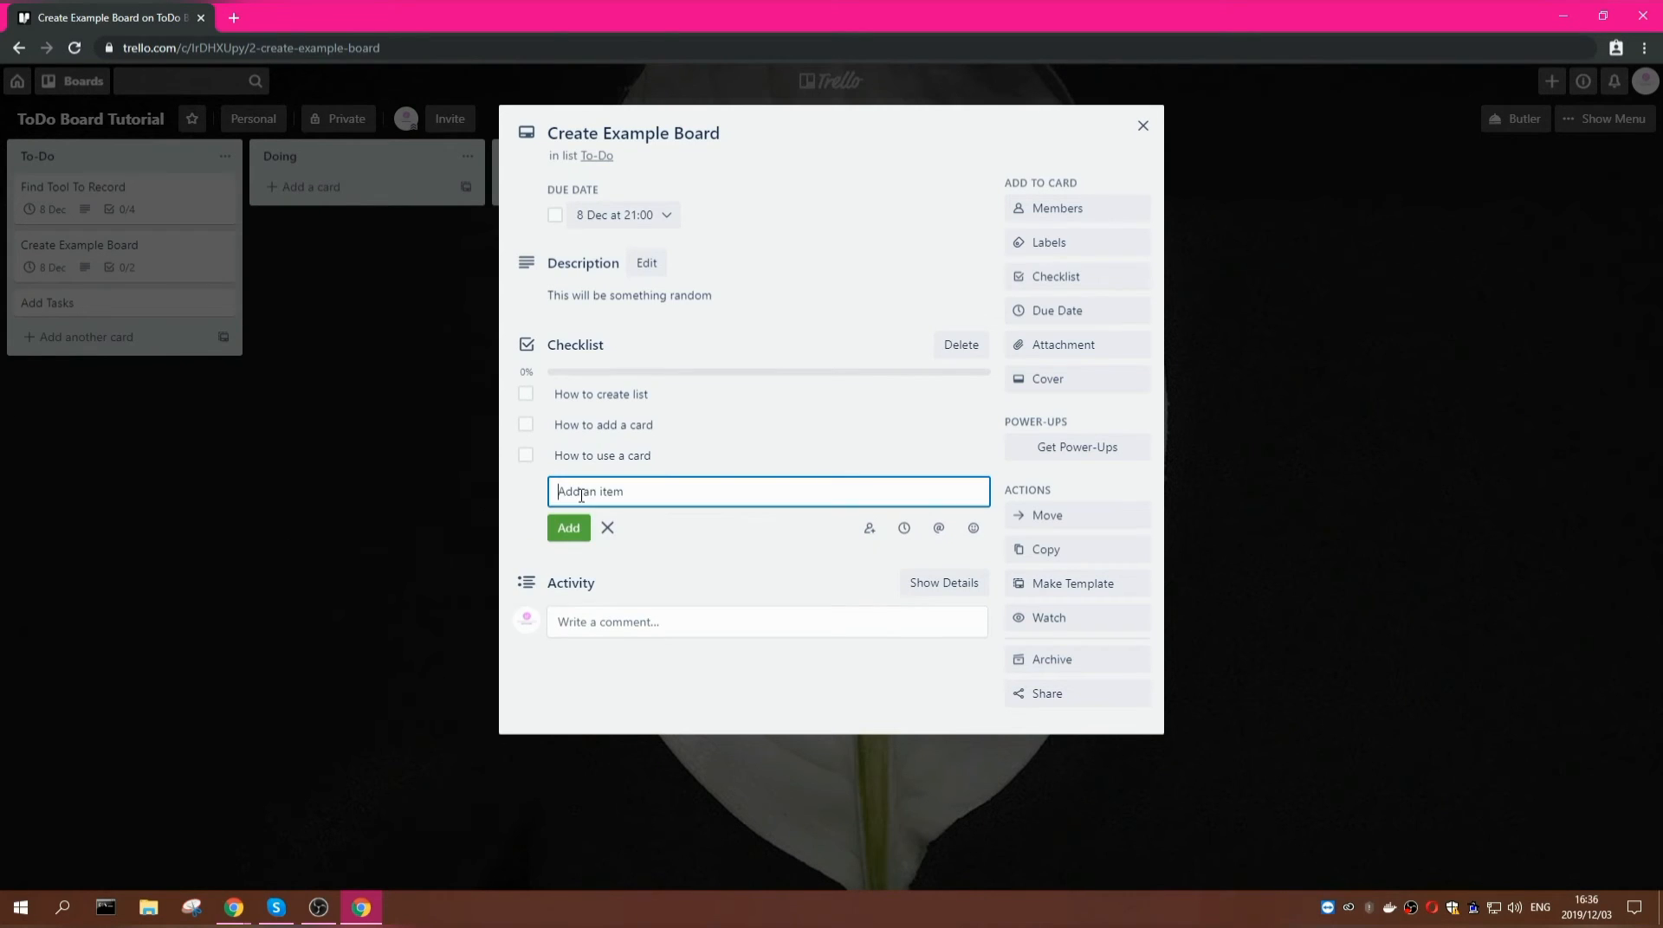
- Add "Add due date" and "Add Checklist" as the last checklist items and close the card
text(Add due date)
click(575, 528)
text(Att)
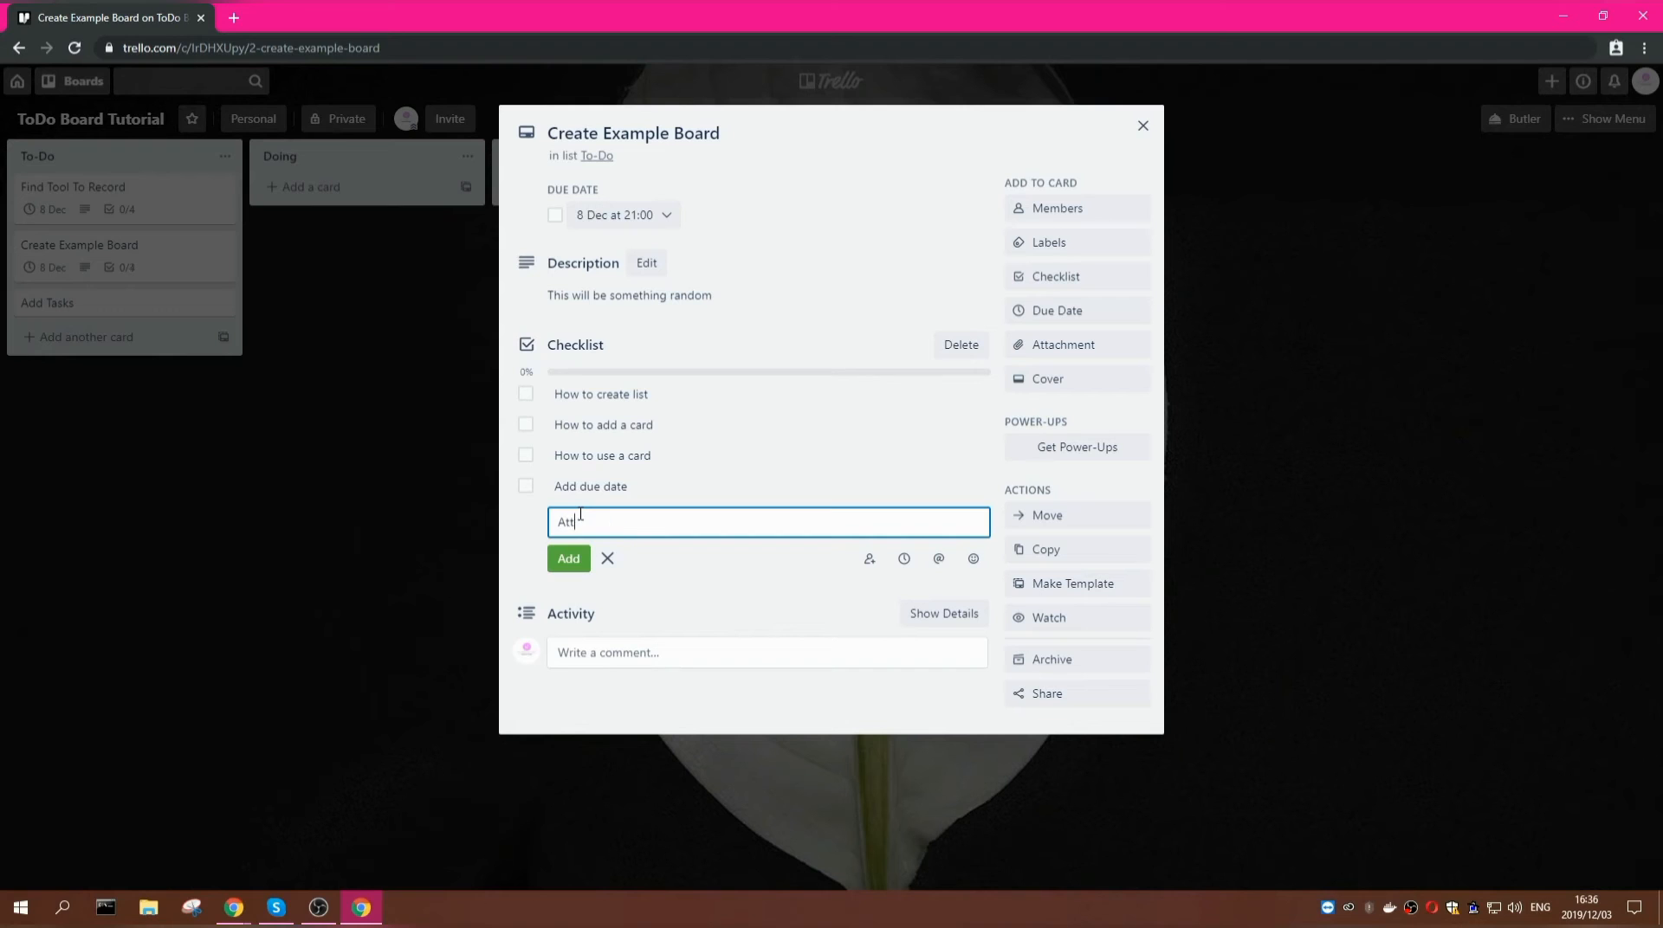
text(dd Checklis)
key(Return)
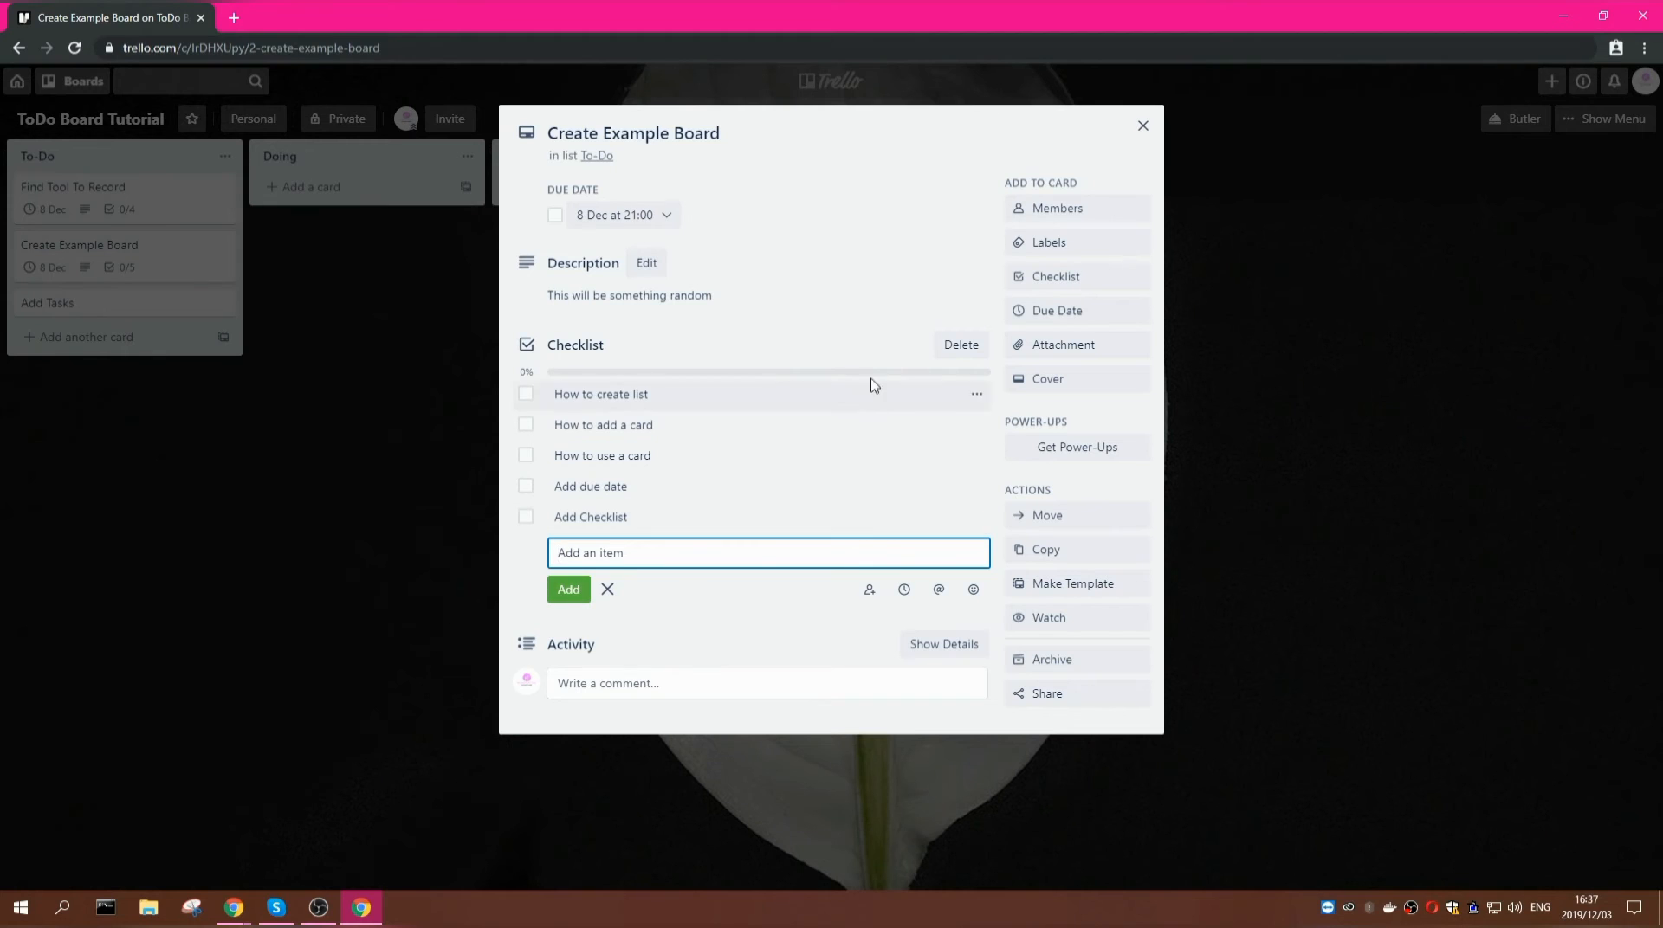
click(870, 274)
click(1144, 126)
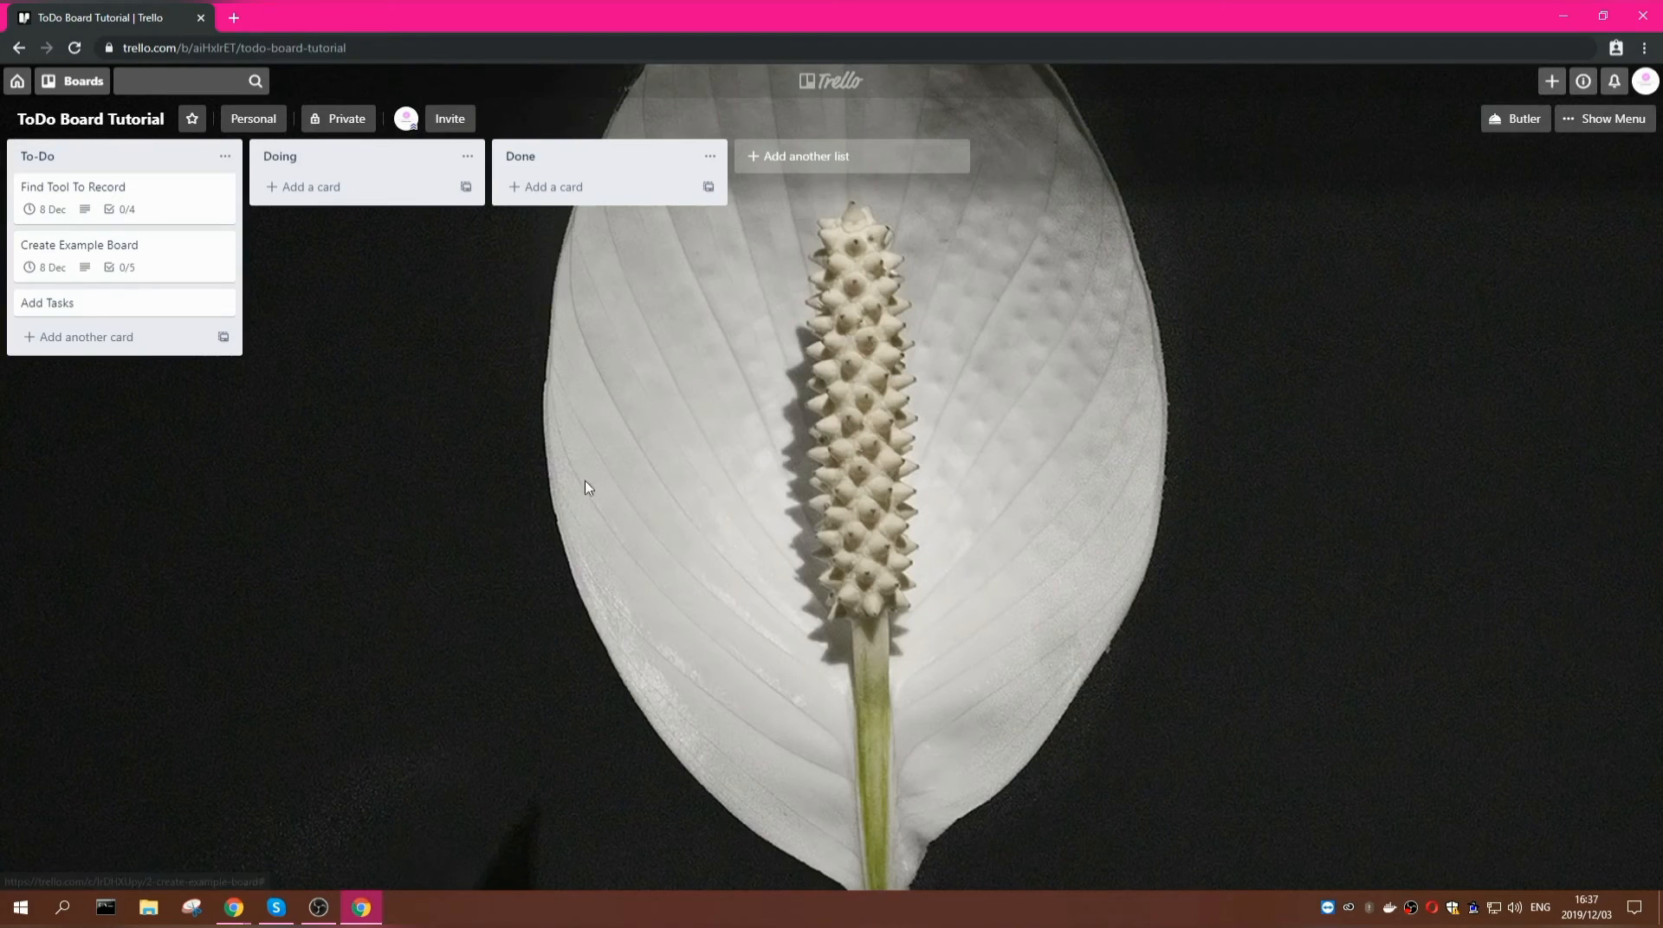
- Save the description "I think from here we have some picture right." on the "Add Tasks" card
click(95, 308)
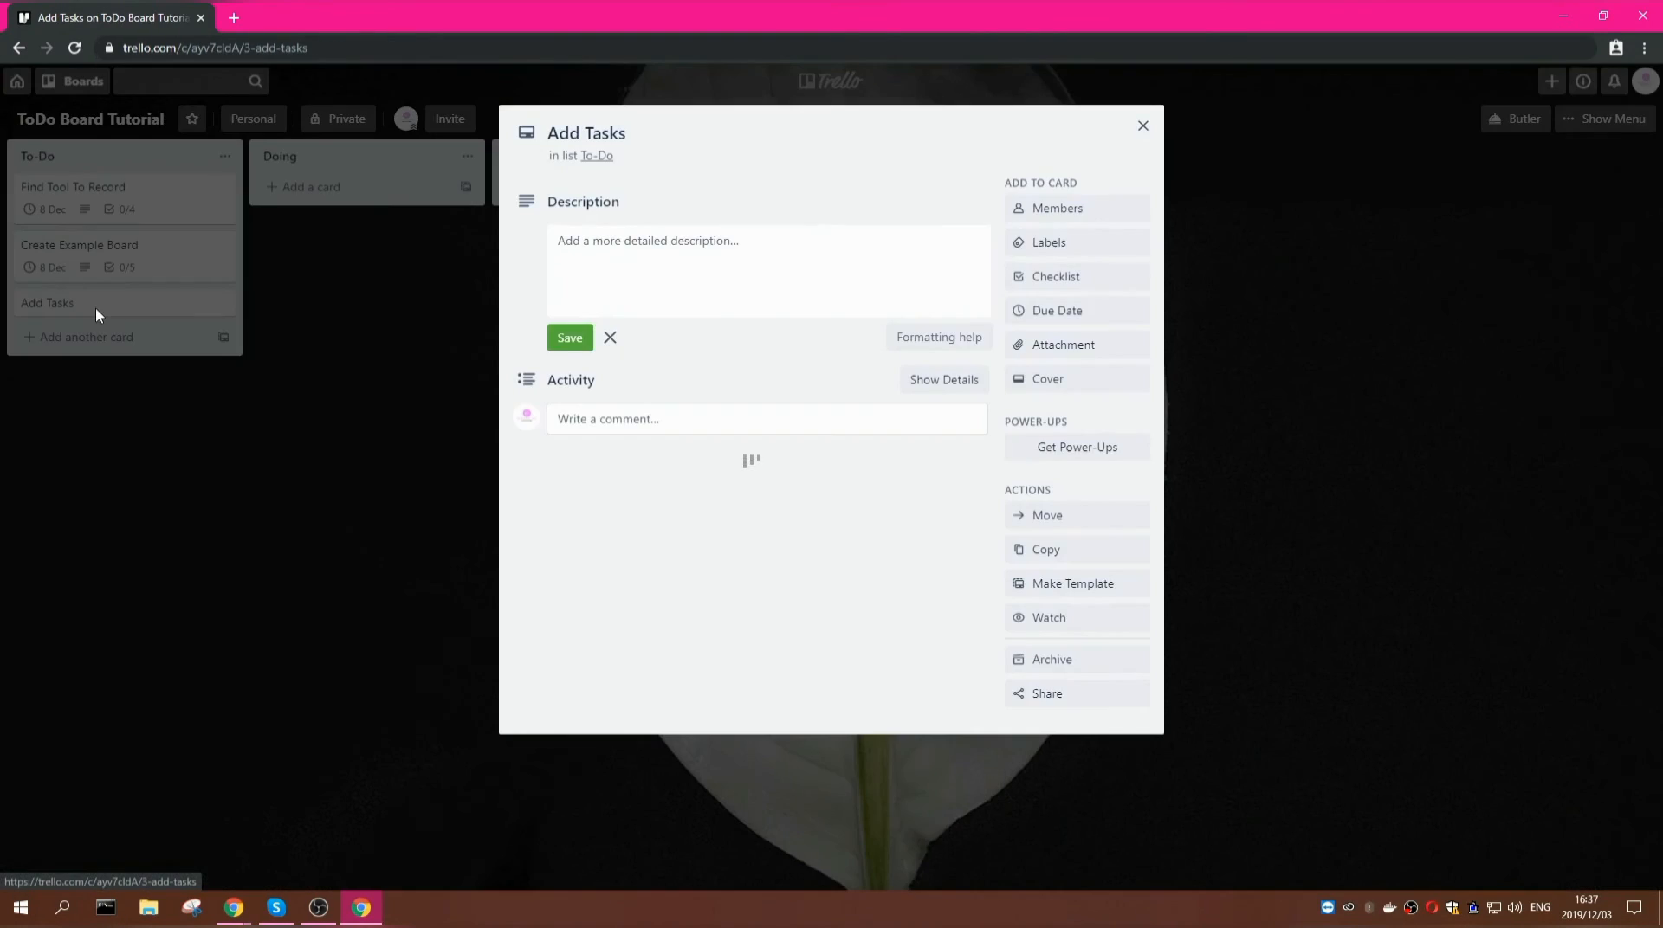
click(675, 240)
text(I think from here we)
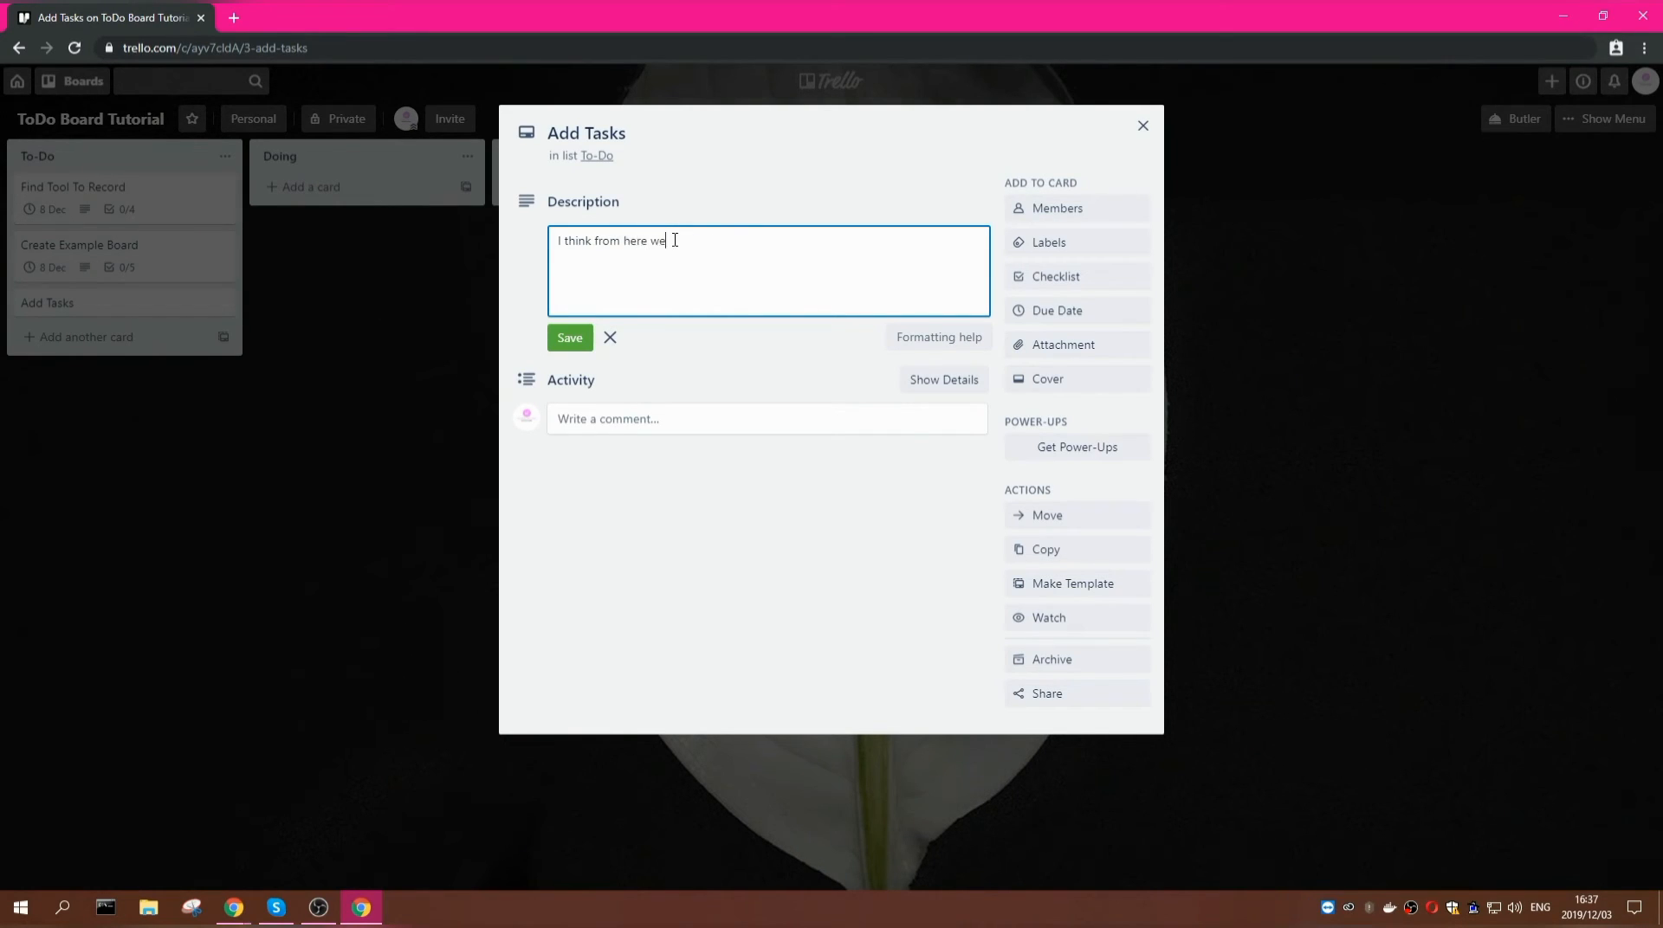
text( have some picture right.)
click(570, 338)
click(1078, 348)
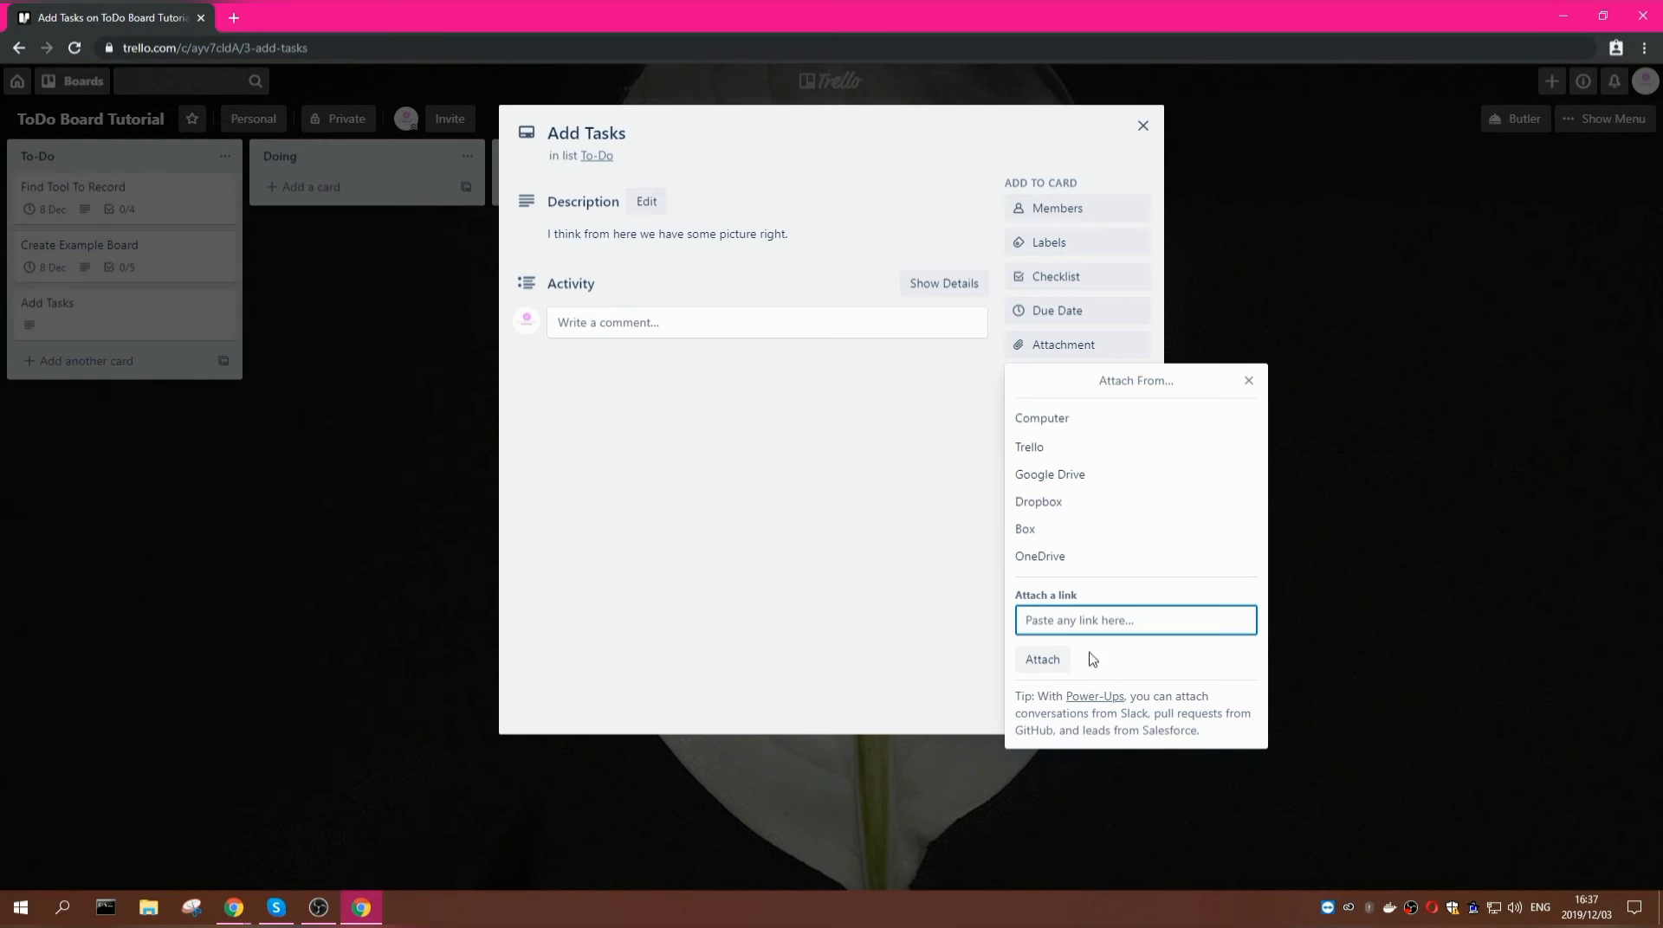
text(www)
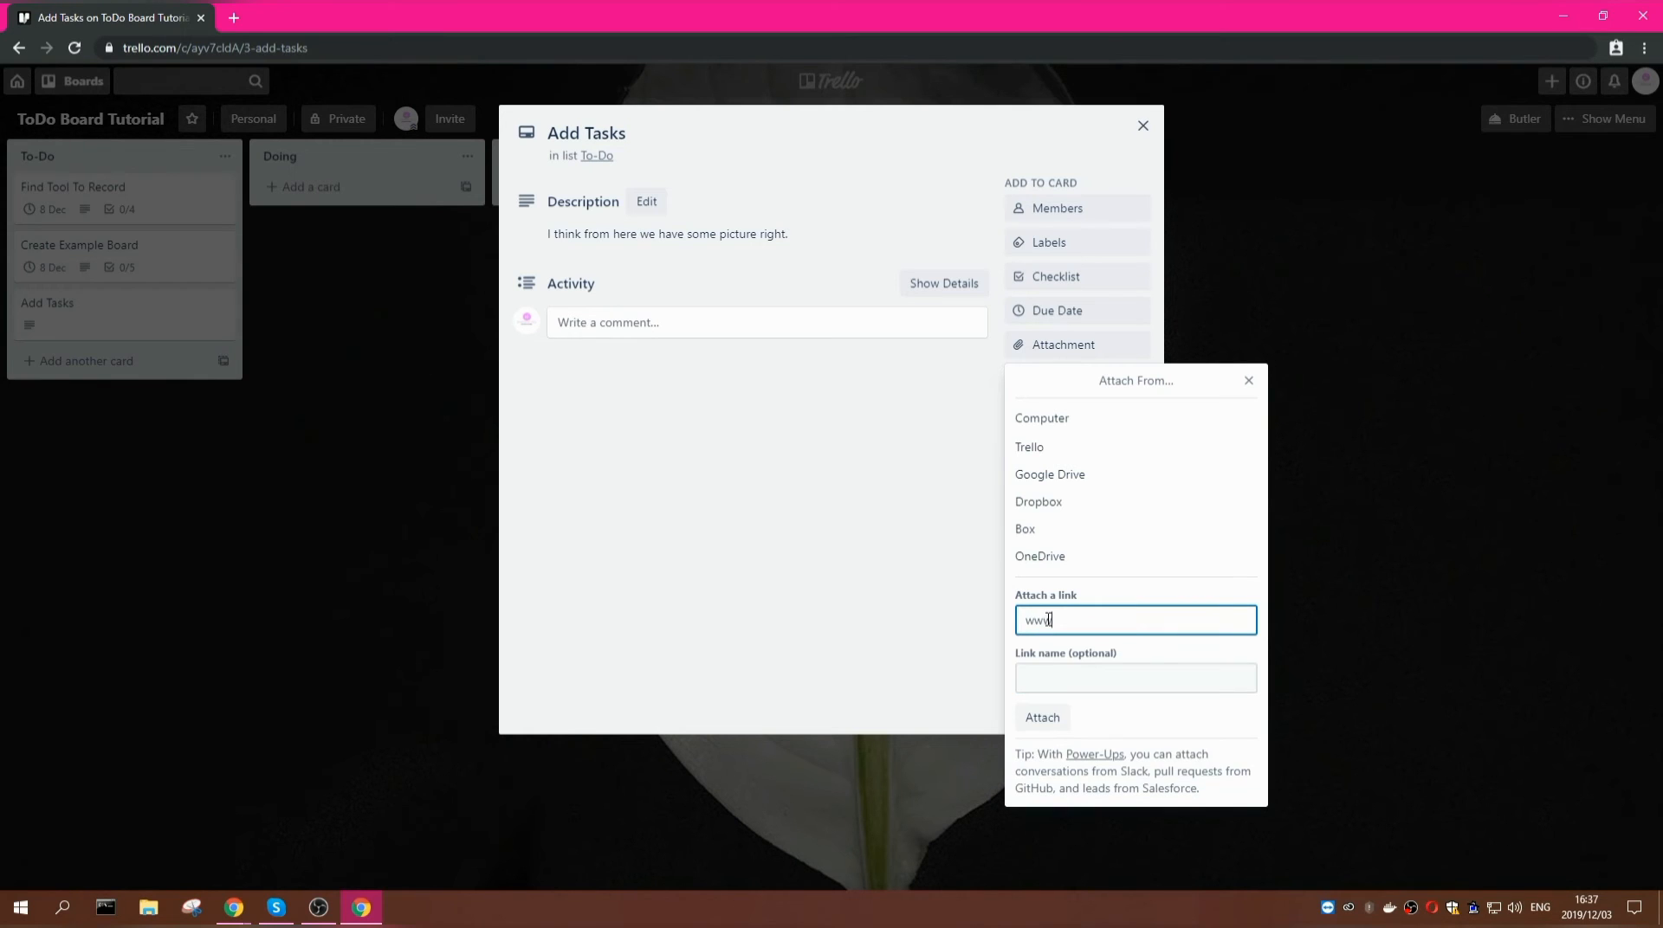
text(.womandoyou.co.za)
click(1082, 676)
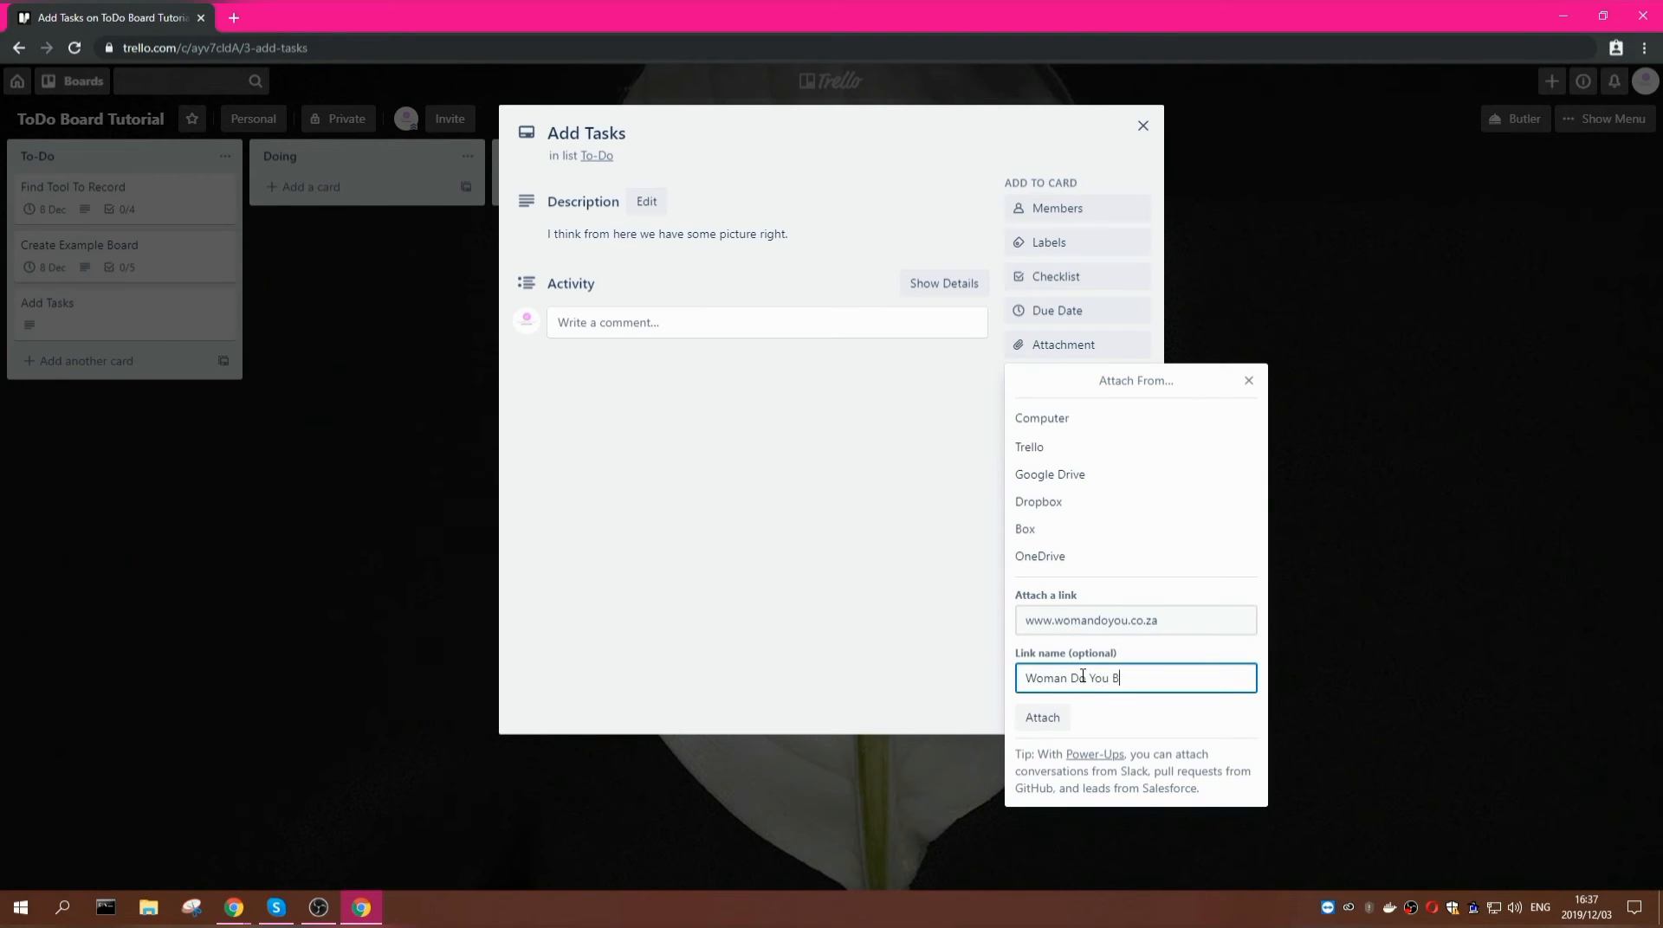
click(1039, 720)
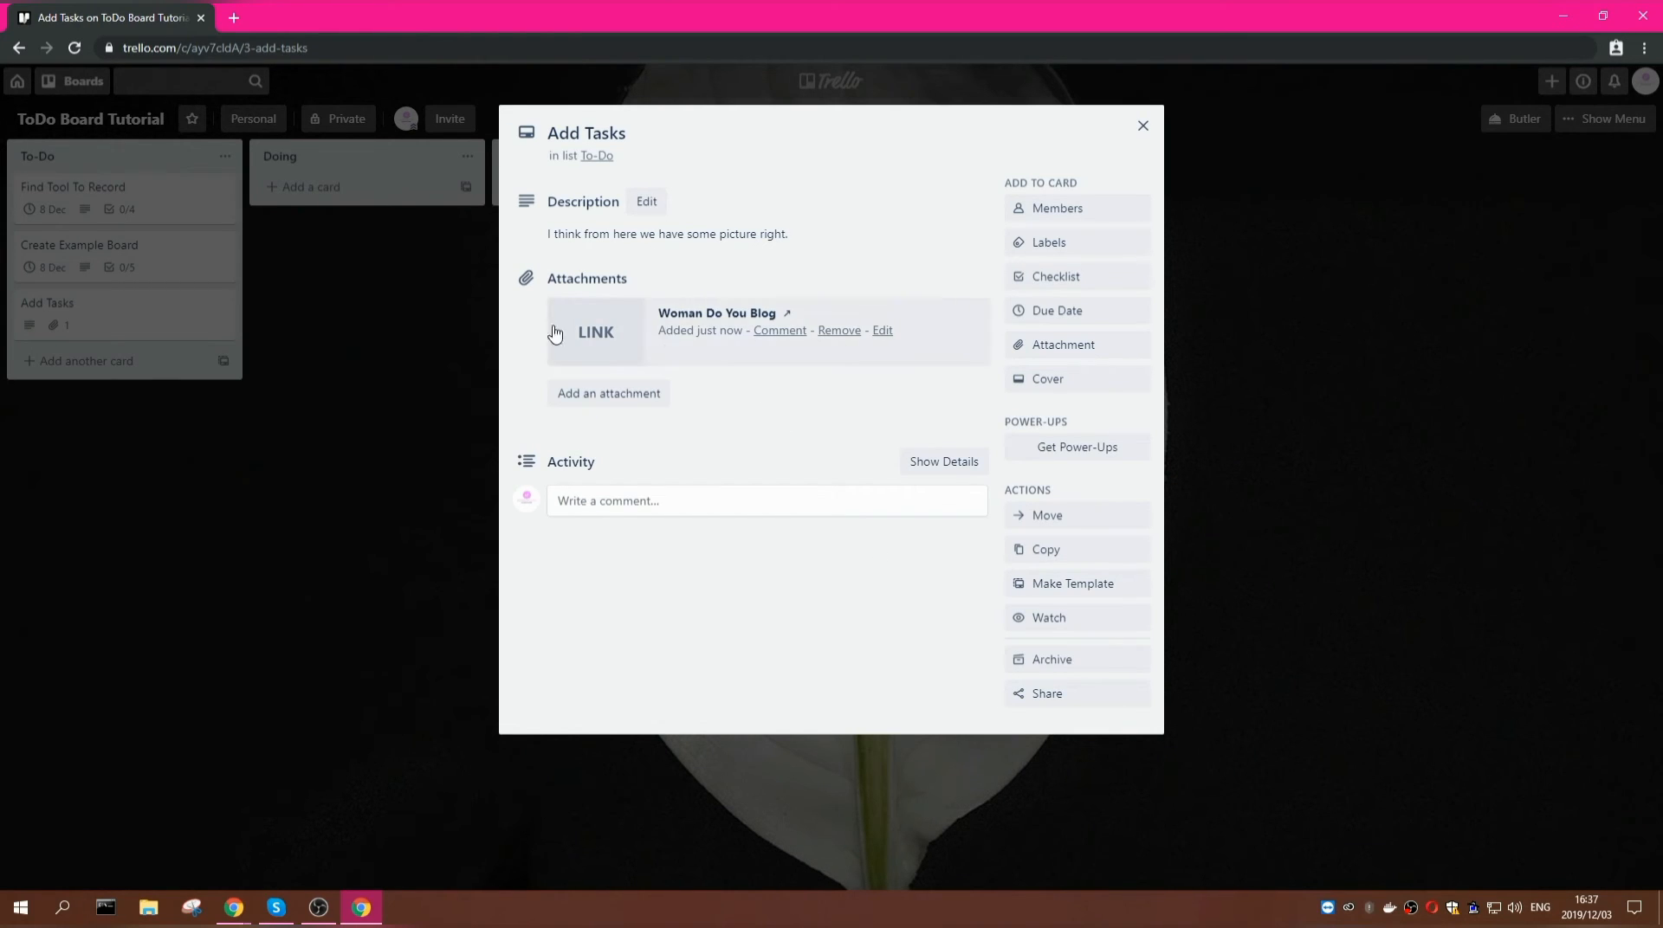
- Append "If you were researching :) Easy to track right" to the "Add Tasks" description, with spelling corrected, and save it
click(798, 239)
click(815, 244)
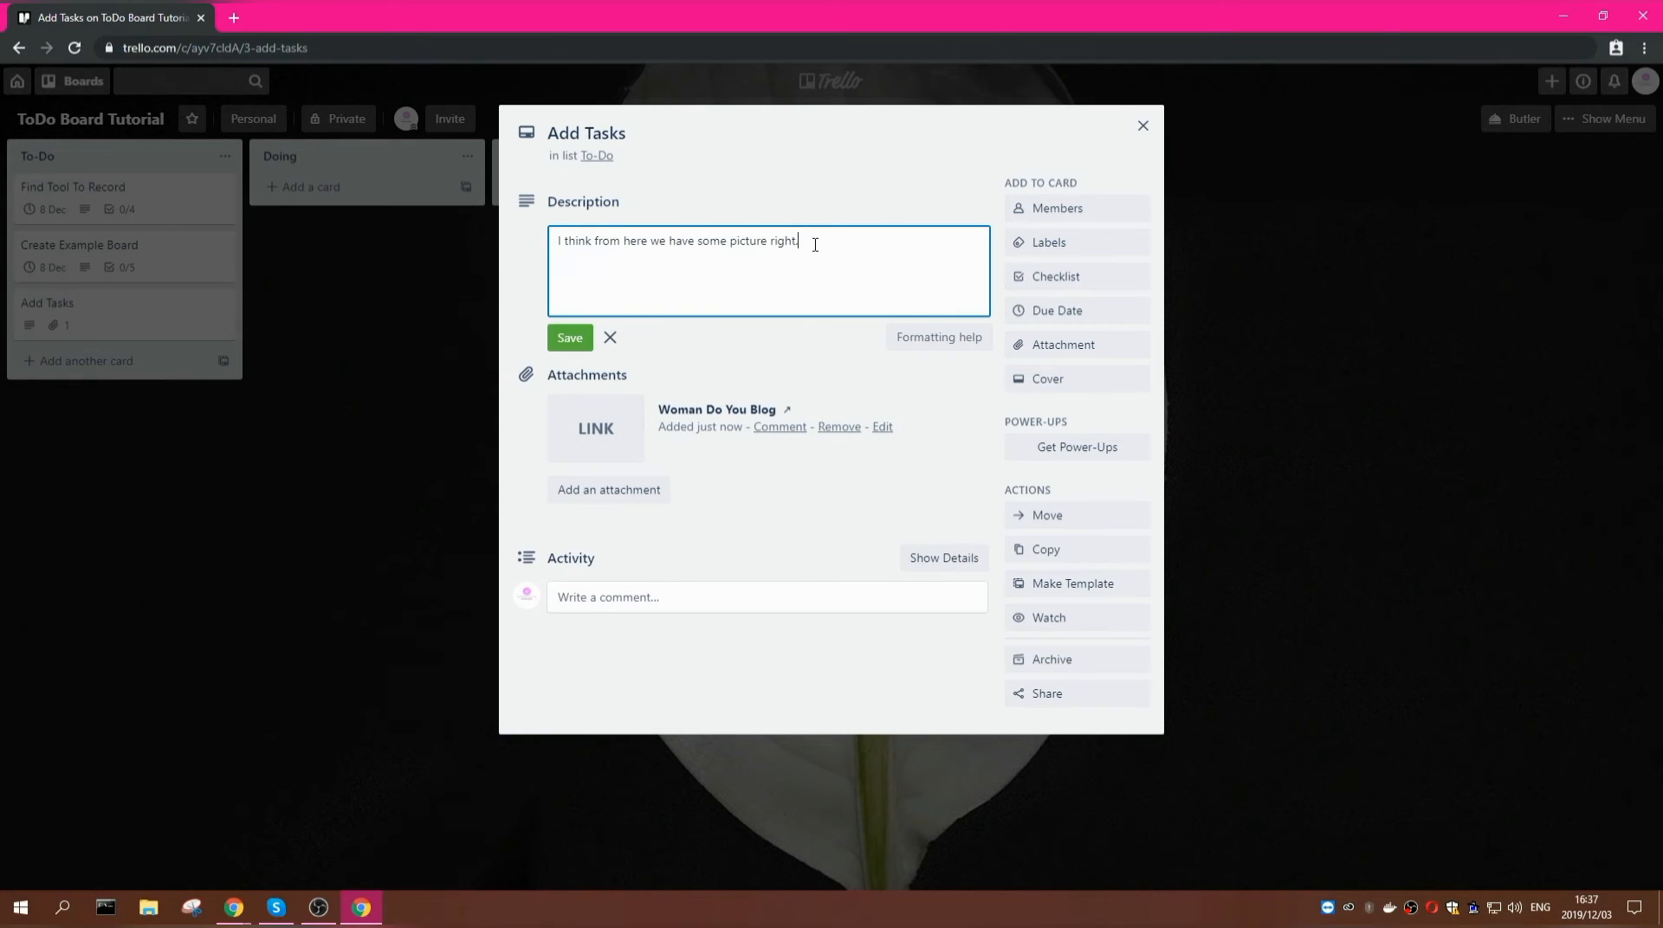
text(If you were reasearching)
right_click(915, 242)
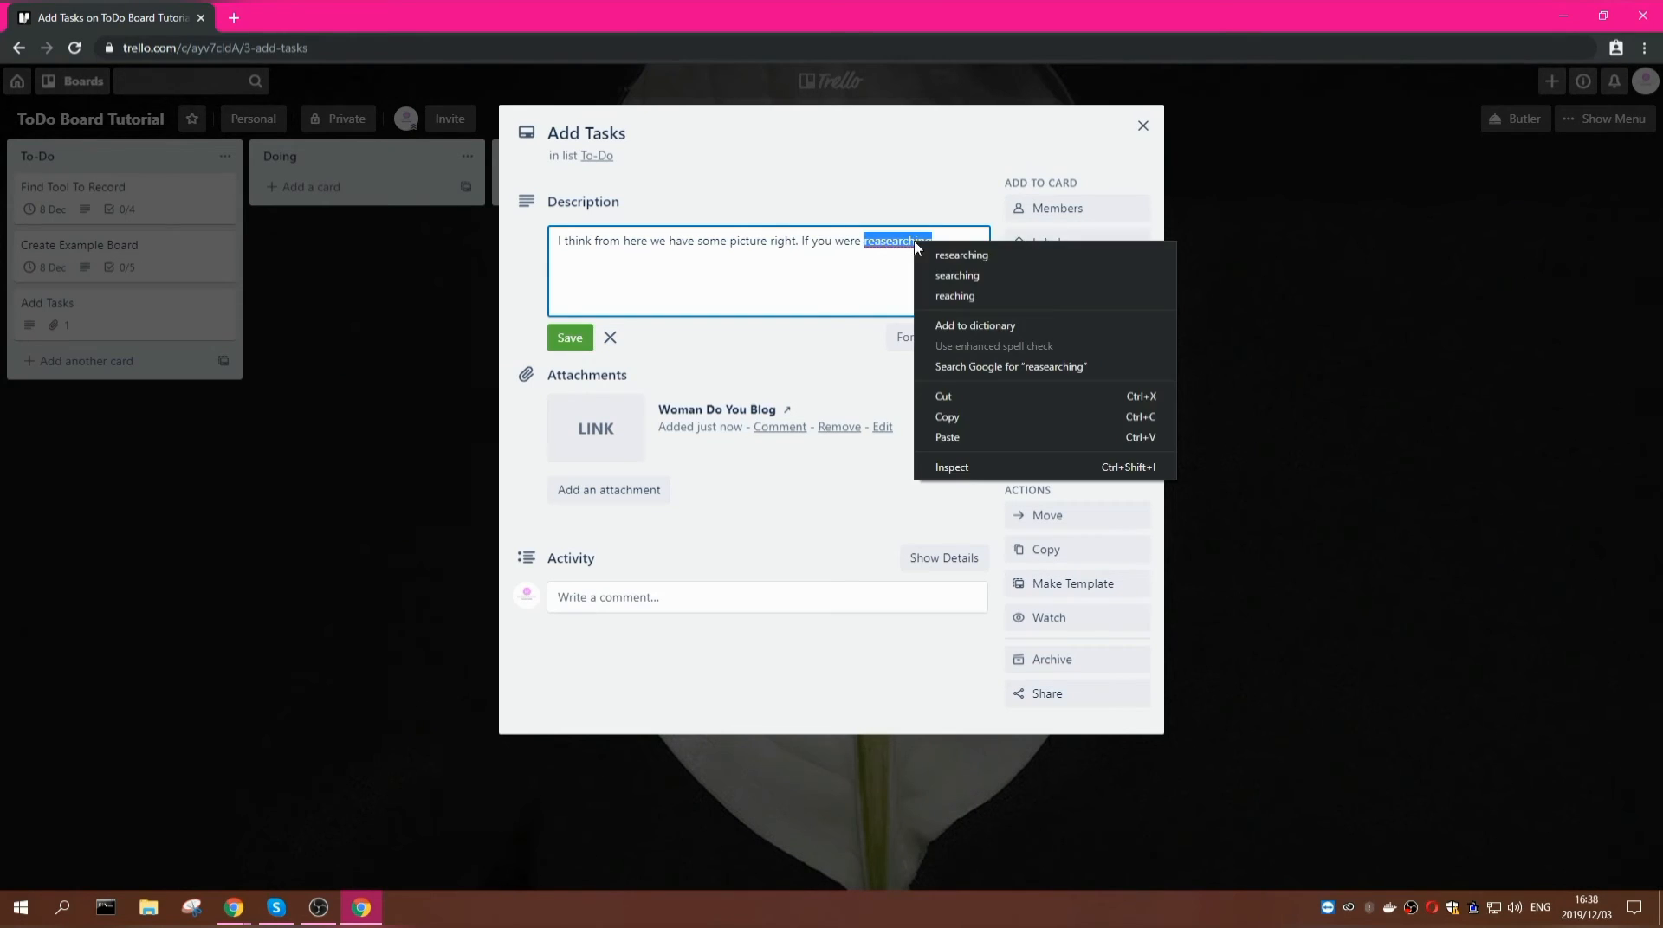
click(963, 256)
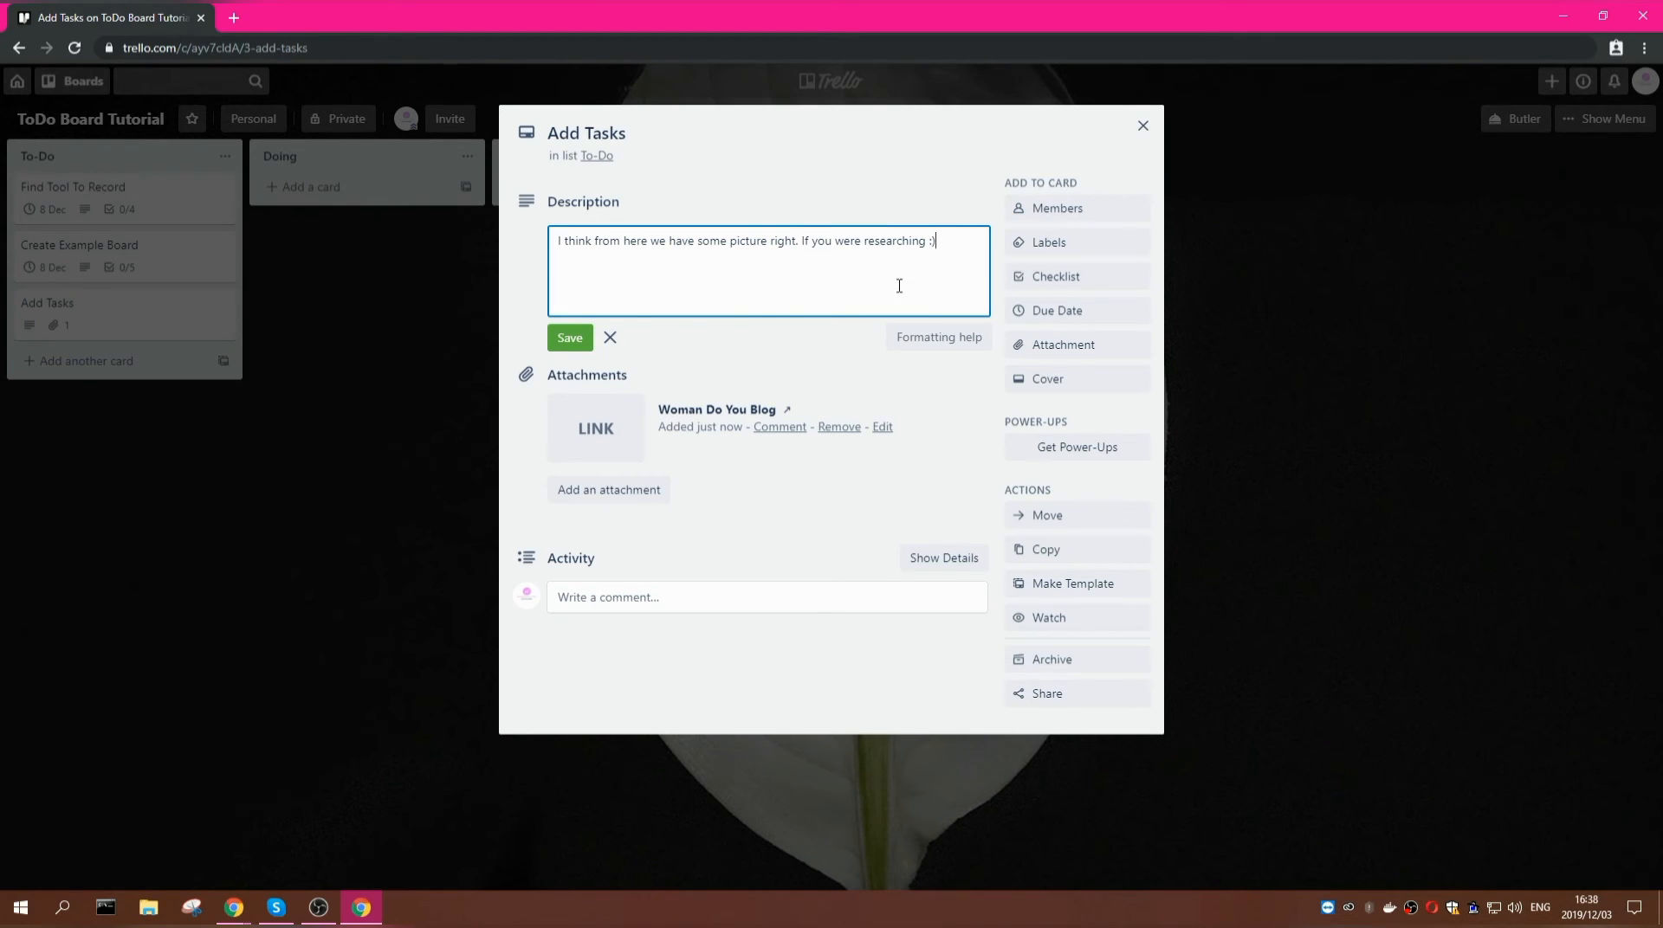
text(Easy to track right)
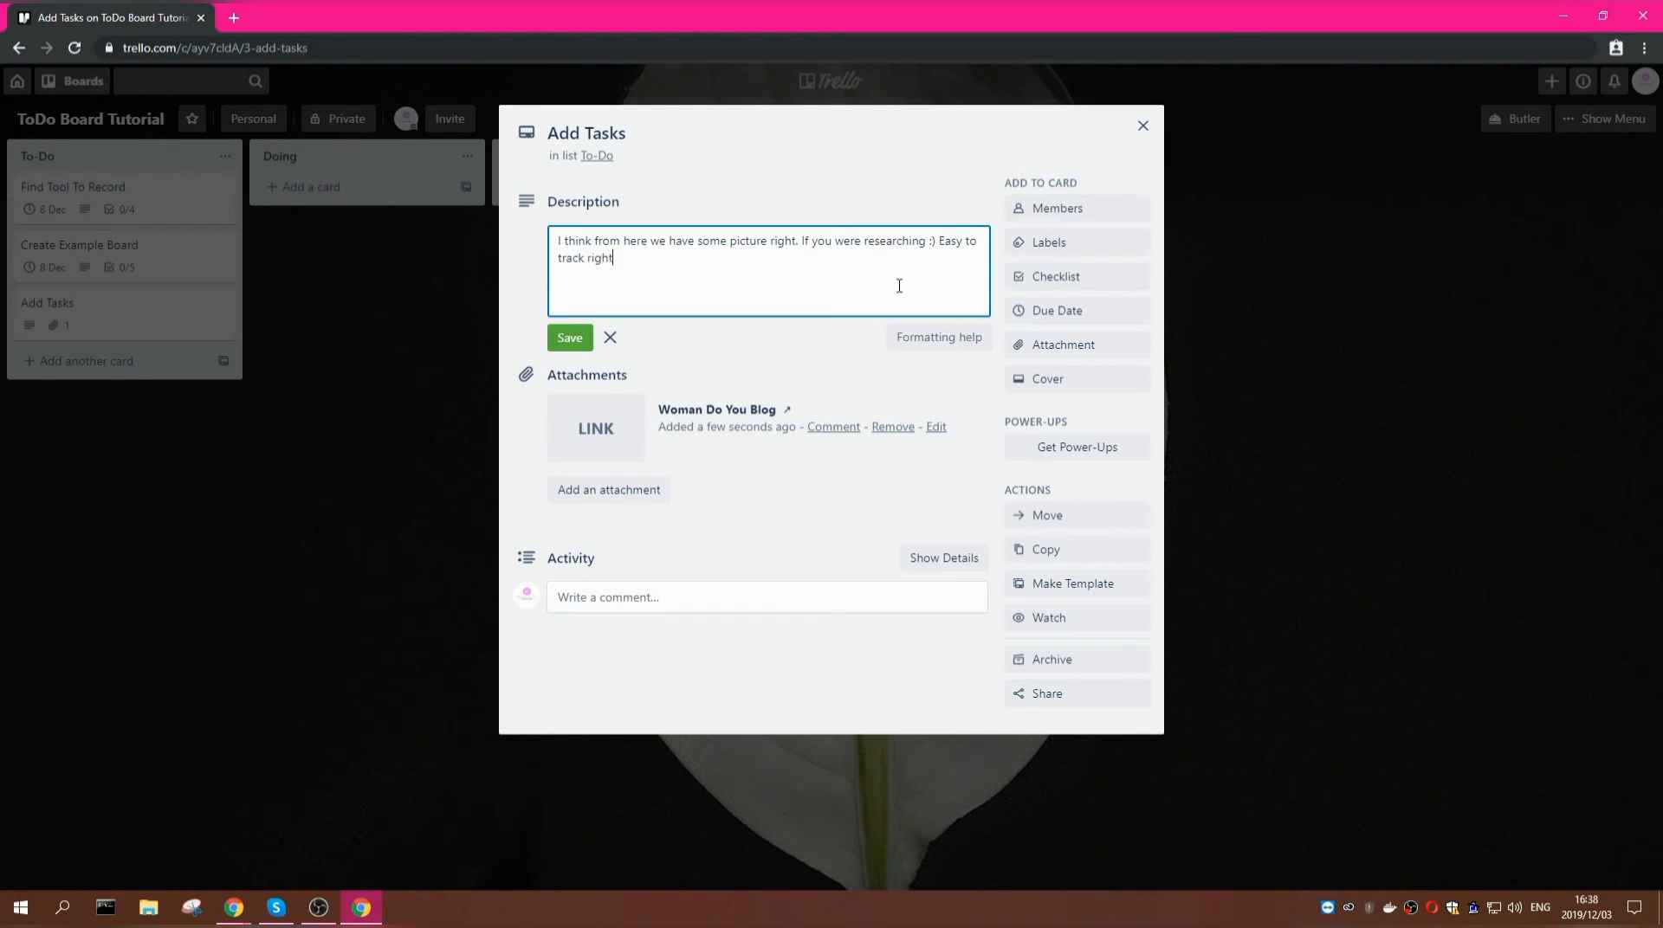
click(569, 338)
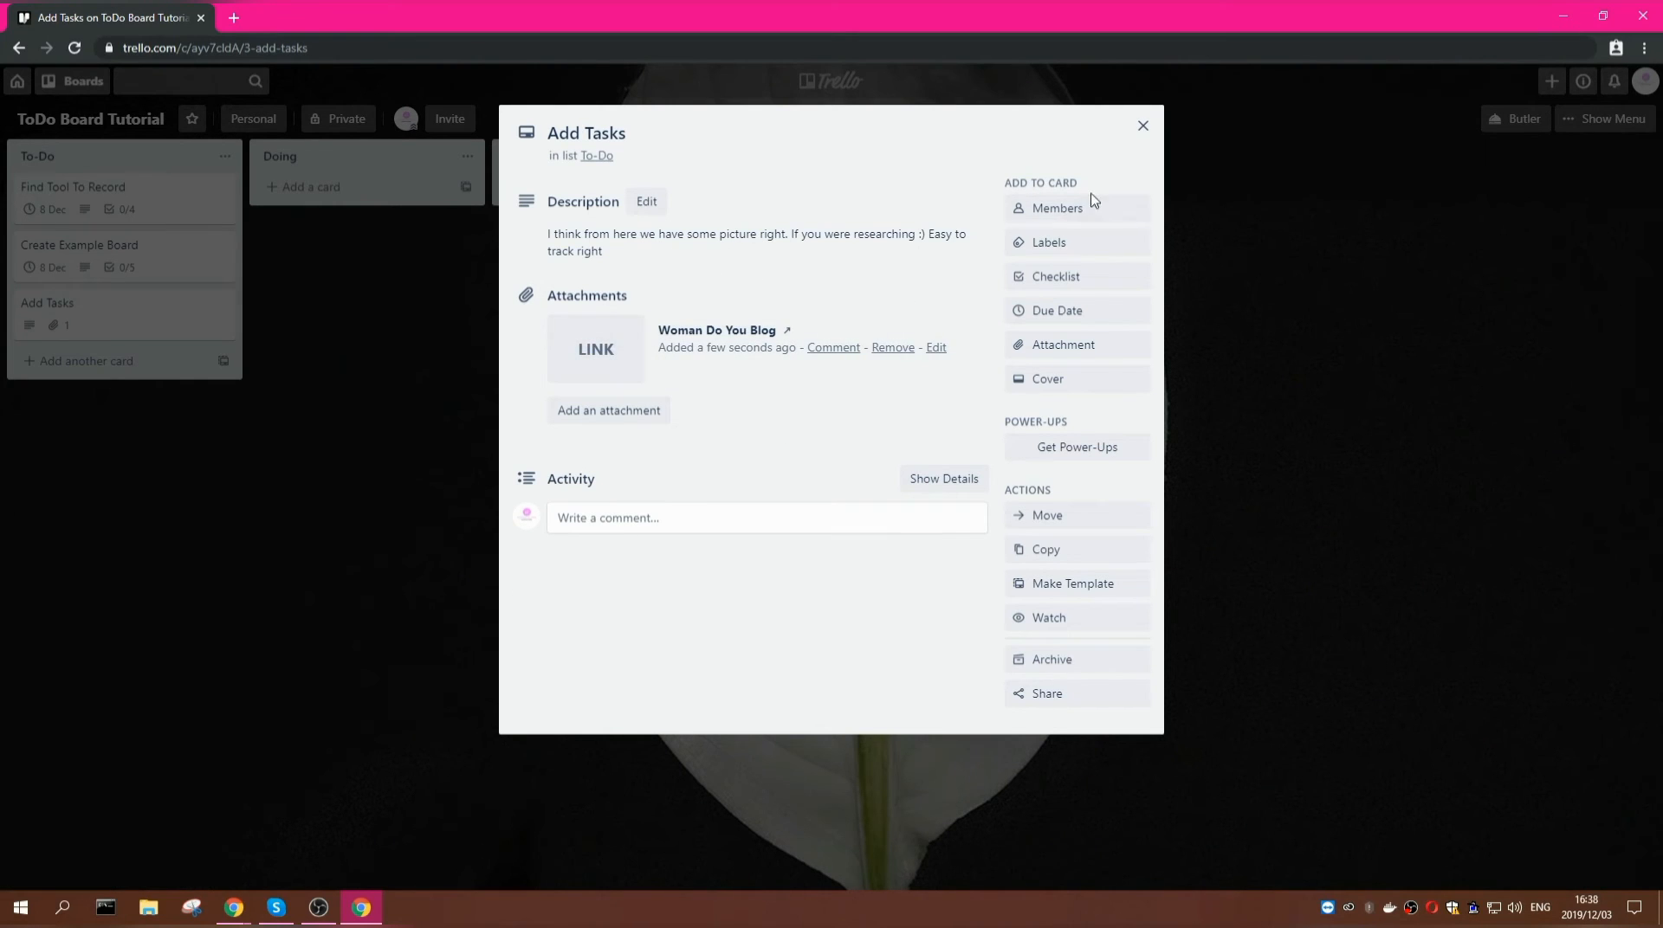
- Apply the purple label to the "Add Tasks" card and close the card
click(1050, 244)
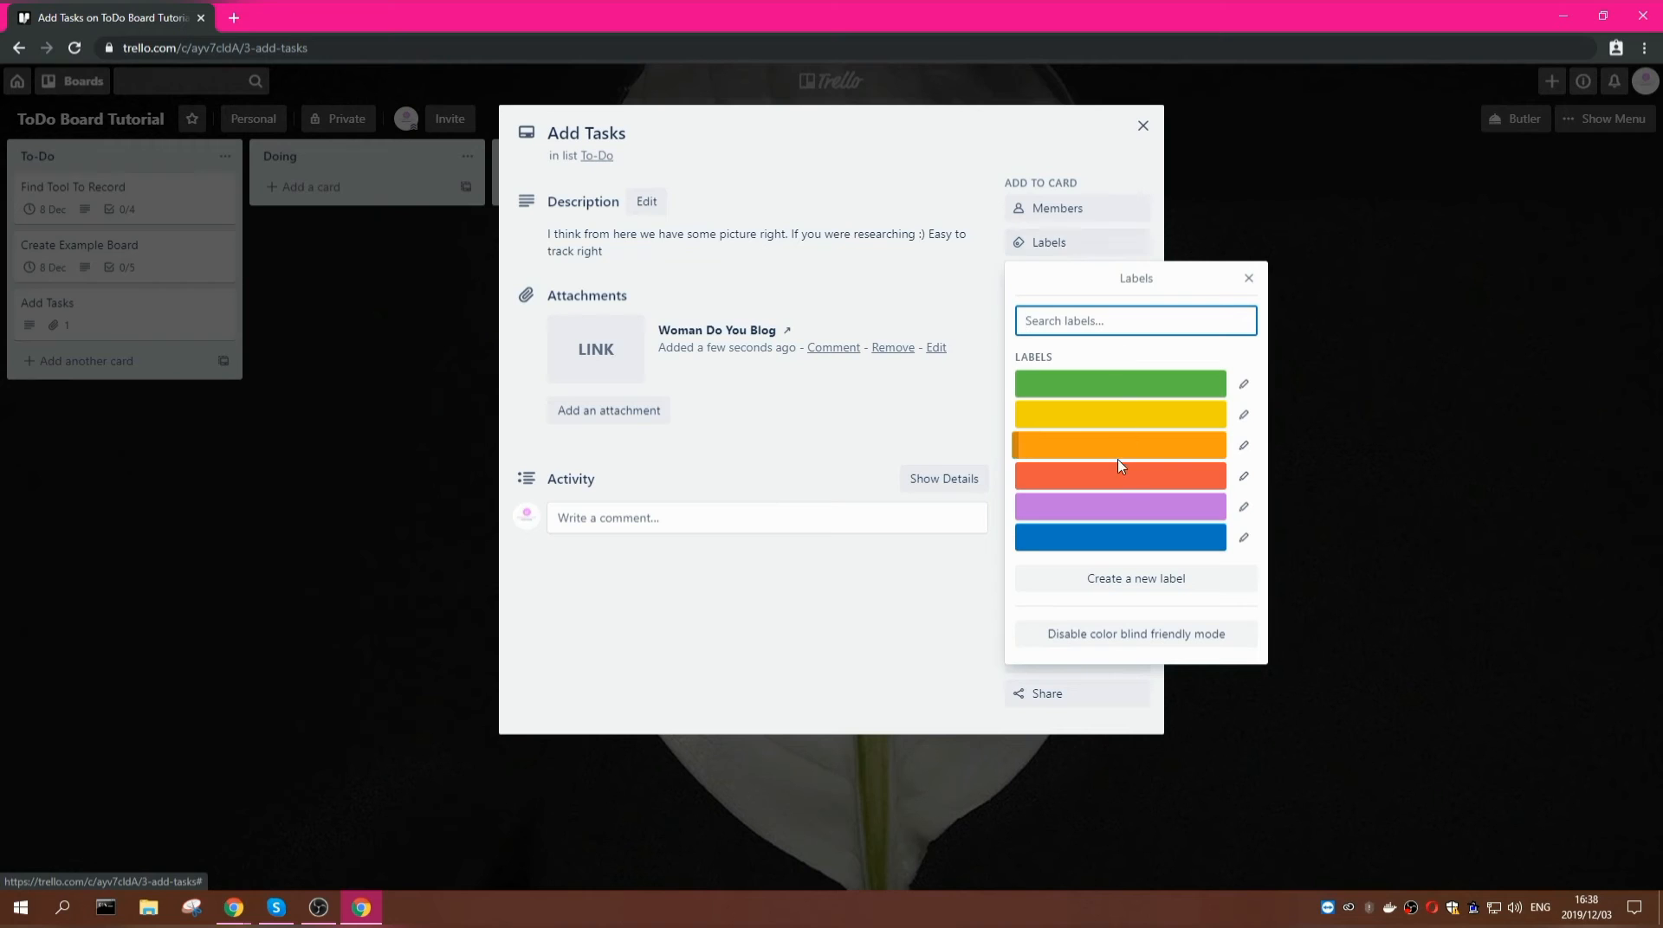
click(1115, 516)
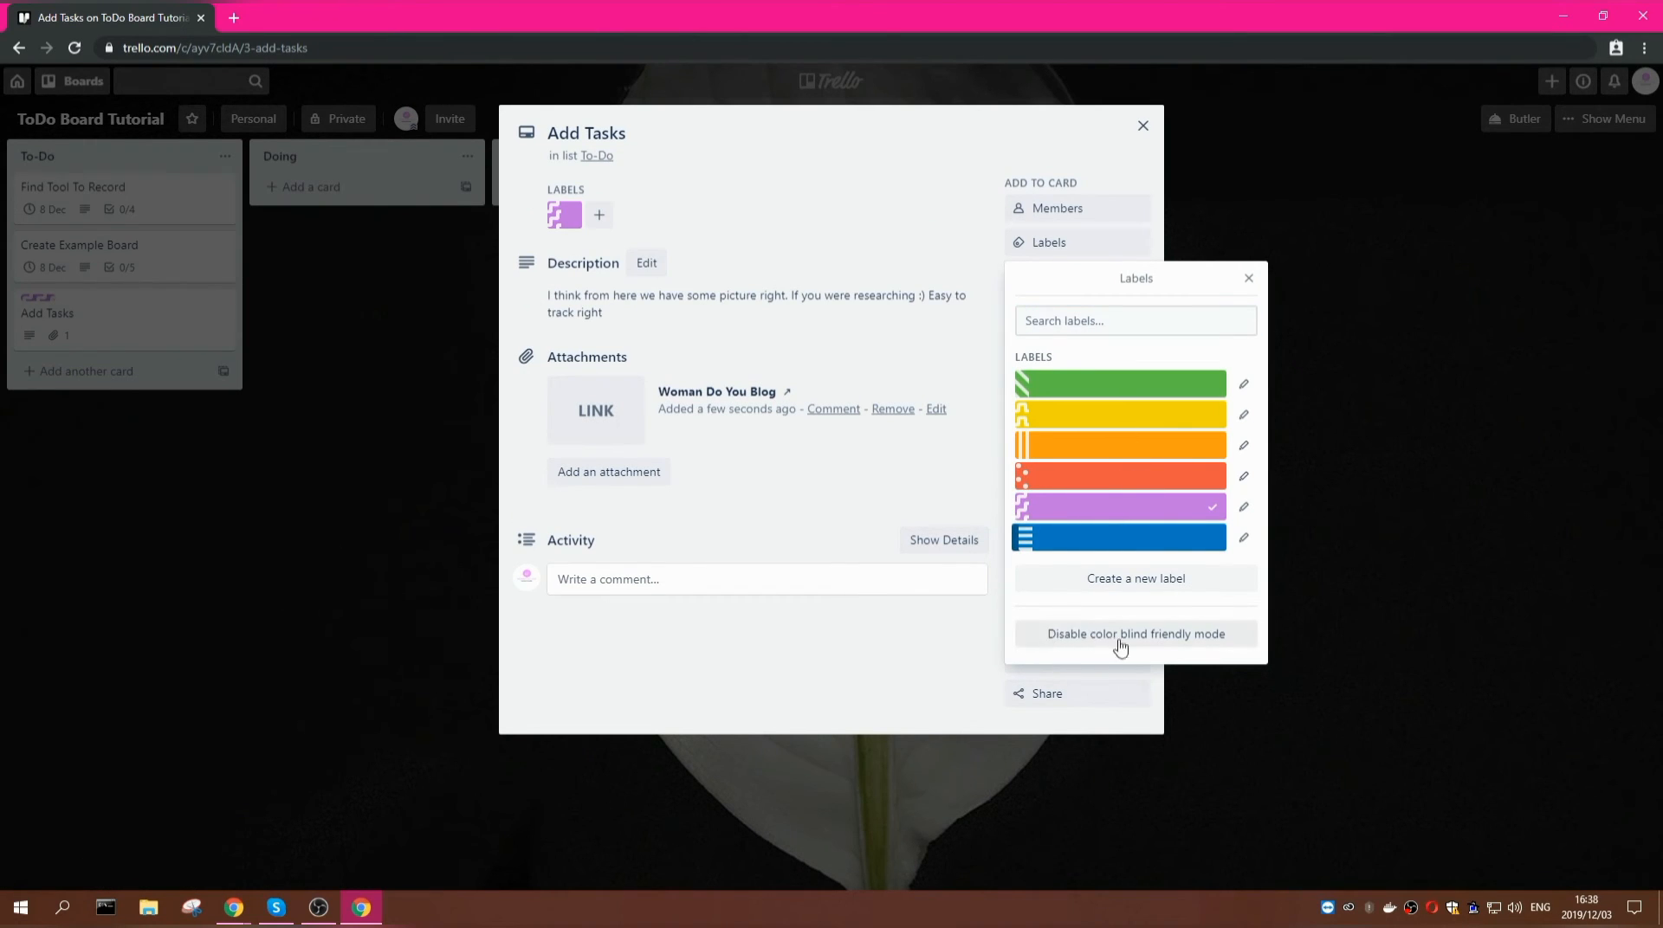
click(1183, 644)
click(1168, 642)
click(811, 683)
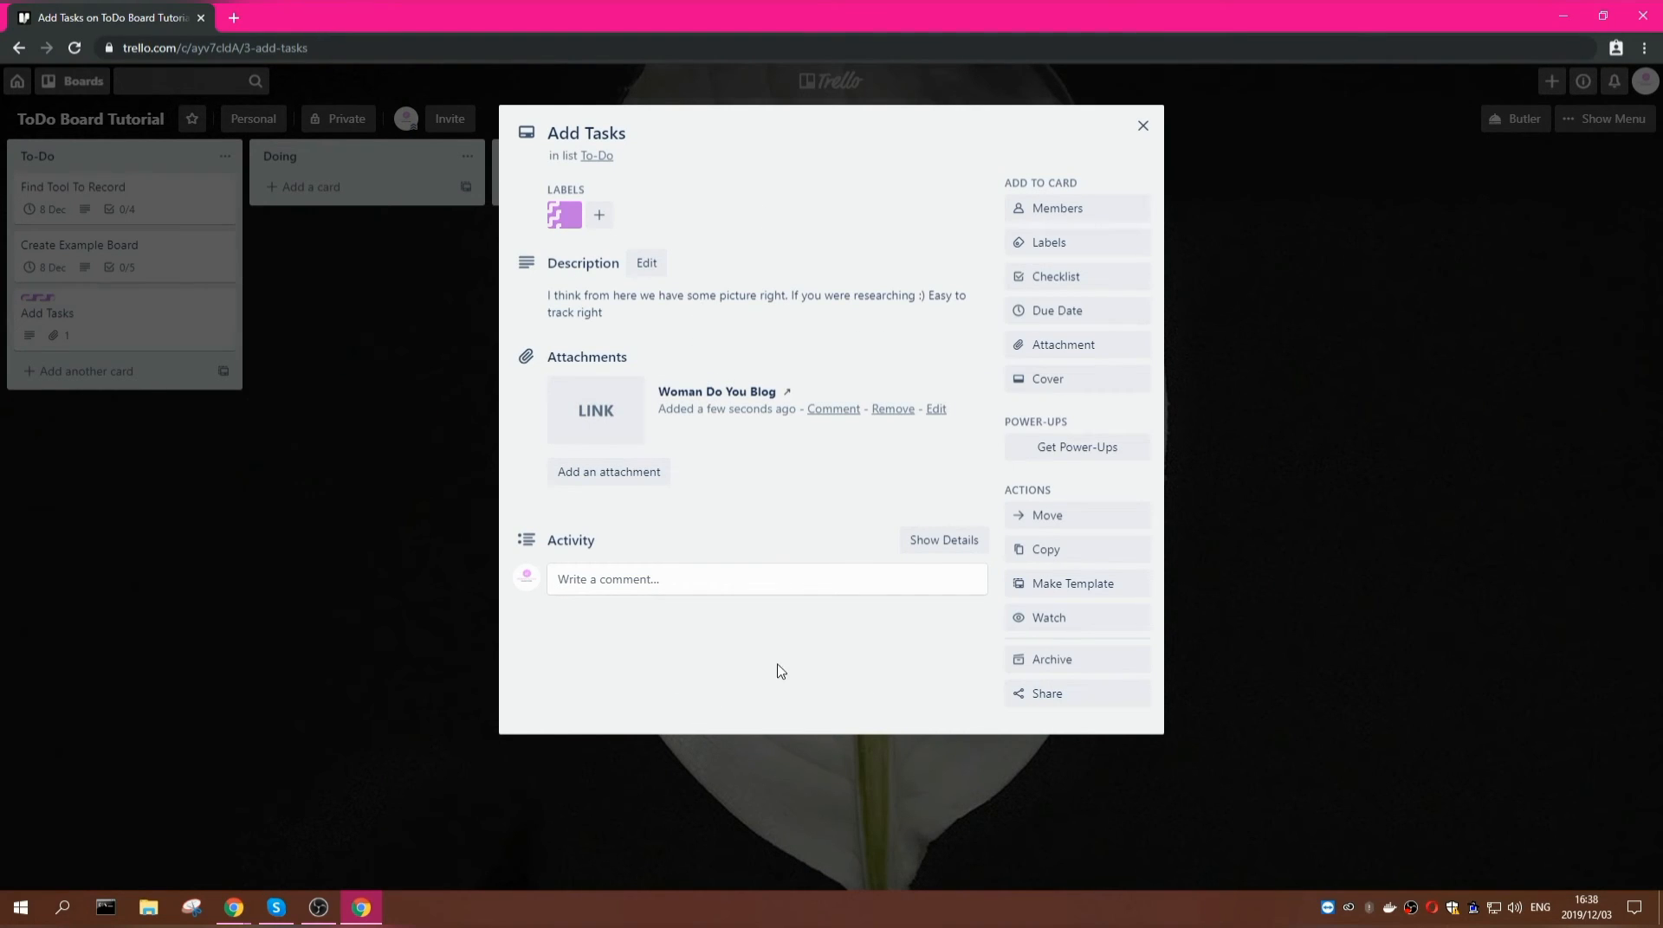
click(1142, 126)
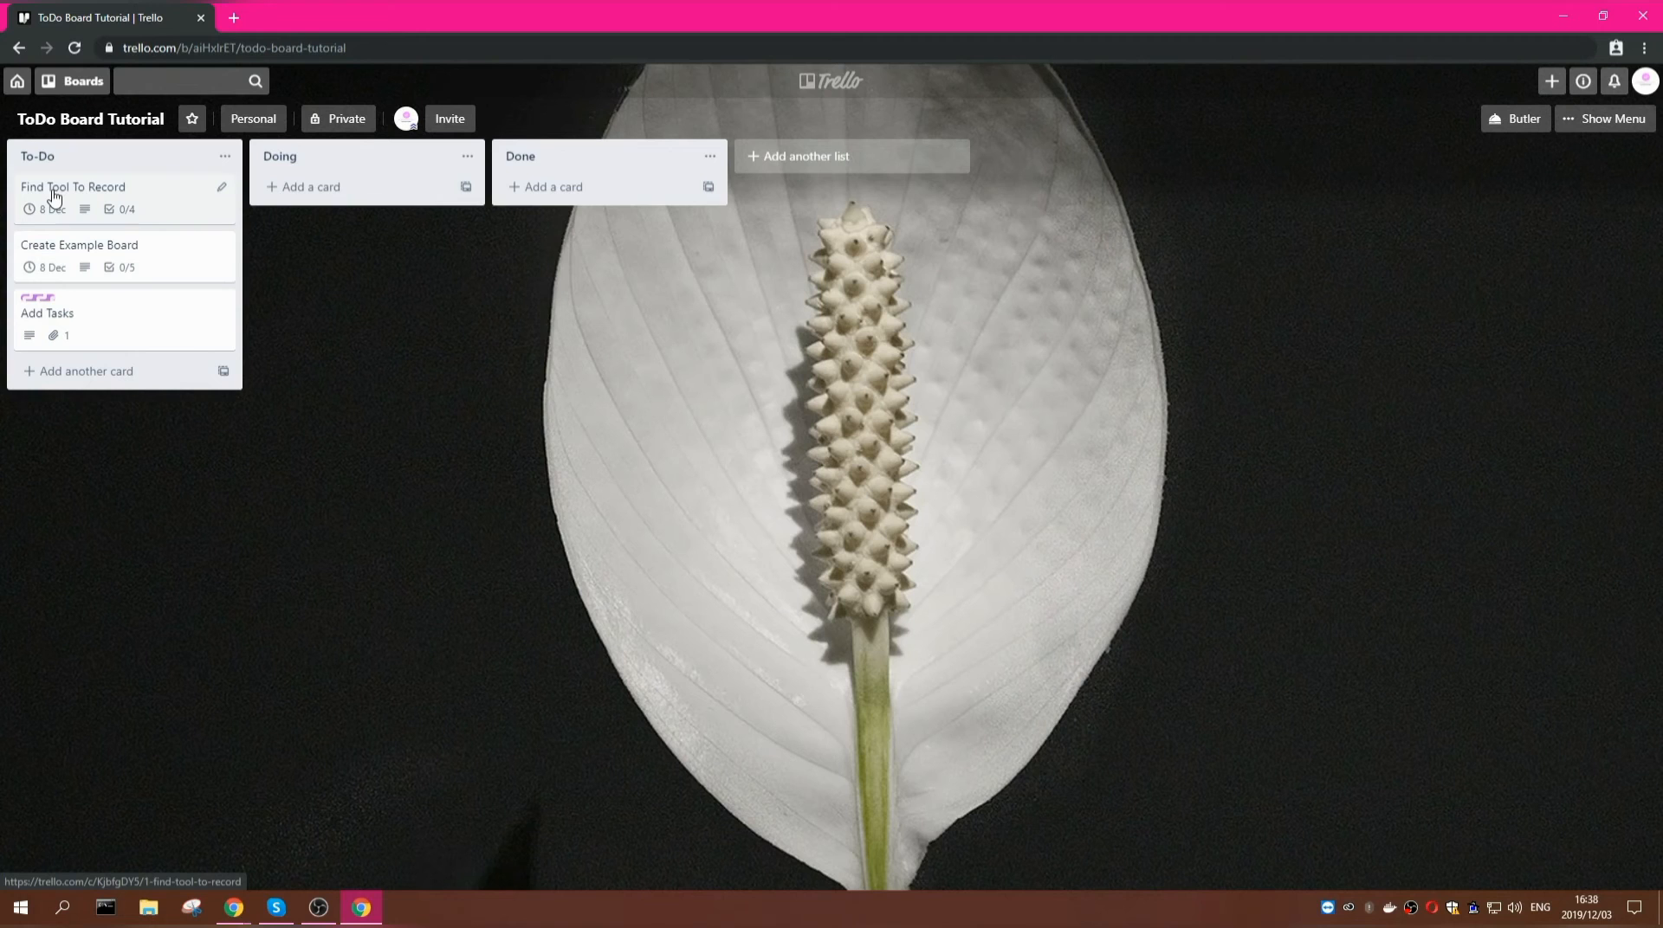
- Move the "Find Tool To Record" card to the Doing list and check off "Google Search", "Pick 5" and "Pick one easy to use"
drag(53, 196, 322, 217)
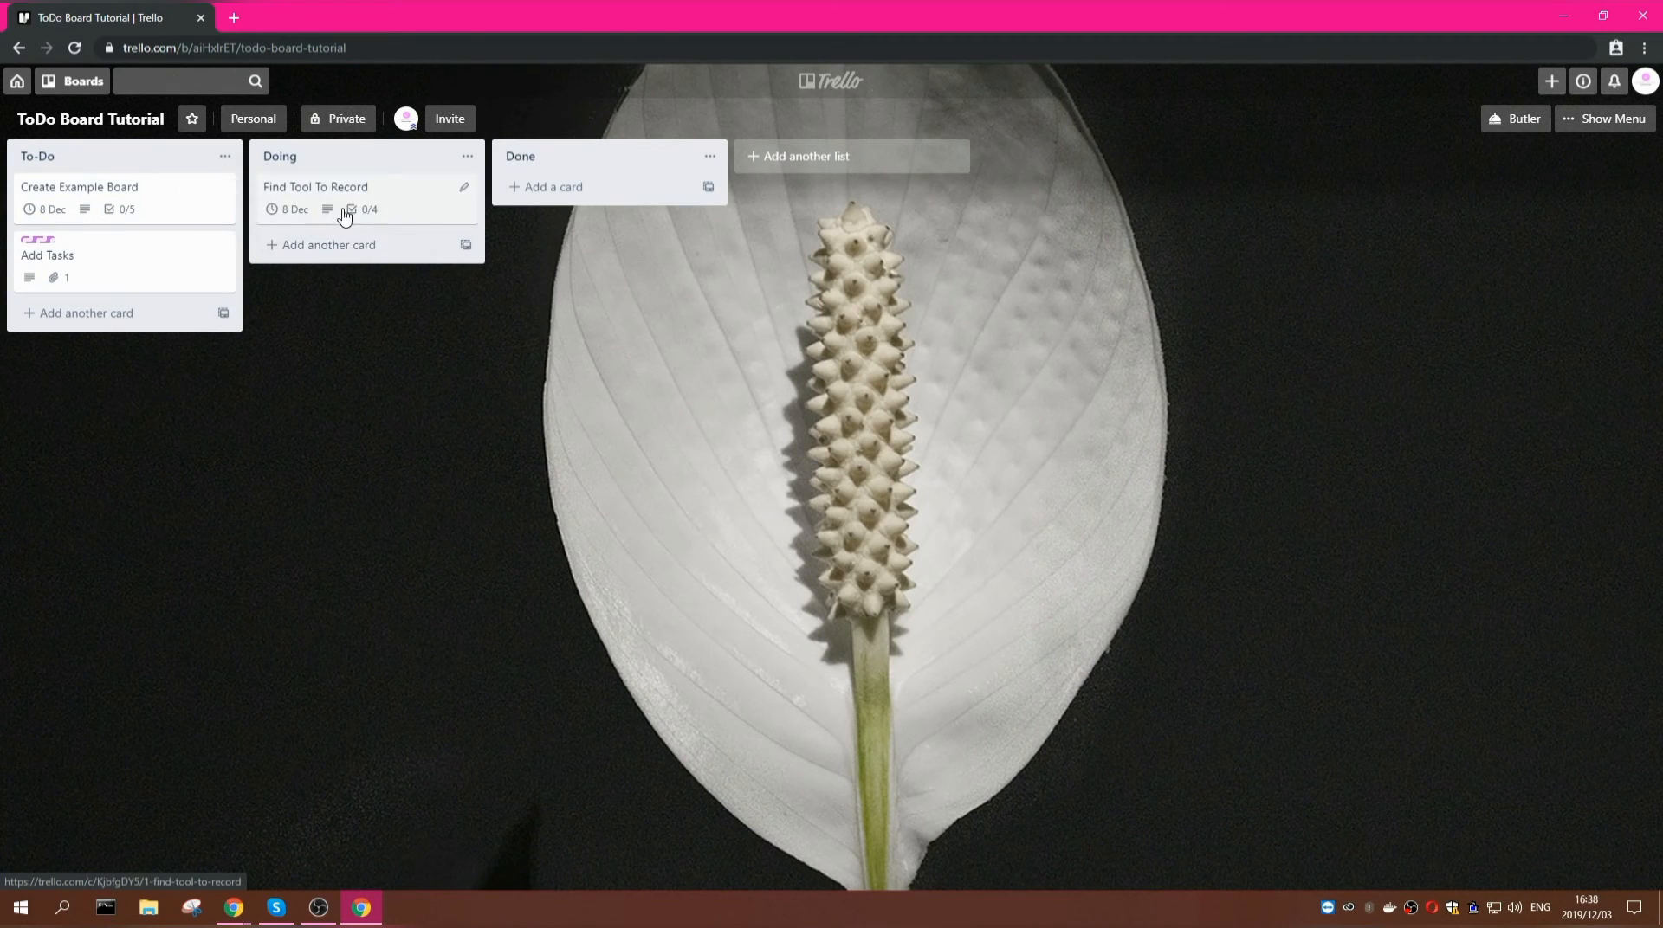
click(412, 208)
click(527, 395)
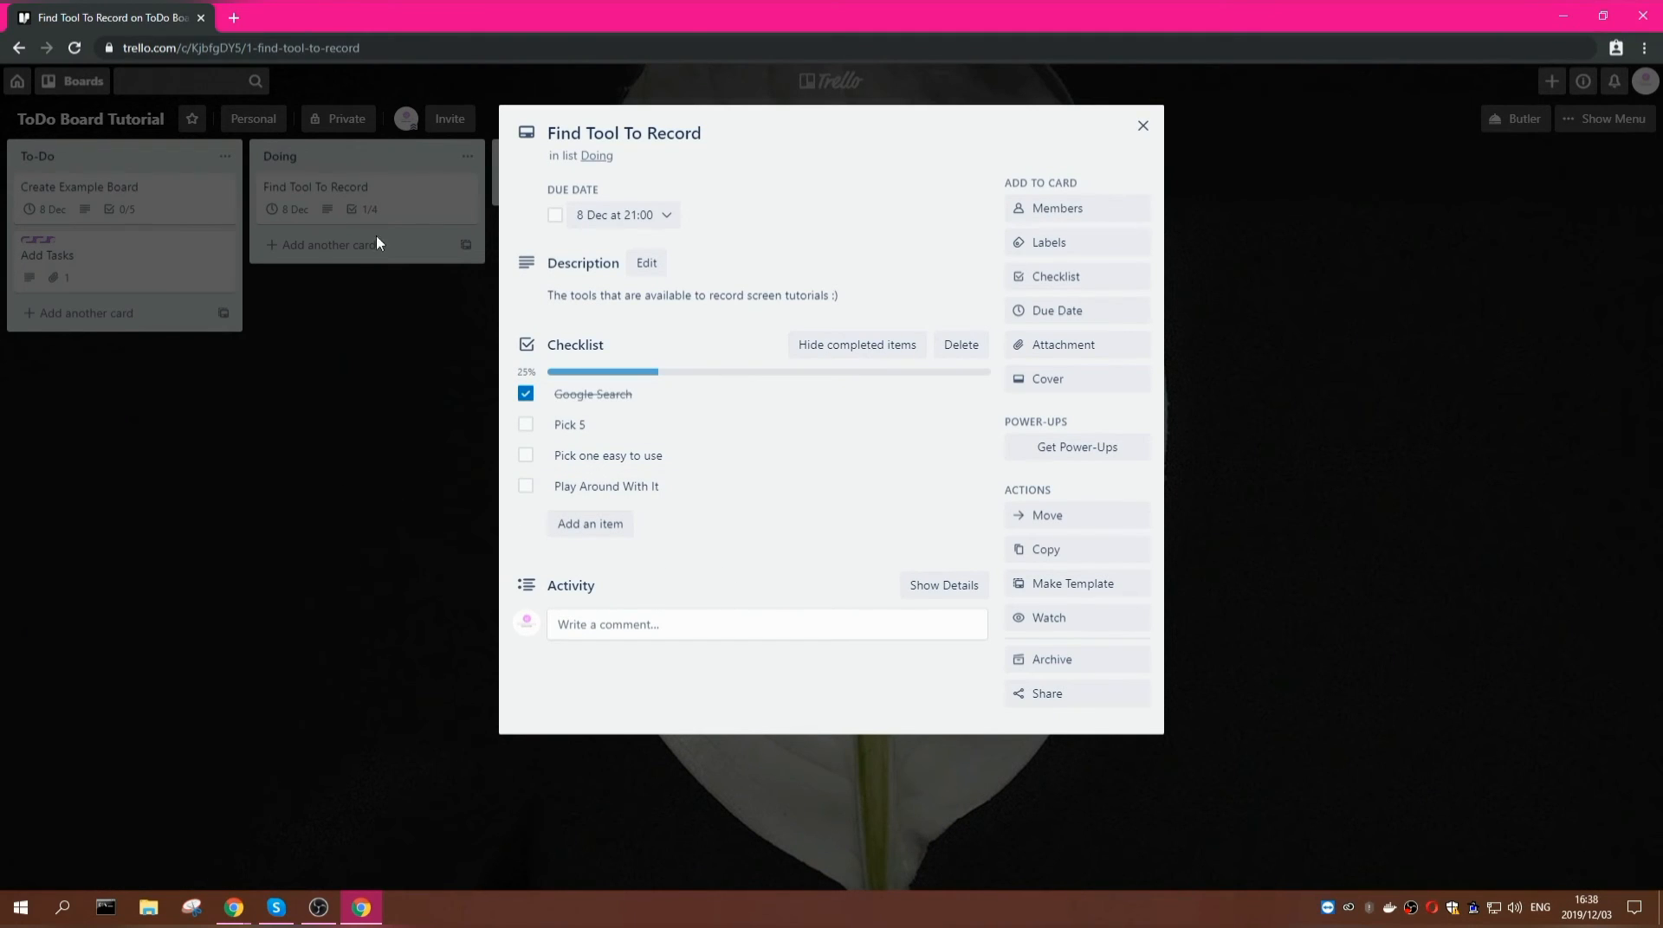
click(526, 424)
click(526, 454)
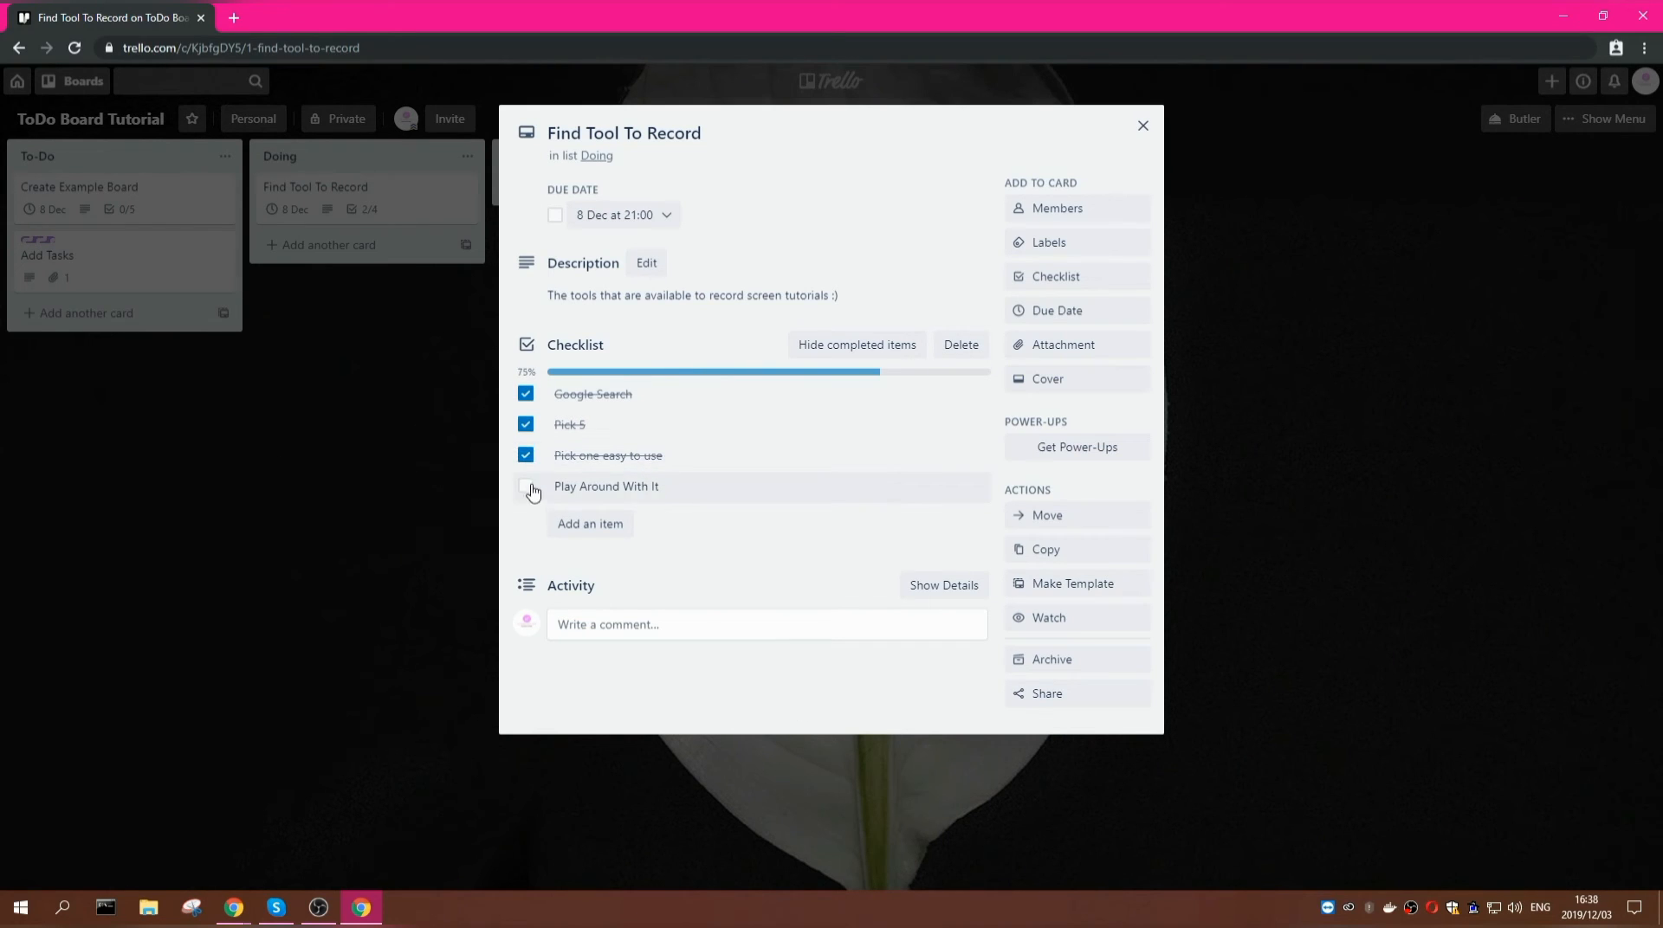
- Check off "Play Around With It" on the "Find Tool To Record" card and mark its due date complete
click(528, 489)
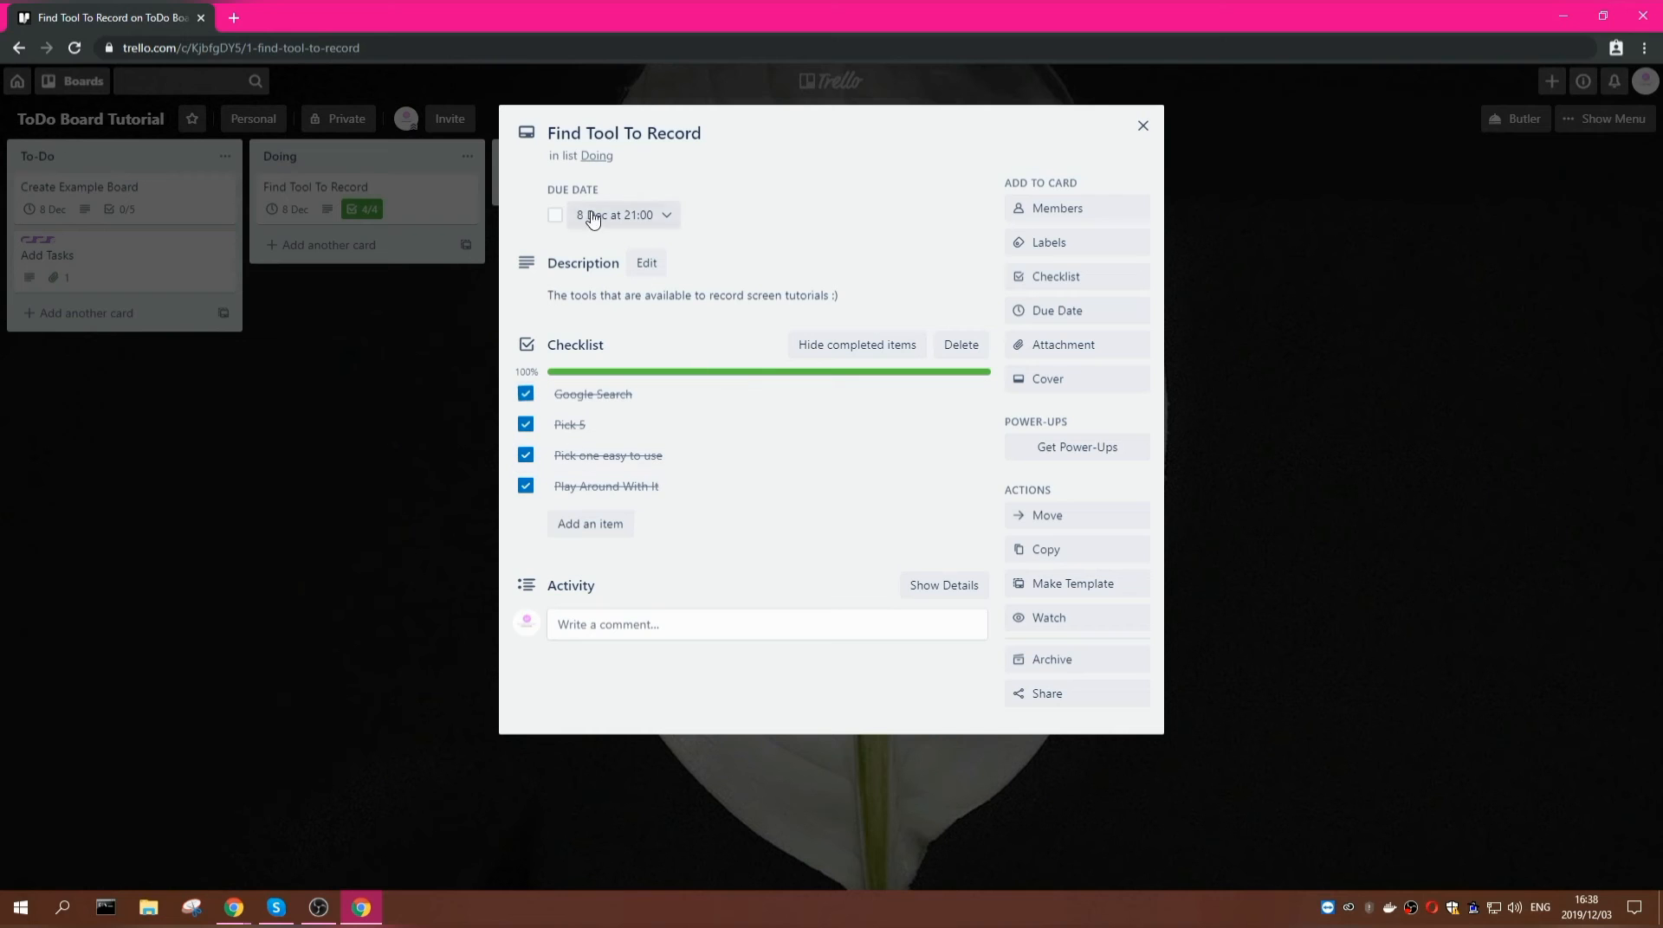
click(1143, 126)
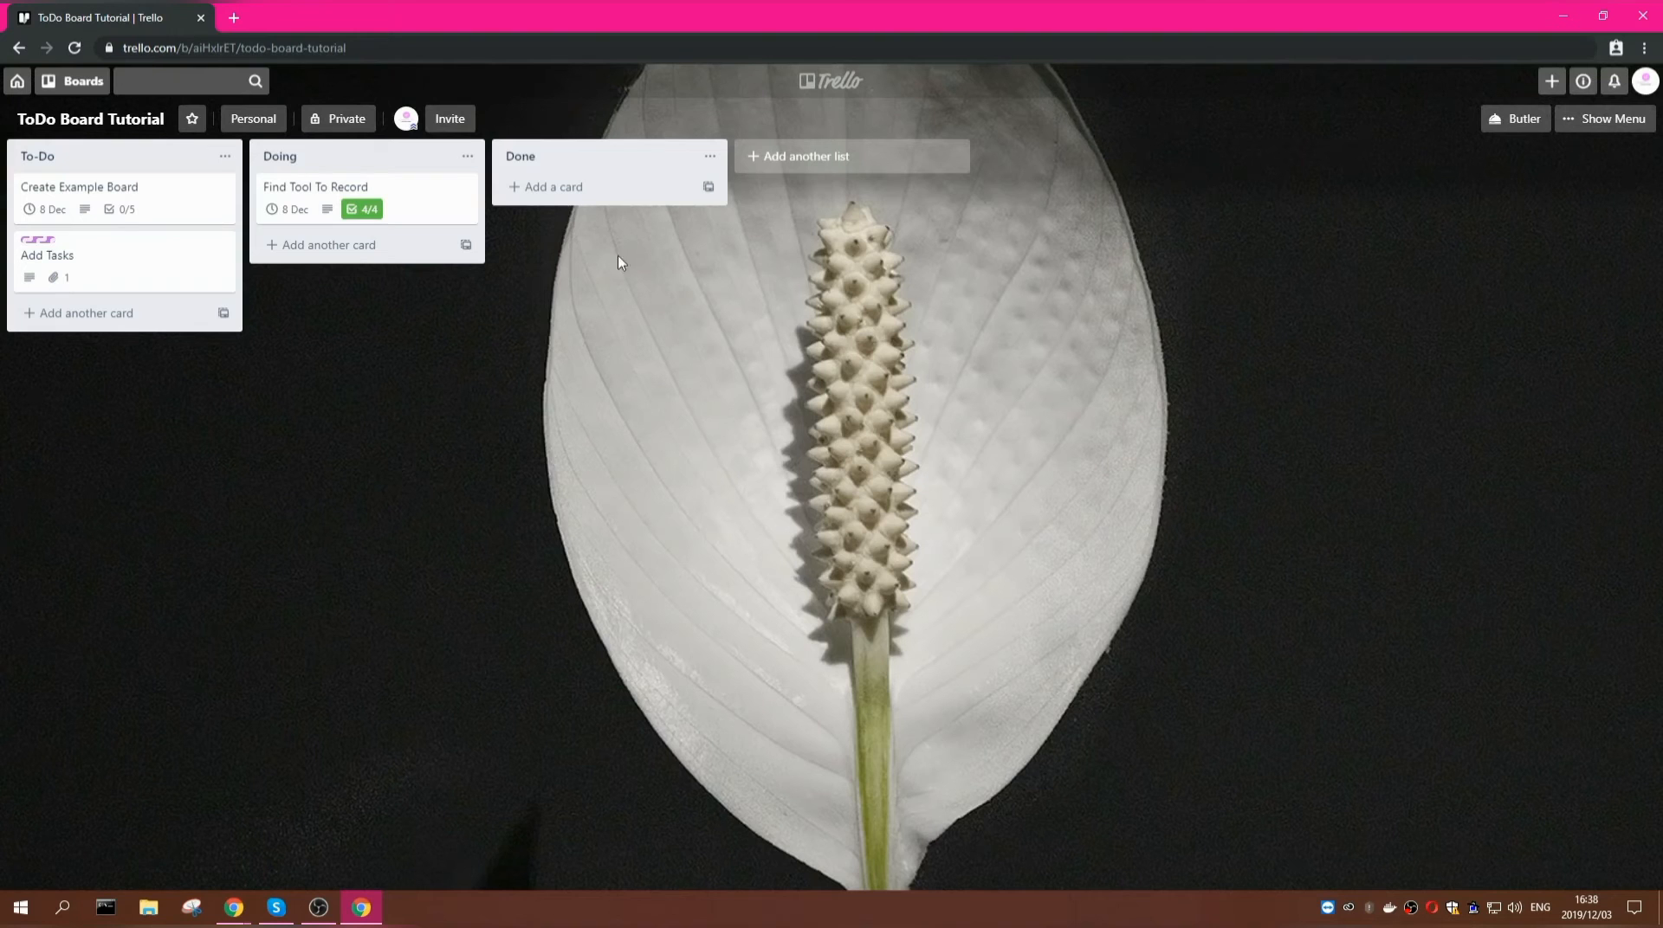
click(425, 204)
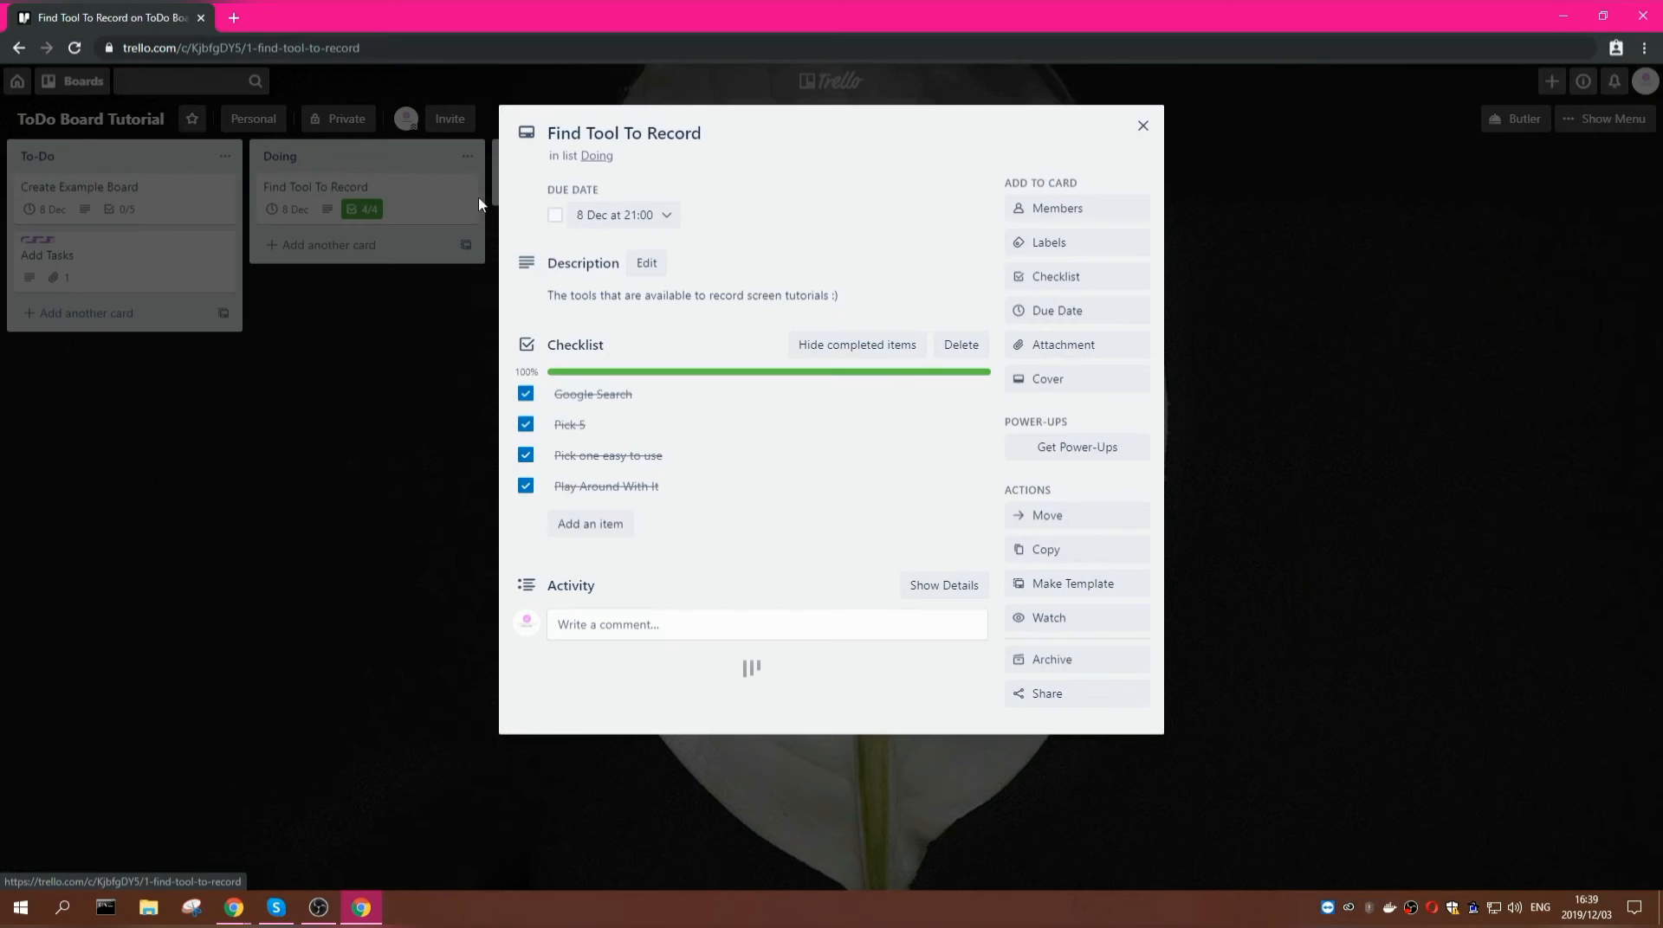
click(555, 214)
click(1139, 127)
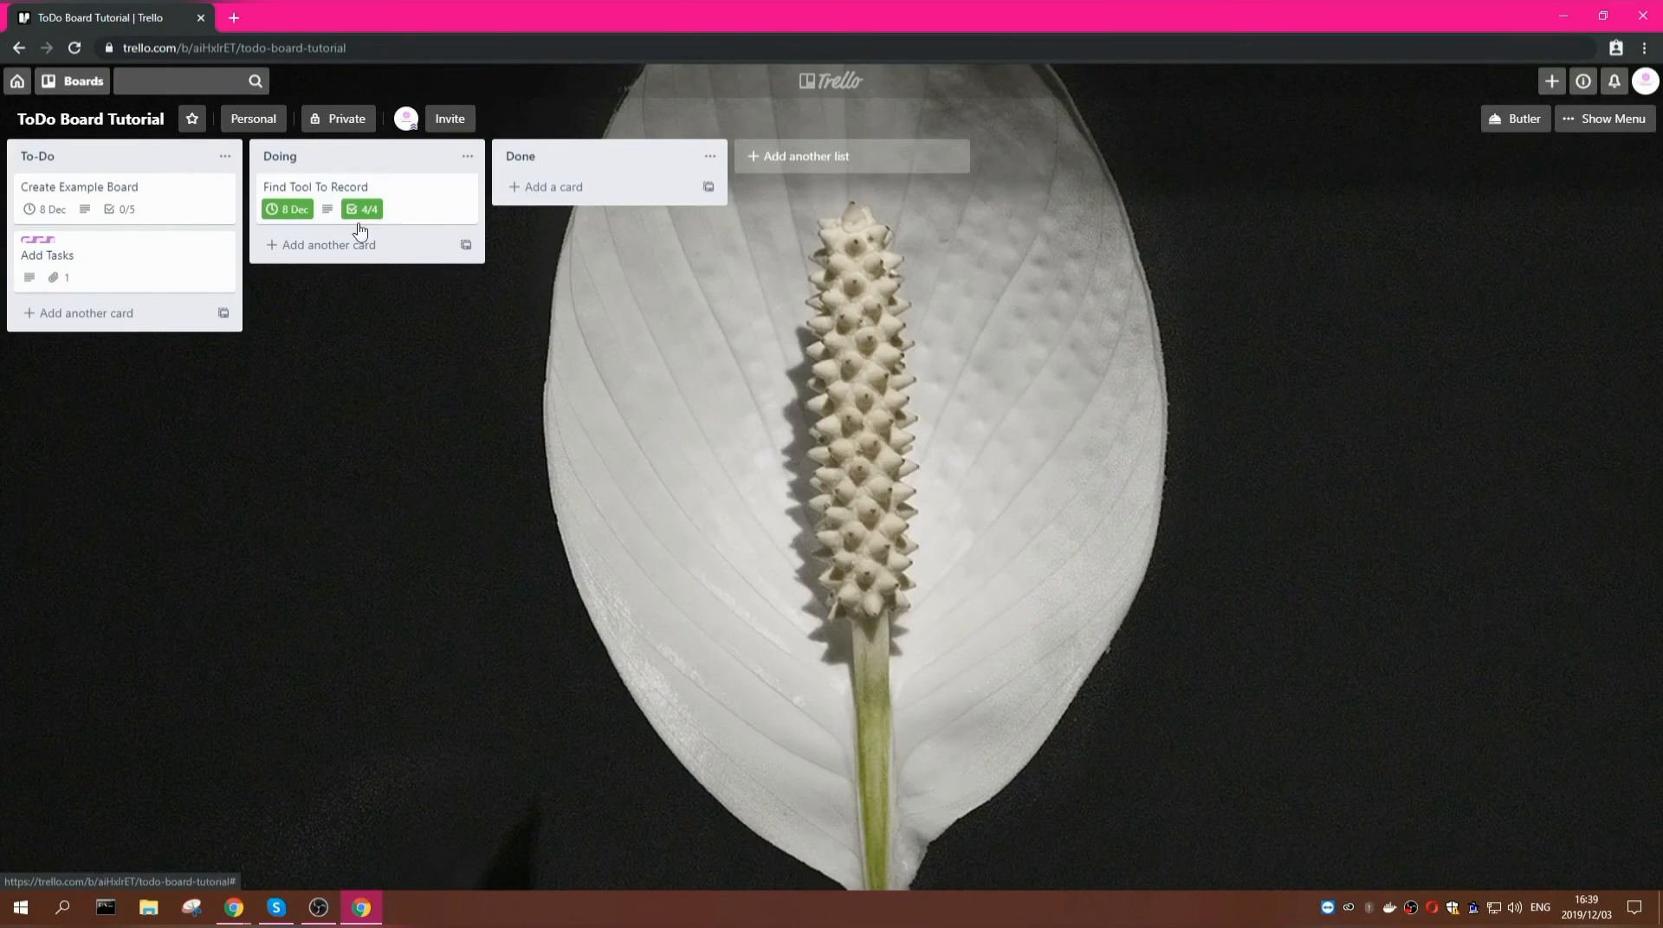
- Move the "Find Tool To Record" card to the Done list and the "Create Example Board" card to Doing
drag(362, 206, 624, 199)
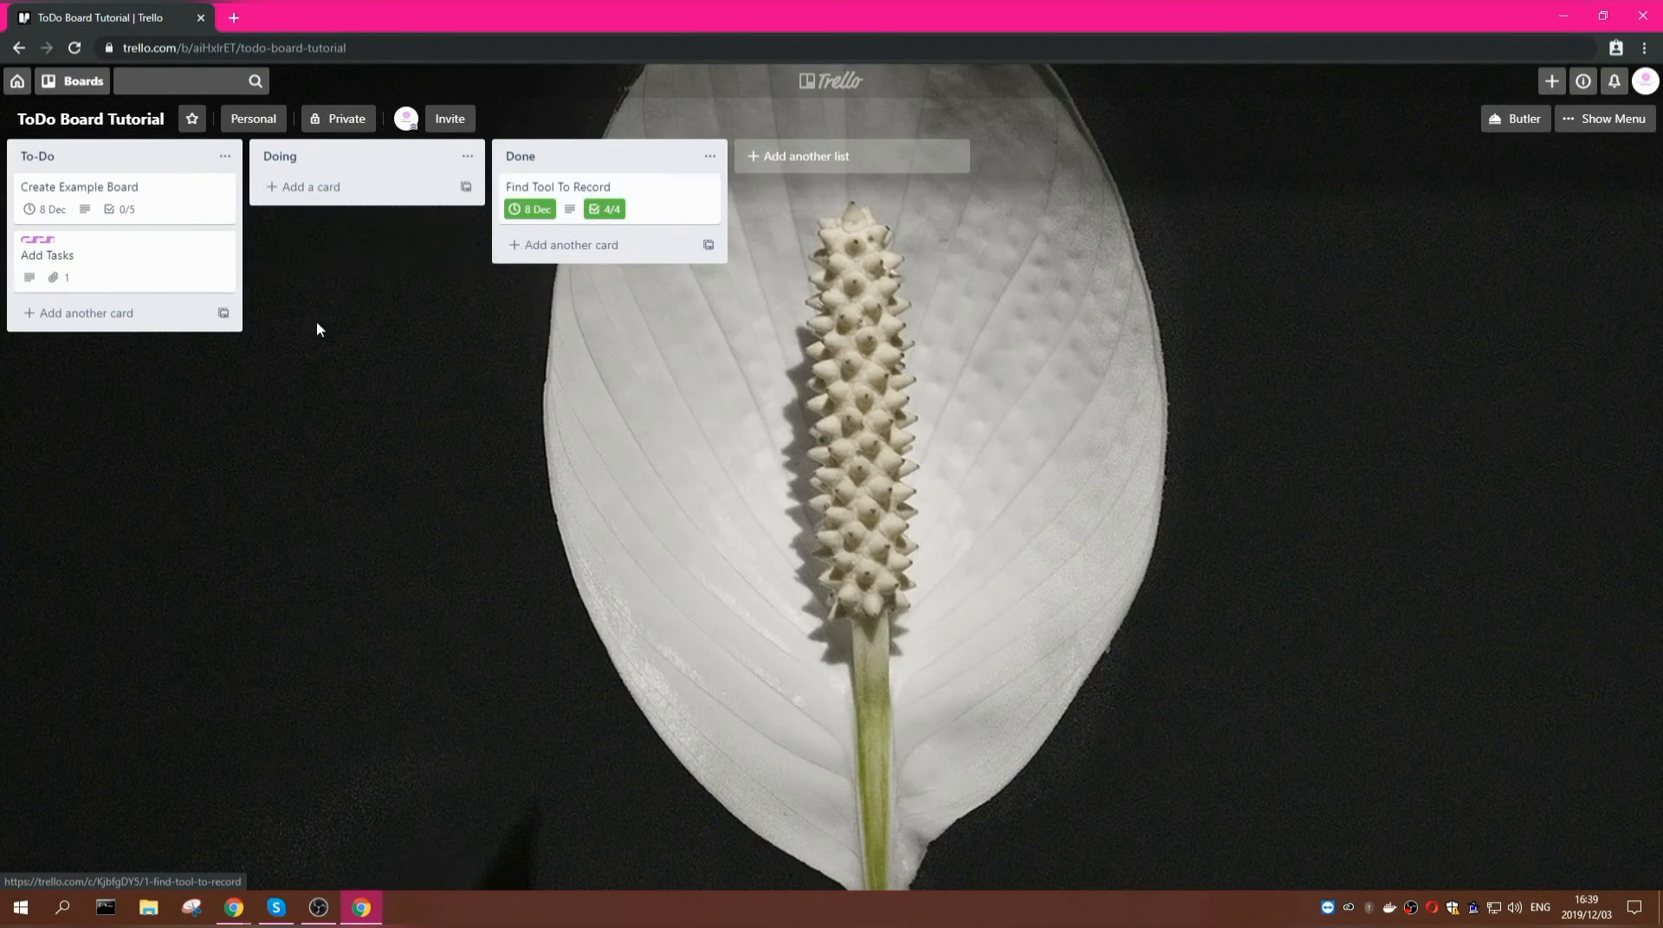
drag(92, 202, 360, 193)
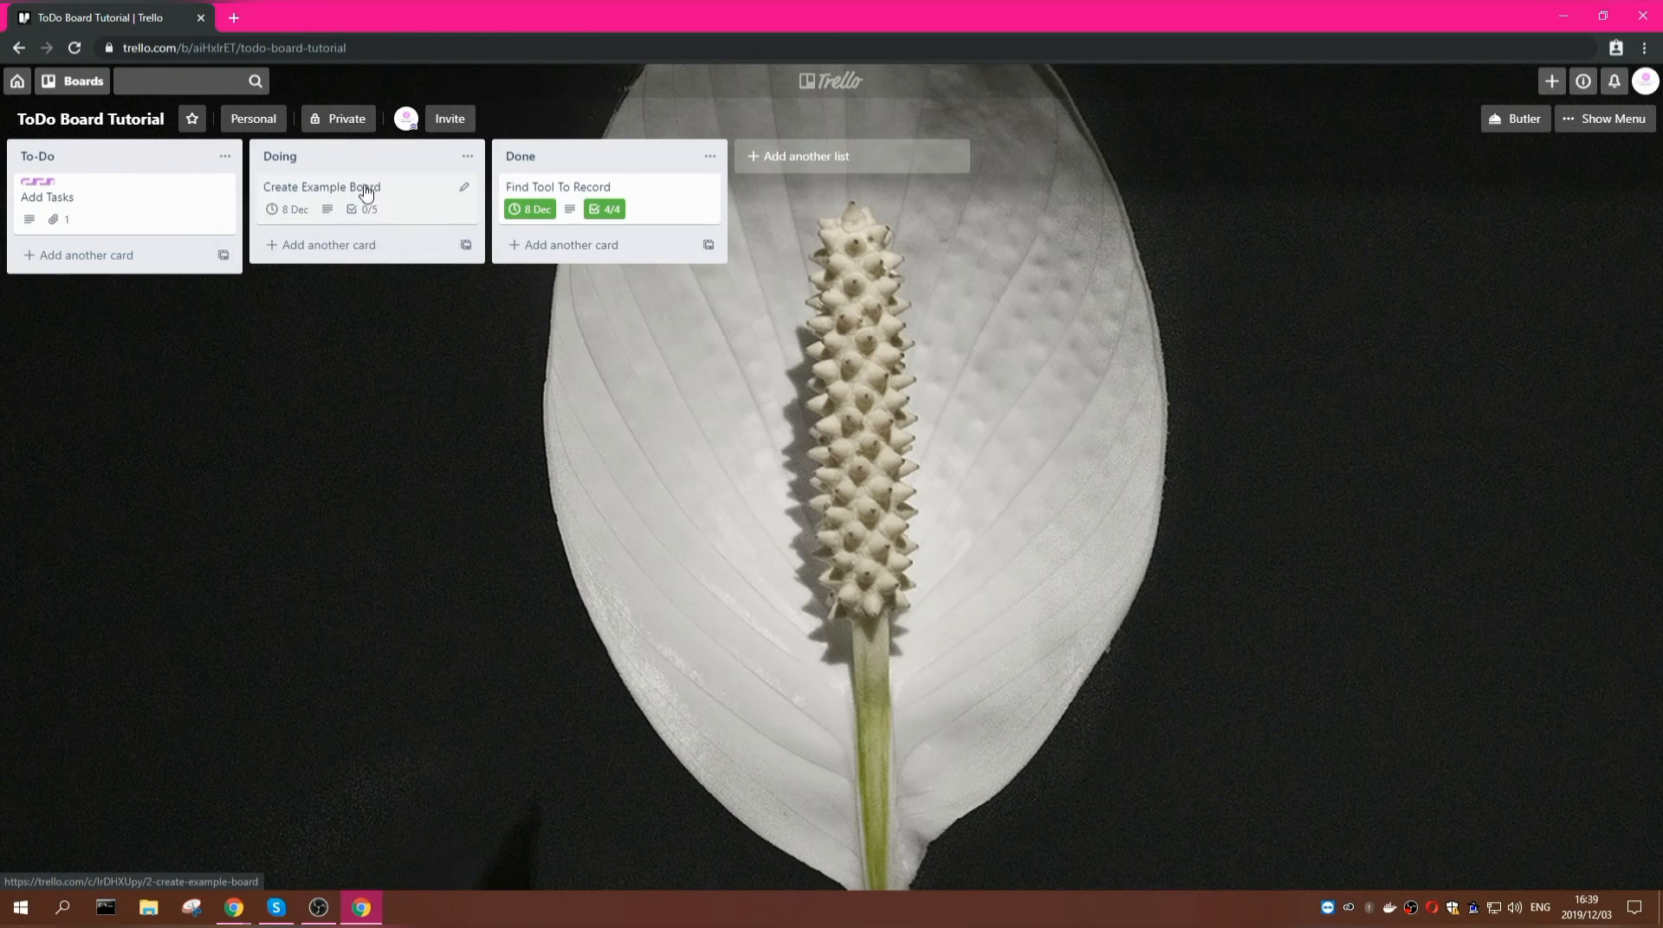
- Check off all five checklist items on the "Create Example Board" card, from "How to create list" to "Add Checklist", and close the card
click(402, 215)
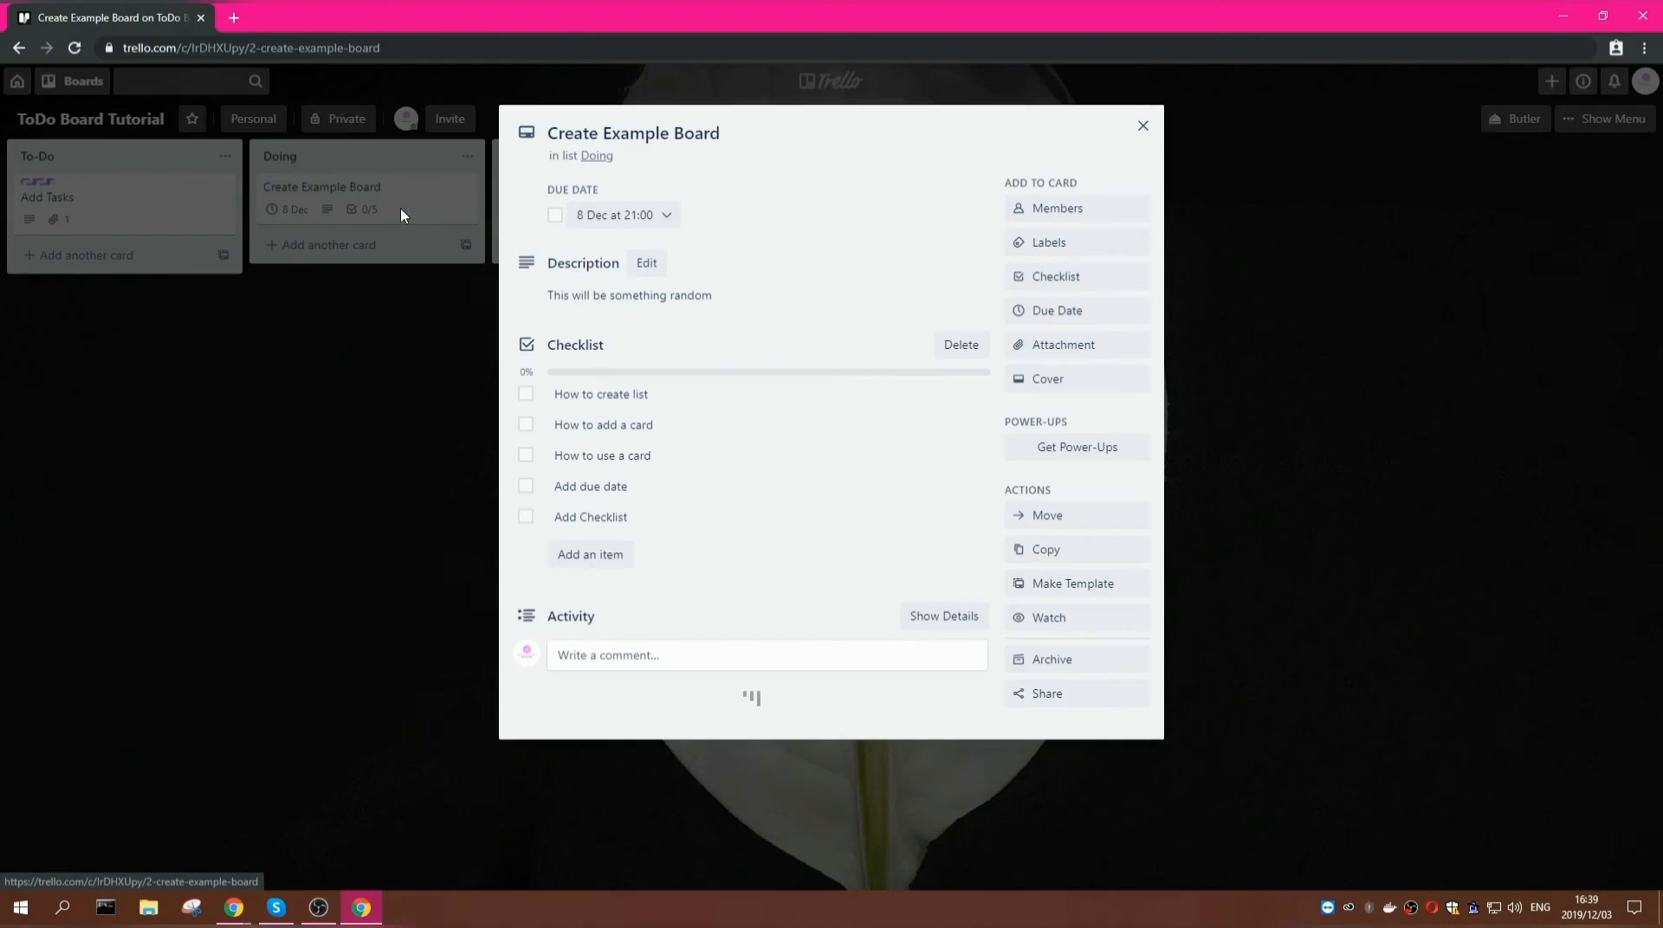
click(526, 395)
click(527, 425)
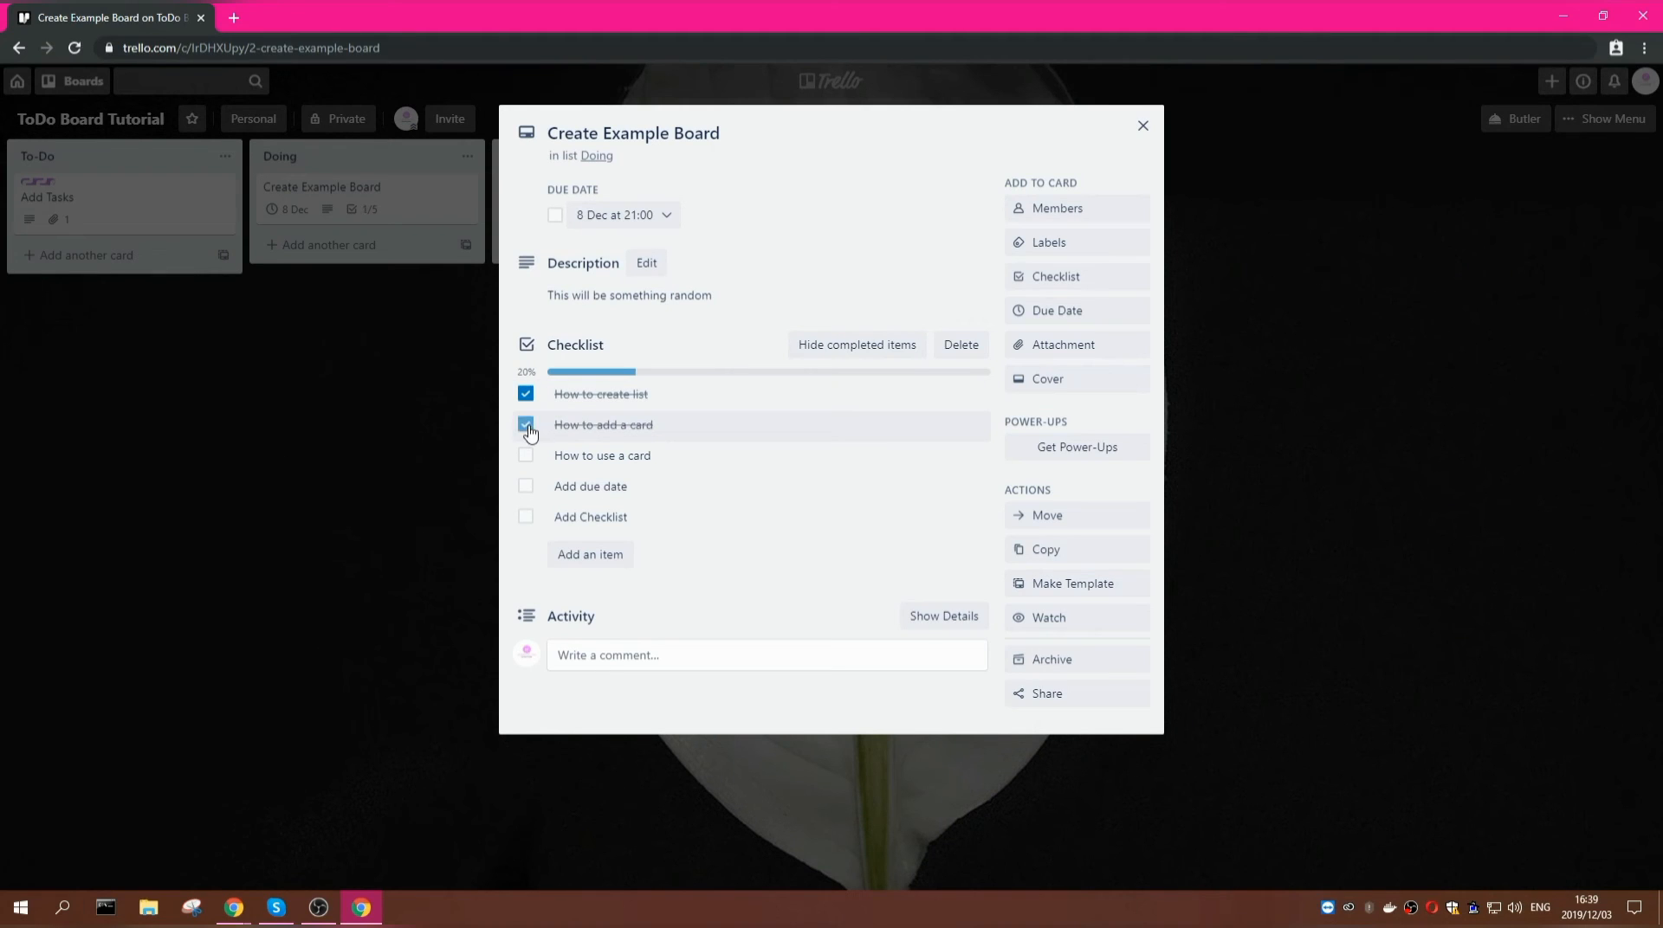
click(528, 458)
click(526, 486)
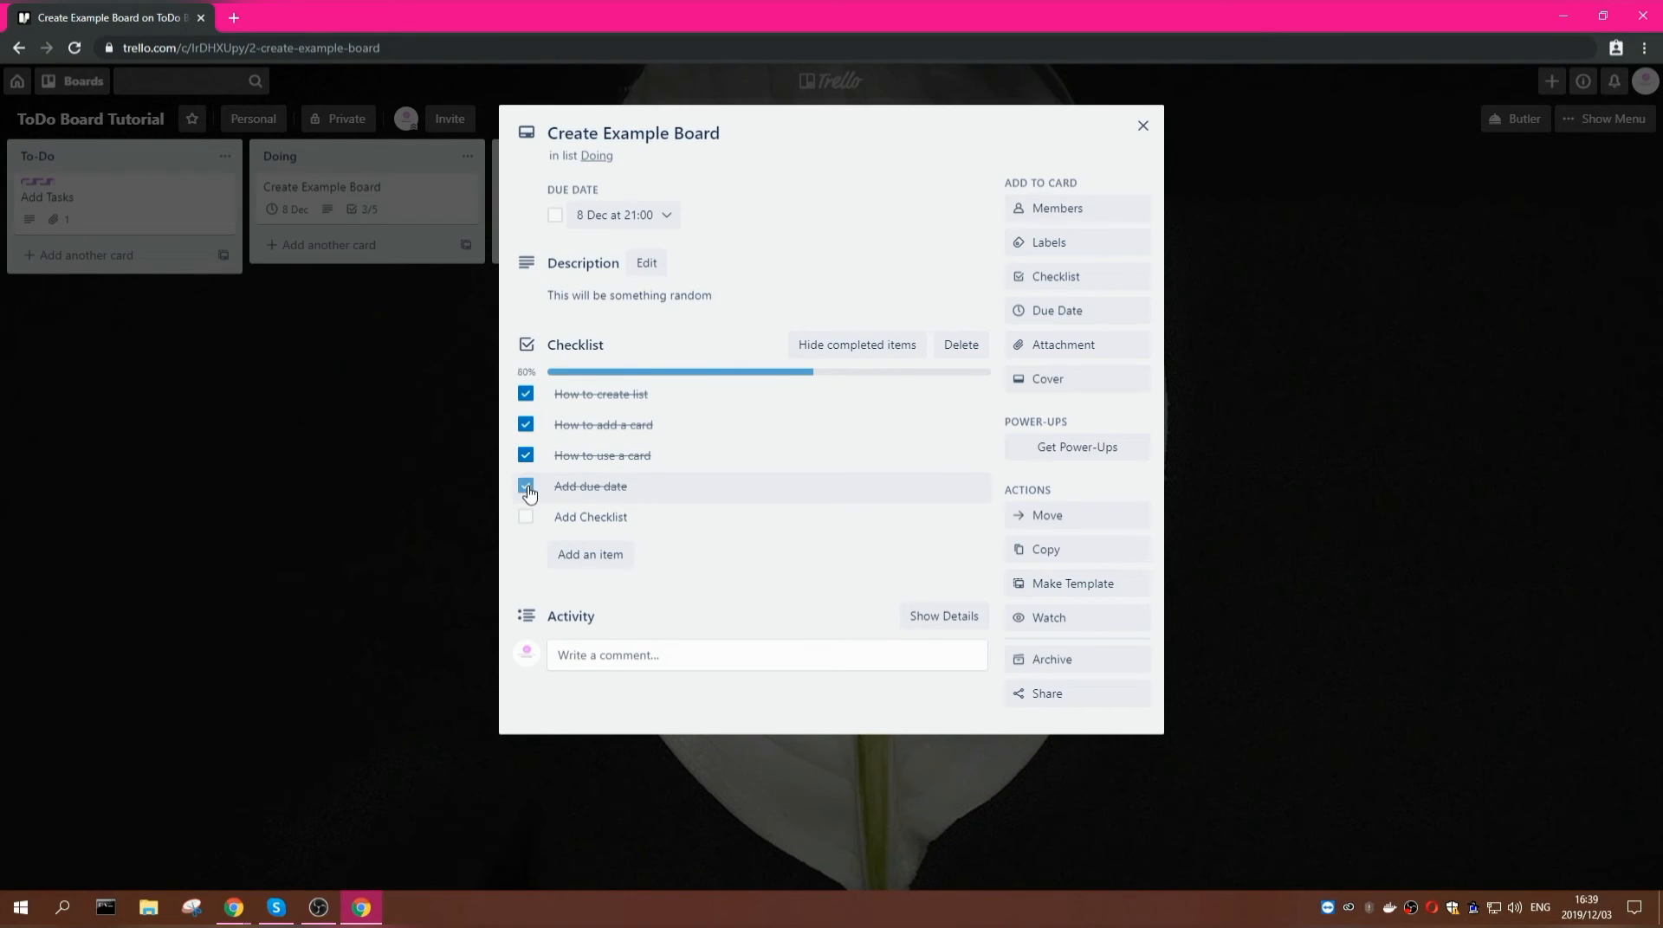
click(526, 518)
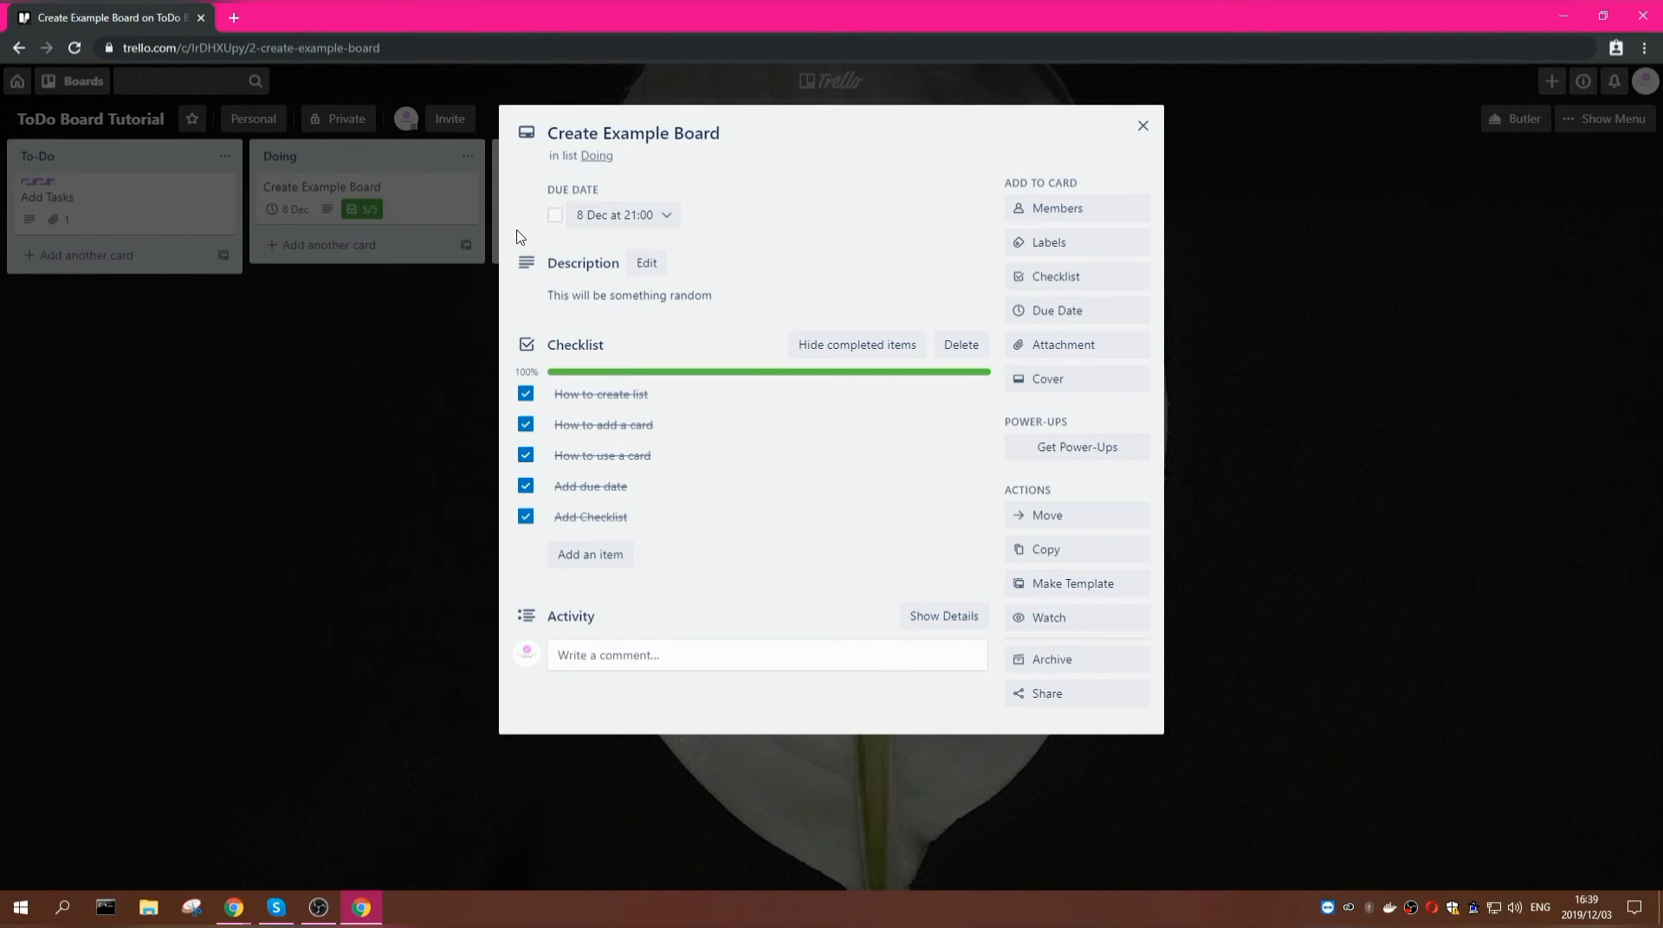
click(351, 387)
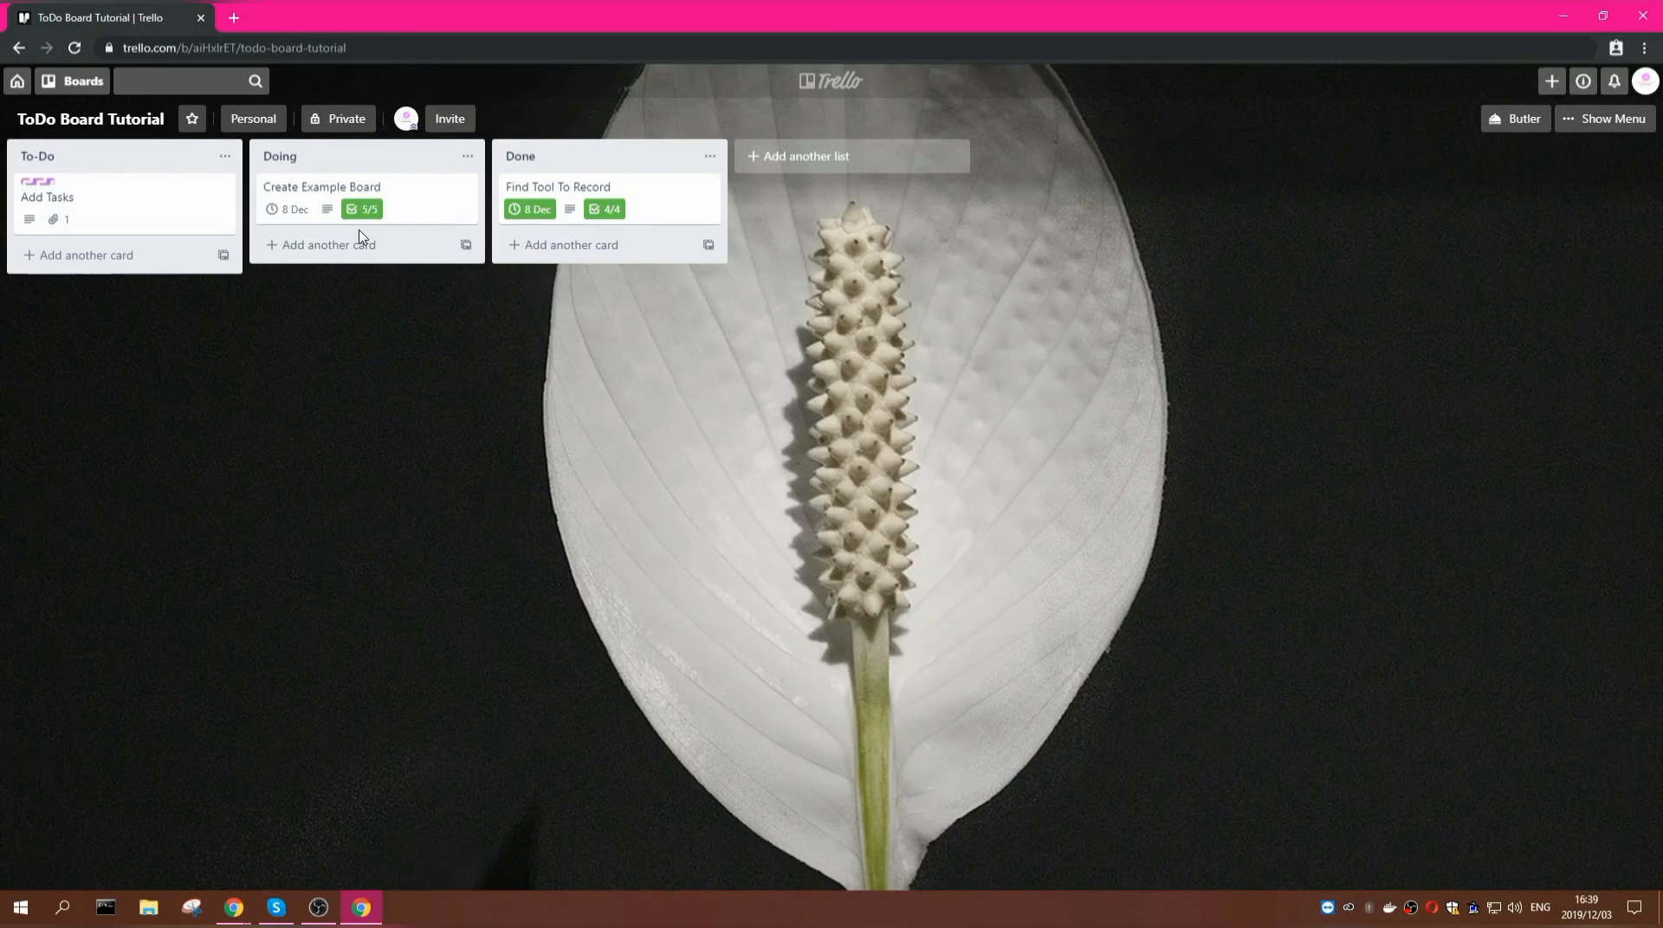
- Mark the "Create Example Board" due date complete and move the card to the Done list below "Find Tool To Record"
click(430, 204)
click(556, 215)
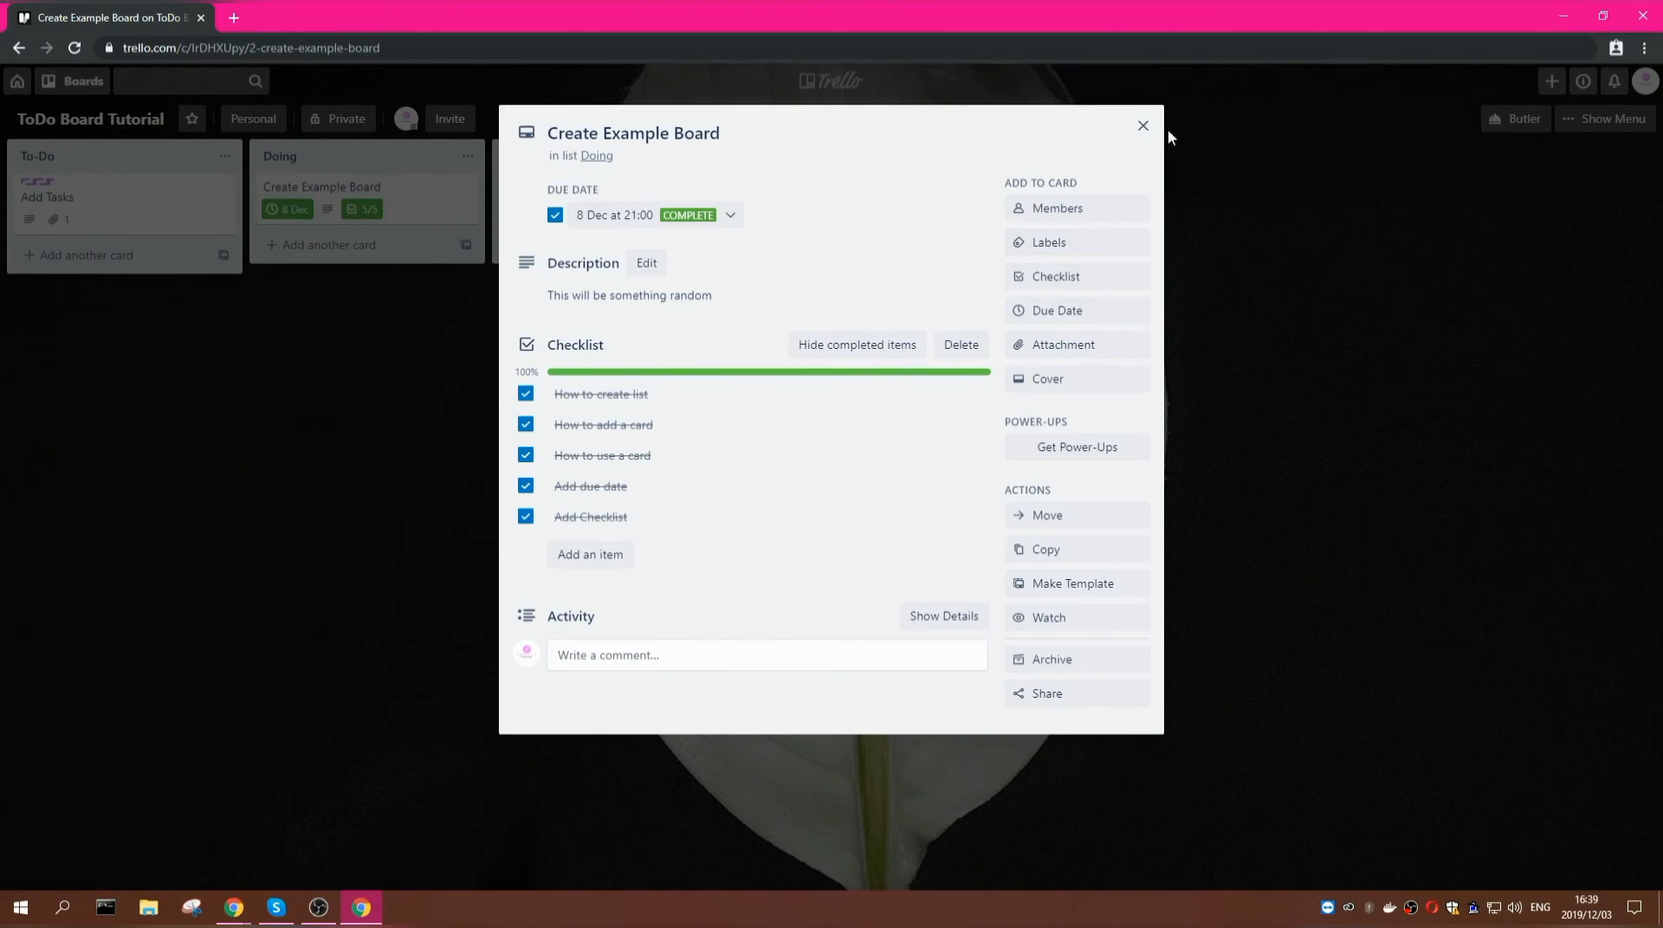
click(1139, 127)
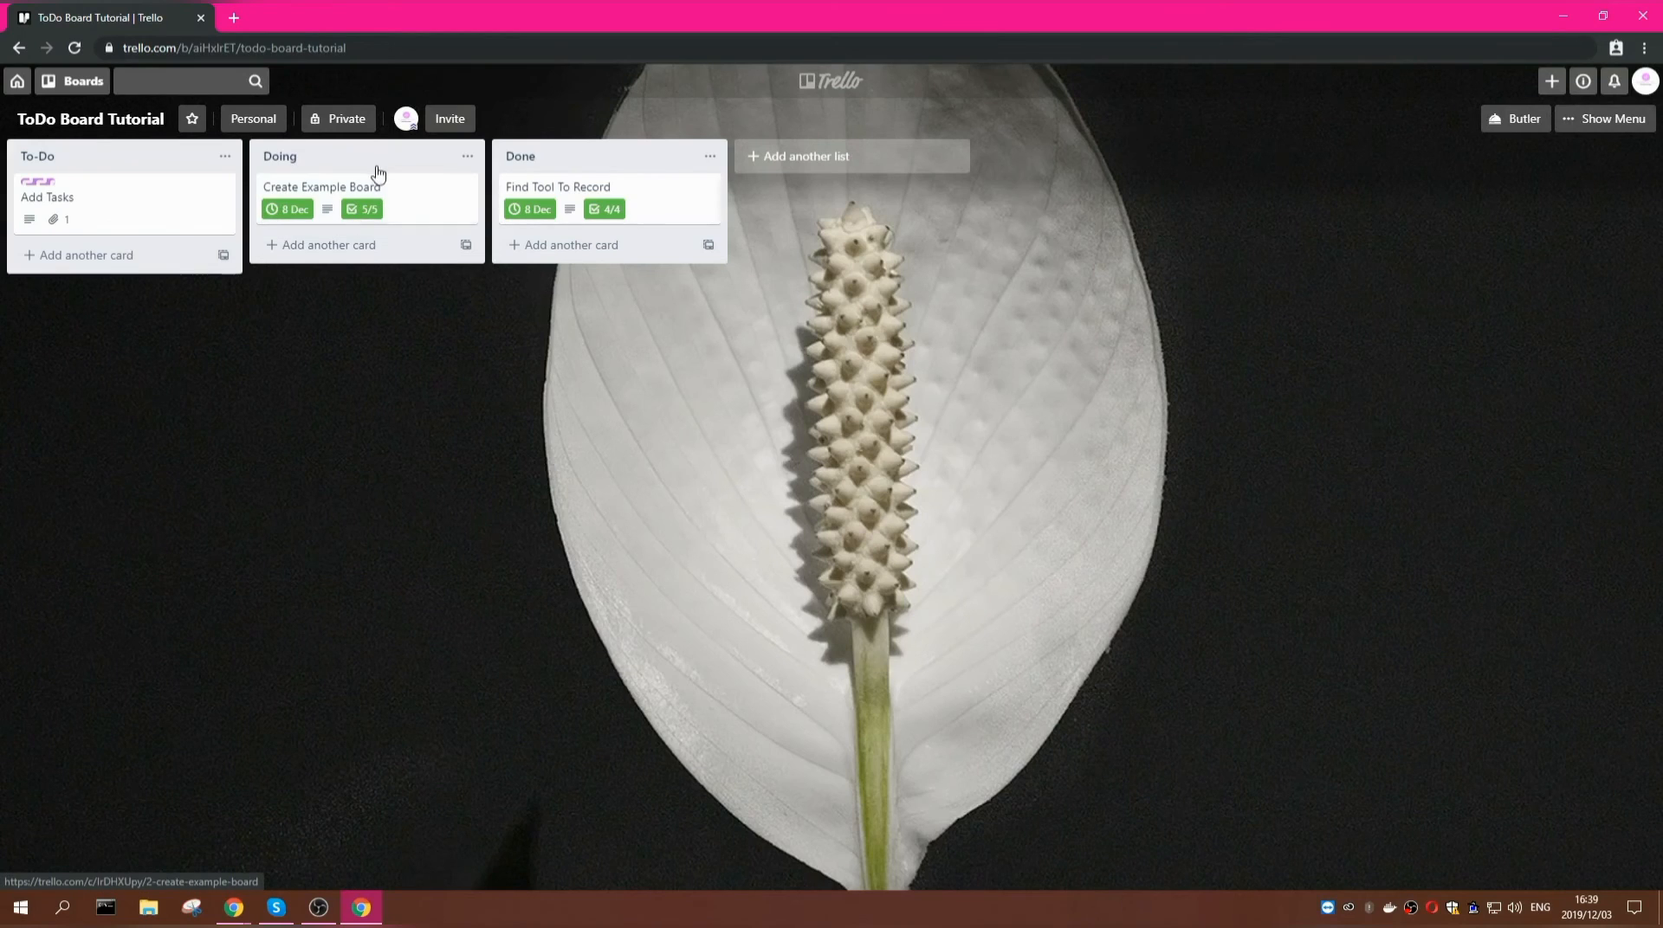
drag(377, 187, 635, 267)
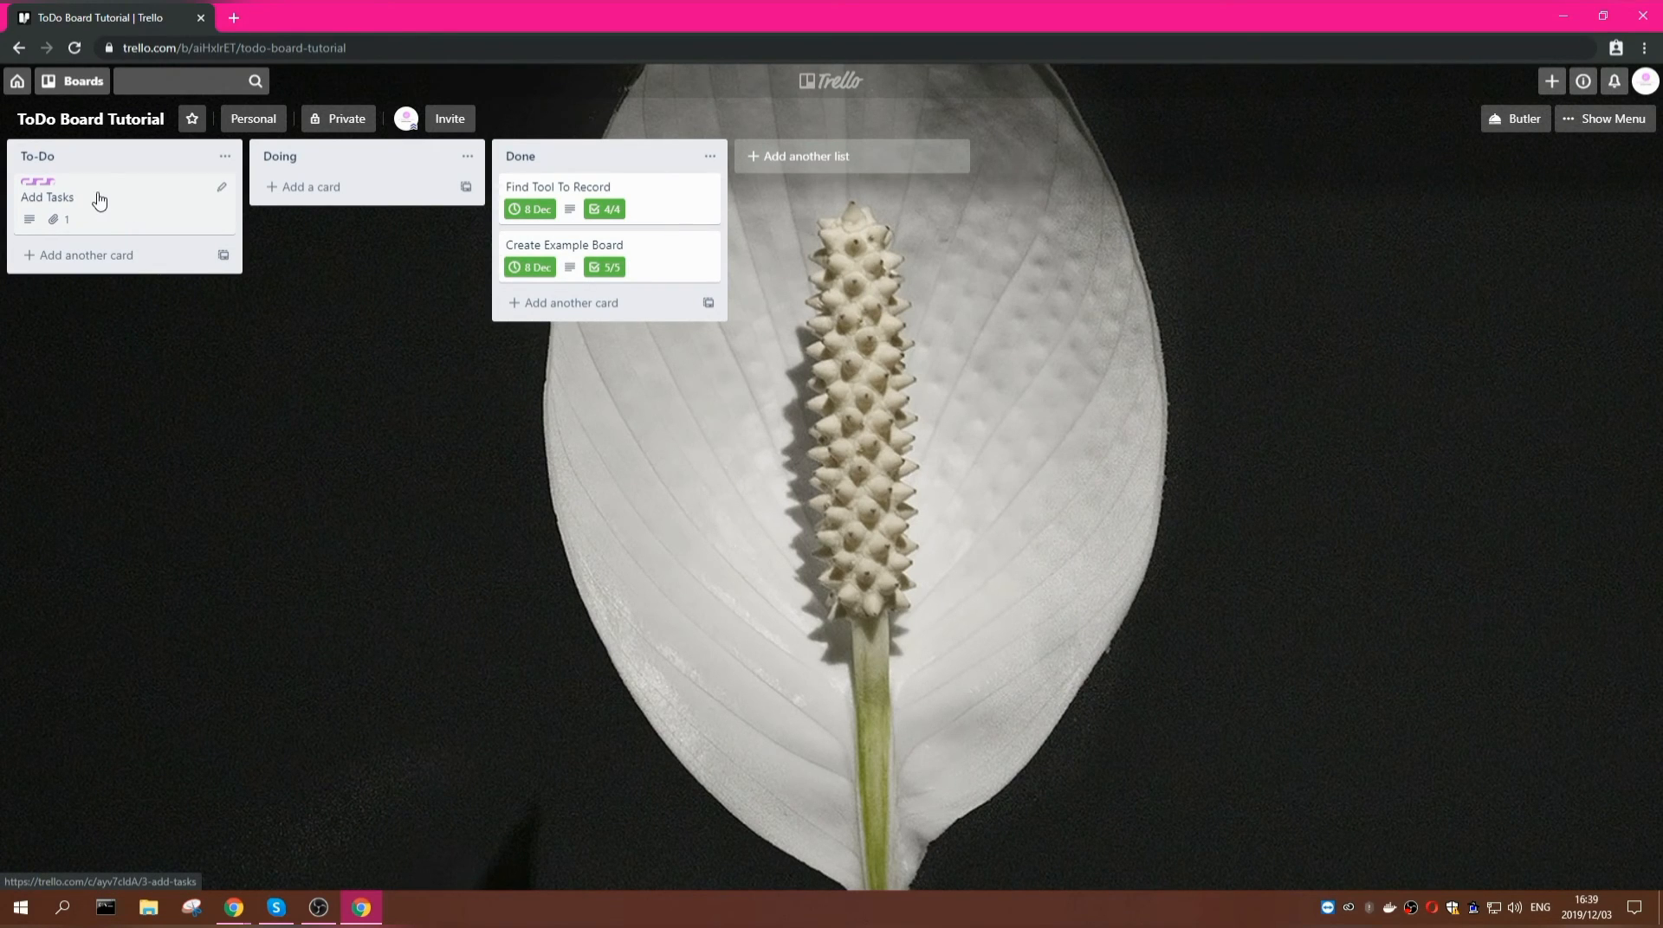
- Move the "Add Tasks" card to the Doing list and back to To-Do
drag(99, 200, 349, 200)
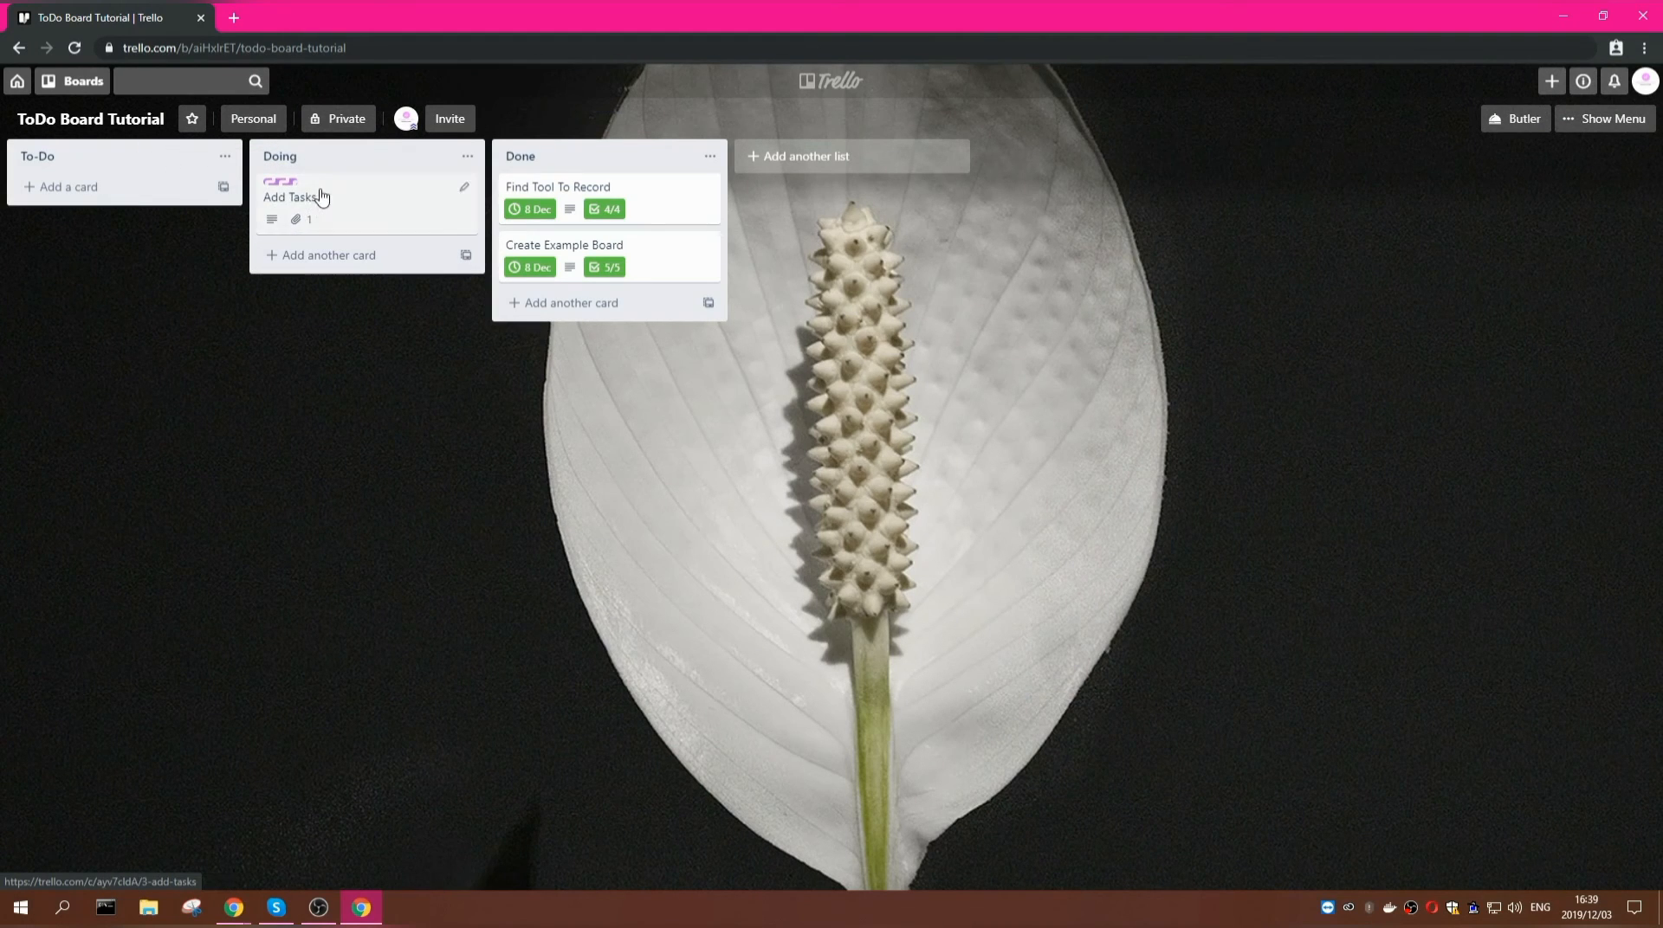
drag(411, 195, 186, 186)
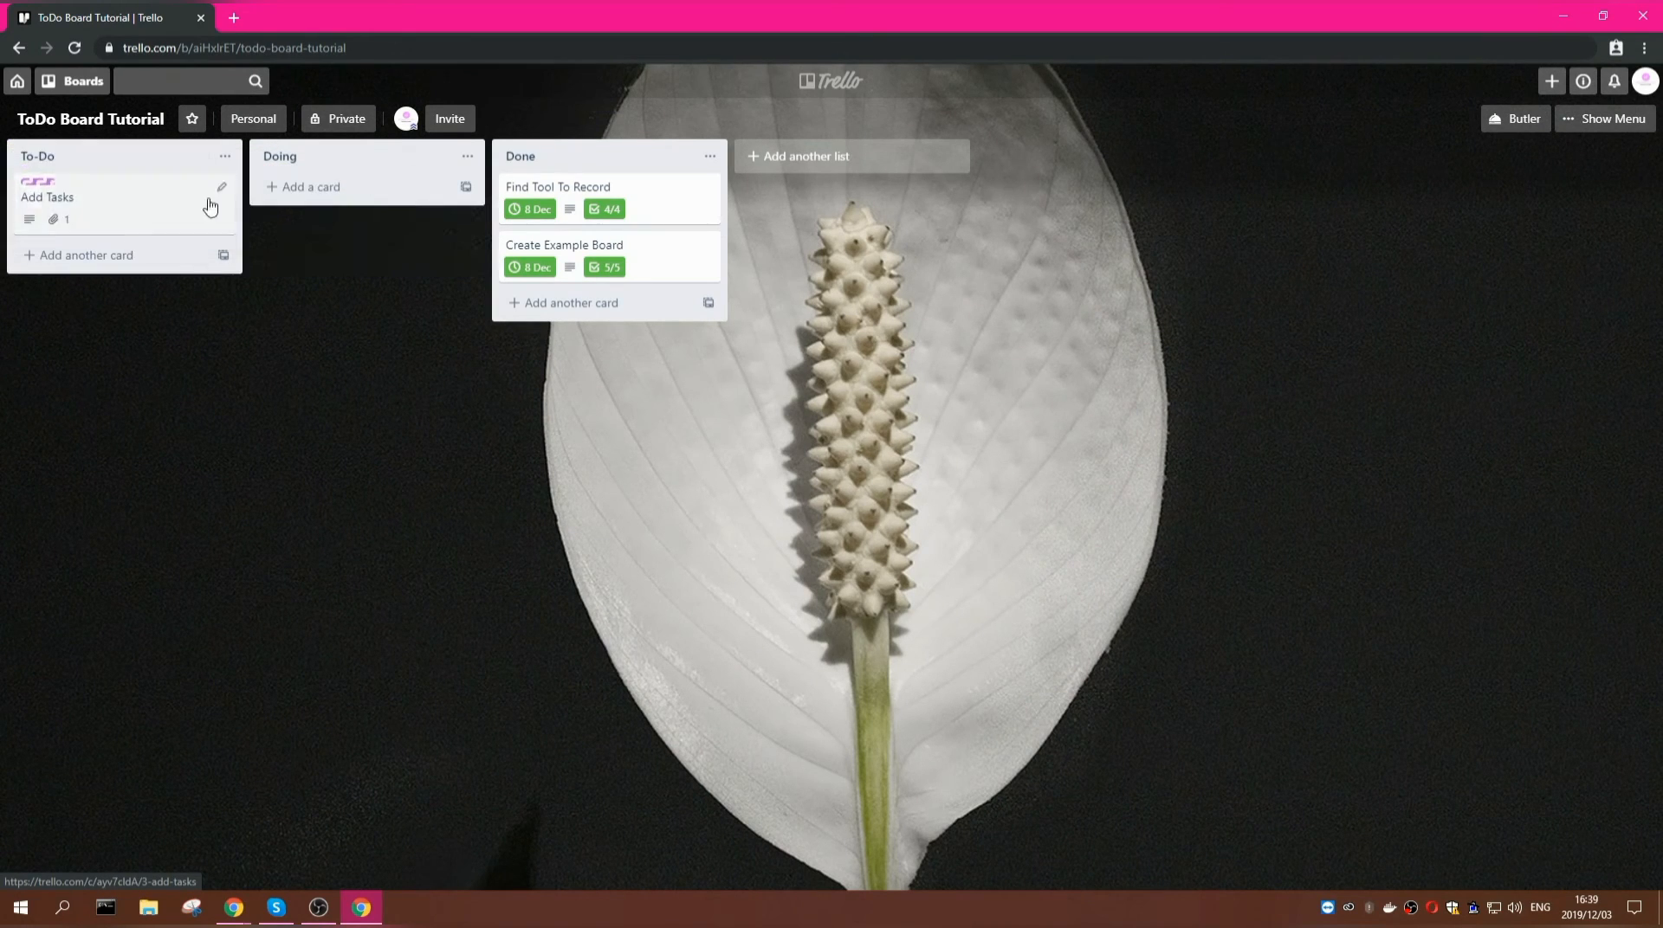
- Write the comment "This task was very hard, and took me a lot of time to get done. But these are the results" on "Find Tool To Record"
click(659, 212)
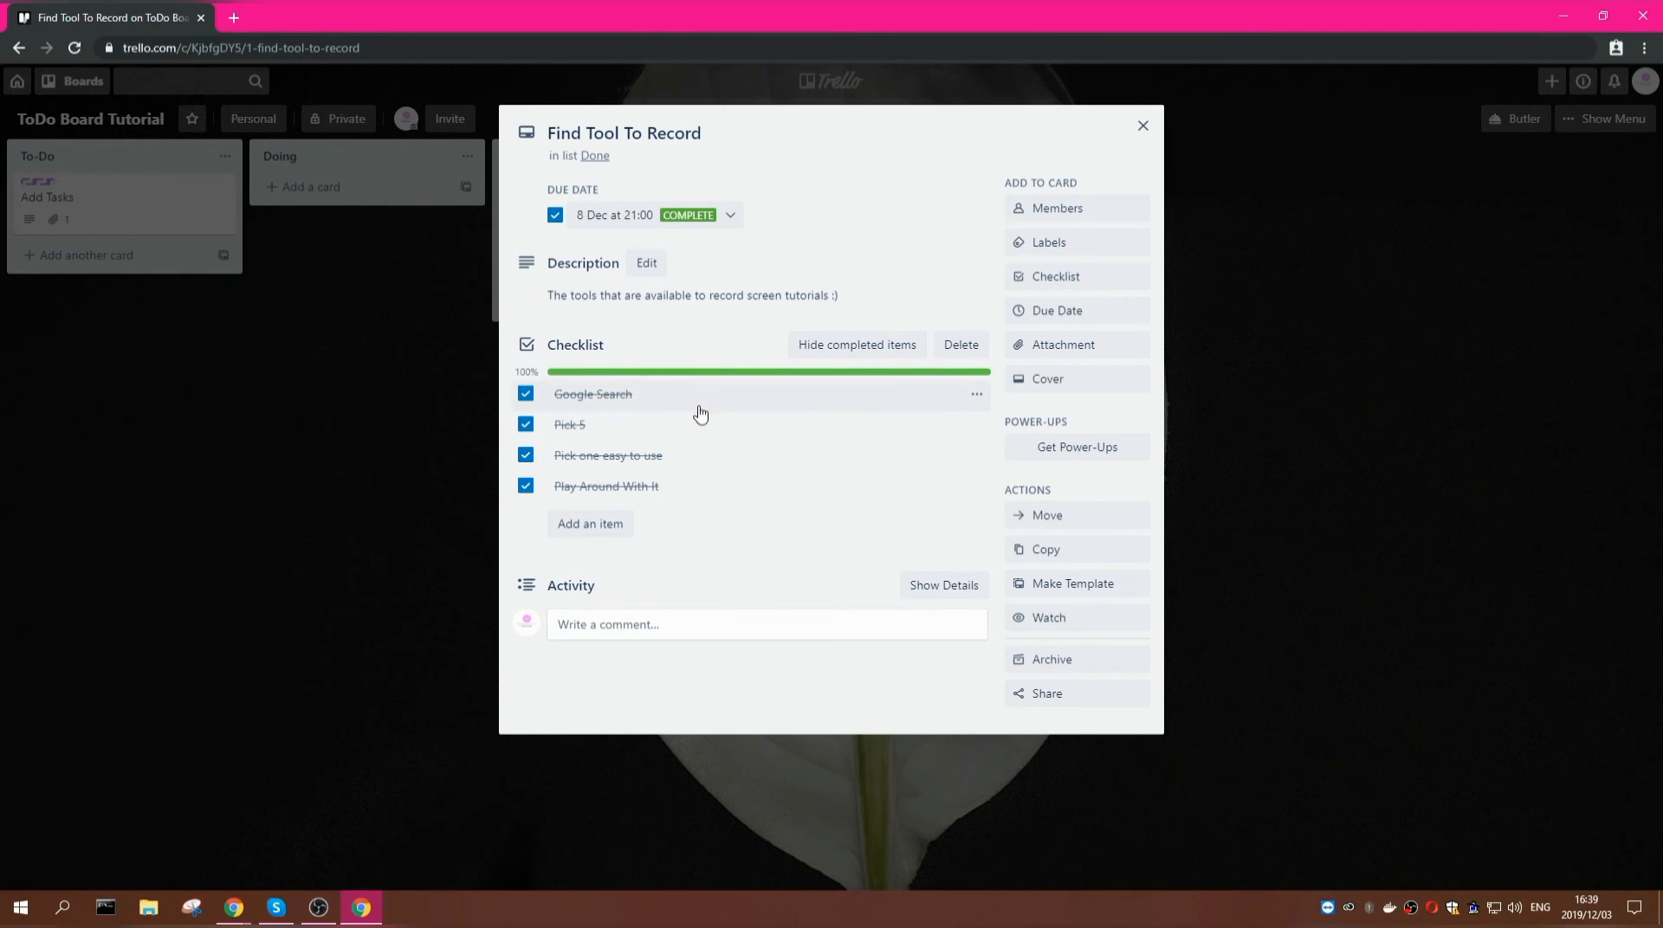
click(708, 623)
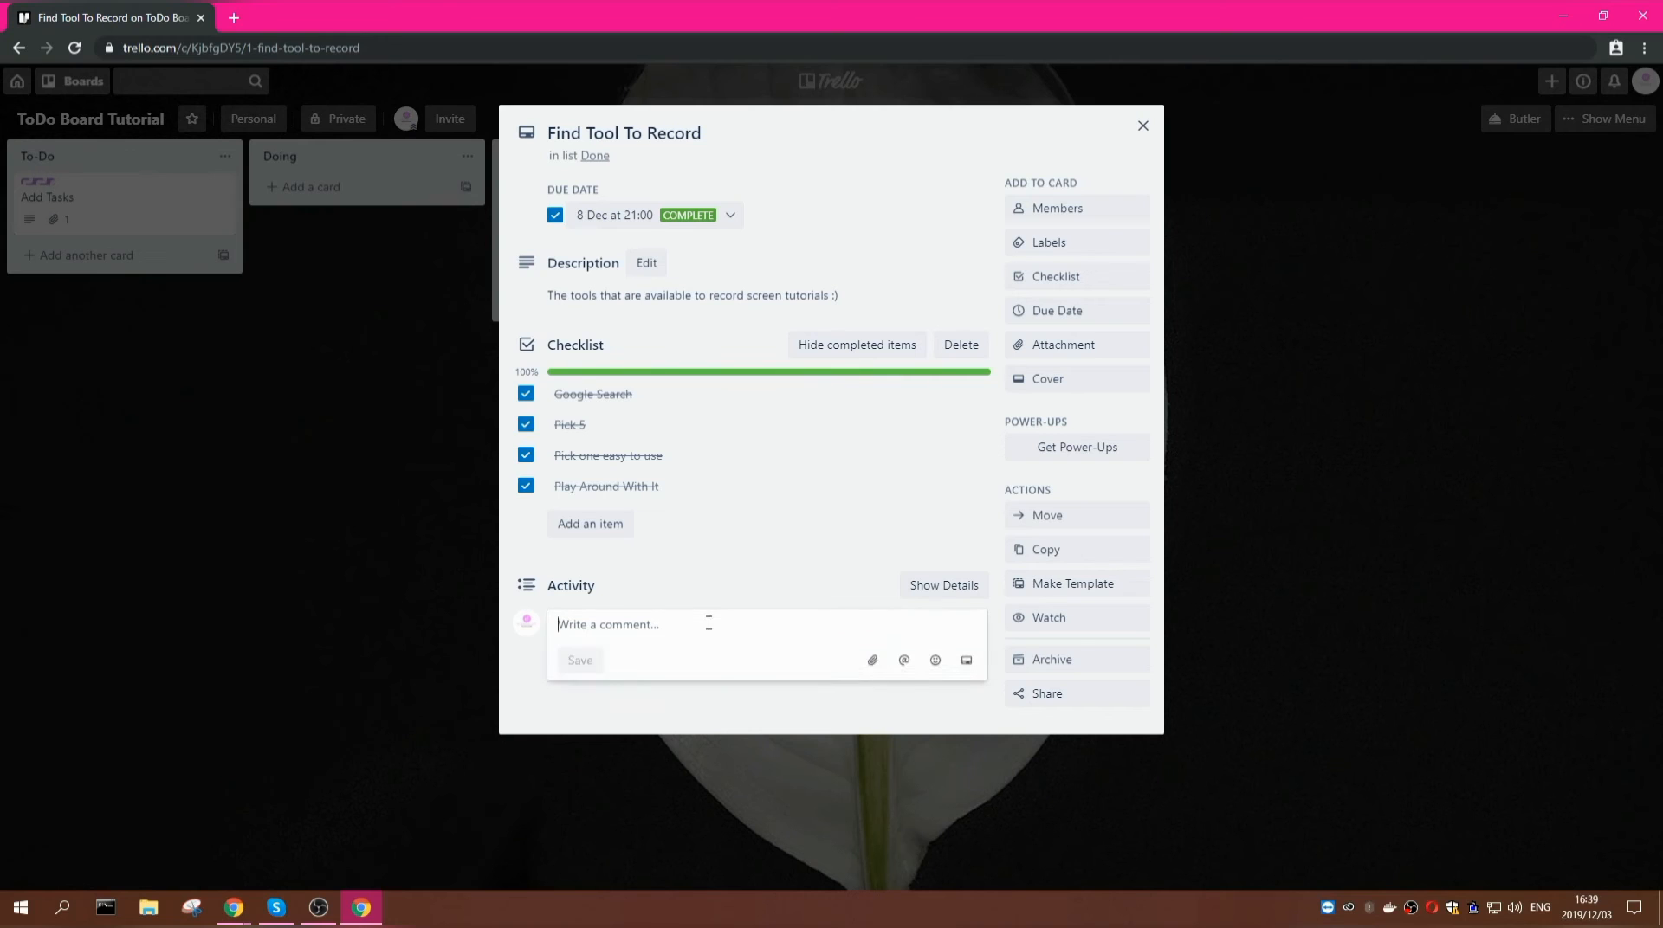
text(This task was very hard,)
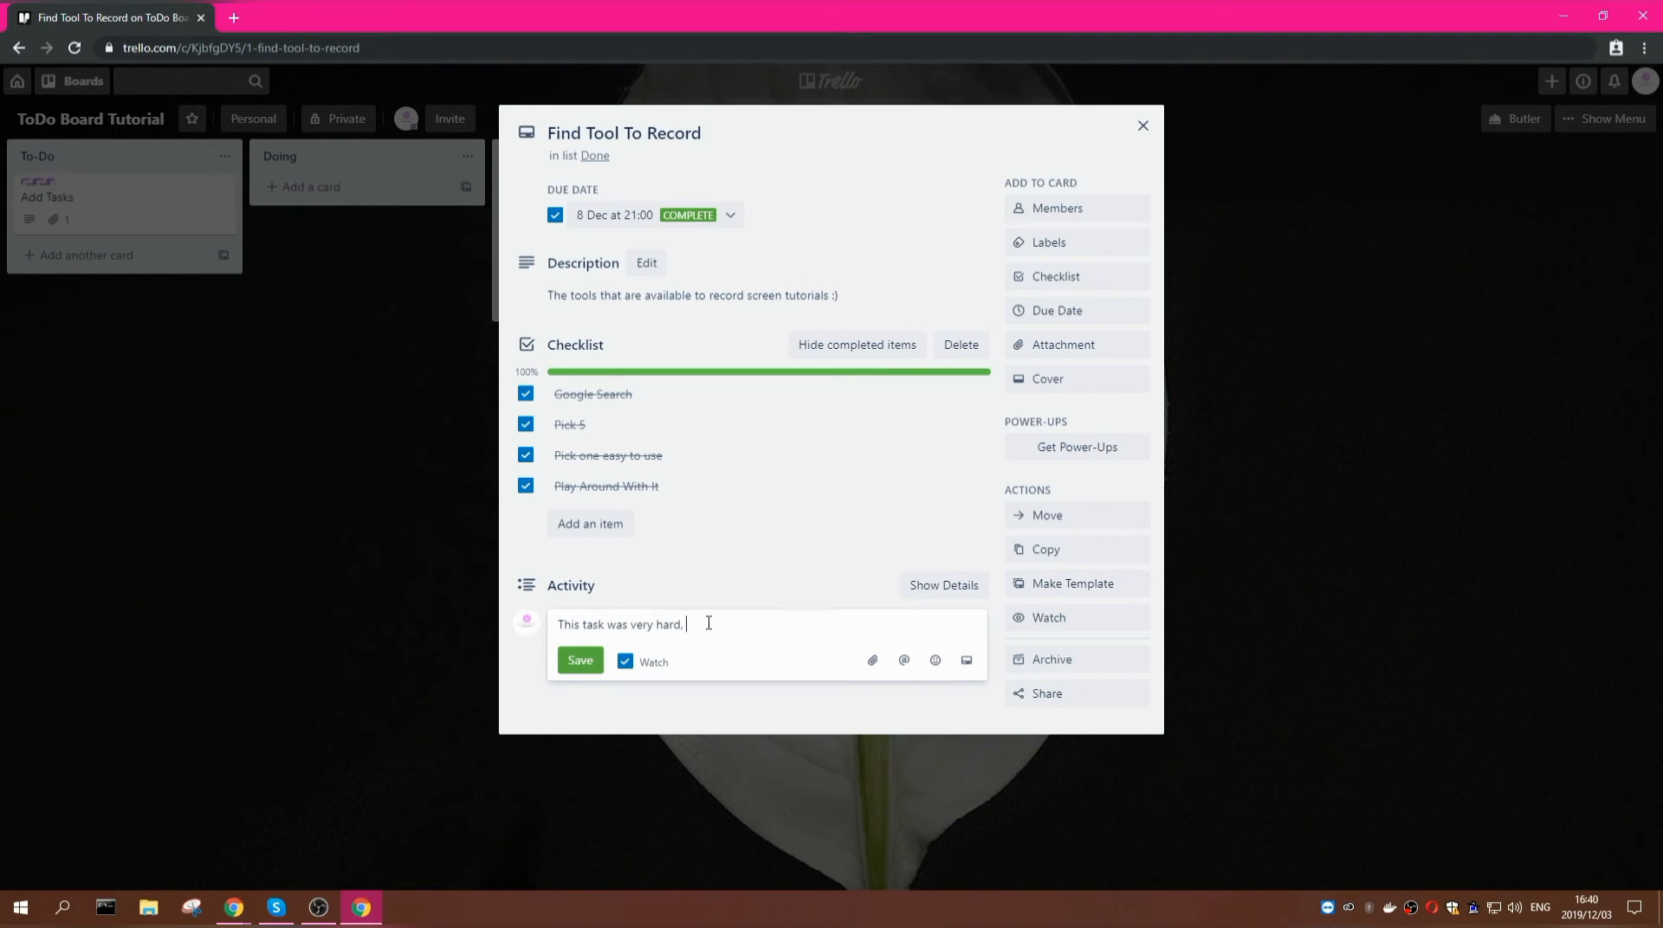
text(took)
text(me a lot of time to get done. But)
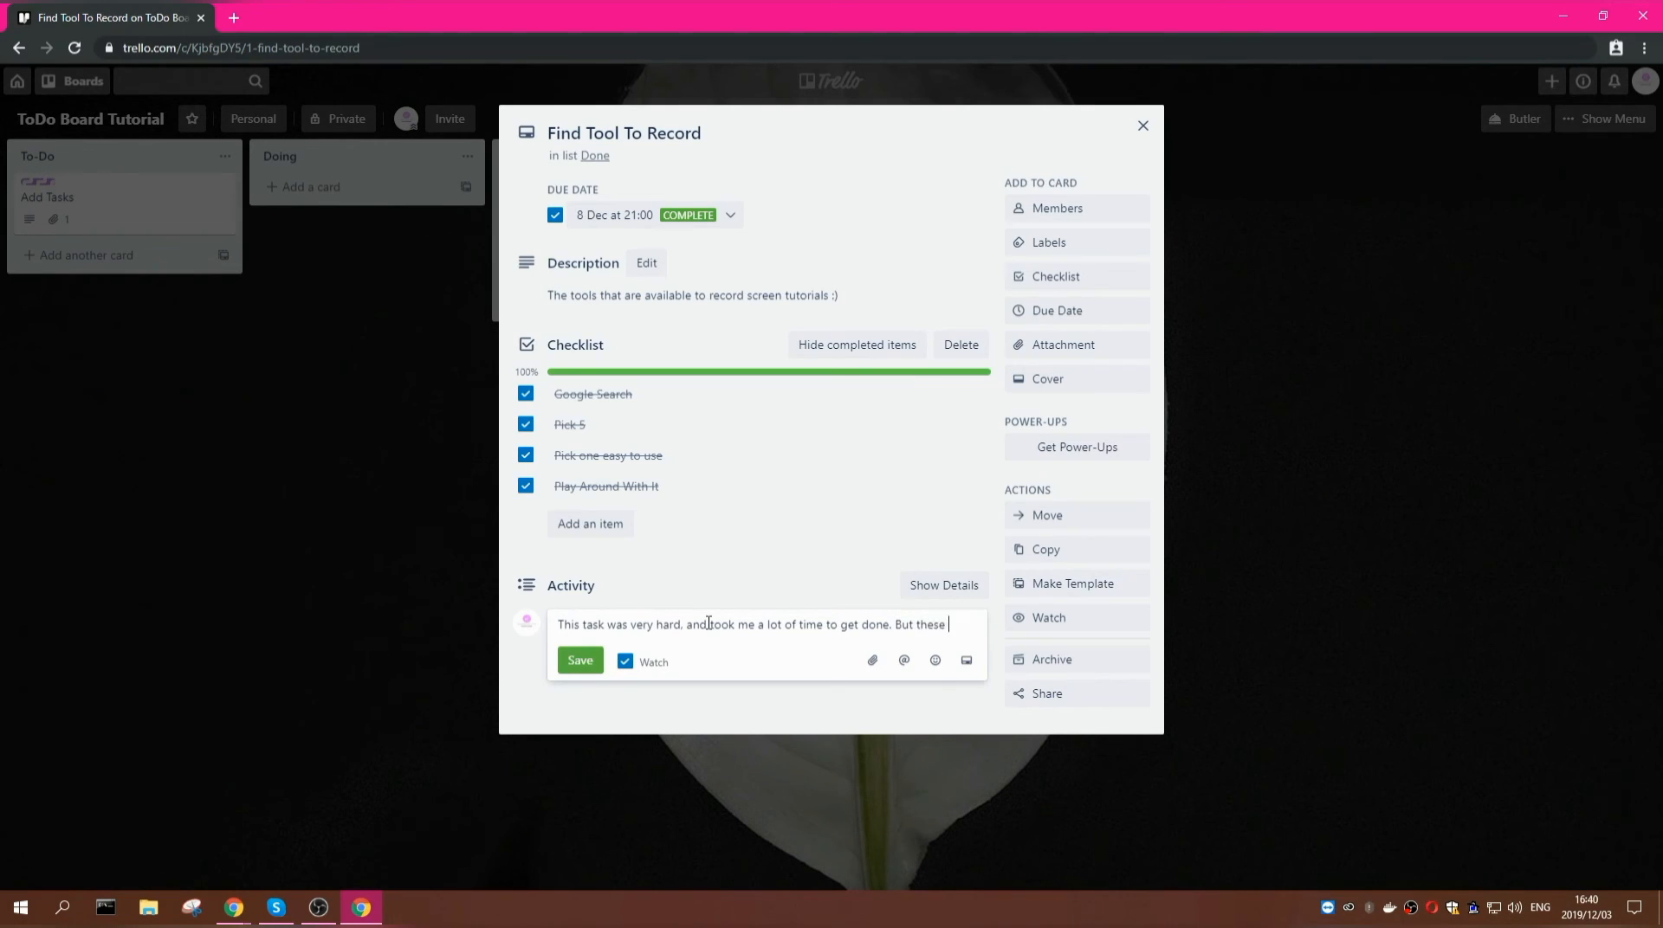
text(the results)
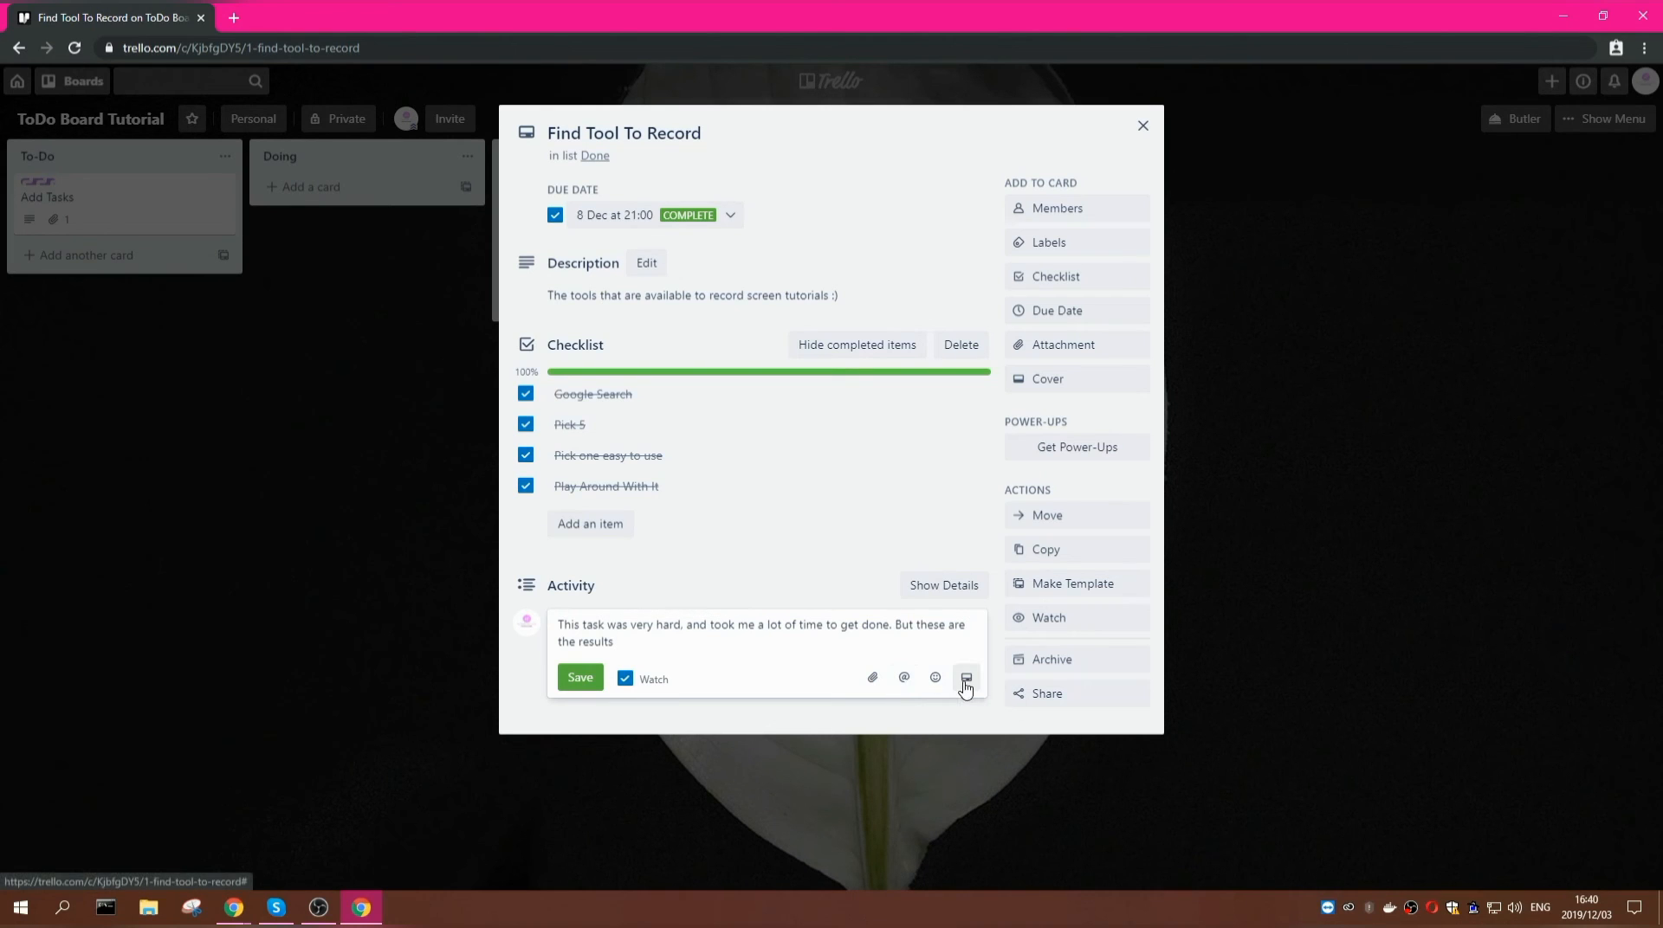
- Attach the "Create Example Board" Trello card to the comment, save the comment and close the card
click(876, 684)
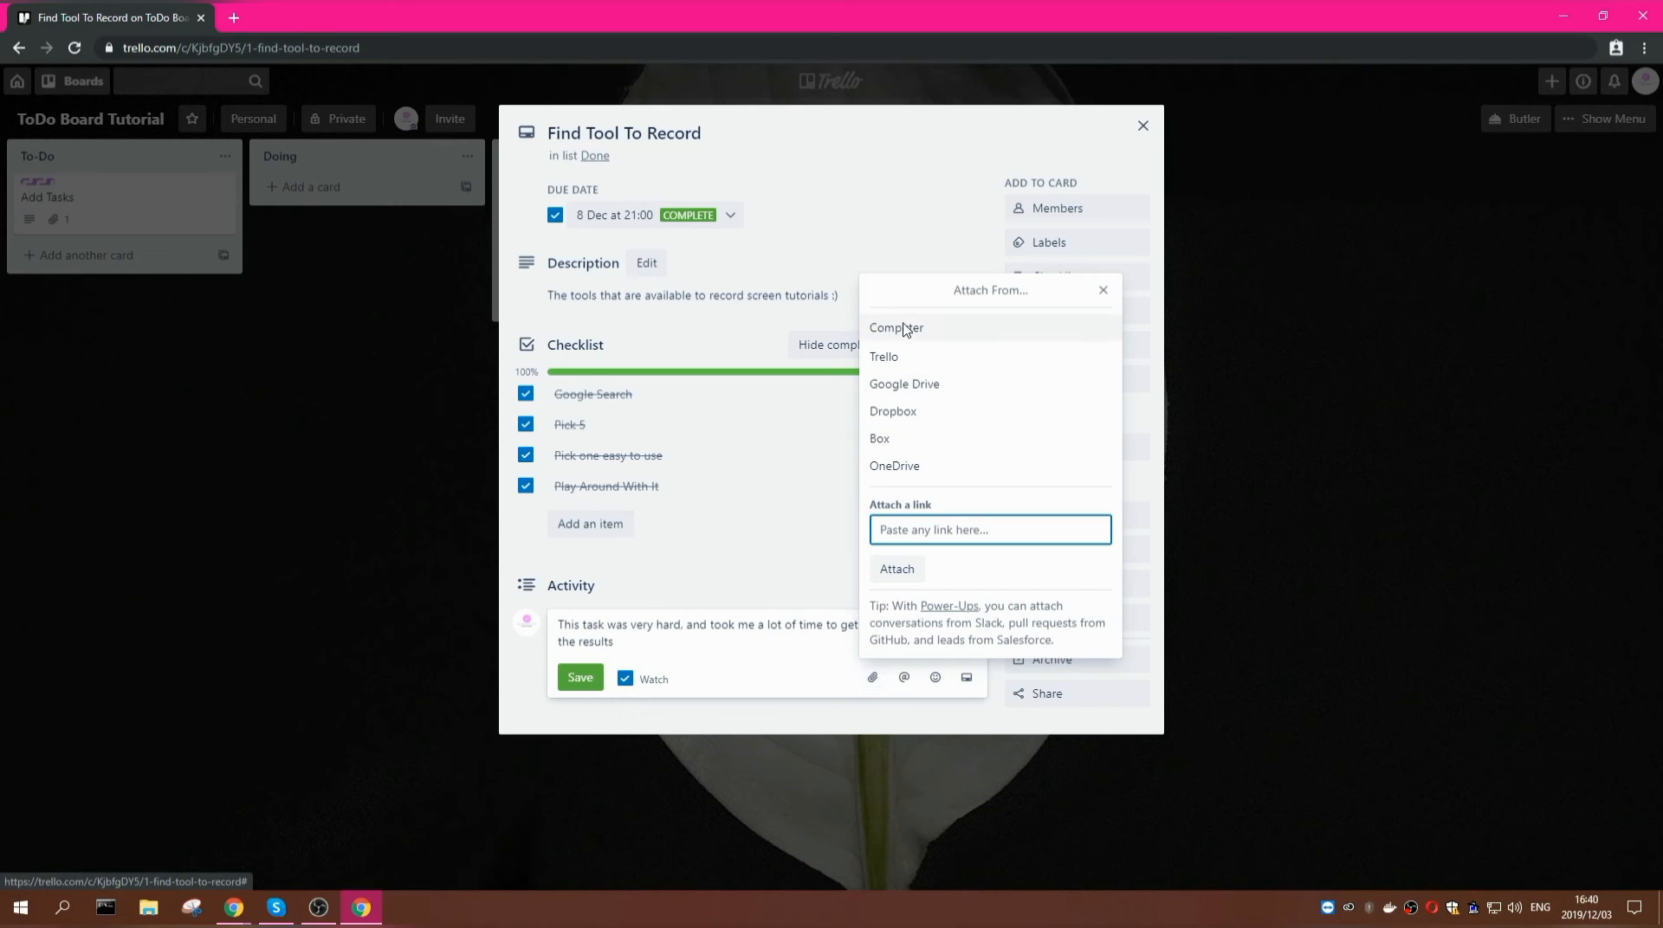
click(912, 358)
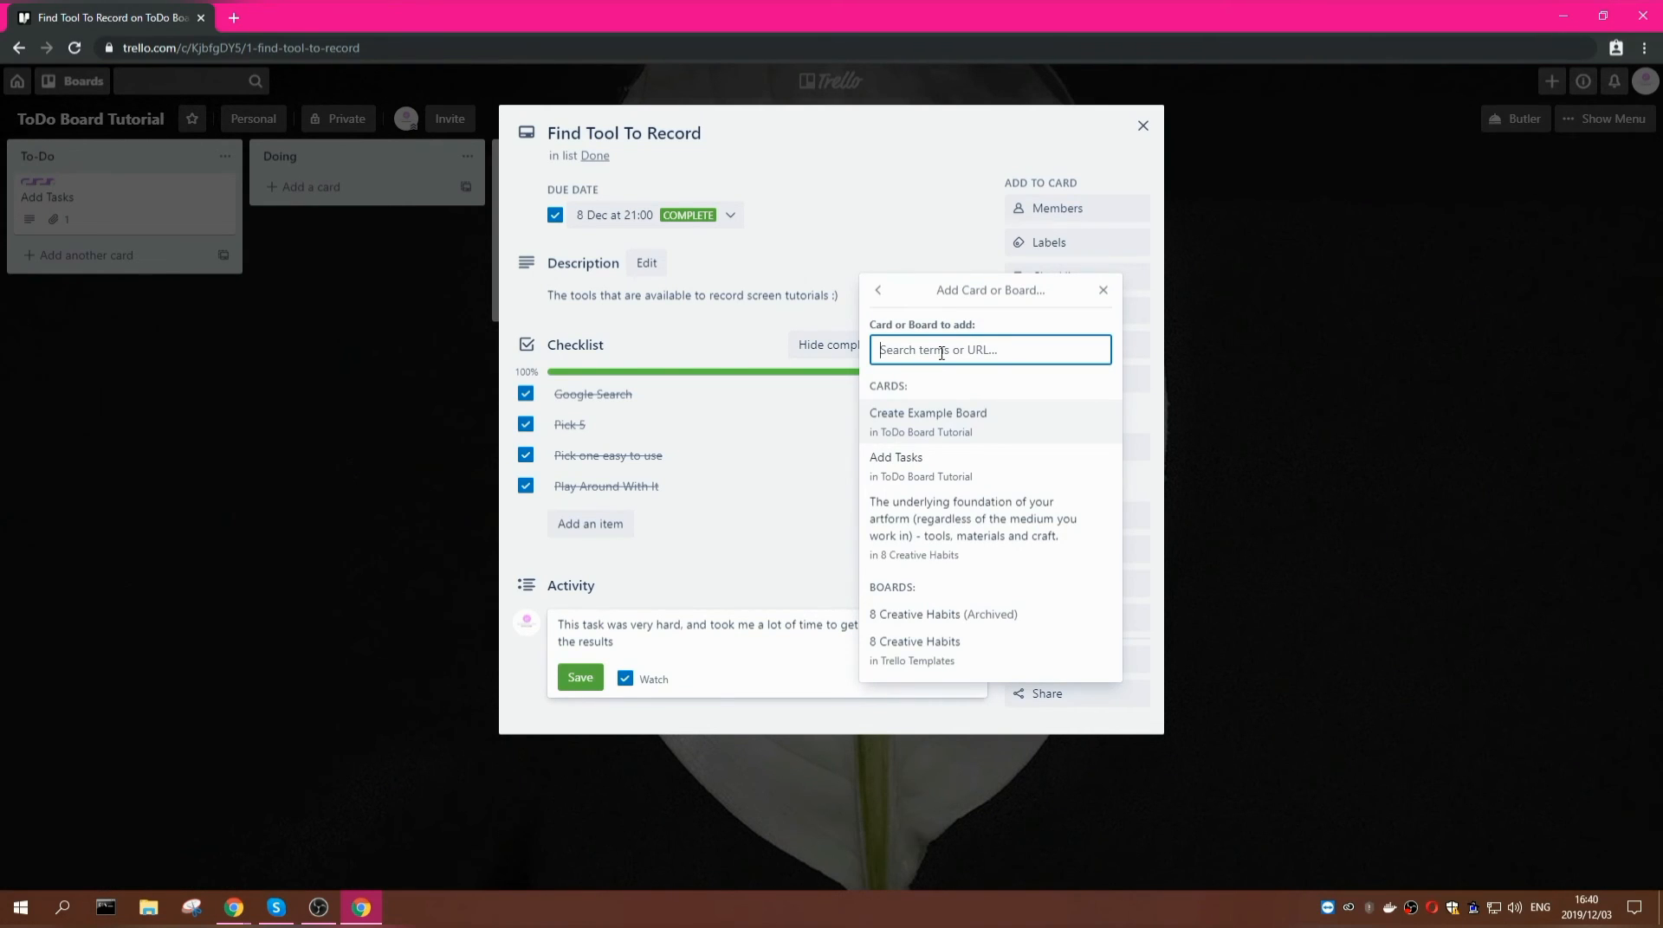
click(945, 424)
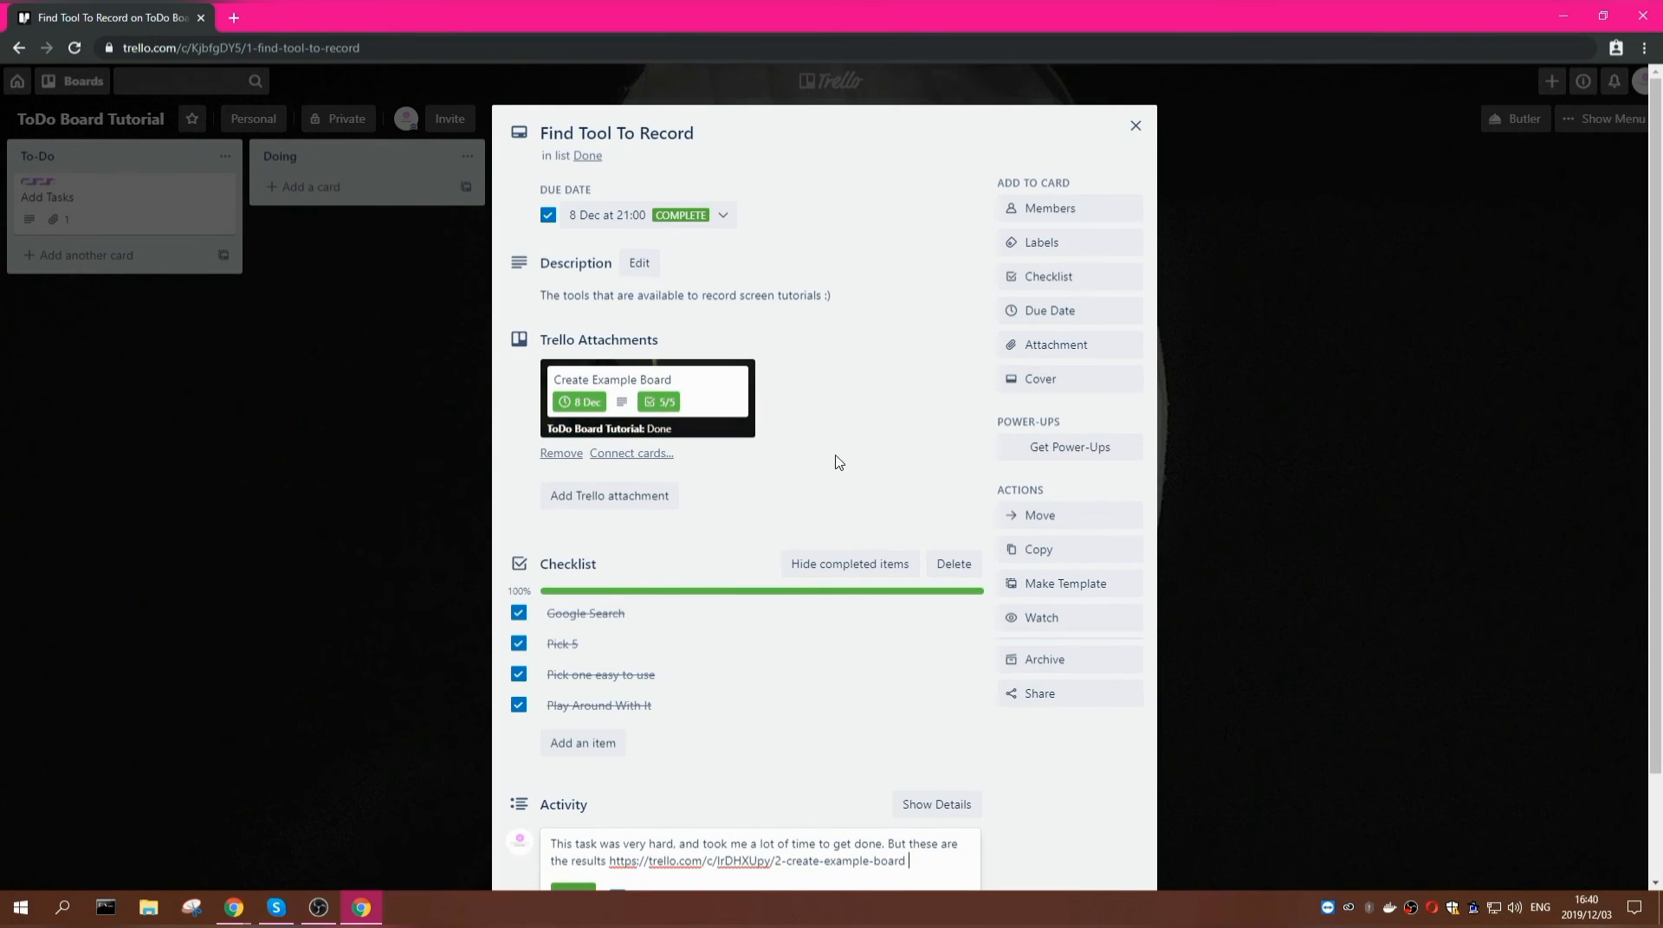
scroll(776, 572, down, 2)
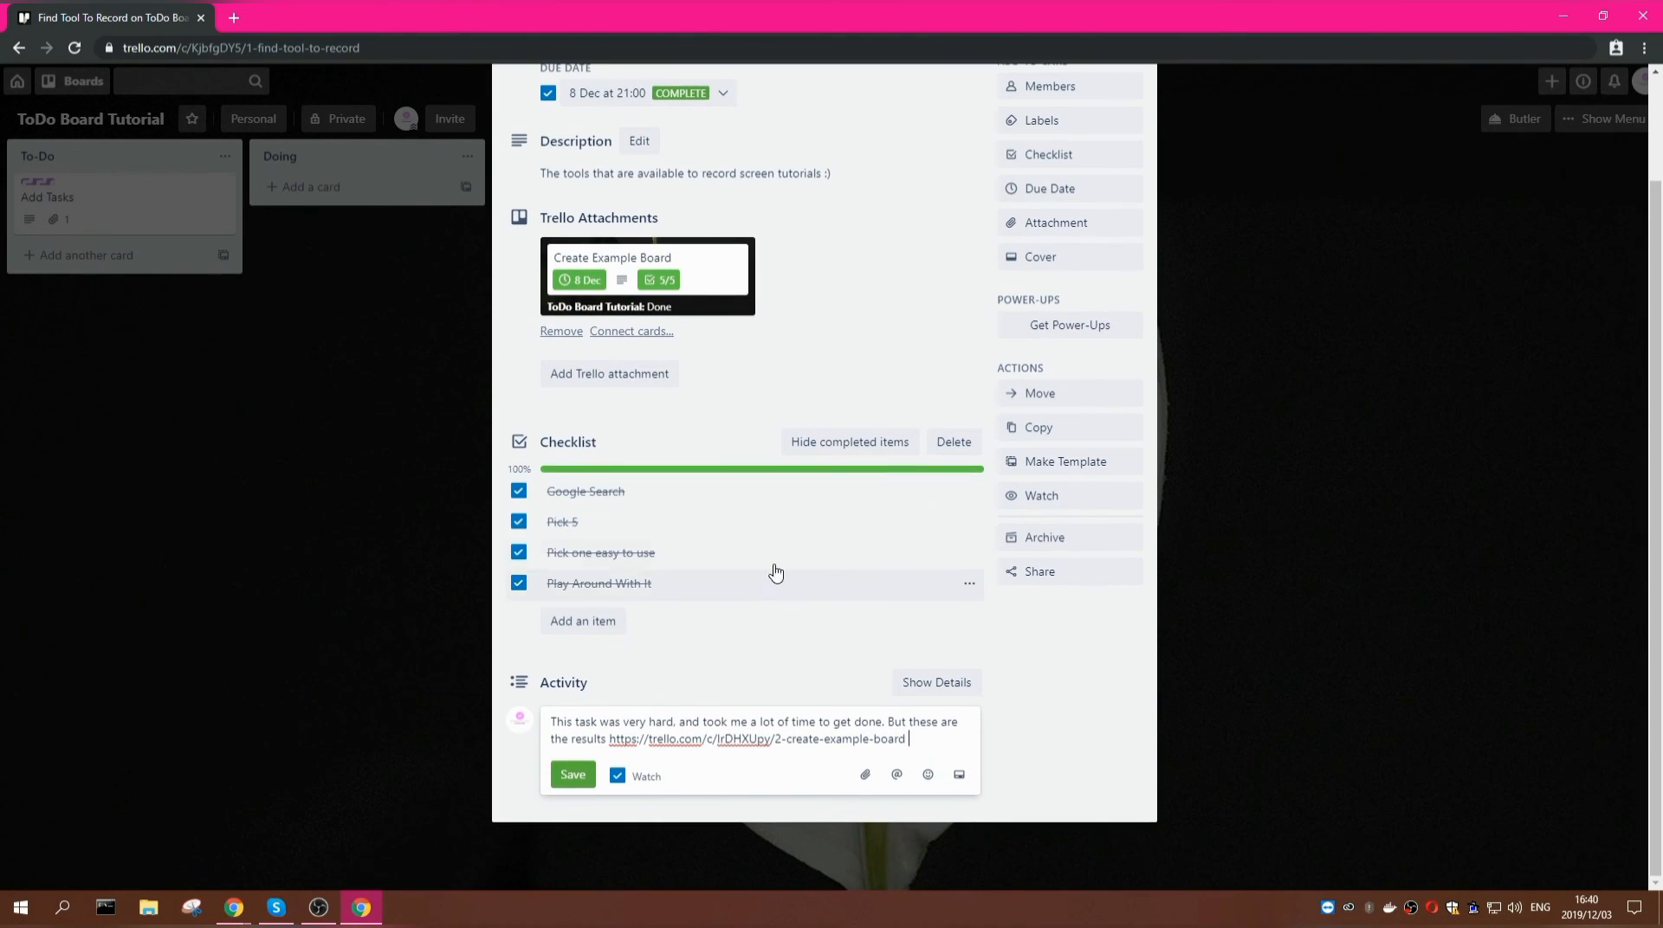
click(572, 774)
scroll(773, 346, down, 1)
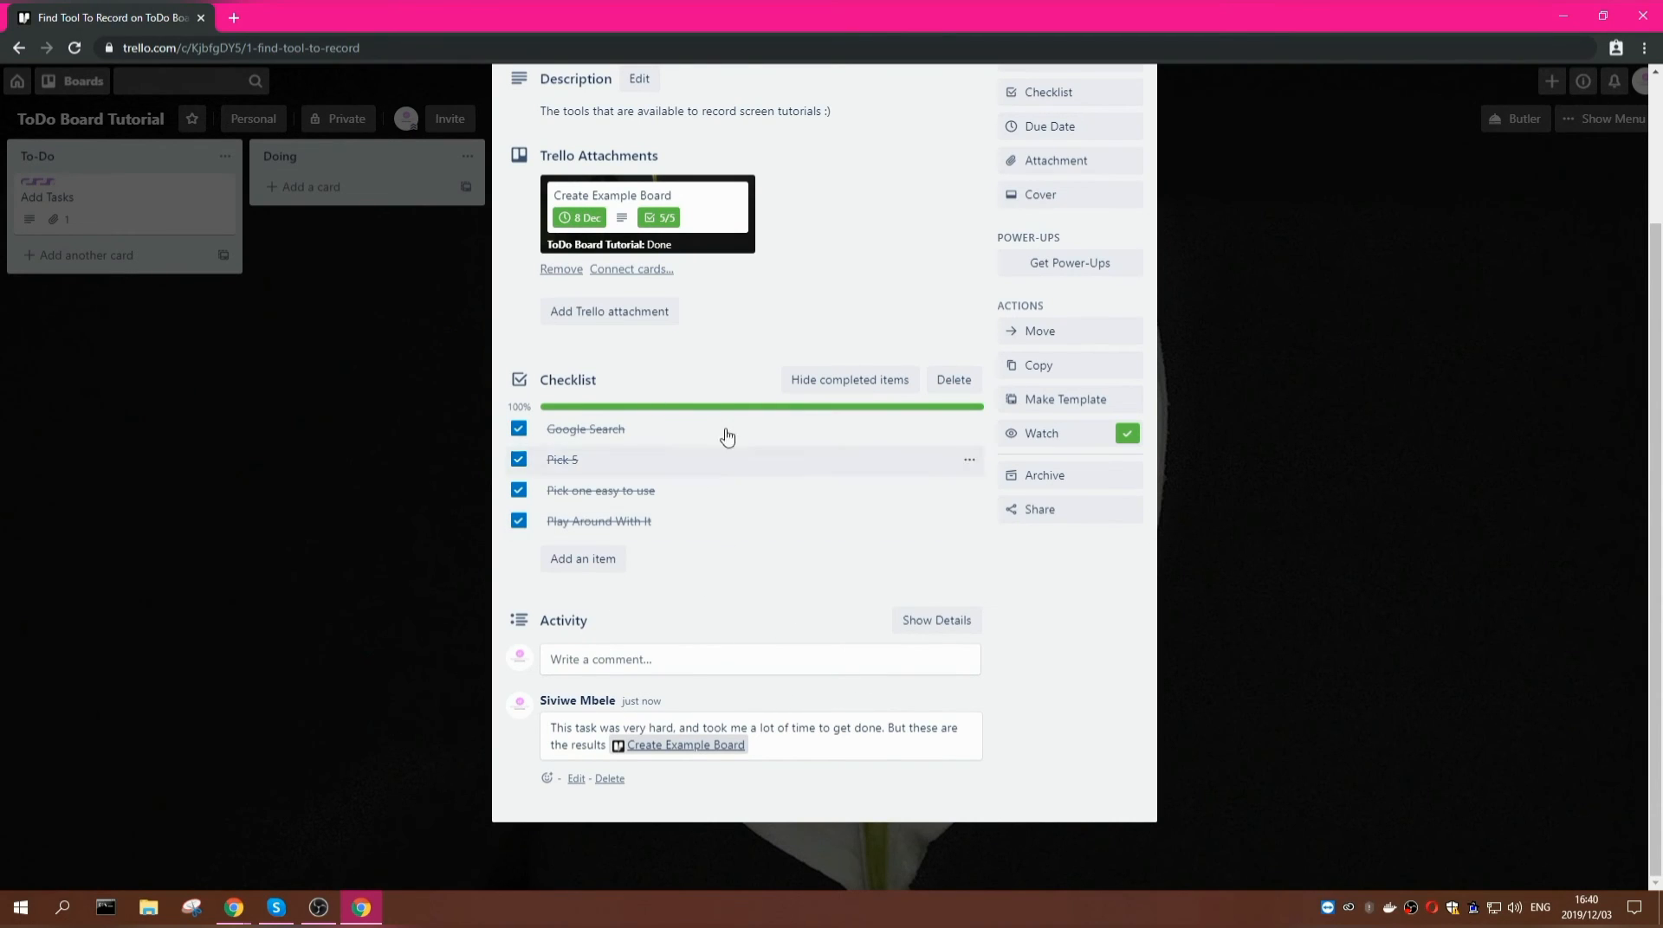
scroll(710, 290, up, 2)
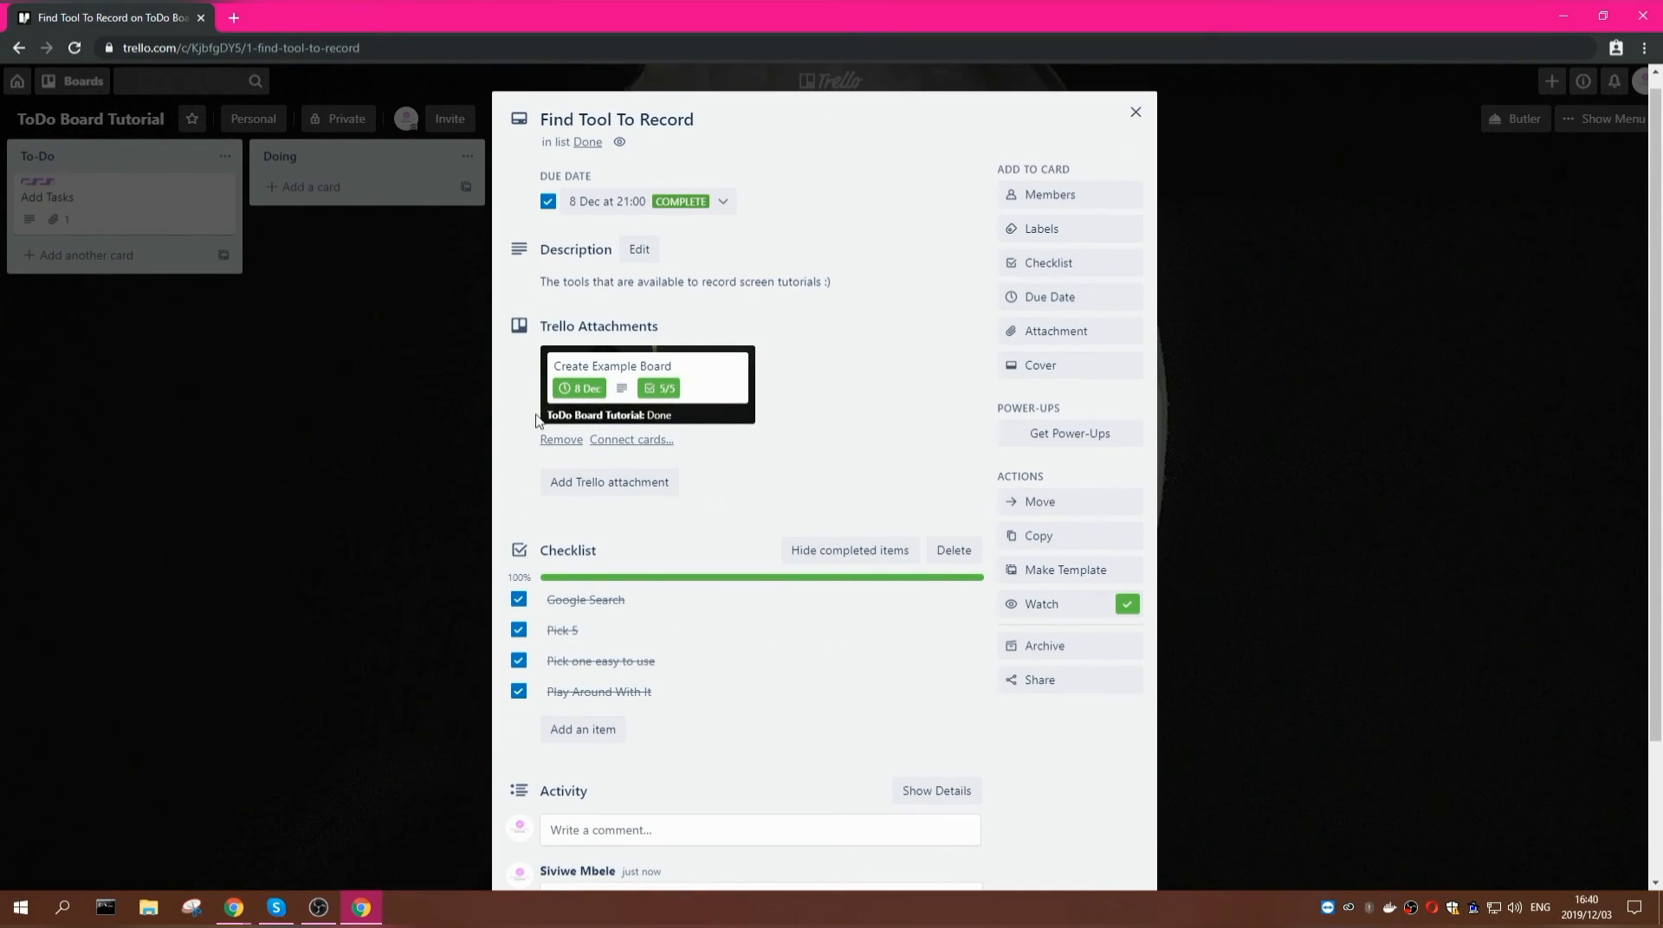
scroll(810, 462, down, 2)
scroll(838, 530, up, 2)
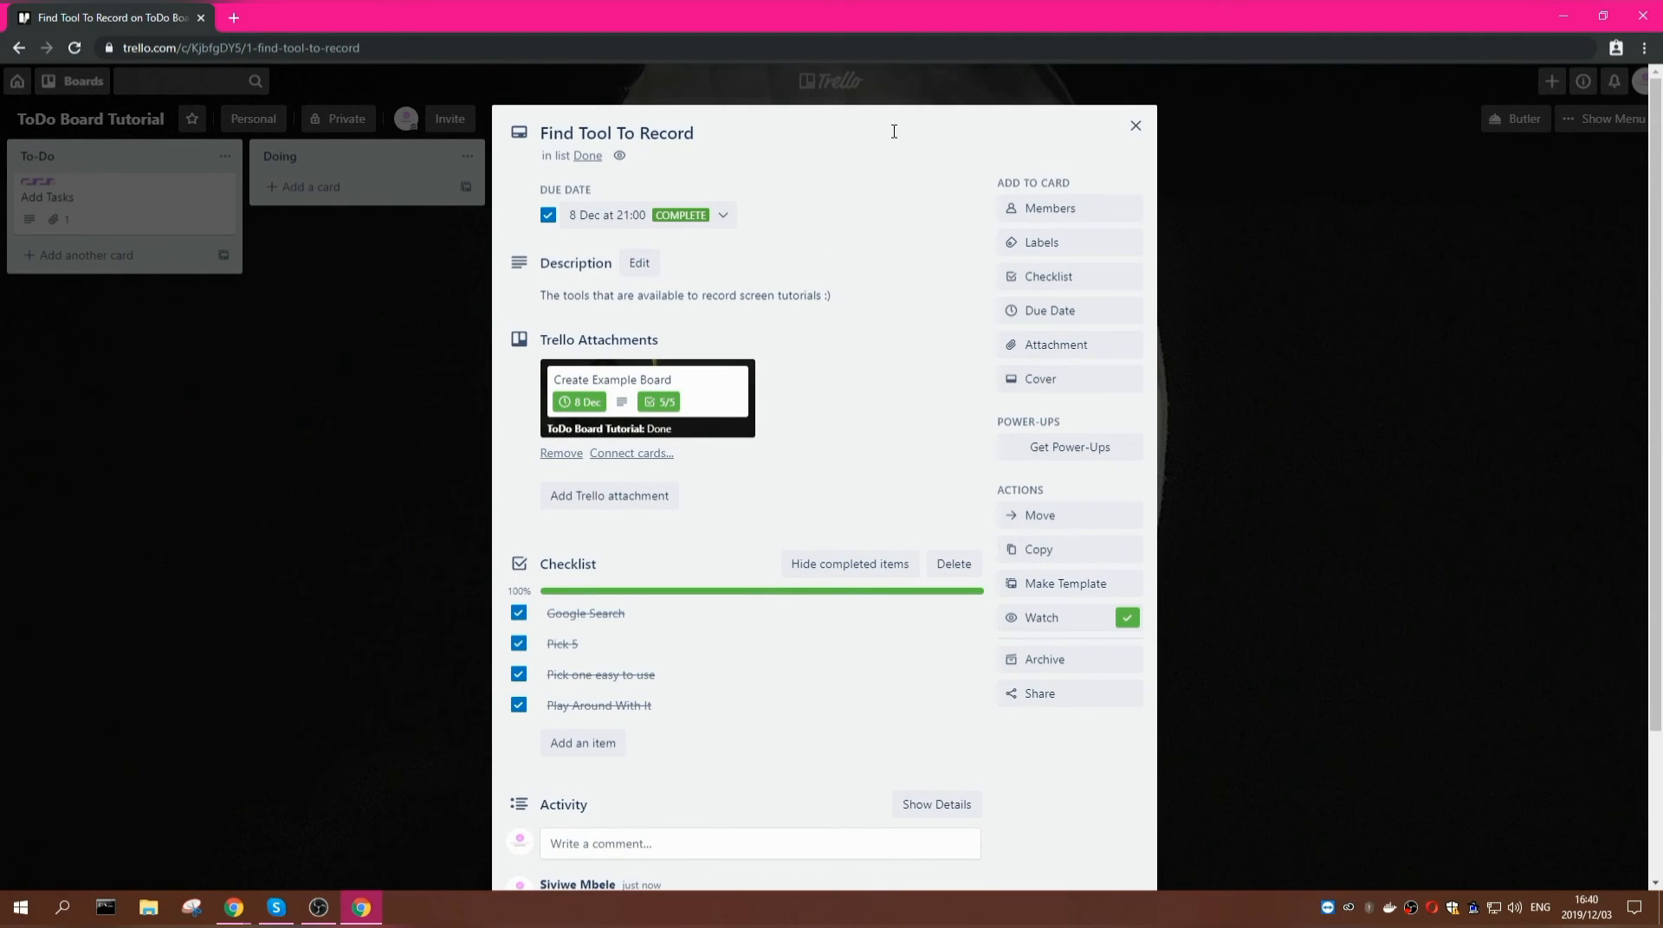
click(1135, 127)
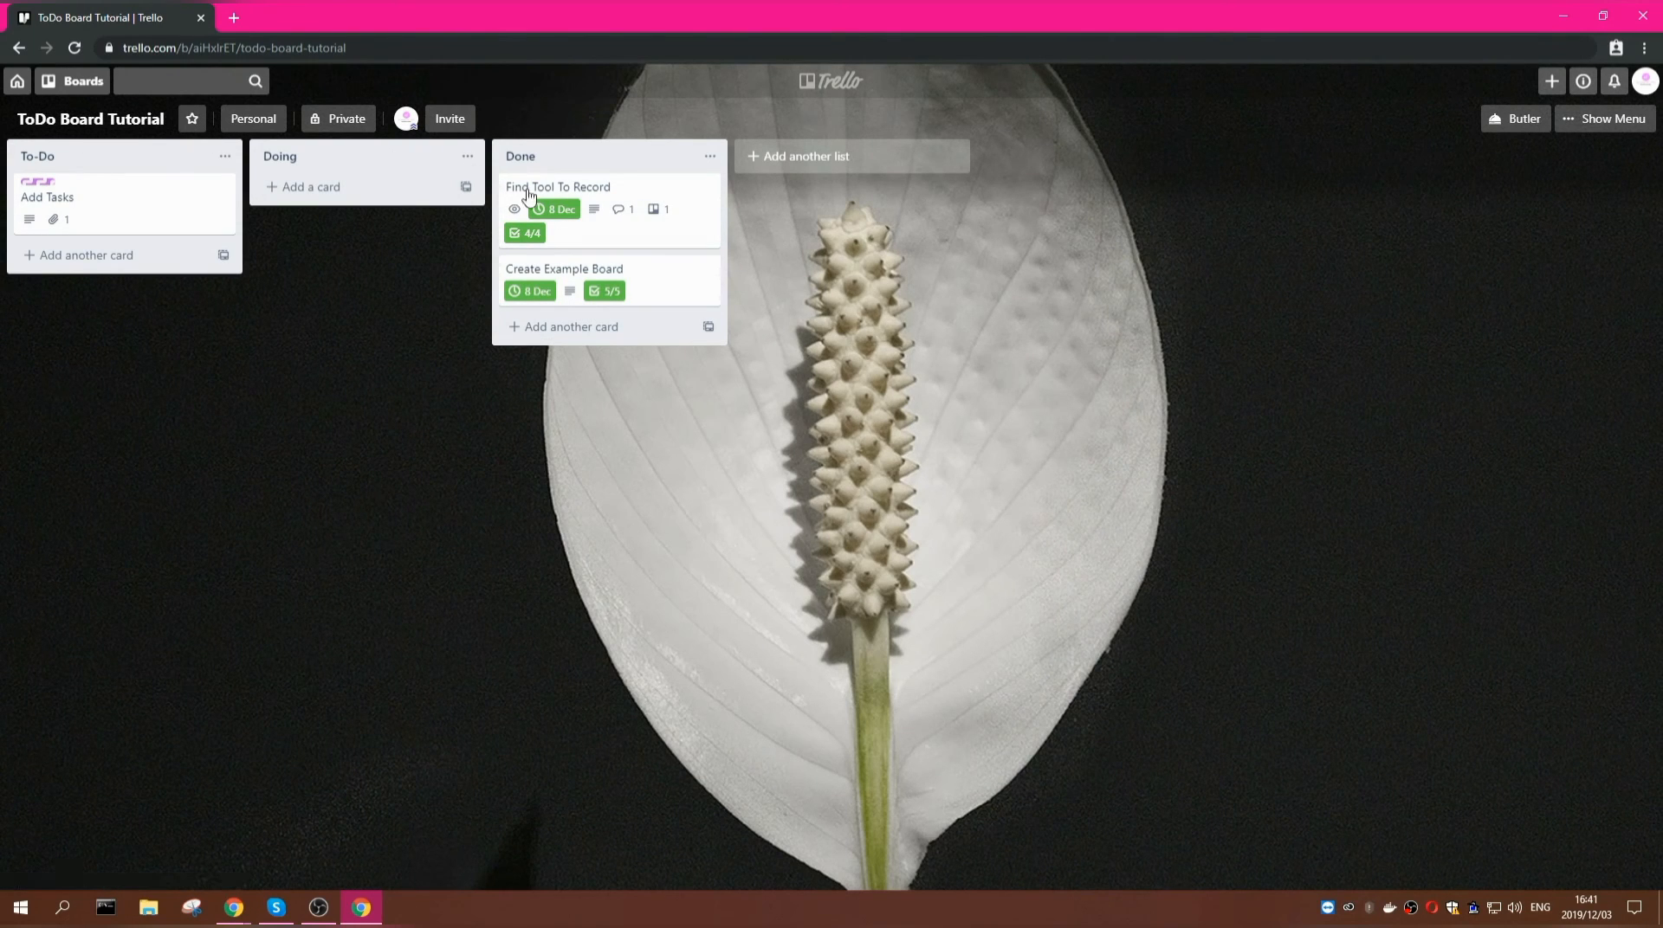
- Delete the comment and remove the "Create Example Board" attachment from the "Find Tool To Record" card
click(634, 195)
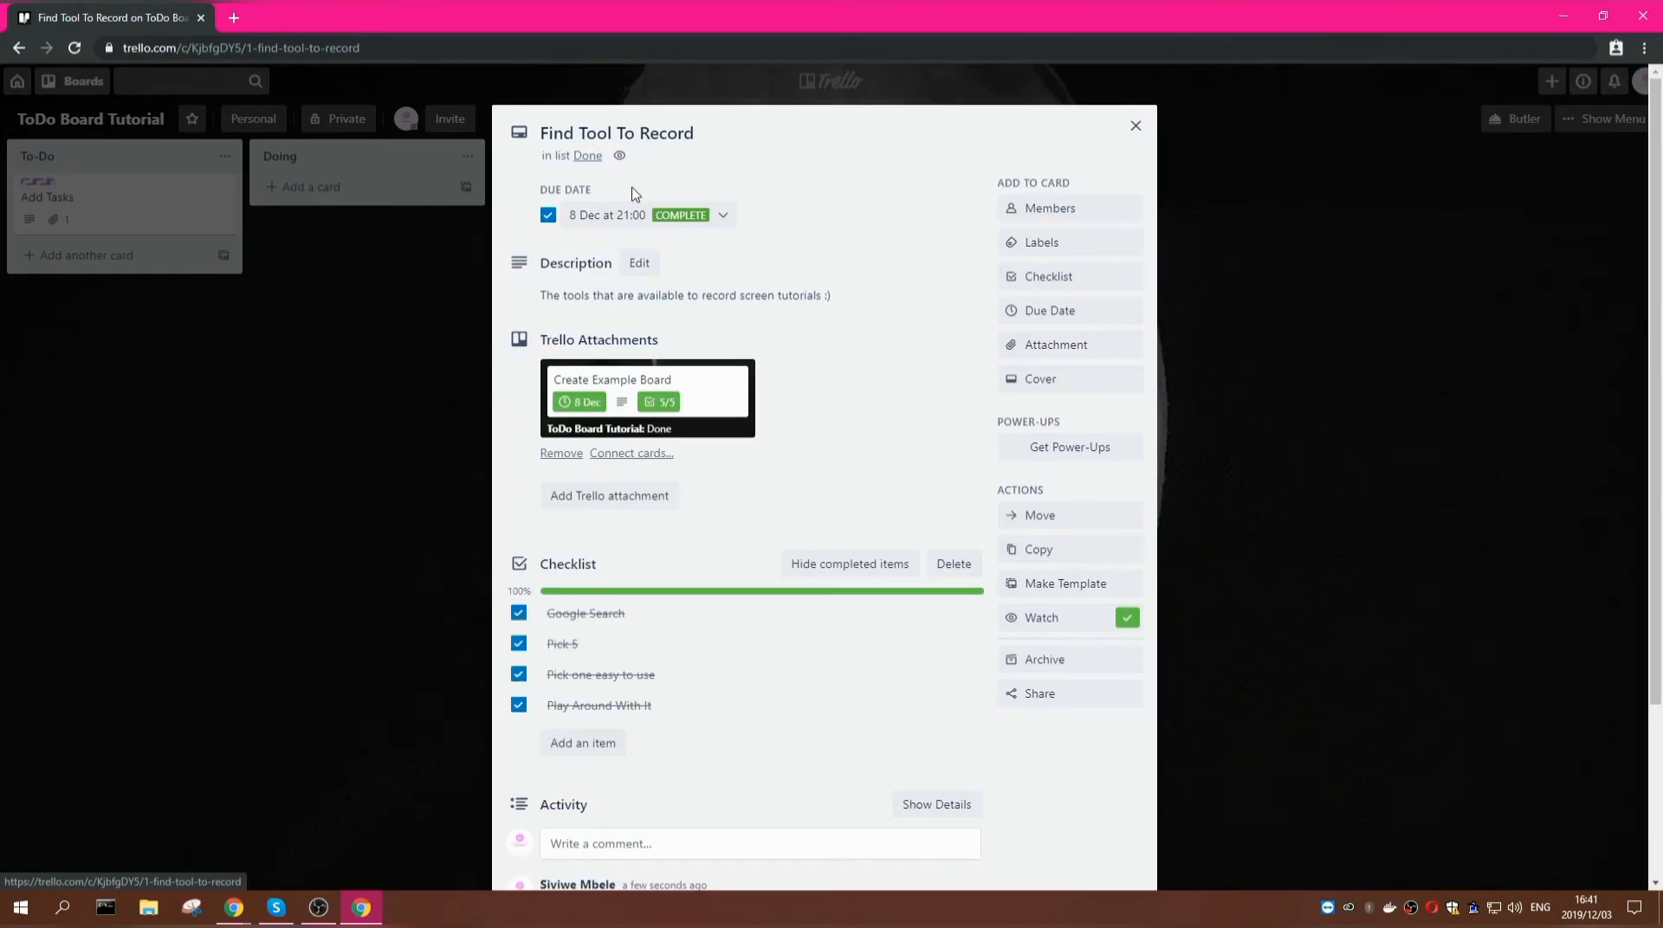
scroll(709, 444, down, 3)
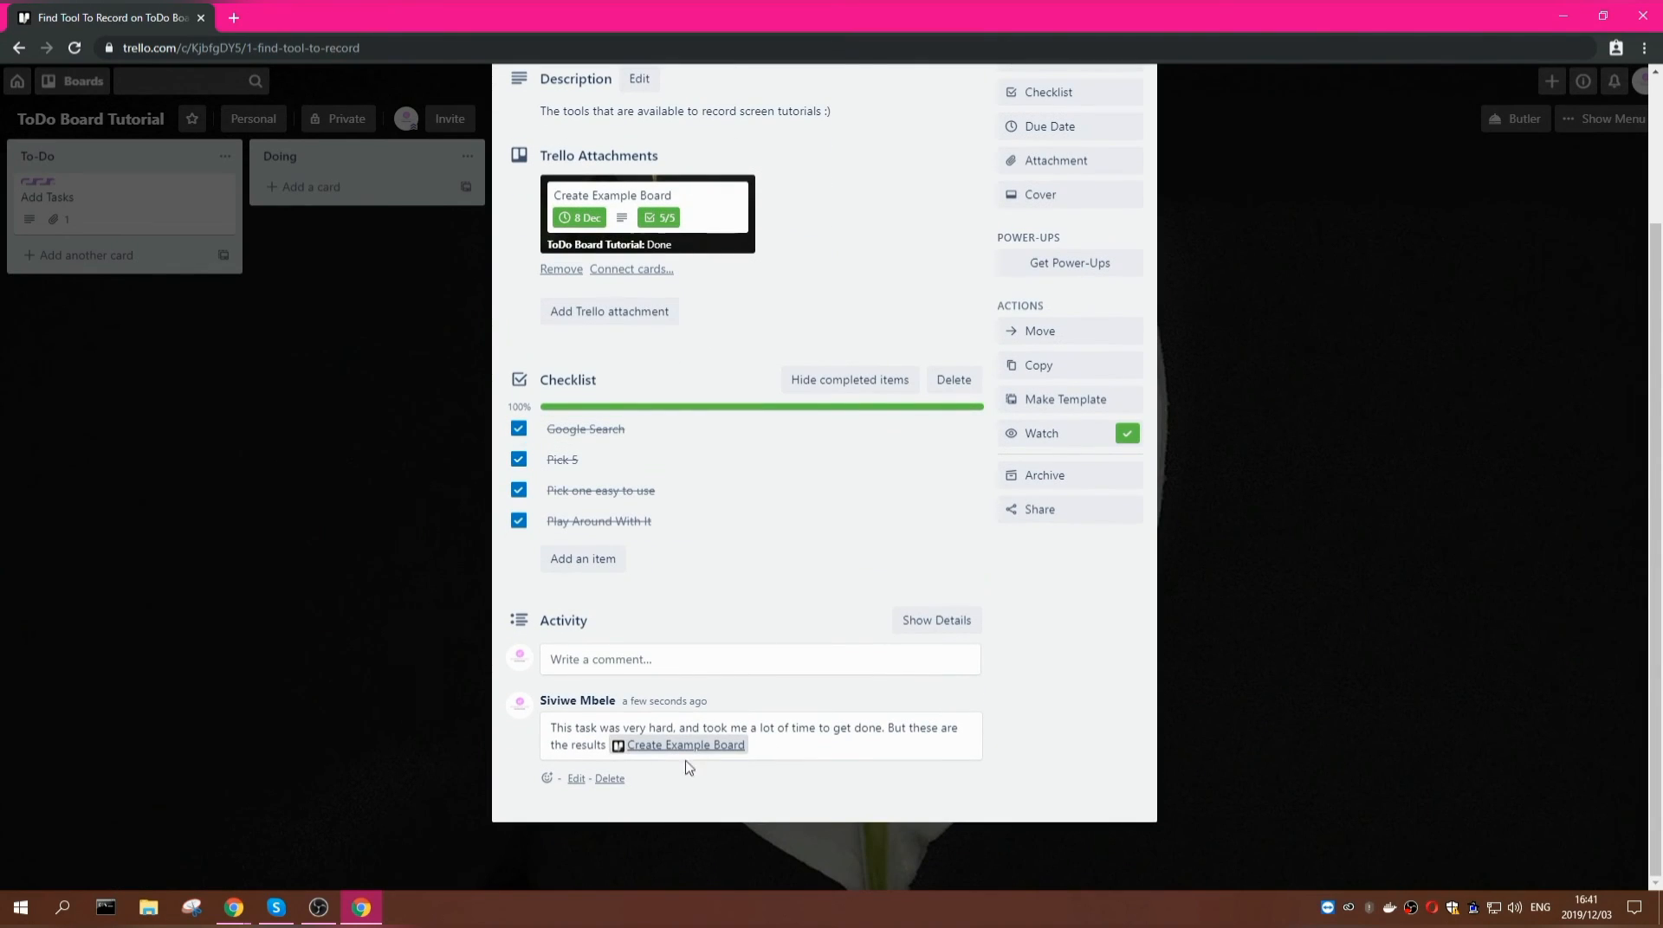
click(609, 779)
click(725, 743)
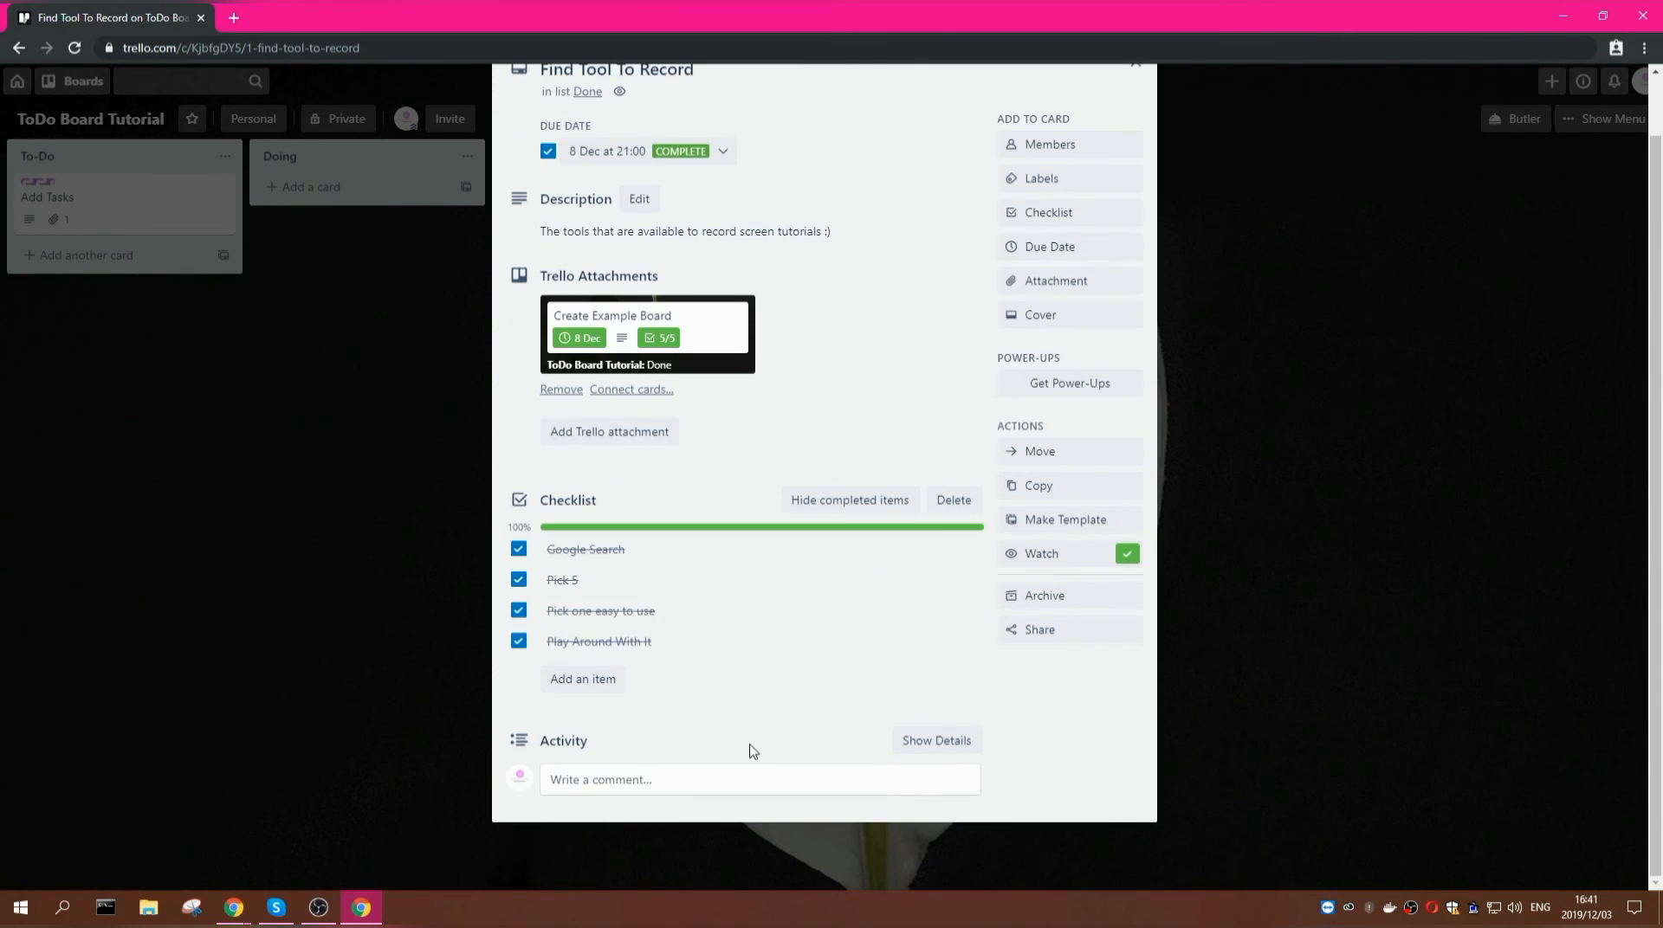
click(561, 390)
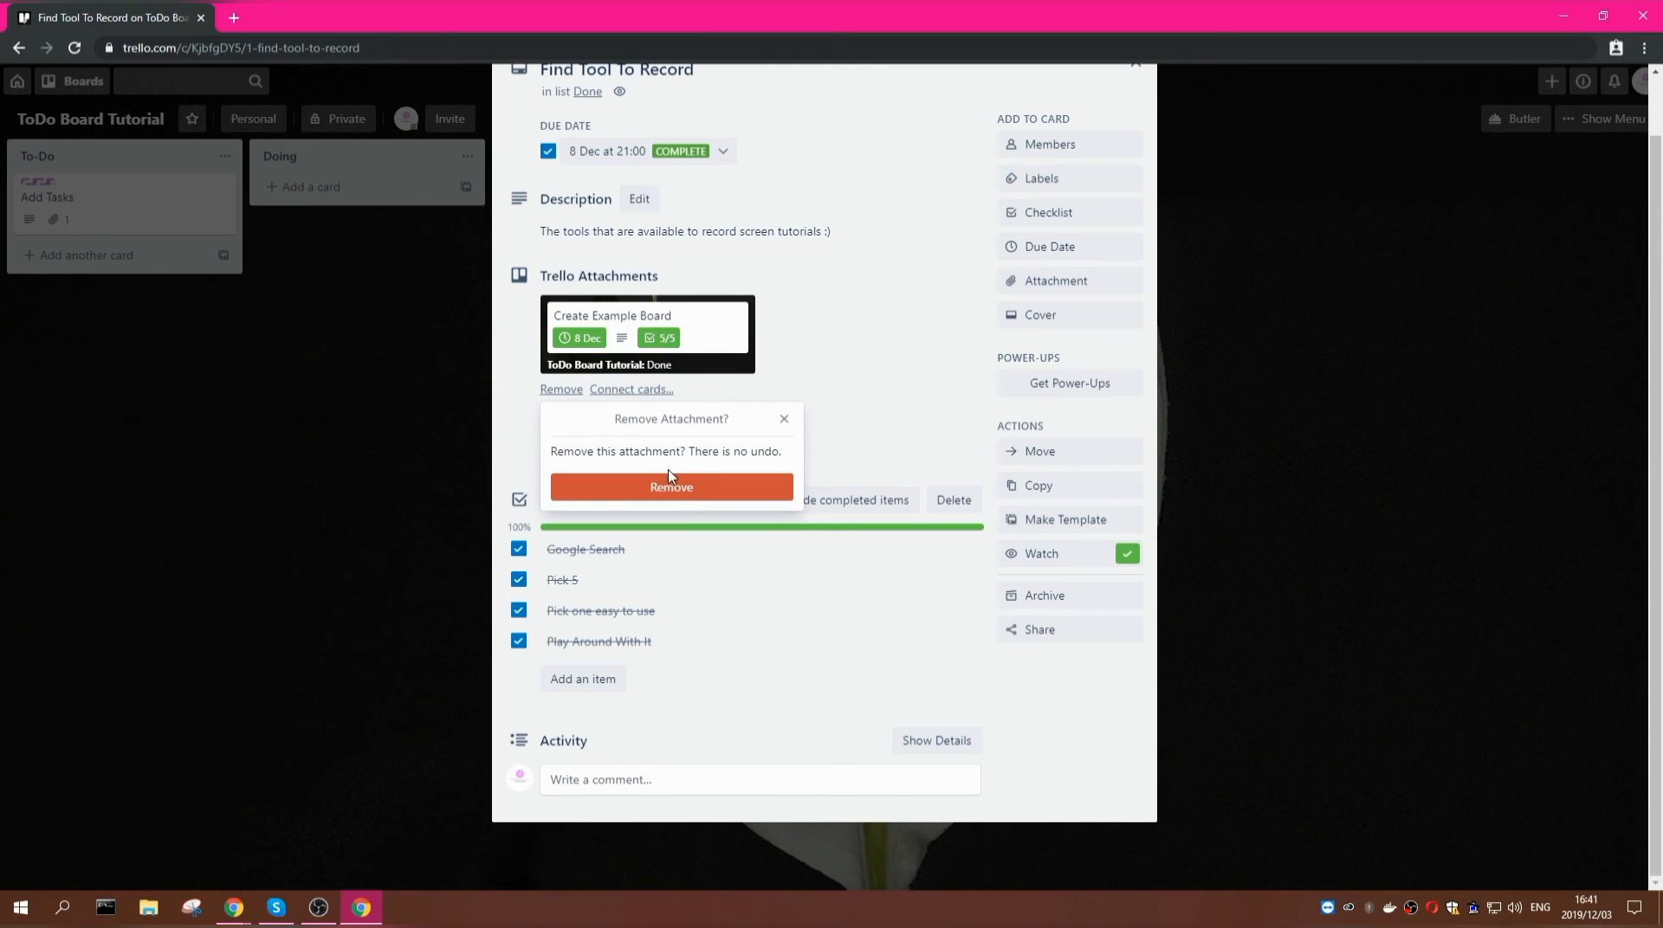
click(690, 500)
- Mark the "Find Tool To Record" due date as not complete, uncheck all four checklist items and close the card
click(555, 215)
click(525, 396)
click(526, 424)
click(526, 456)
click(527, 489)
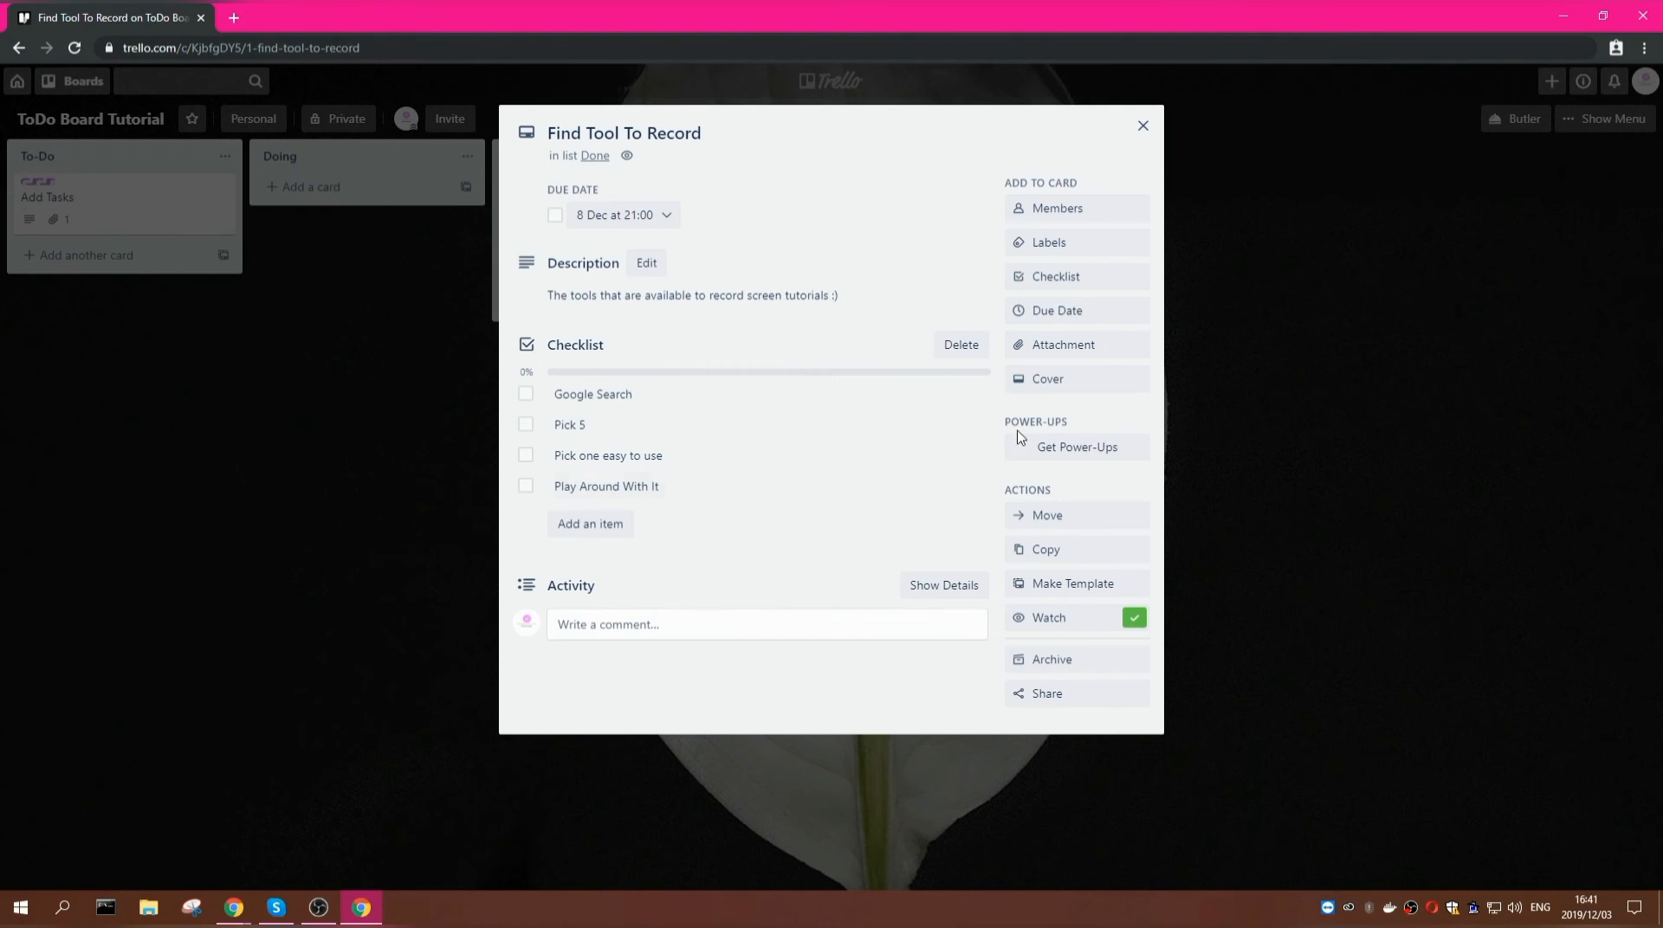
click(1142, 126)
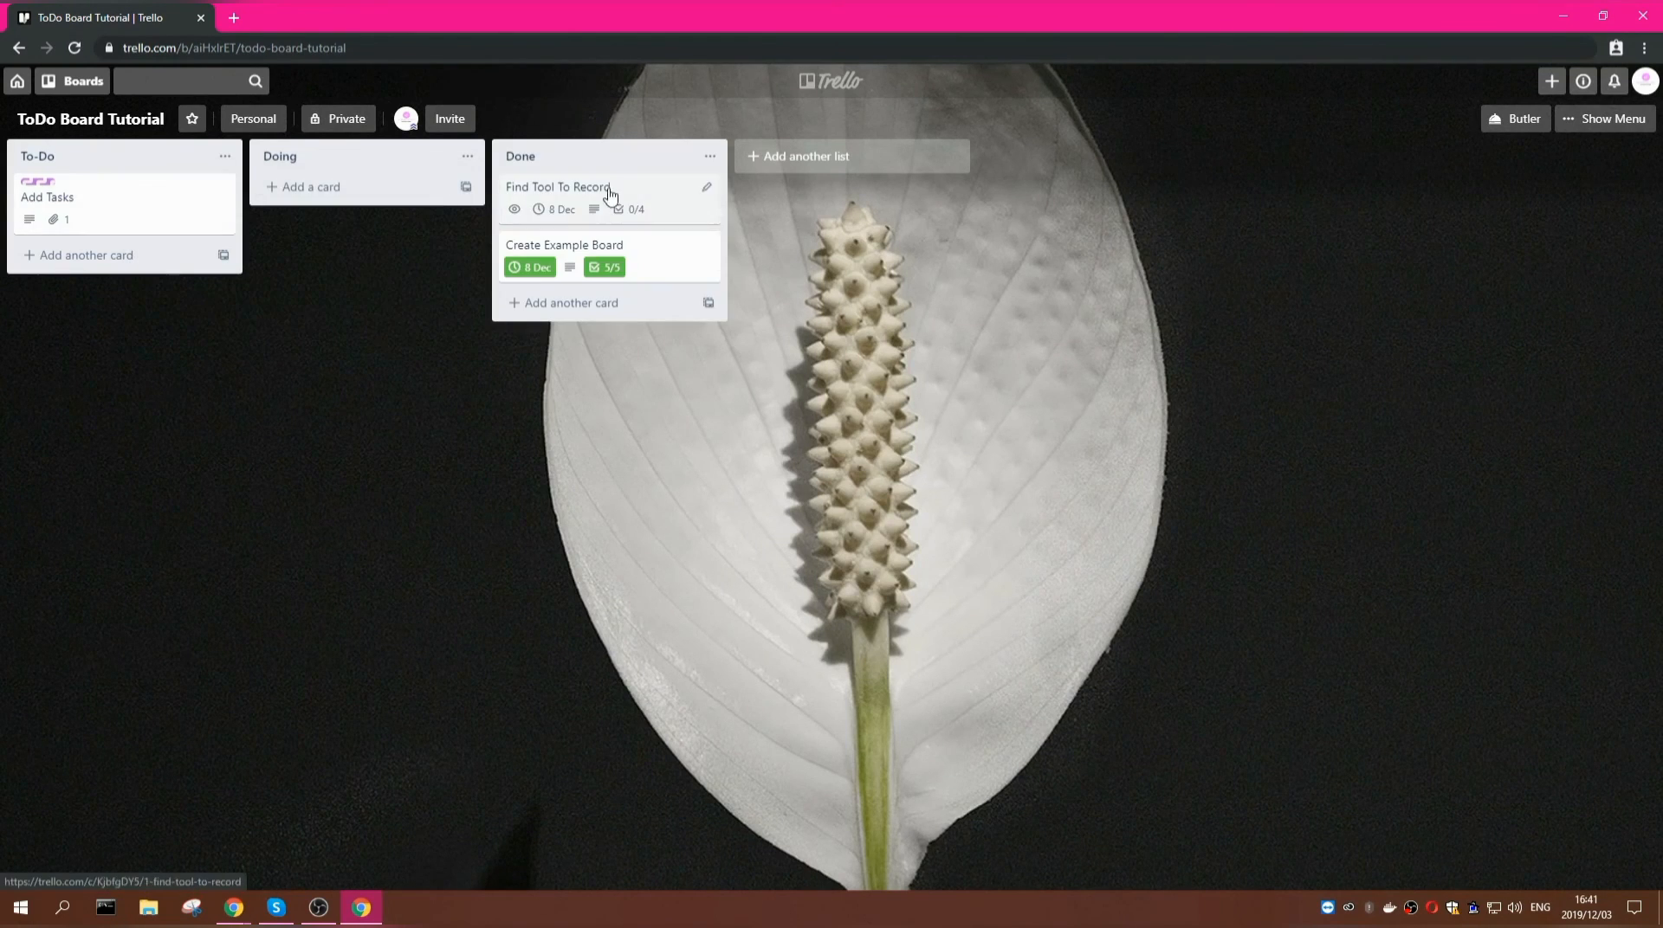
- Move the "Find Tool To Record" card from the Done list back to To-Do
drag(665, 211, 173, 260)
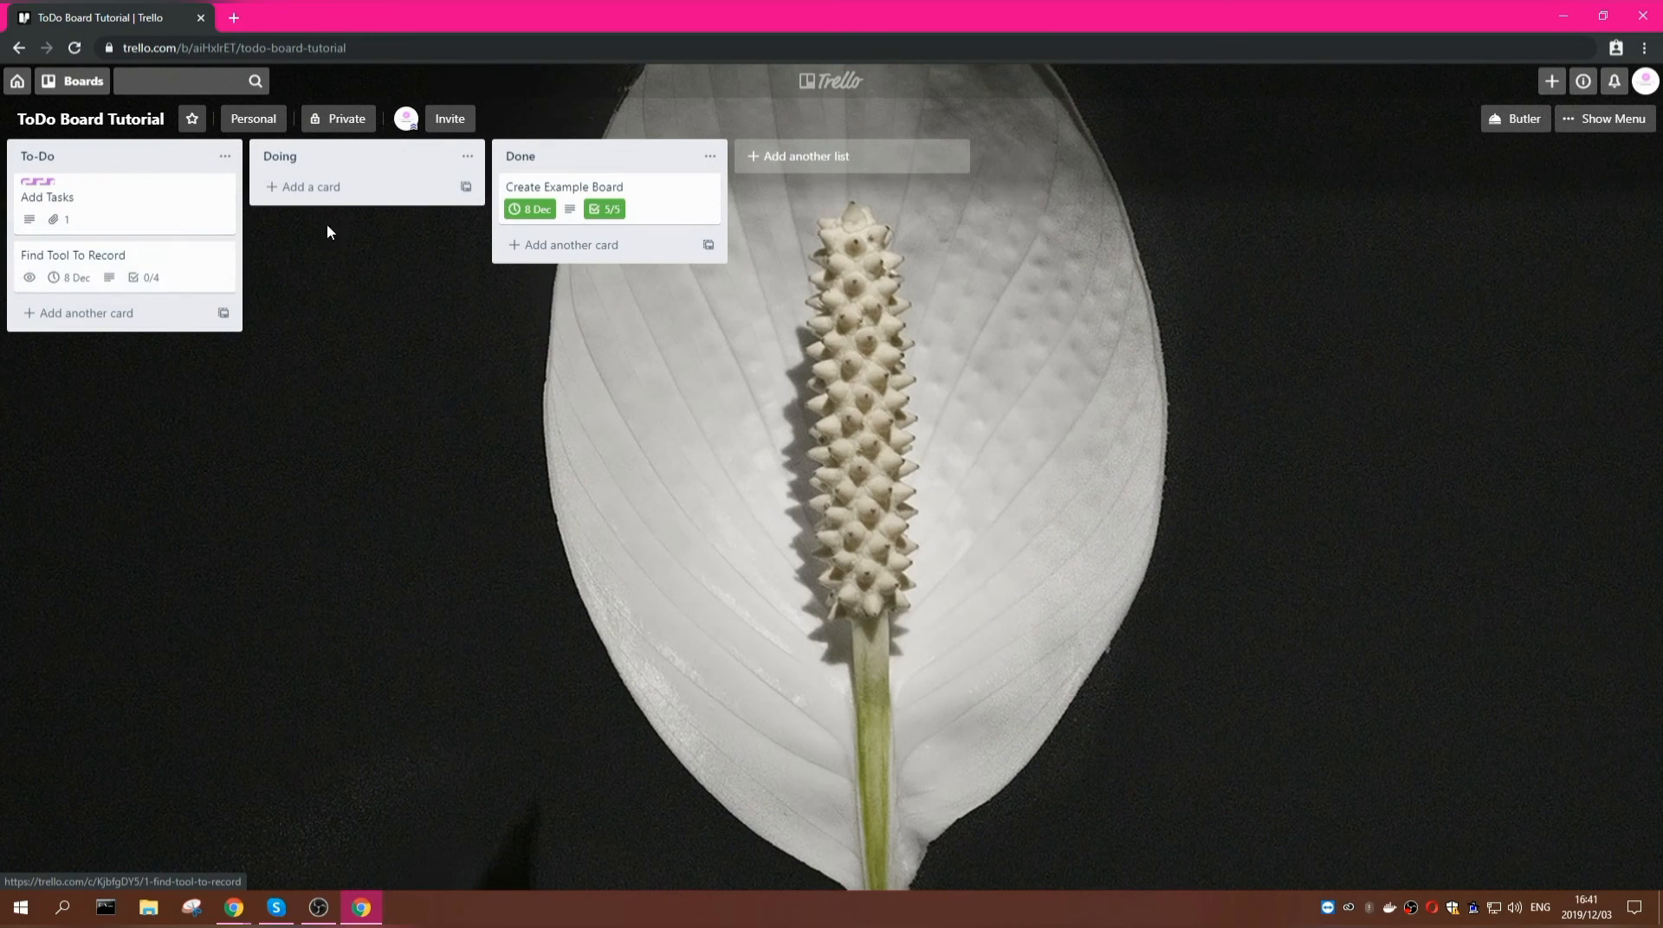
- Mark the "Create Example Board" due date as not complete, uncheck all five checklist items and move the card to To-Do
click(647, 206)
click(555, 215)
click(525, 425)
click(526, 455)
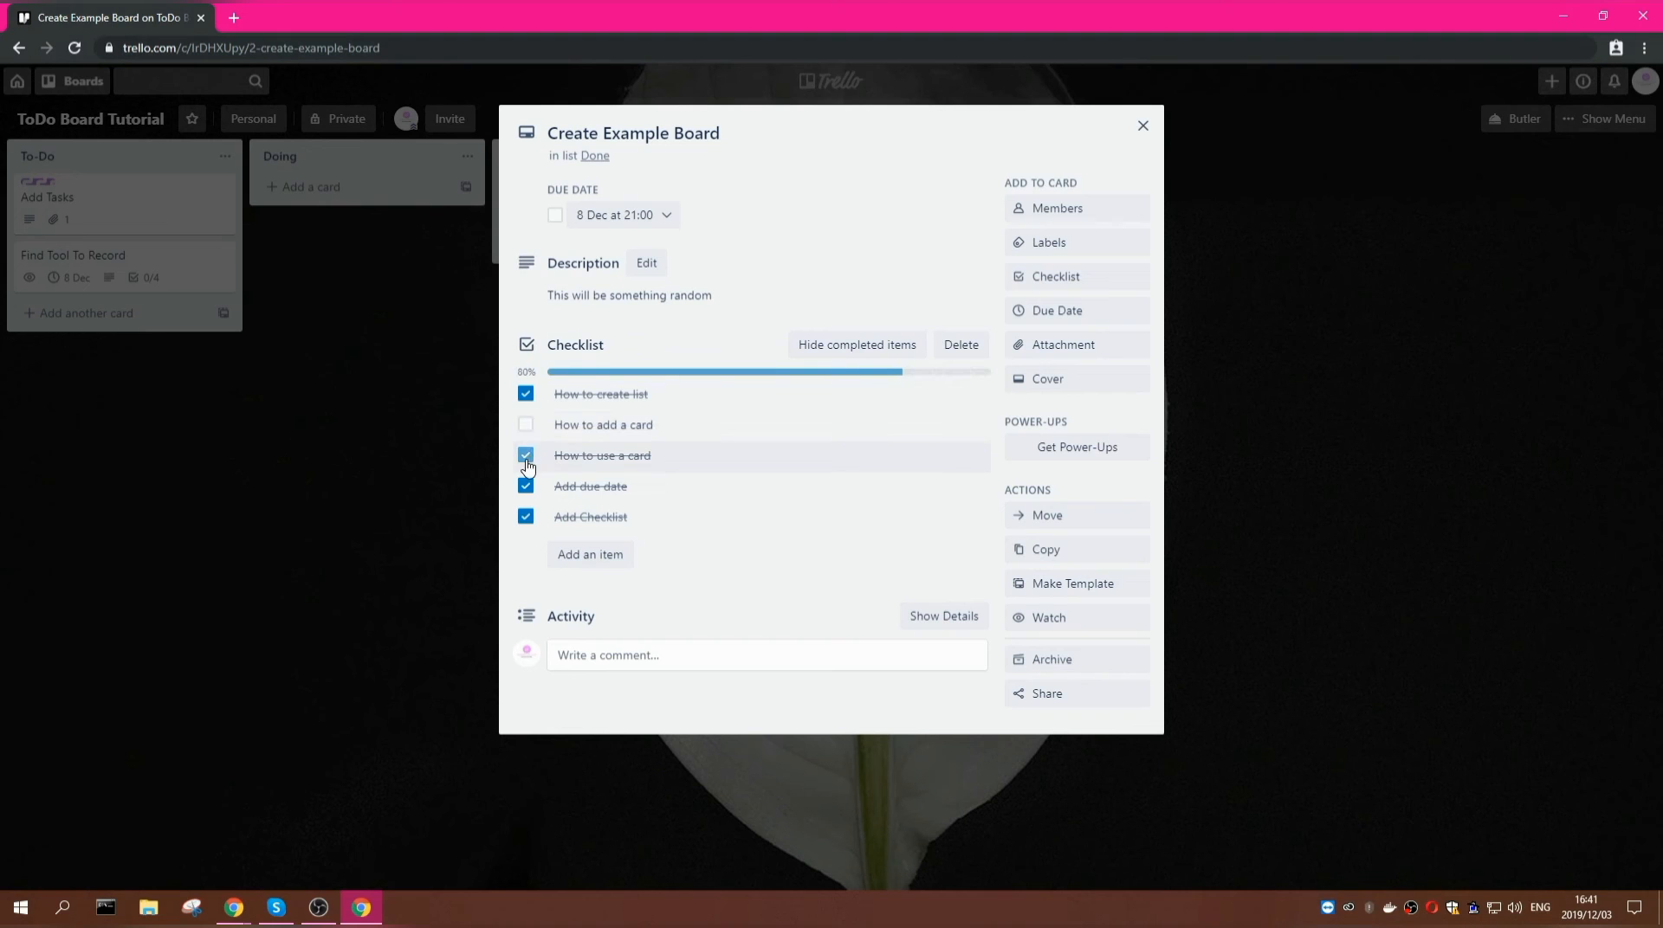
click(525, 394)
click(525, 486)
click(526, 517)
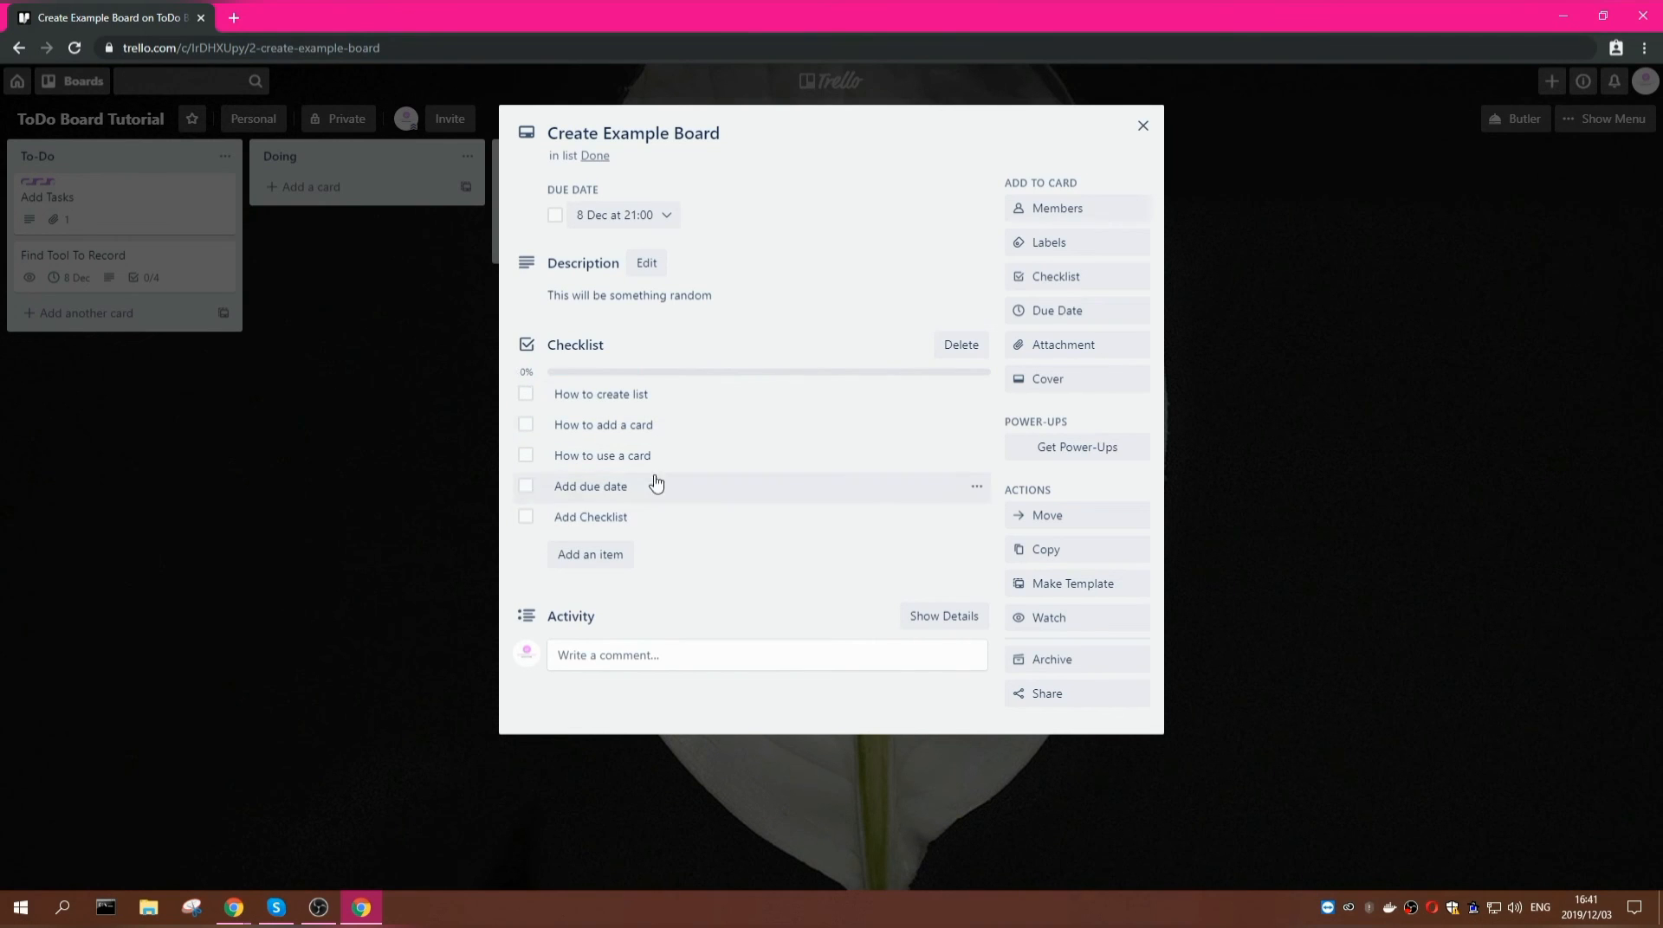
click(1143, 126)
drag(635, 196, 177, 316)
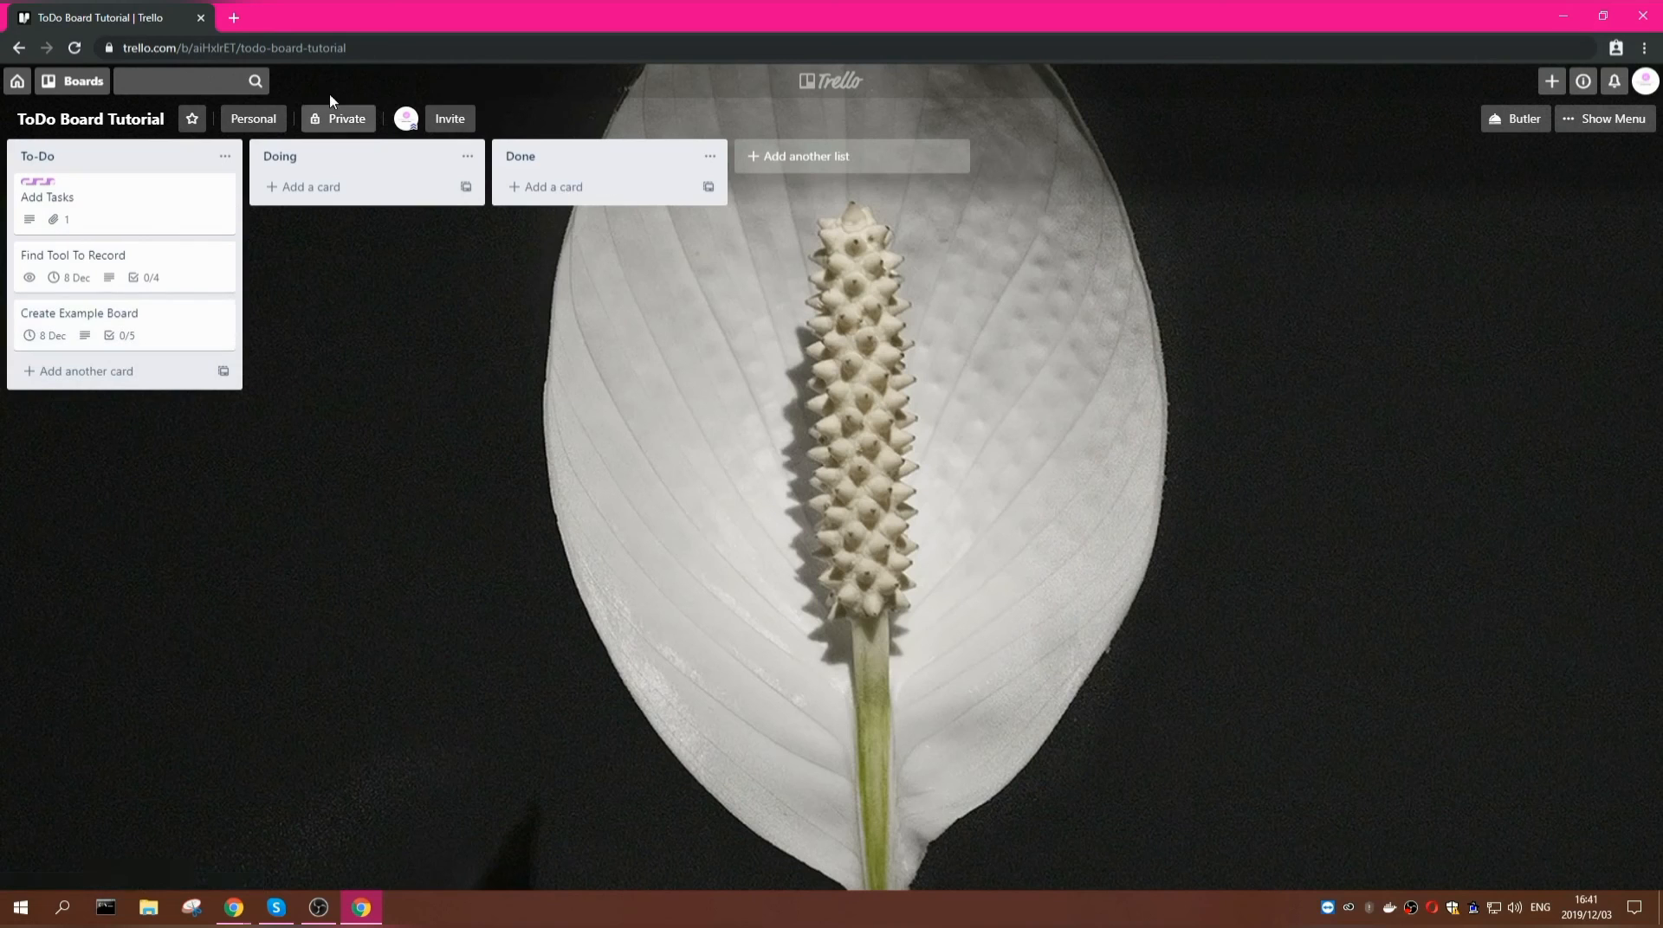
- Rename the board as "Template Board"
click(103, 118)
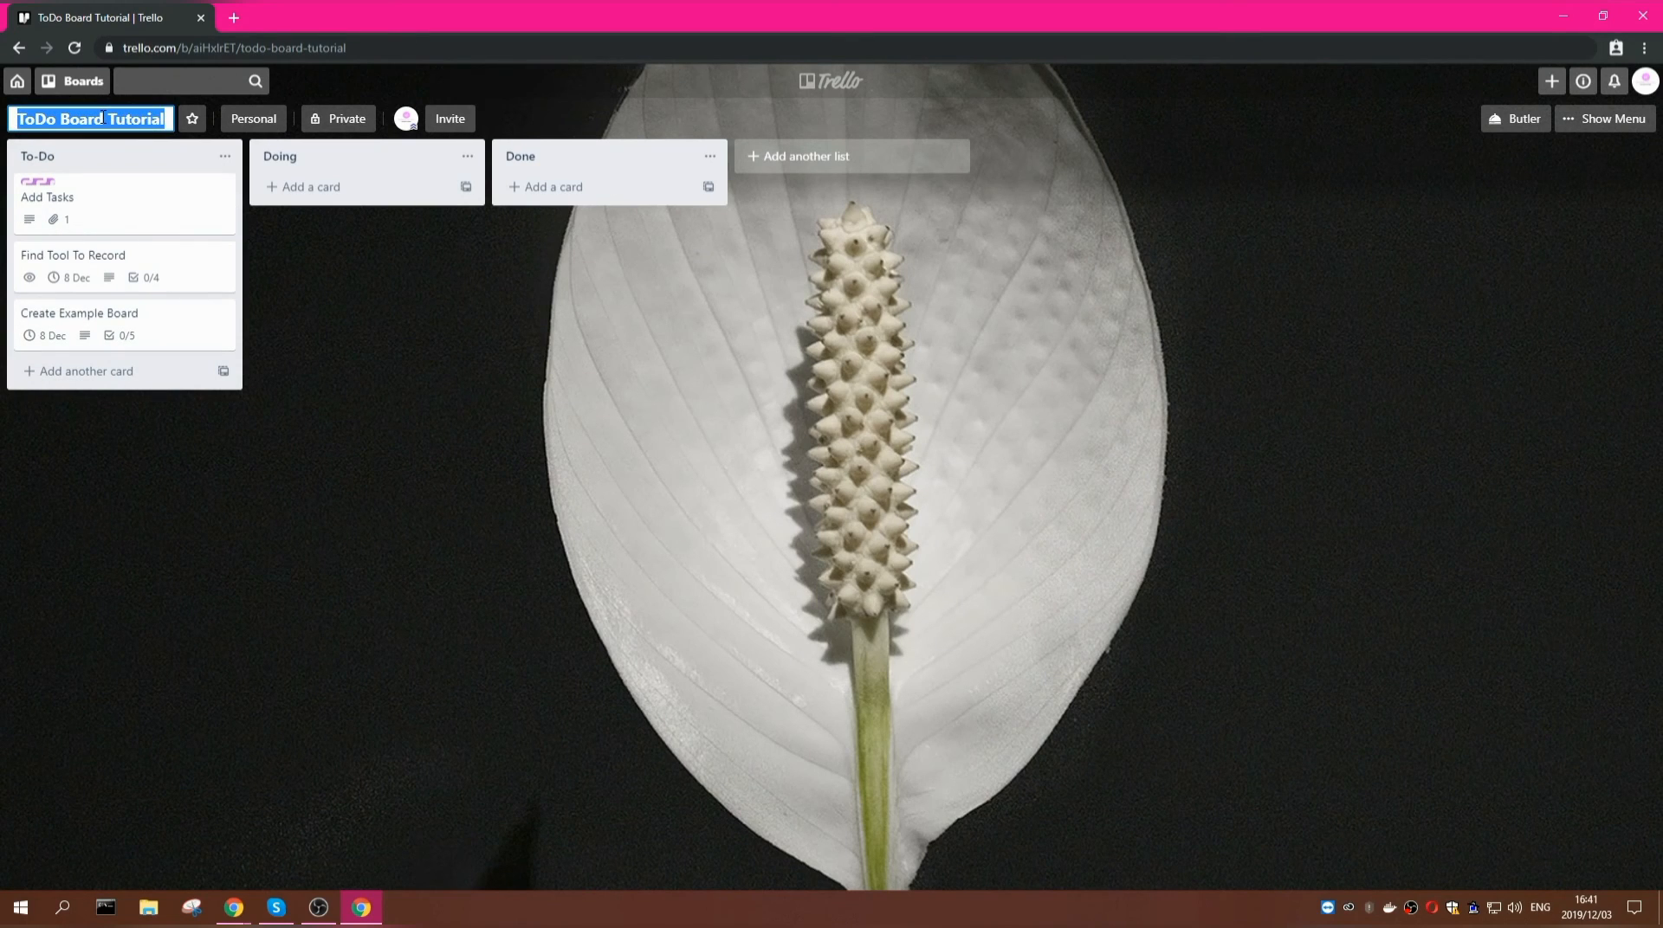
text(Templat)
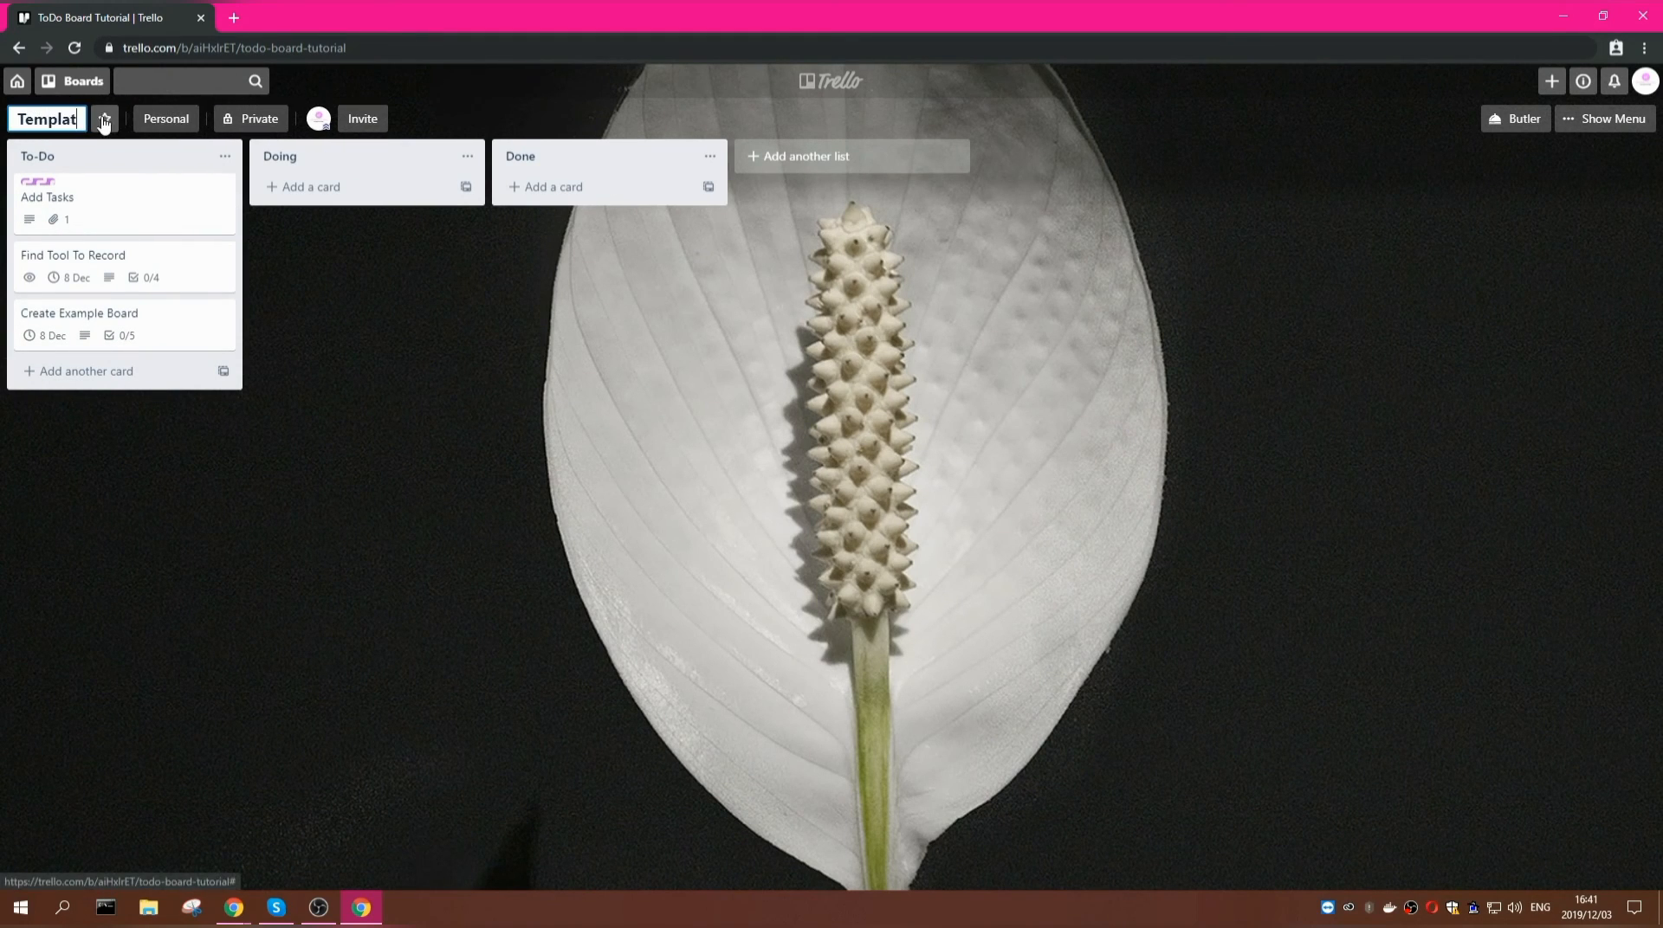
text(e Board)
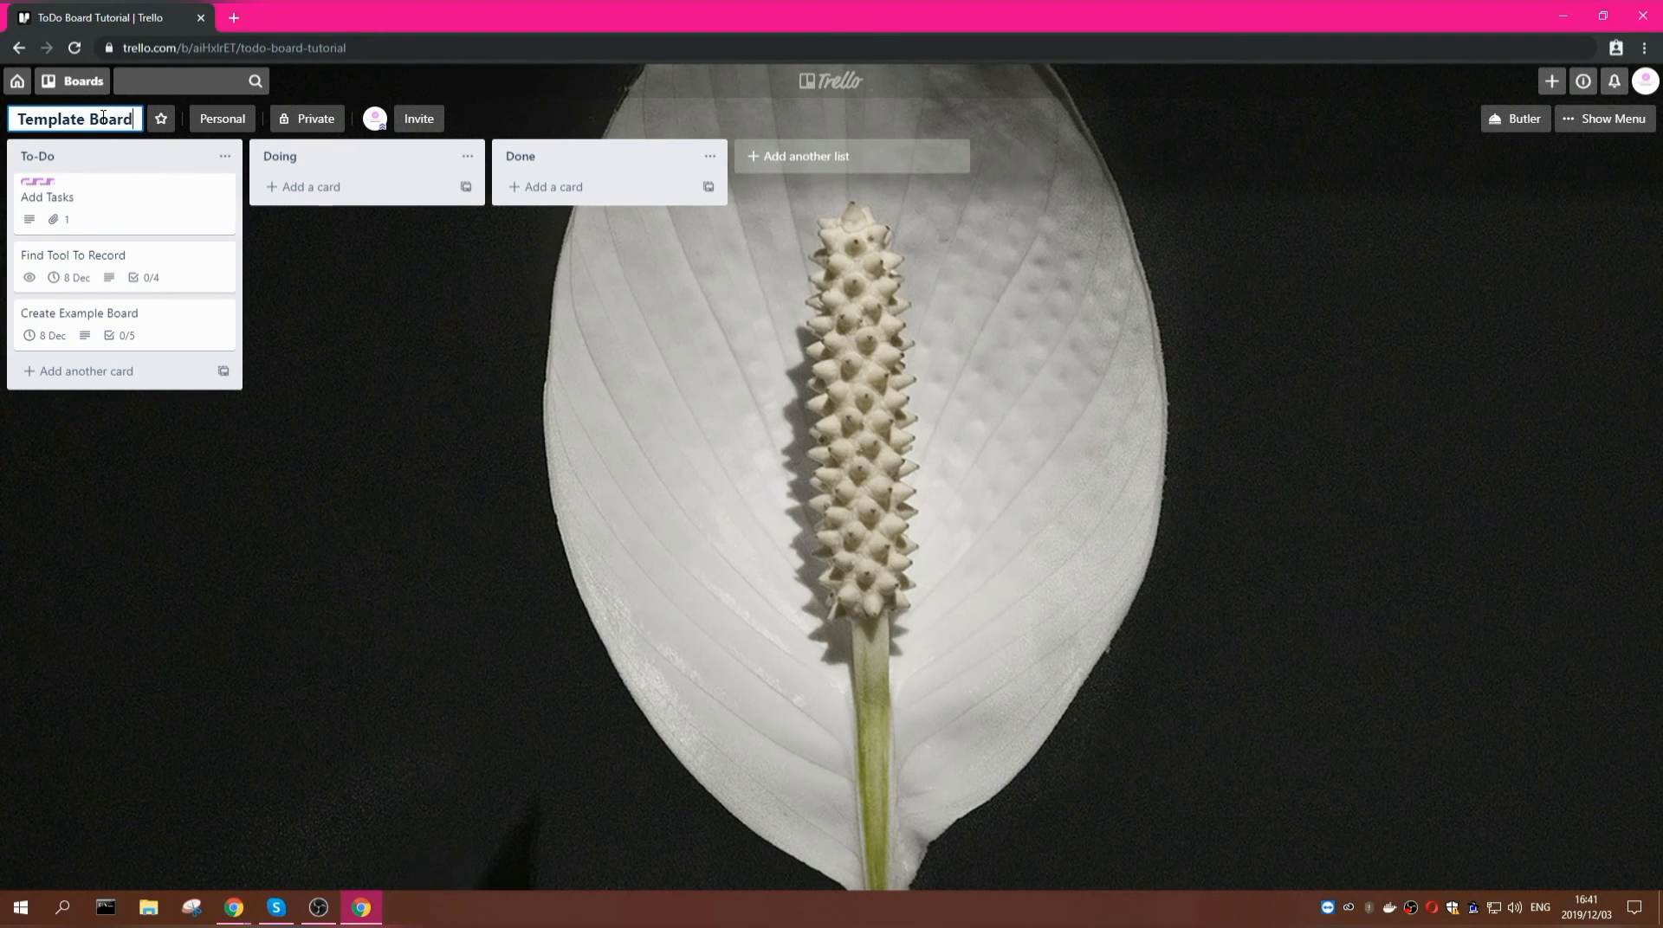
key(Return)
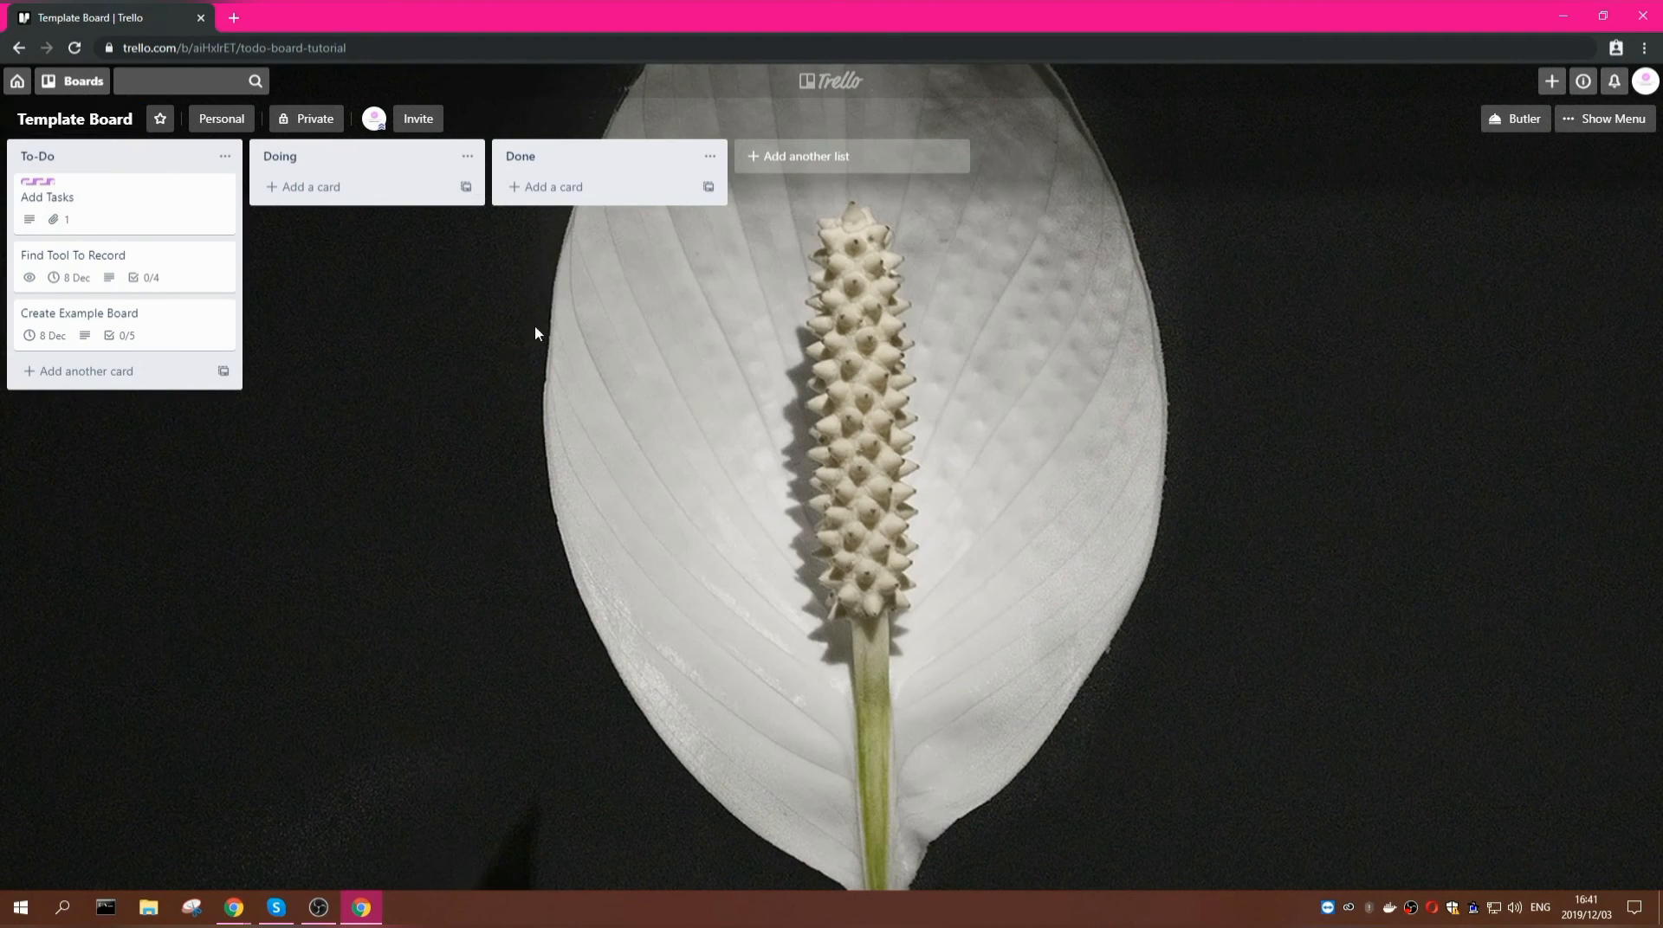
- Copy the Template Board as a new private board titled "Week 1", keeping cards and template cards, and close the board menu
click(1602, 118)
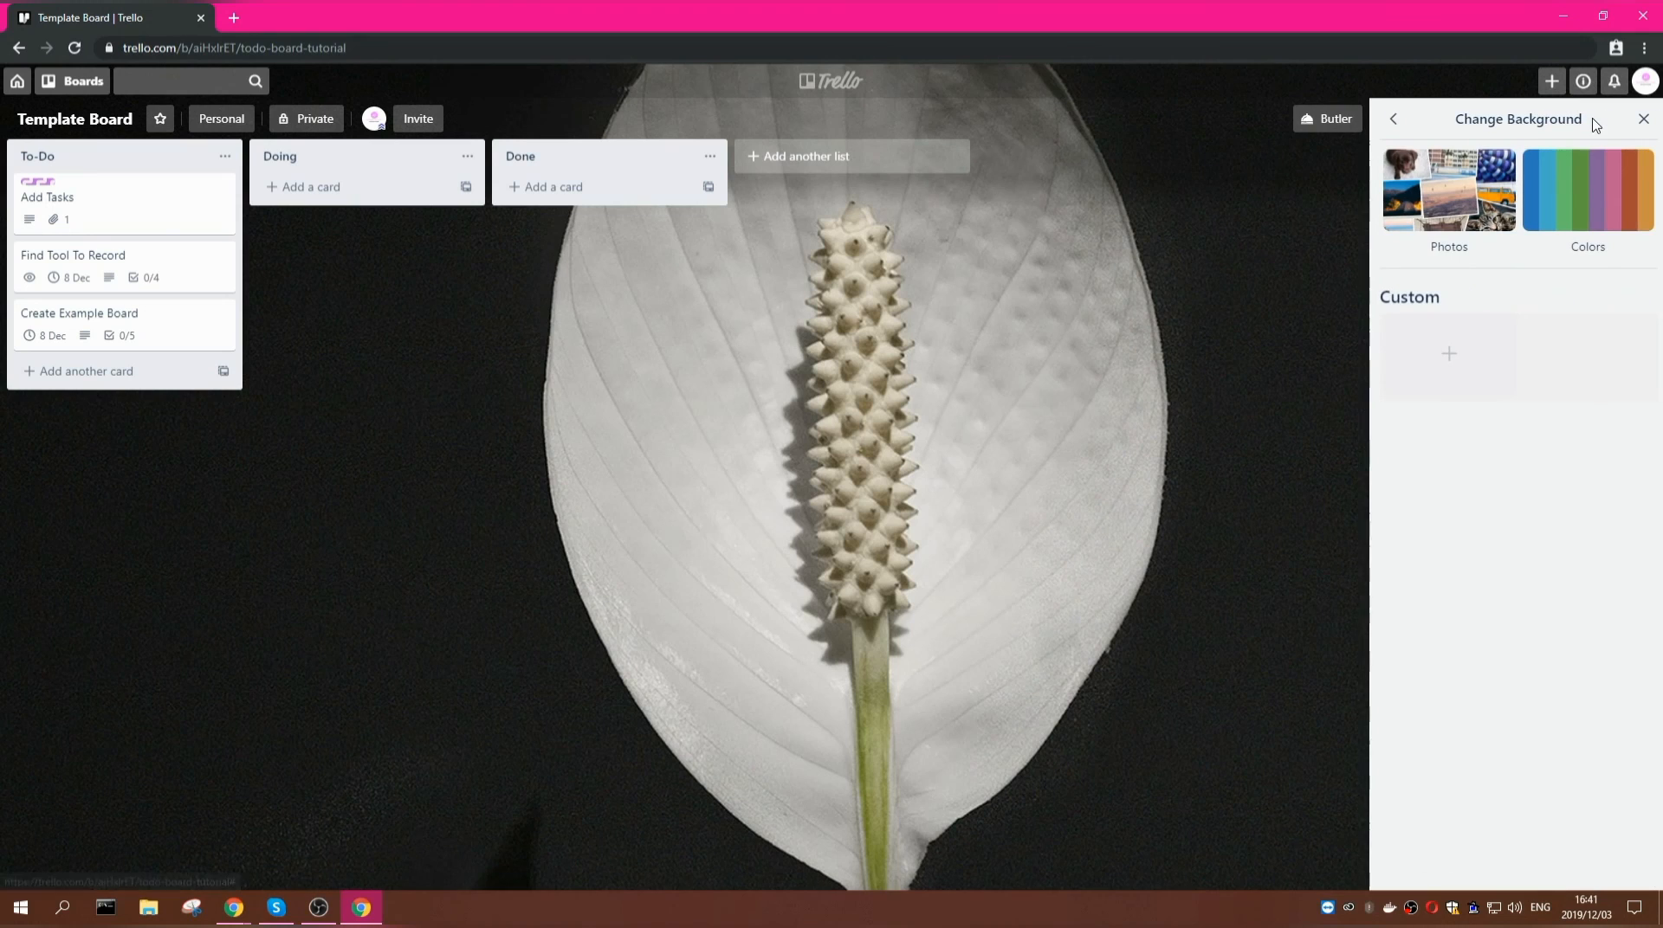
click(1390, 120)
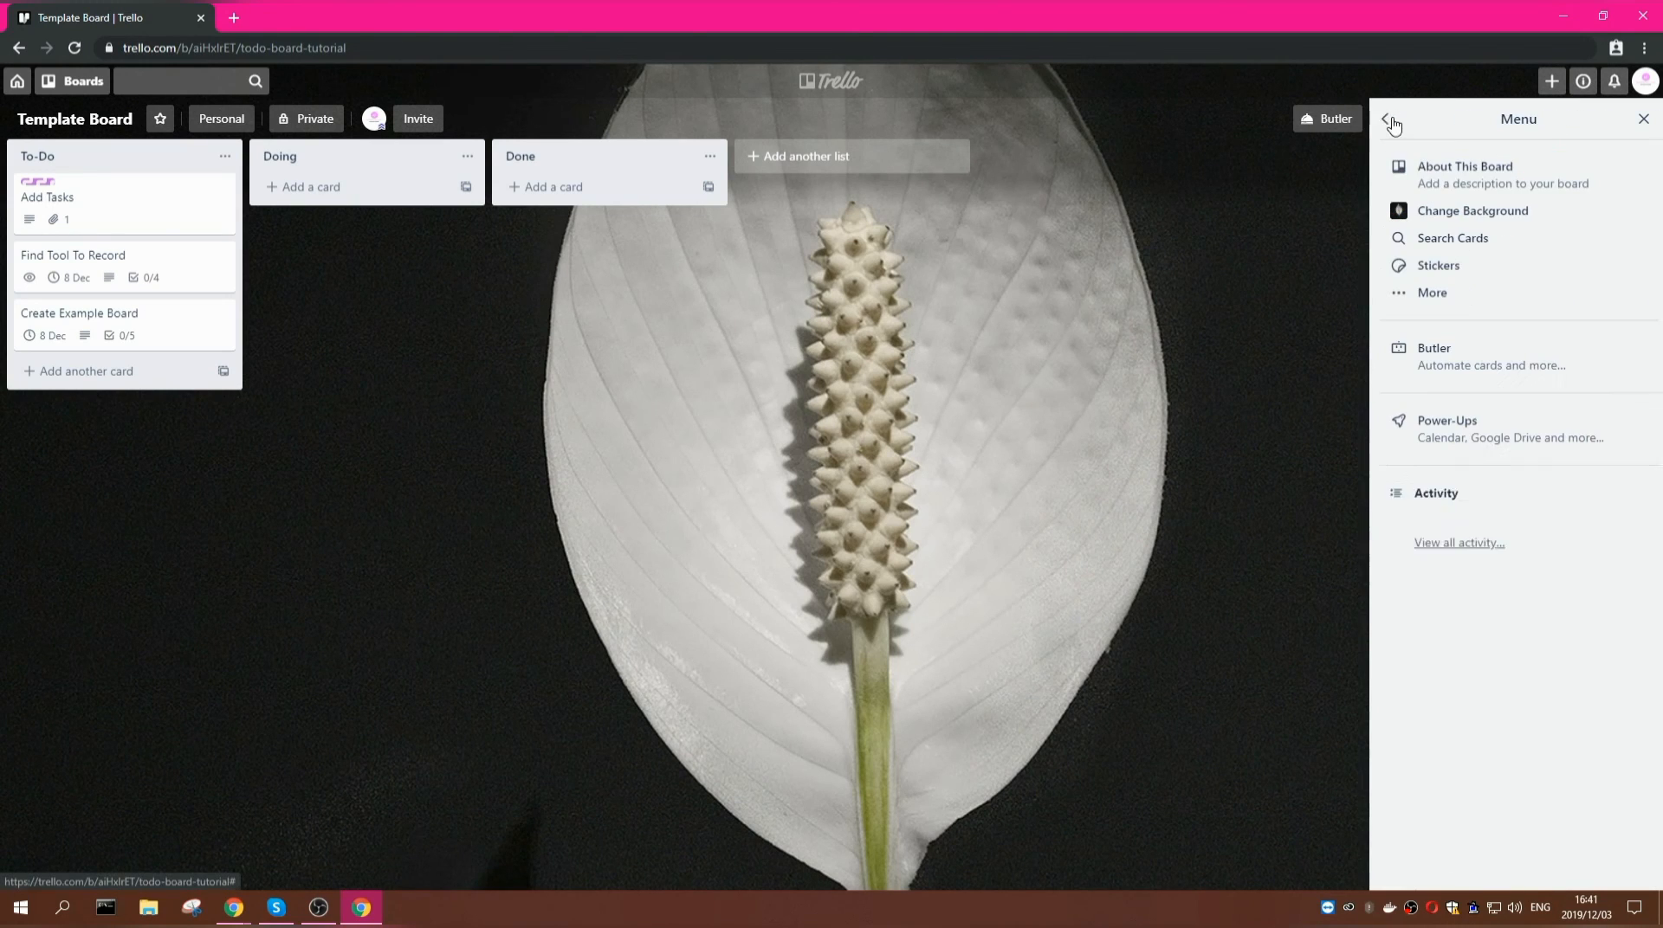
click(1452, 295)
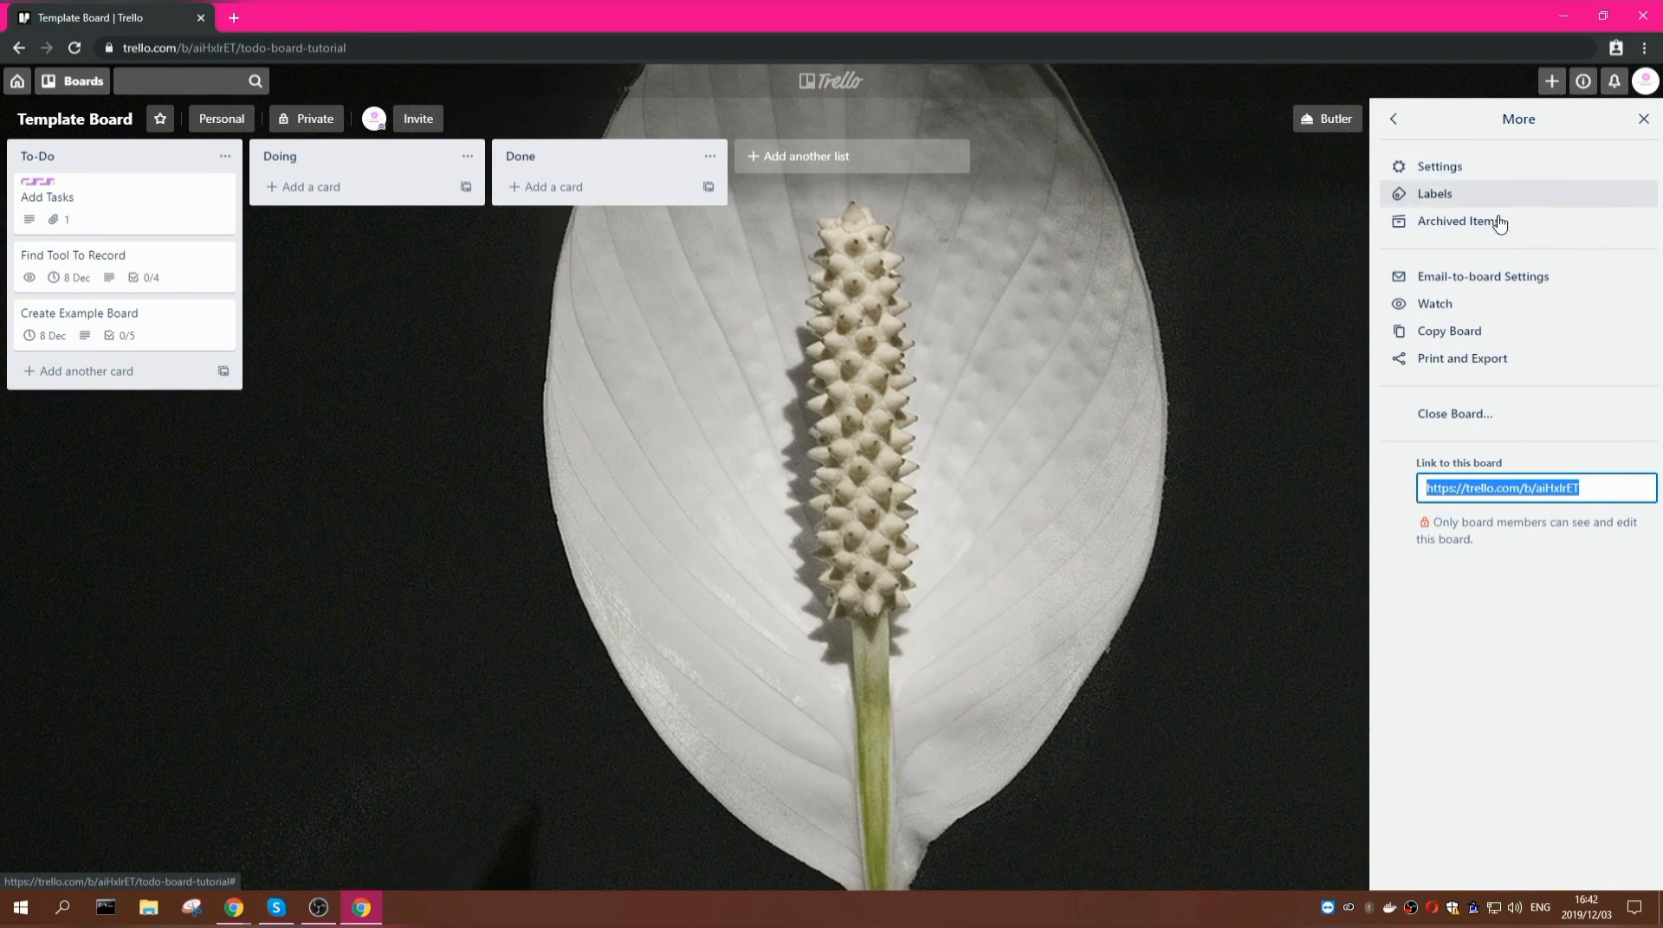
click(1451, 332)
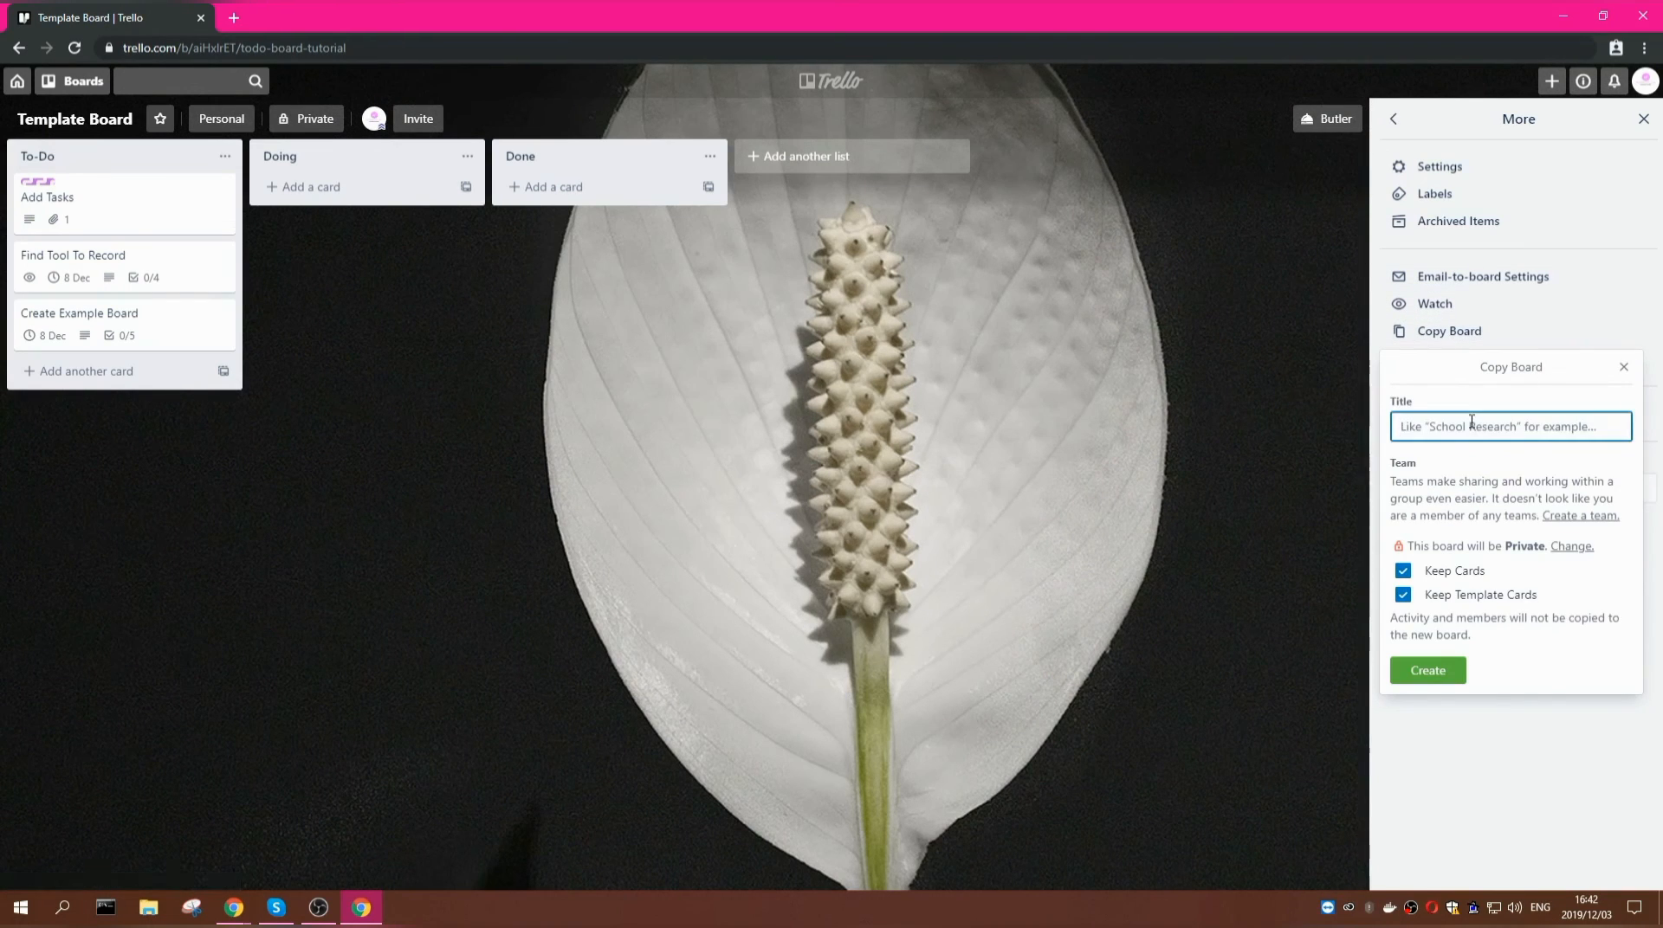
text(Week 1)
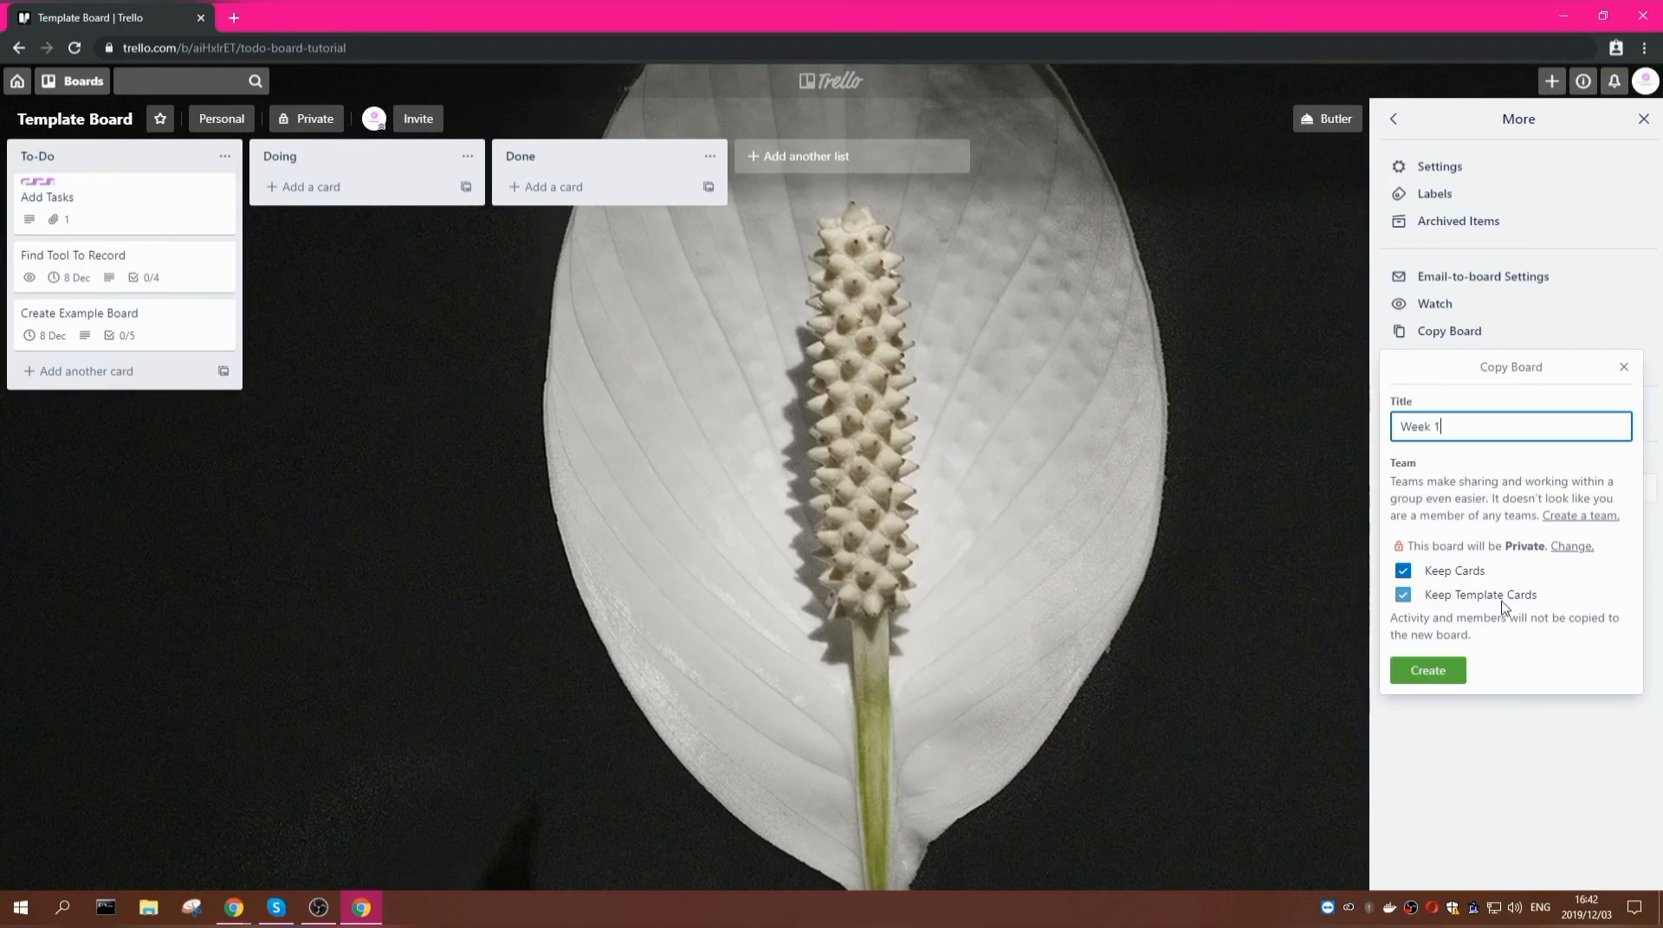
click(1420, 679)
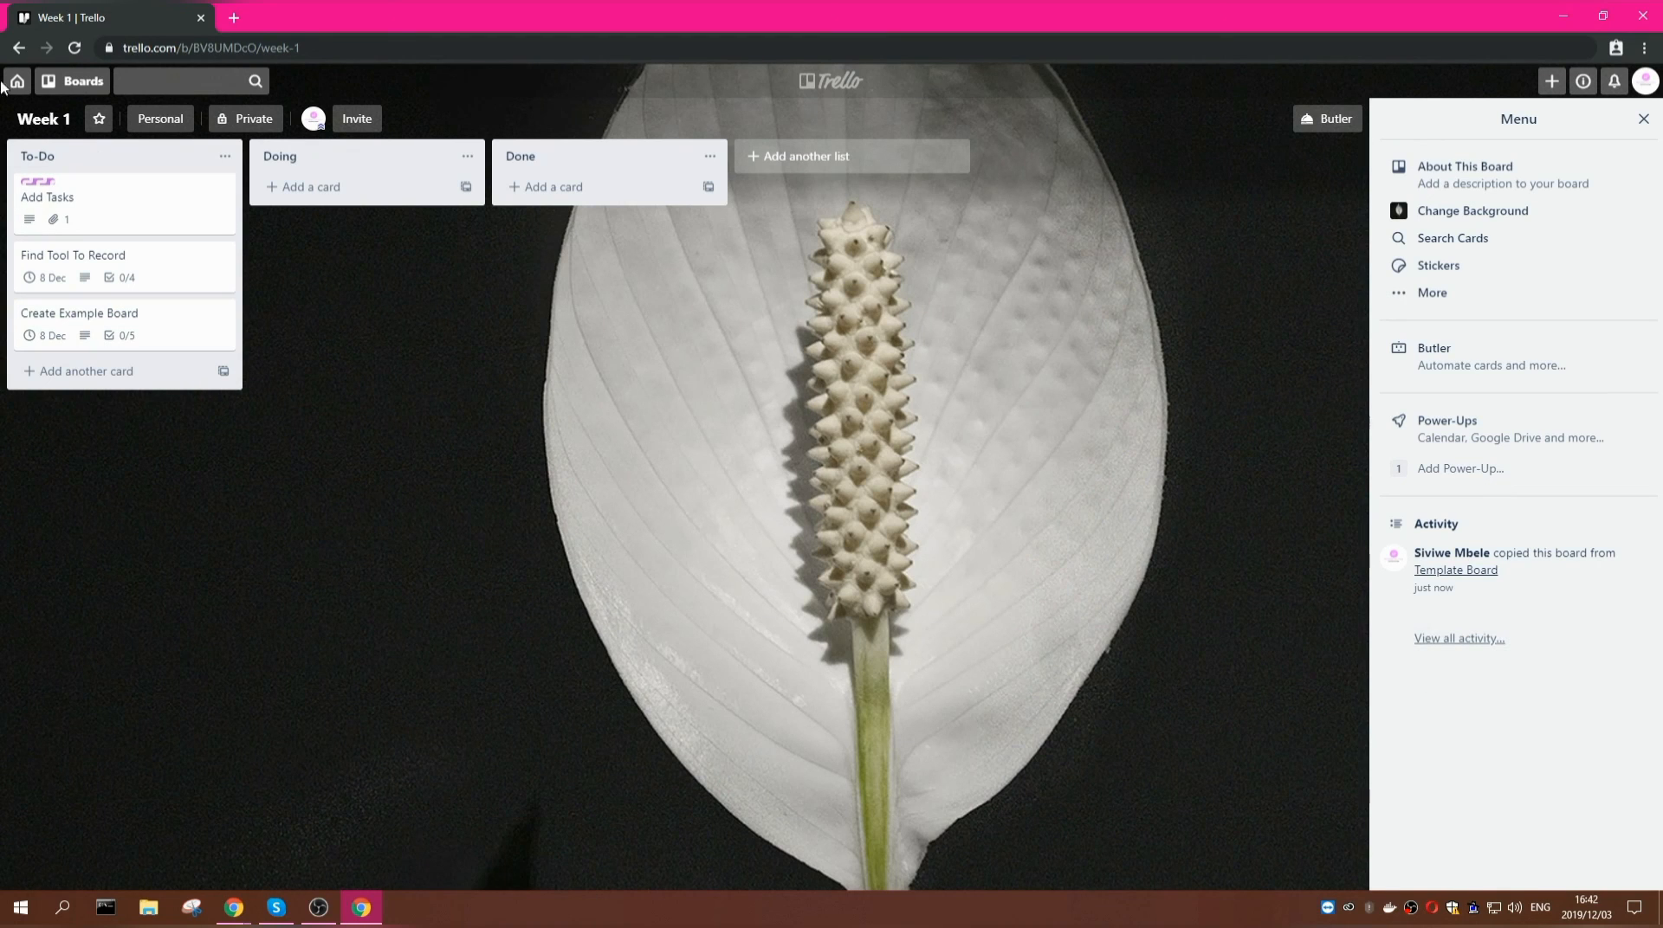
click(1643, 118)
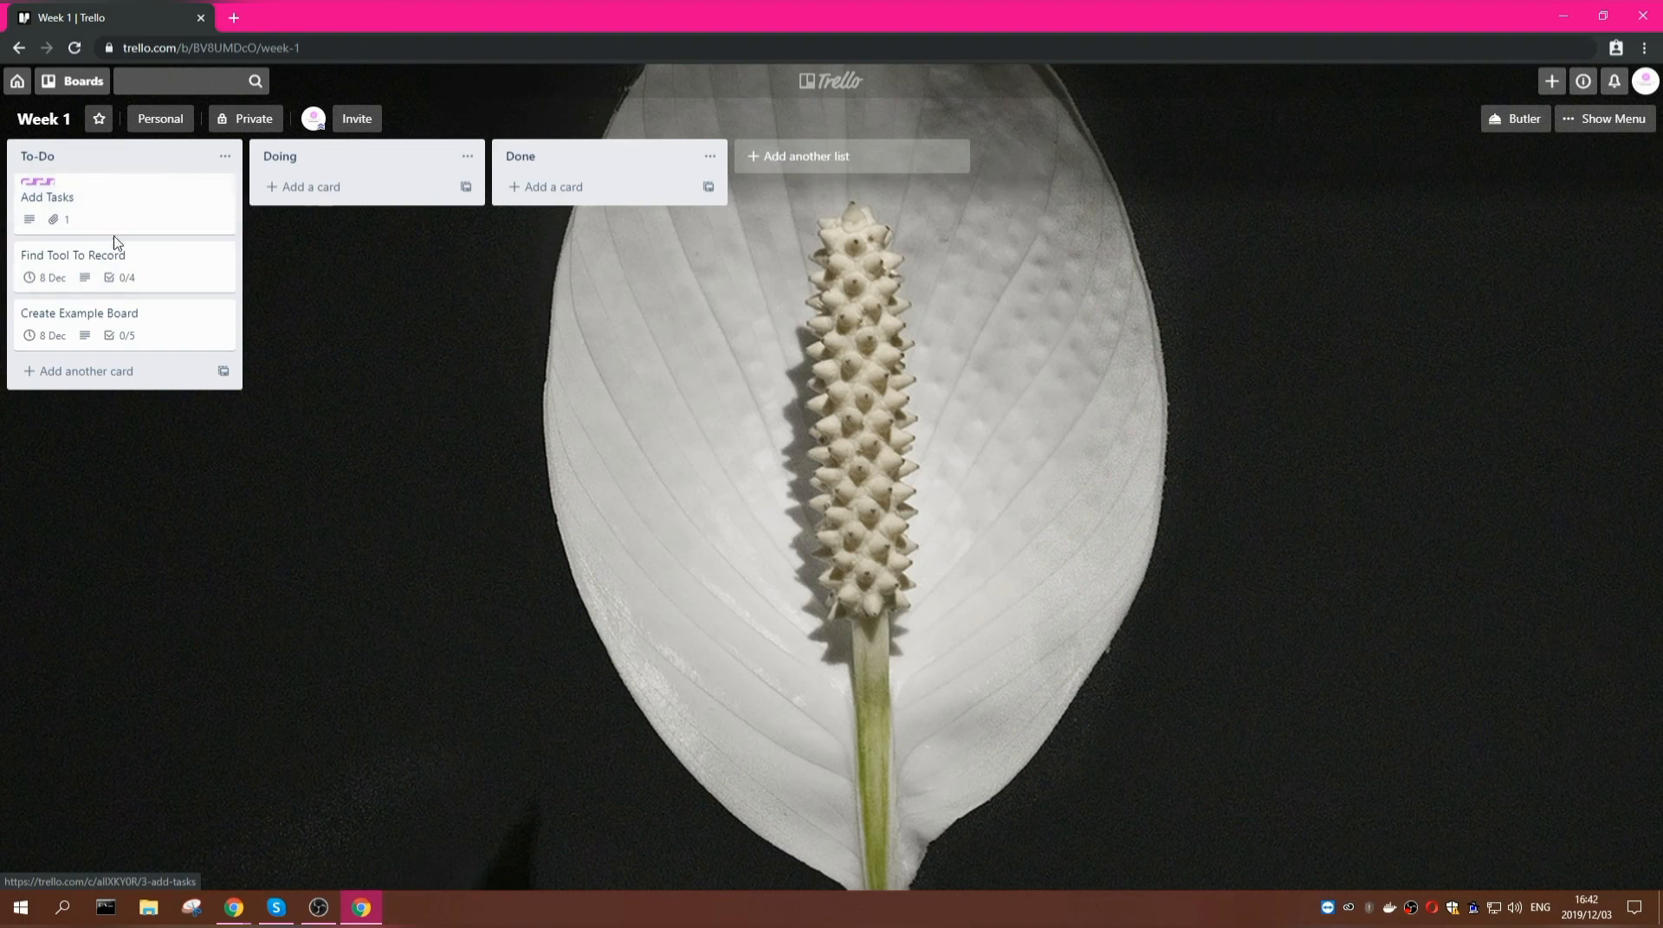
- Move "Create Example Board" to Done on the Week 1 board and complete its five checklist items and due date
drag(137, 335, 646, 210)
click(653, 203)
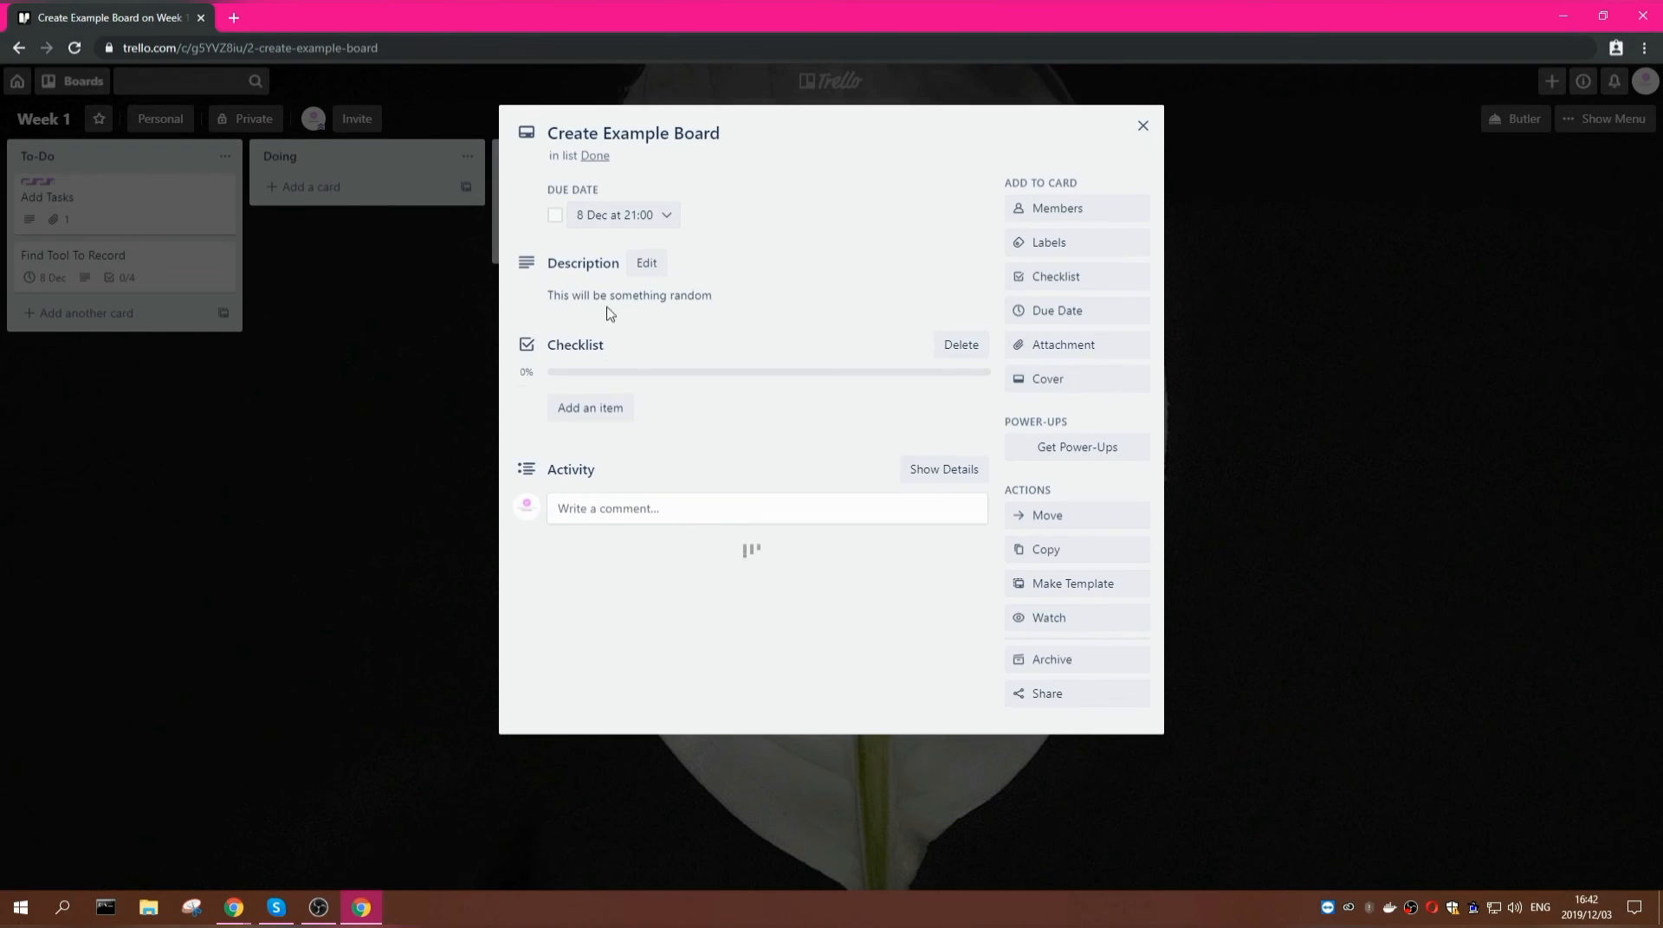
click(525, 424)
click(526, 394)
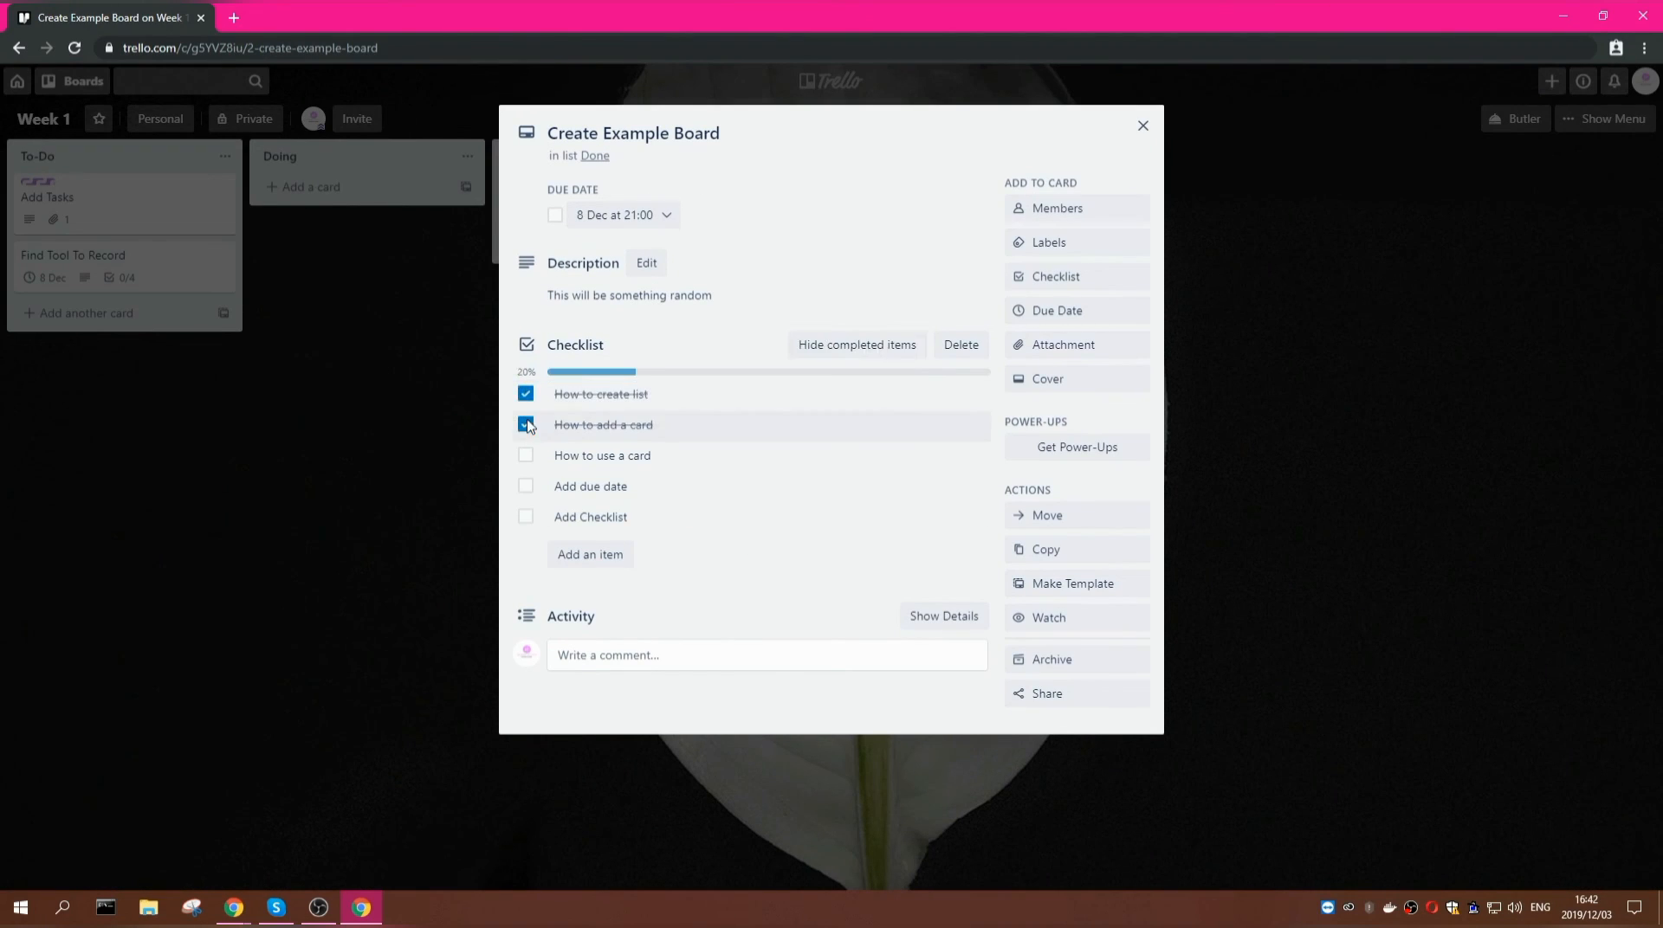
click(526, 455)
click(526, 486)
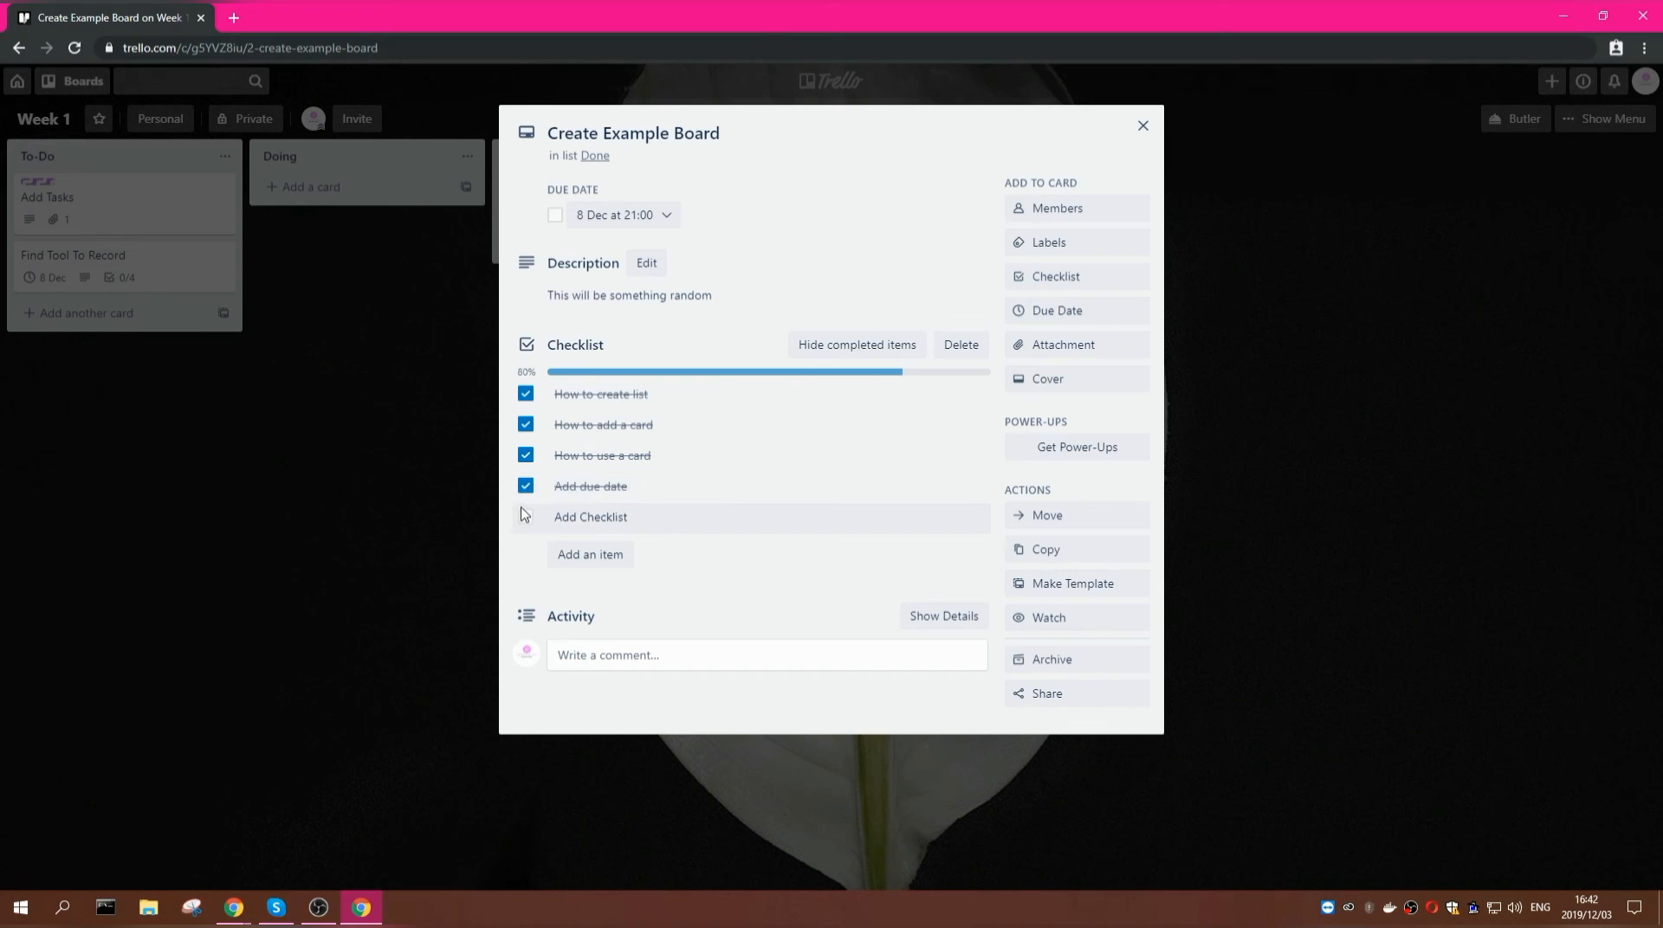
click(525, 517)
click(556, 215)
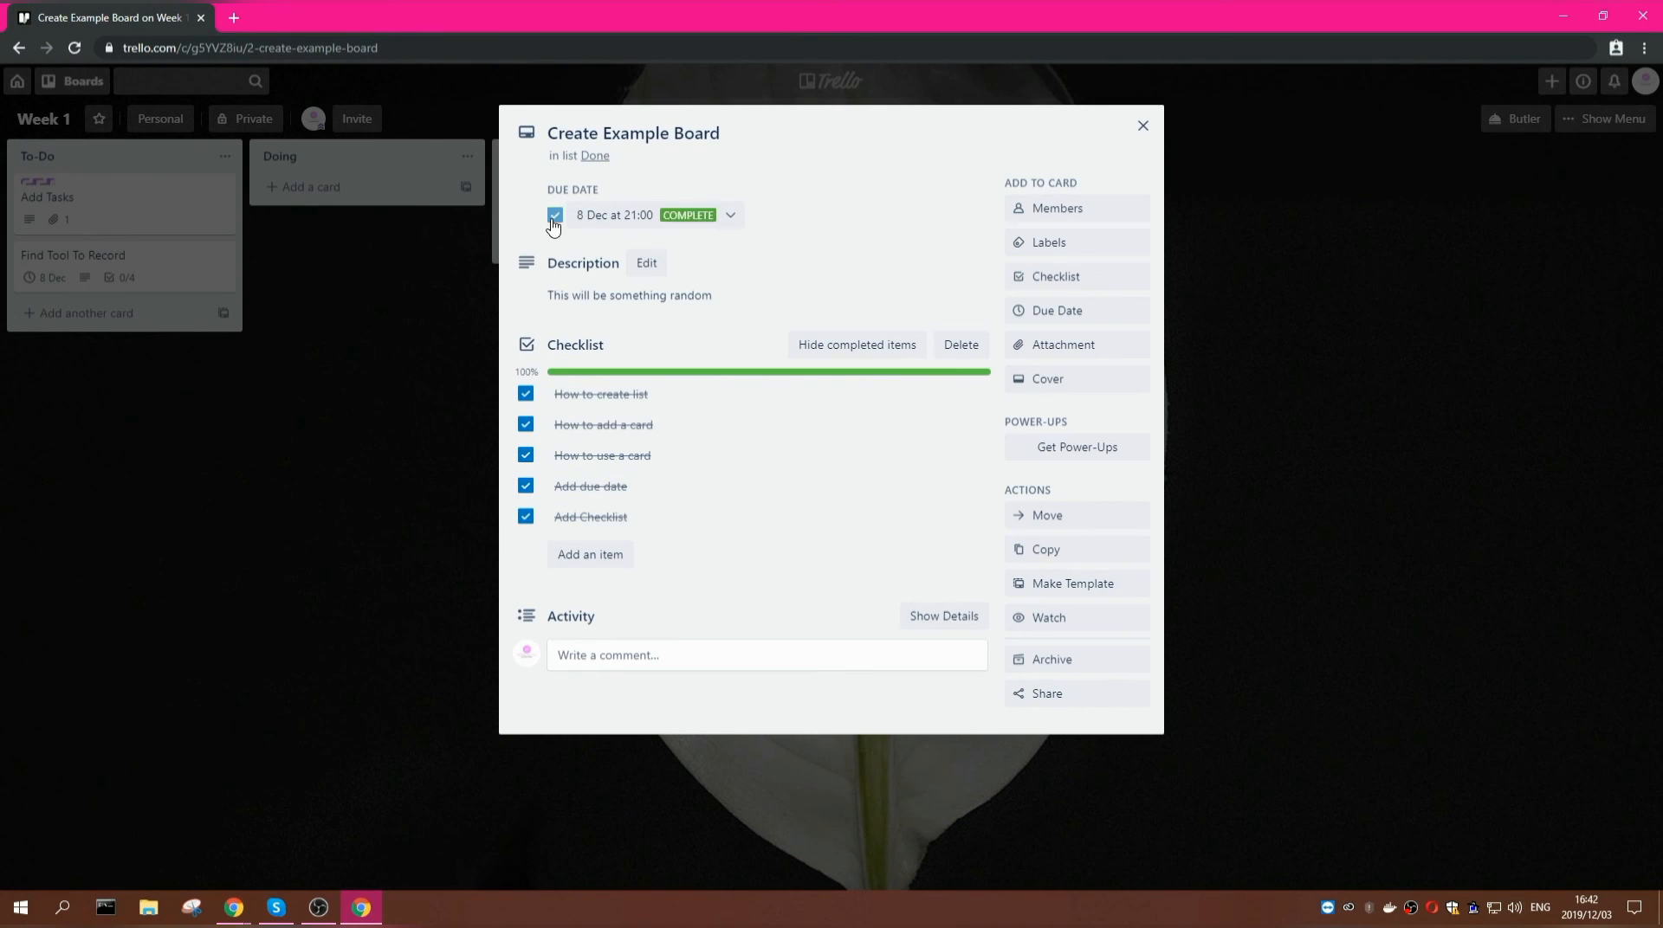
- Change the "Create Example Board" due date to 3/12/2019 at 21:00 and leave it marked as complete
click(631, 221)
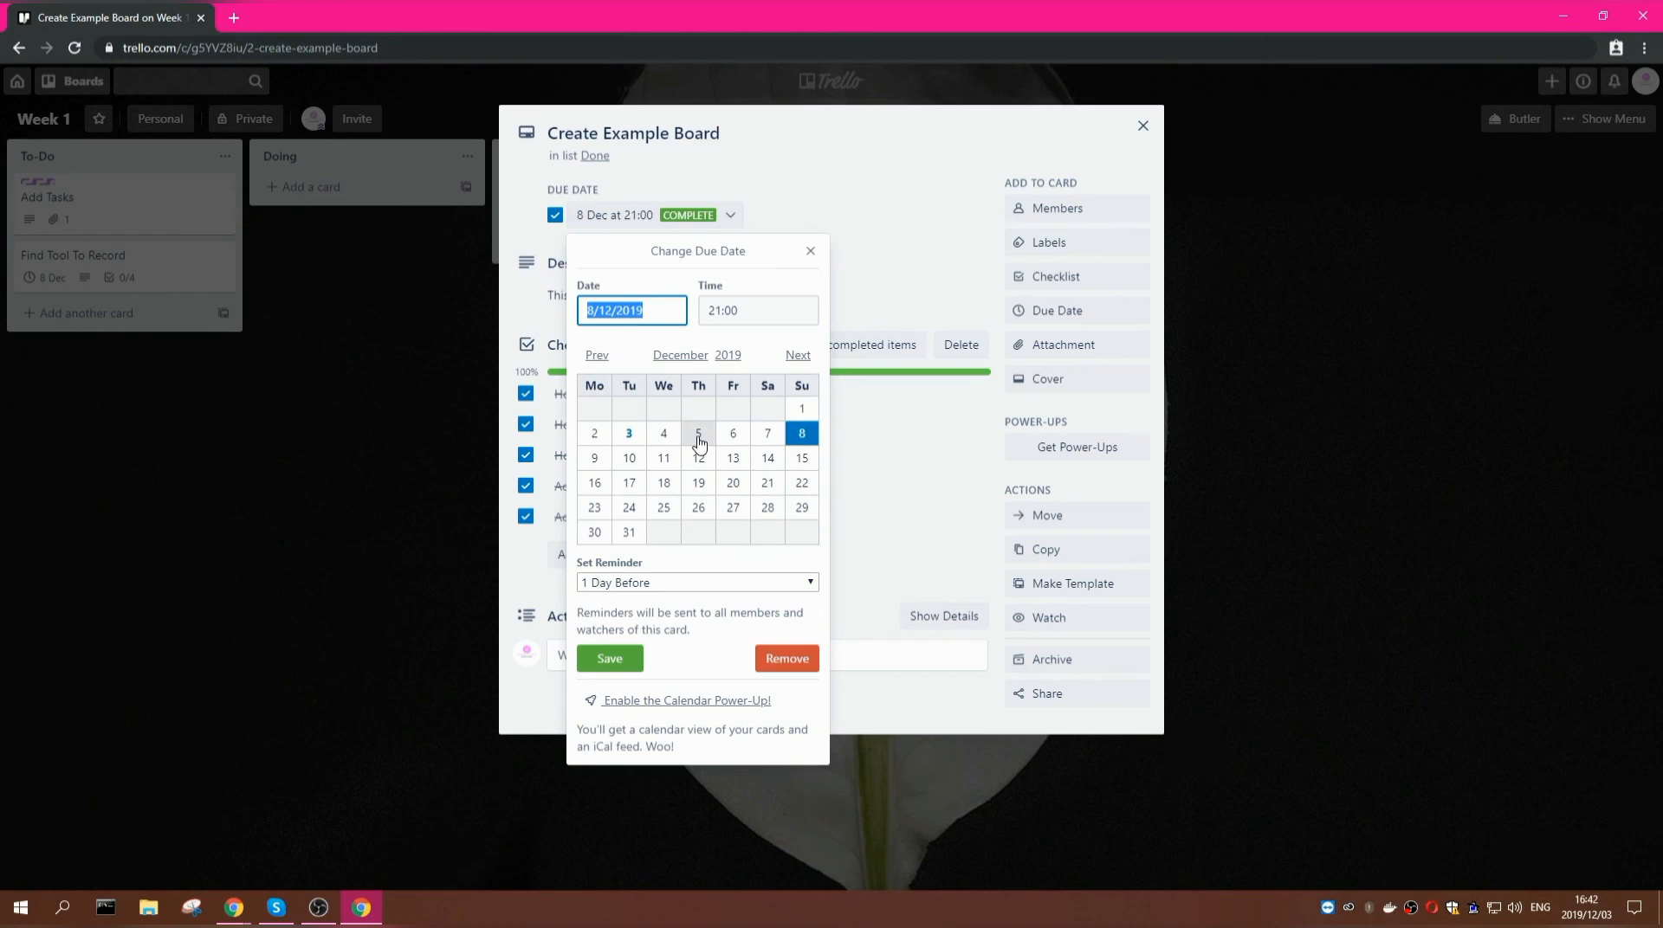
click(629, 433)
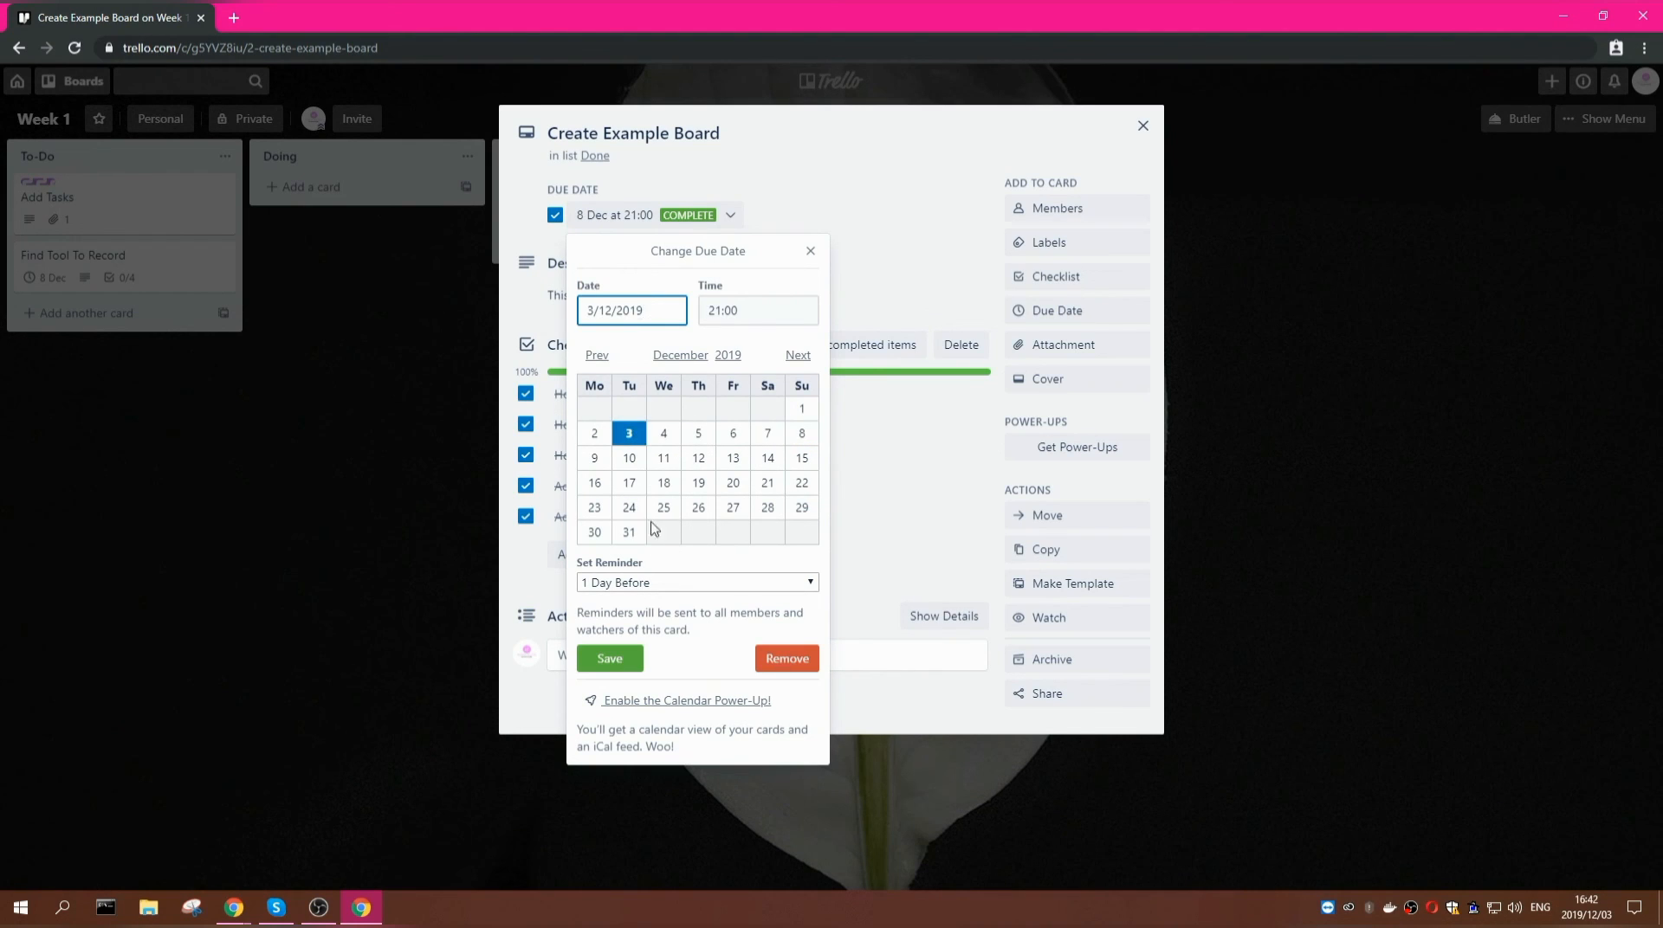
click(628, 660)
click(555, 214)
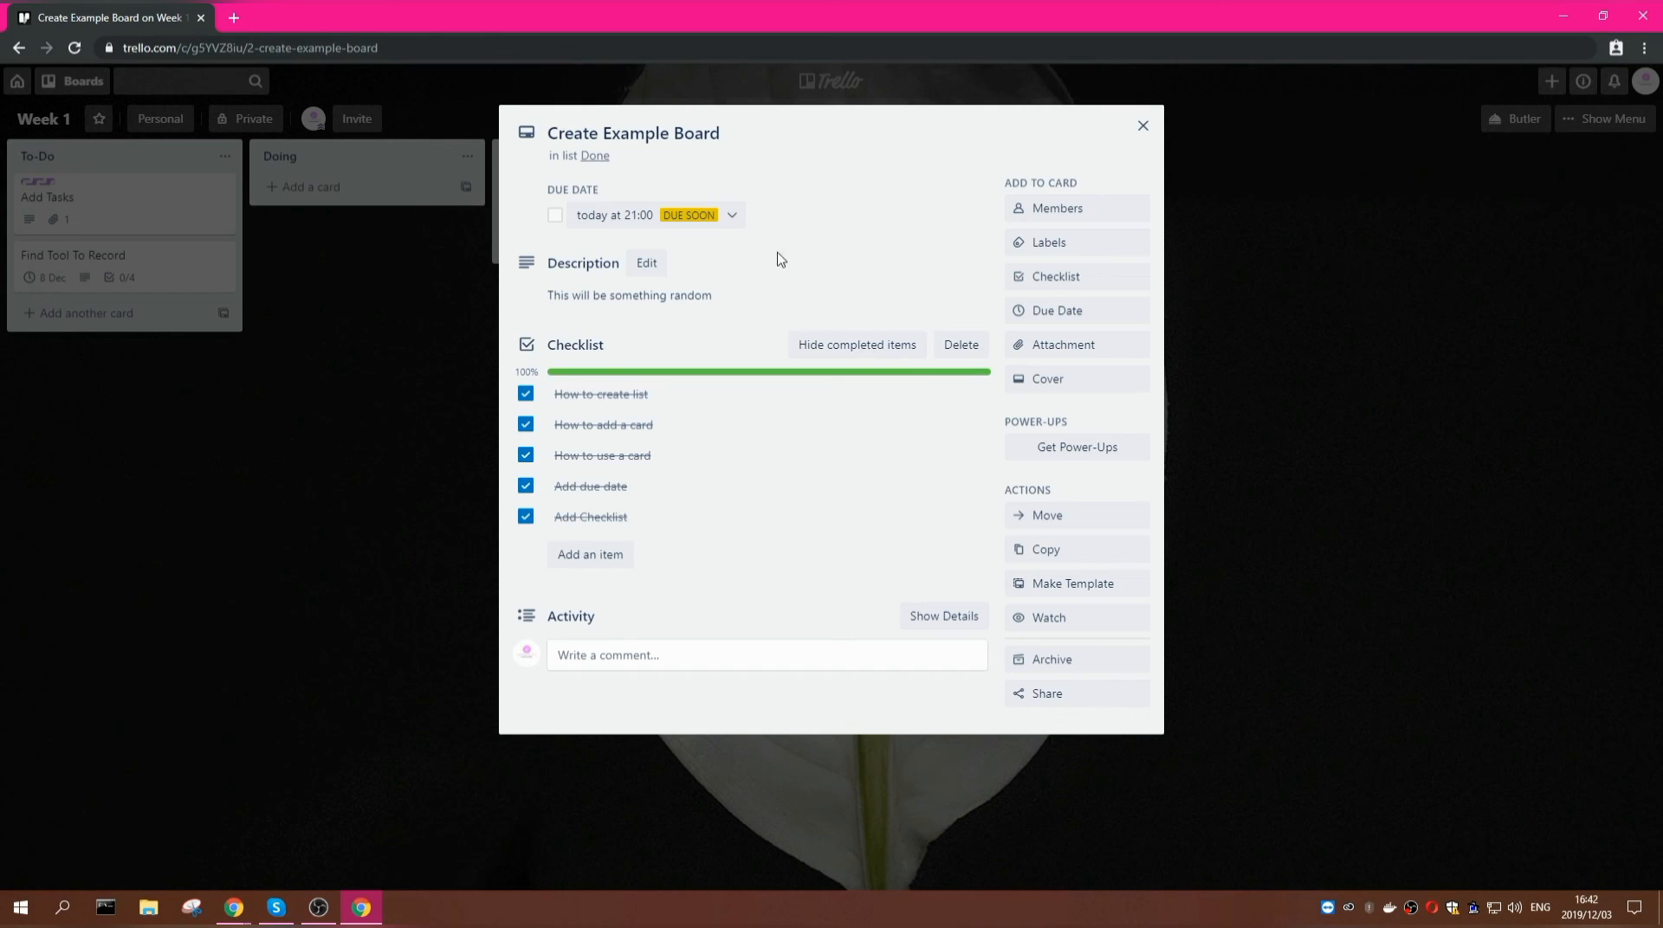
click(554, 216)
- Save the comment "This was very fun, and tricky." with a smile emoji on "Create Example Board" and close the card
click(698, 657)
text(This was very fun, and tricky.)
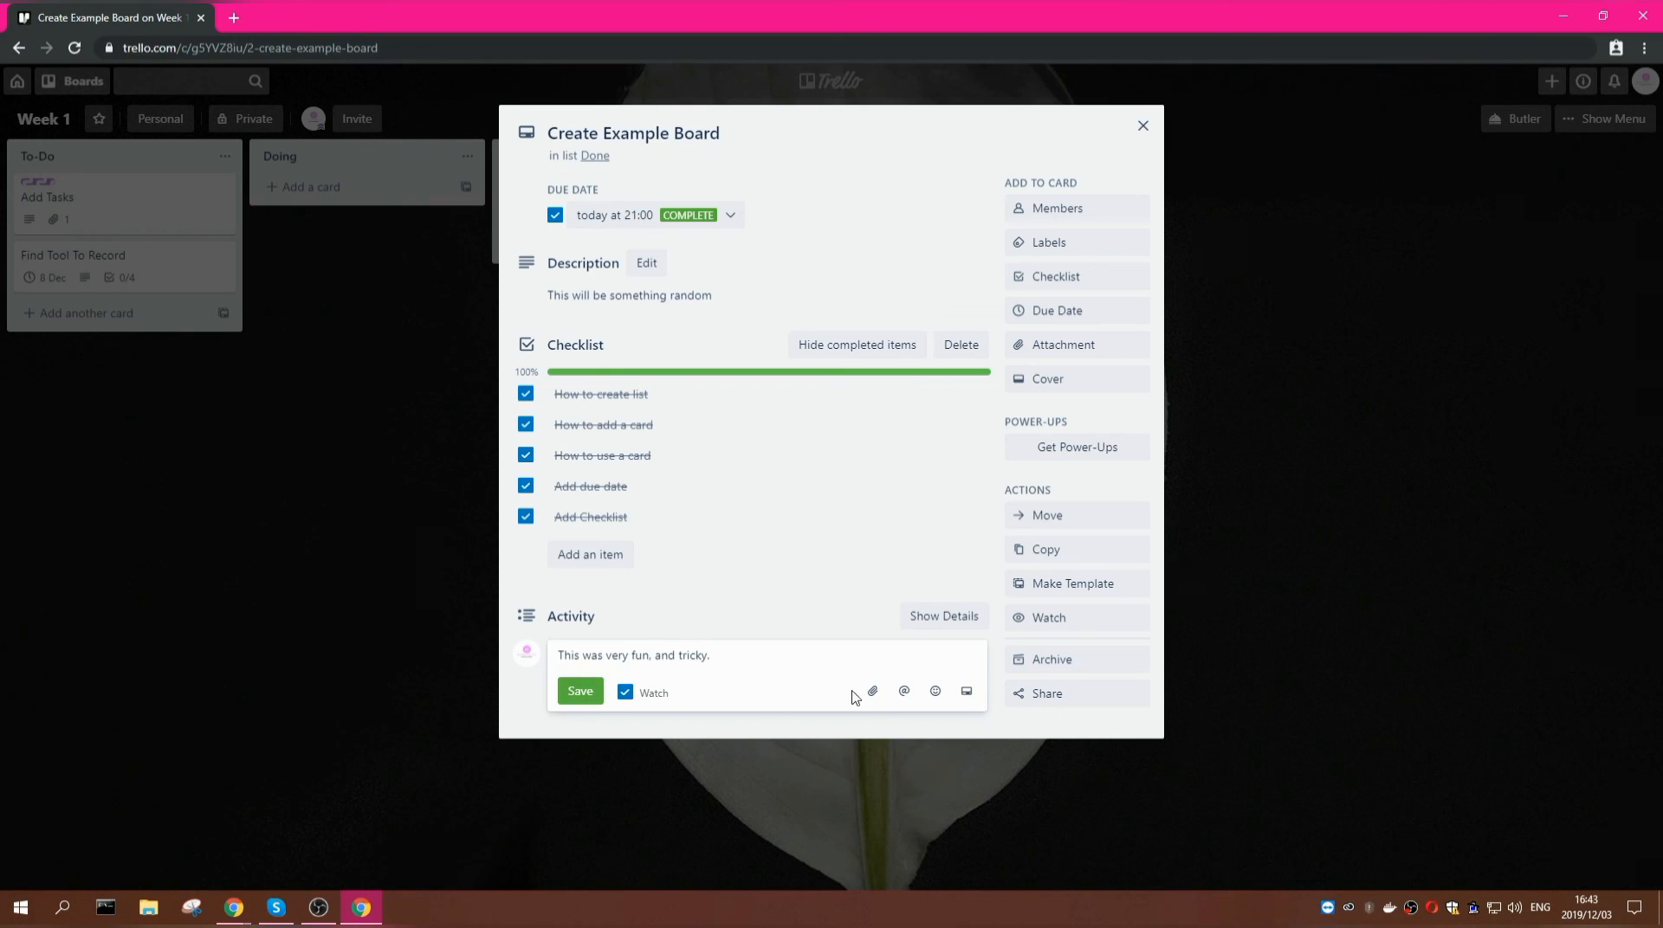
click(941, 693)
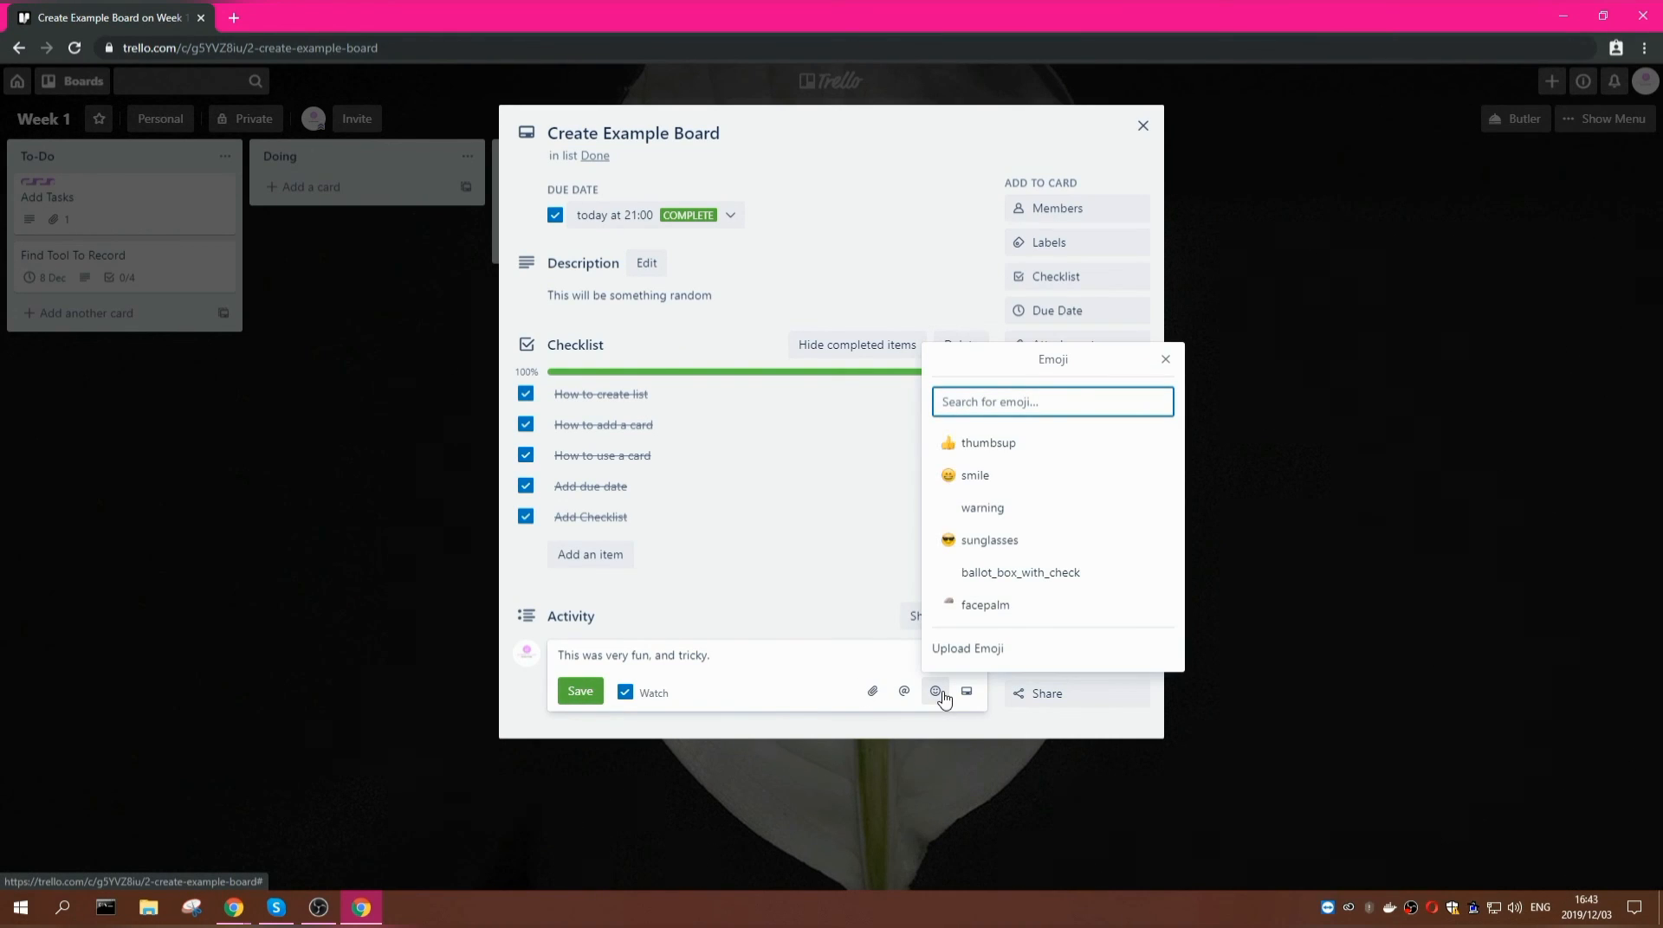
click(1015, 484)
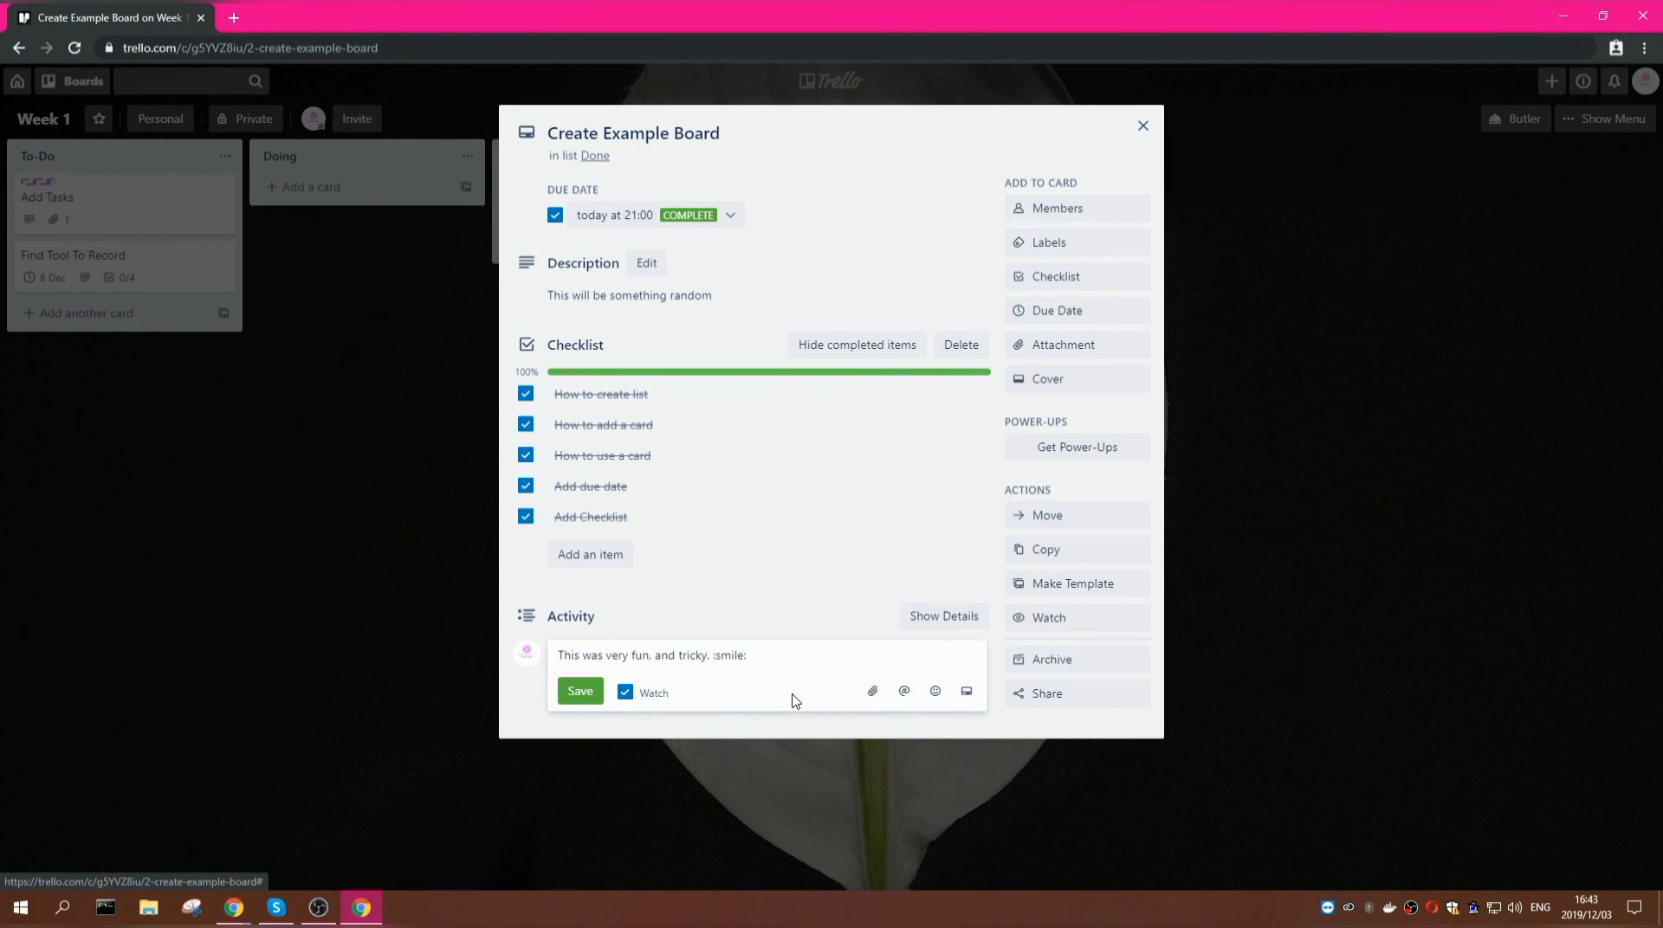
click(578, 693)
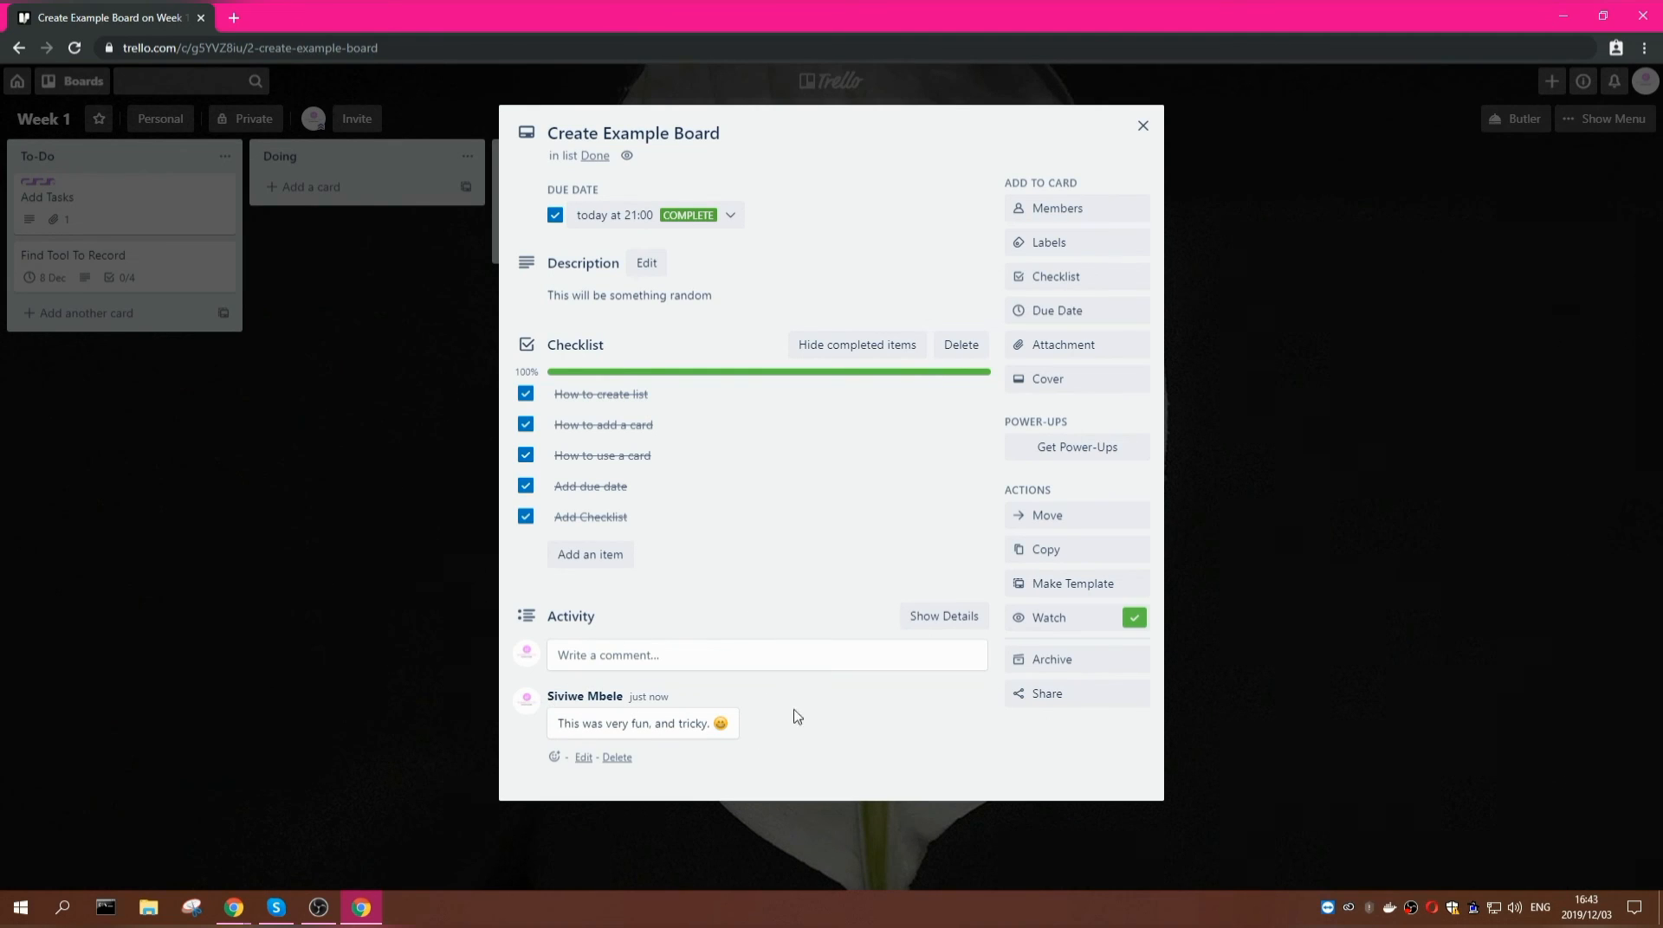
click(1143, 126)
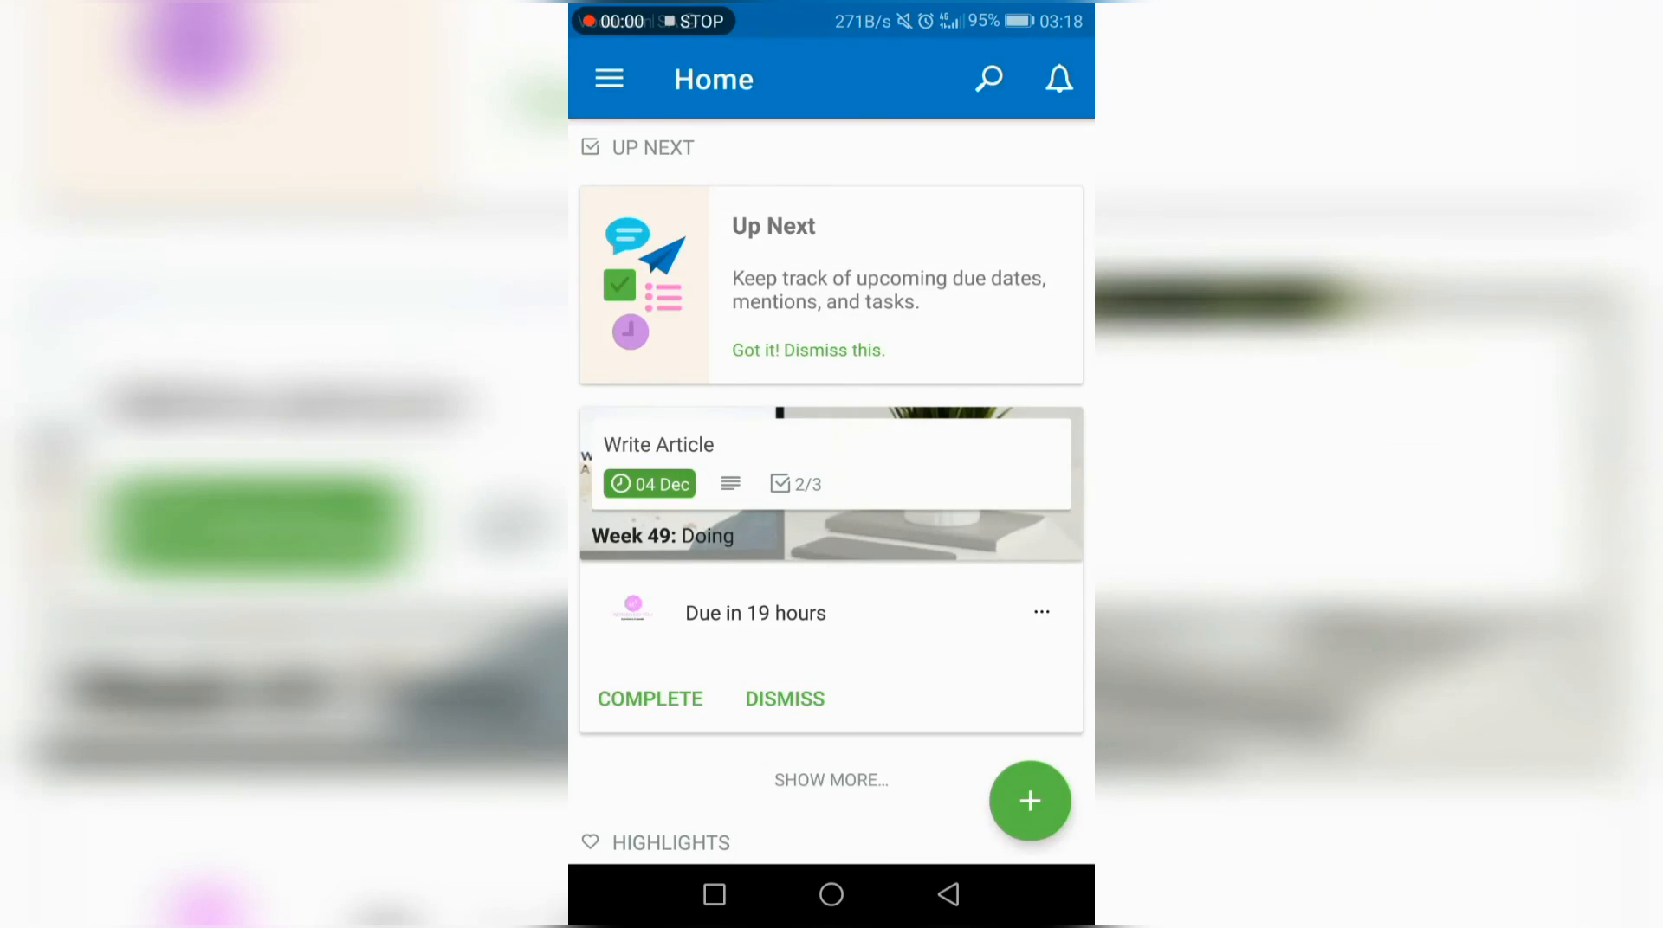
- Switch to the Trello mobile app and look through the Up Next and Highlights sections of the Home feed
scroll(895, 520, down, 7)
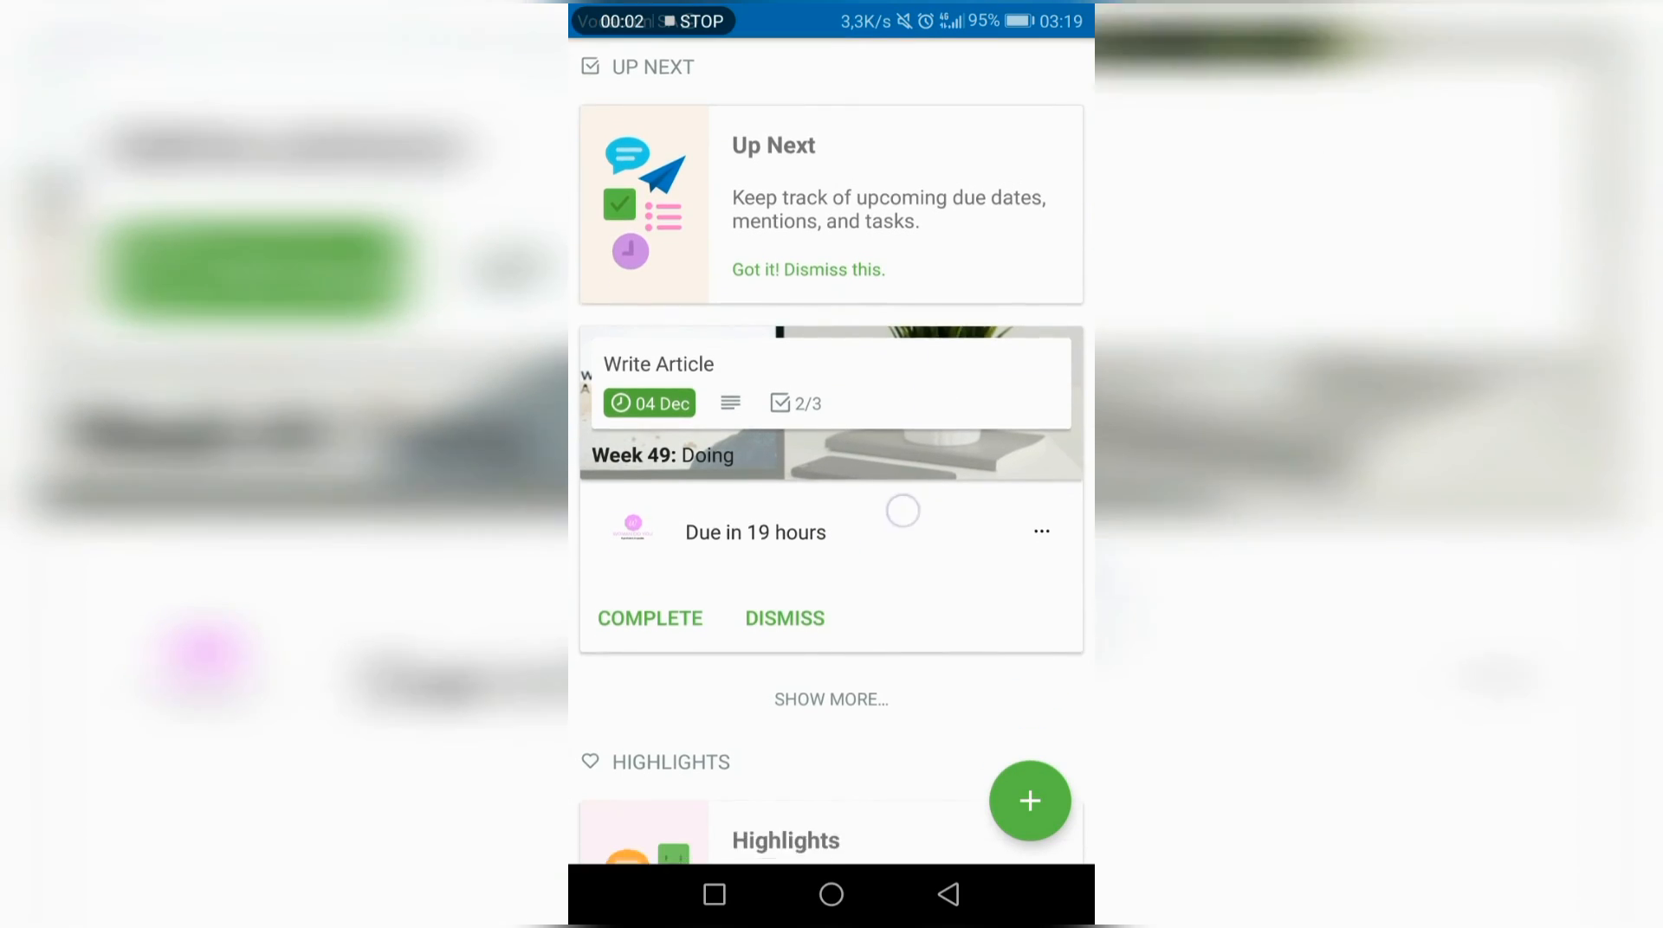
scroll(996, 364, down, 2)
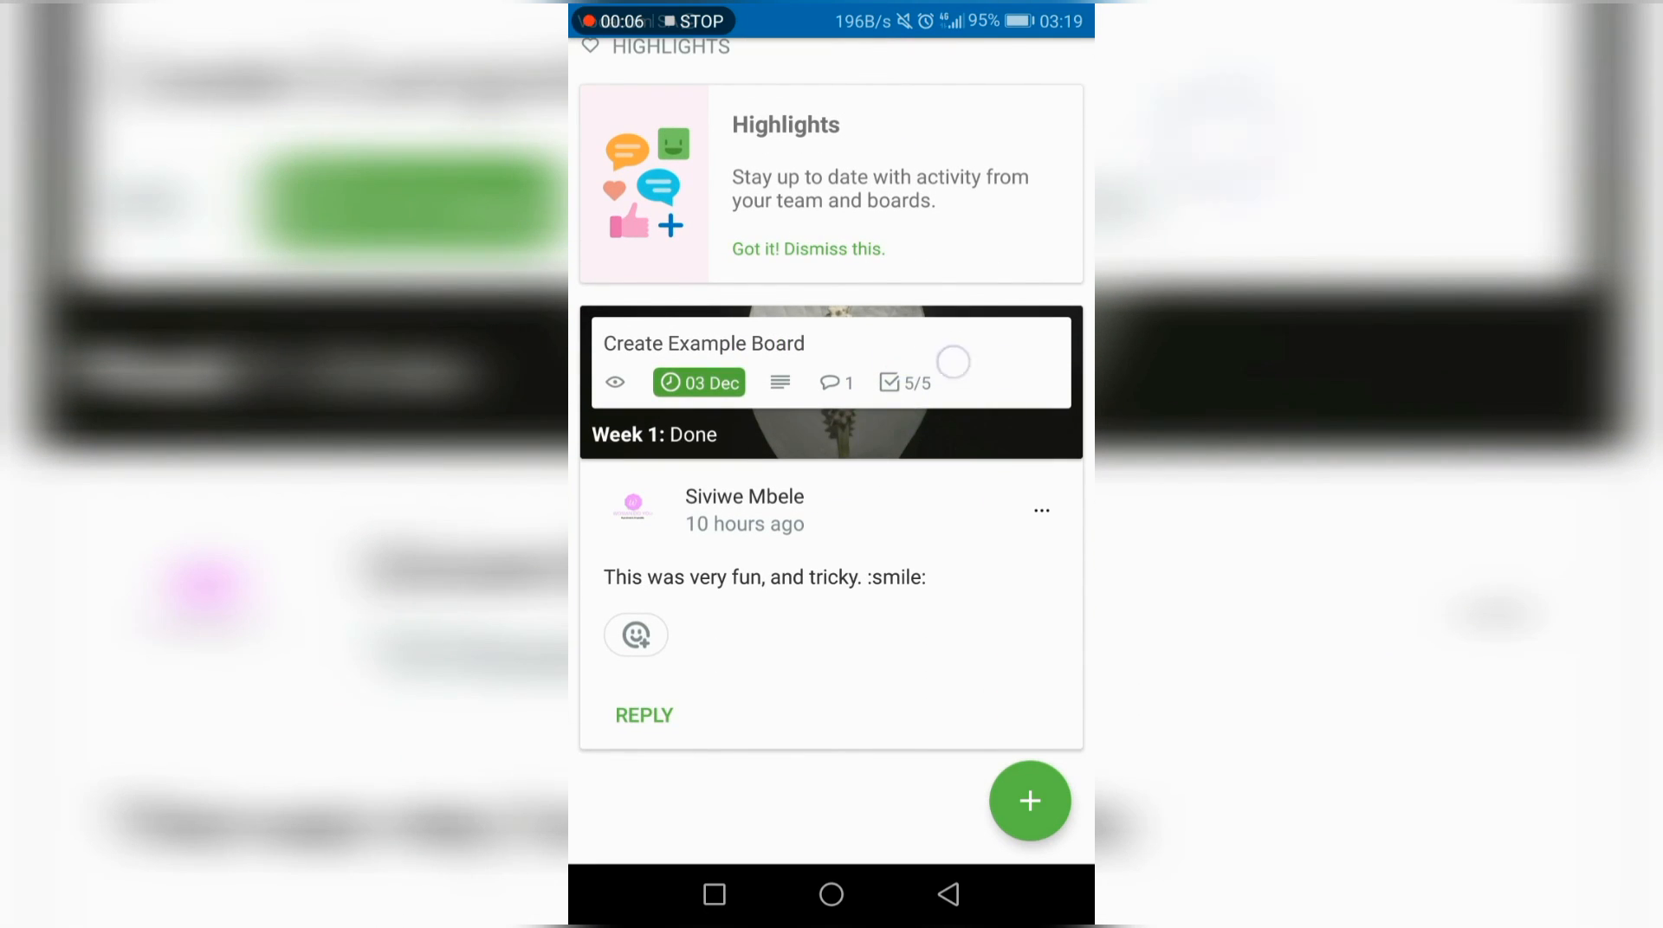
scroll(953, 360, up, 1)
scroll(848, 511, up, 6)
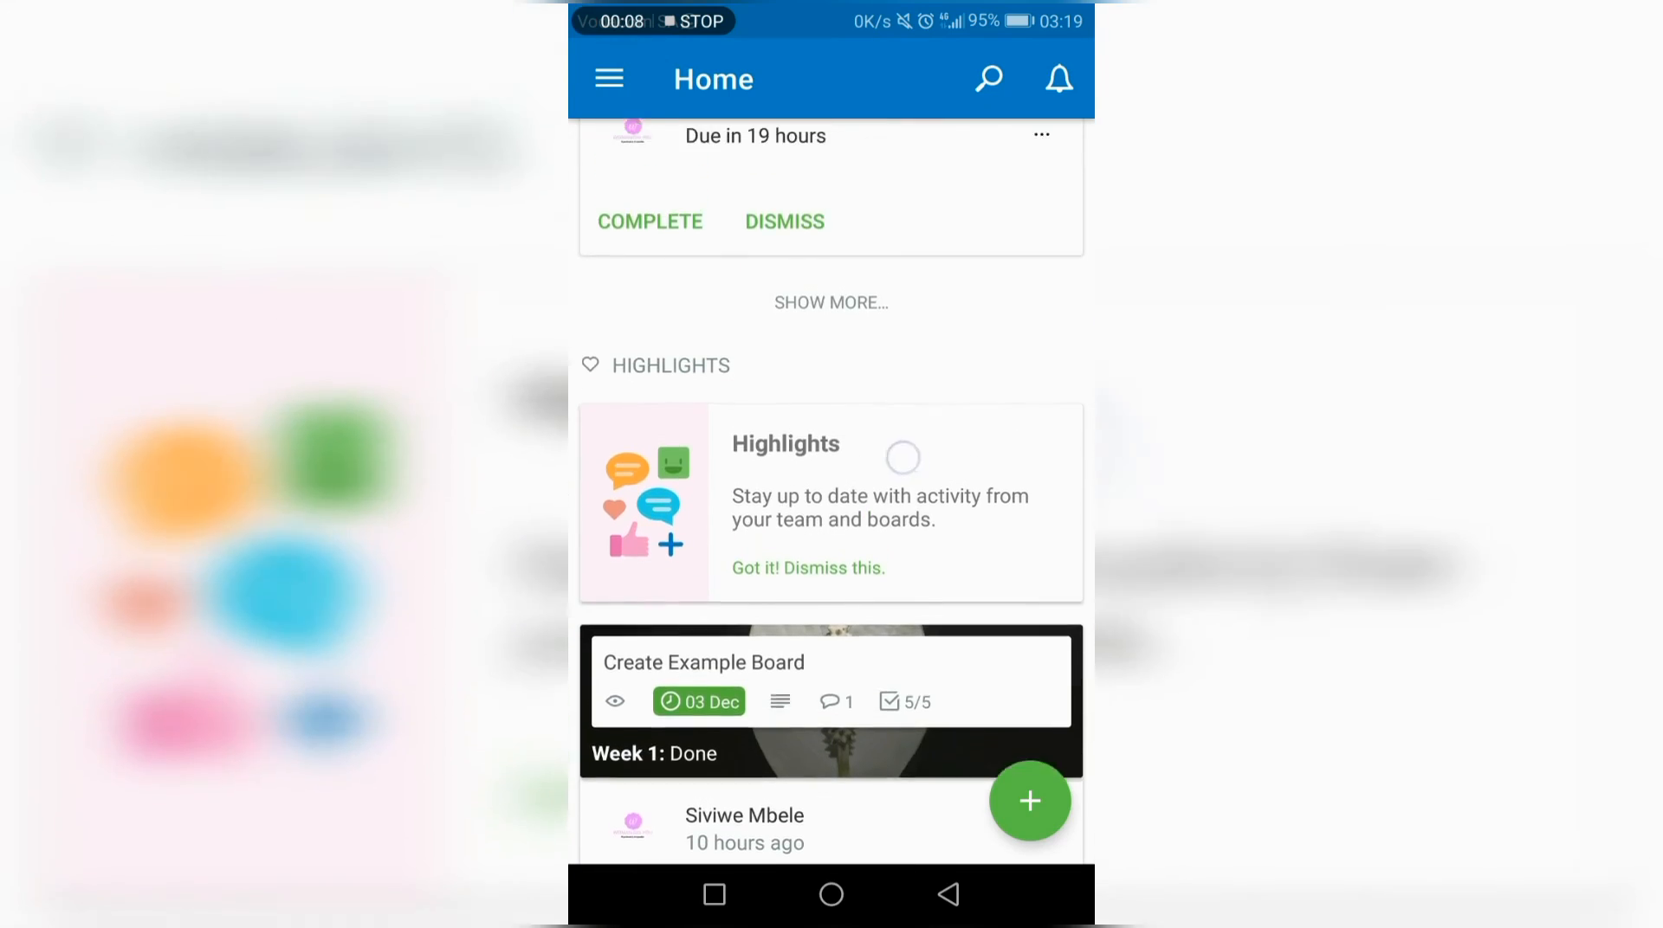
scroll(802, 569, up, 3)
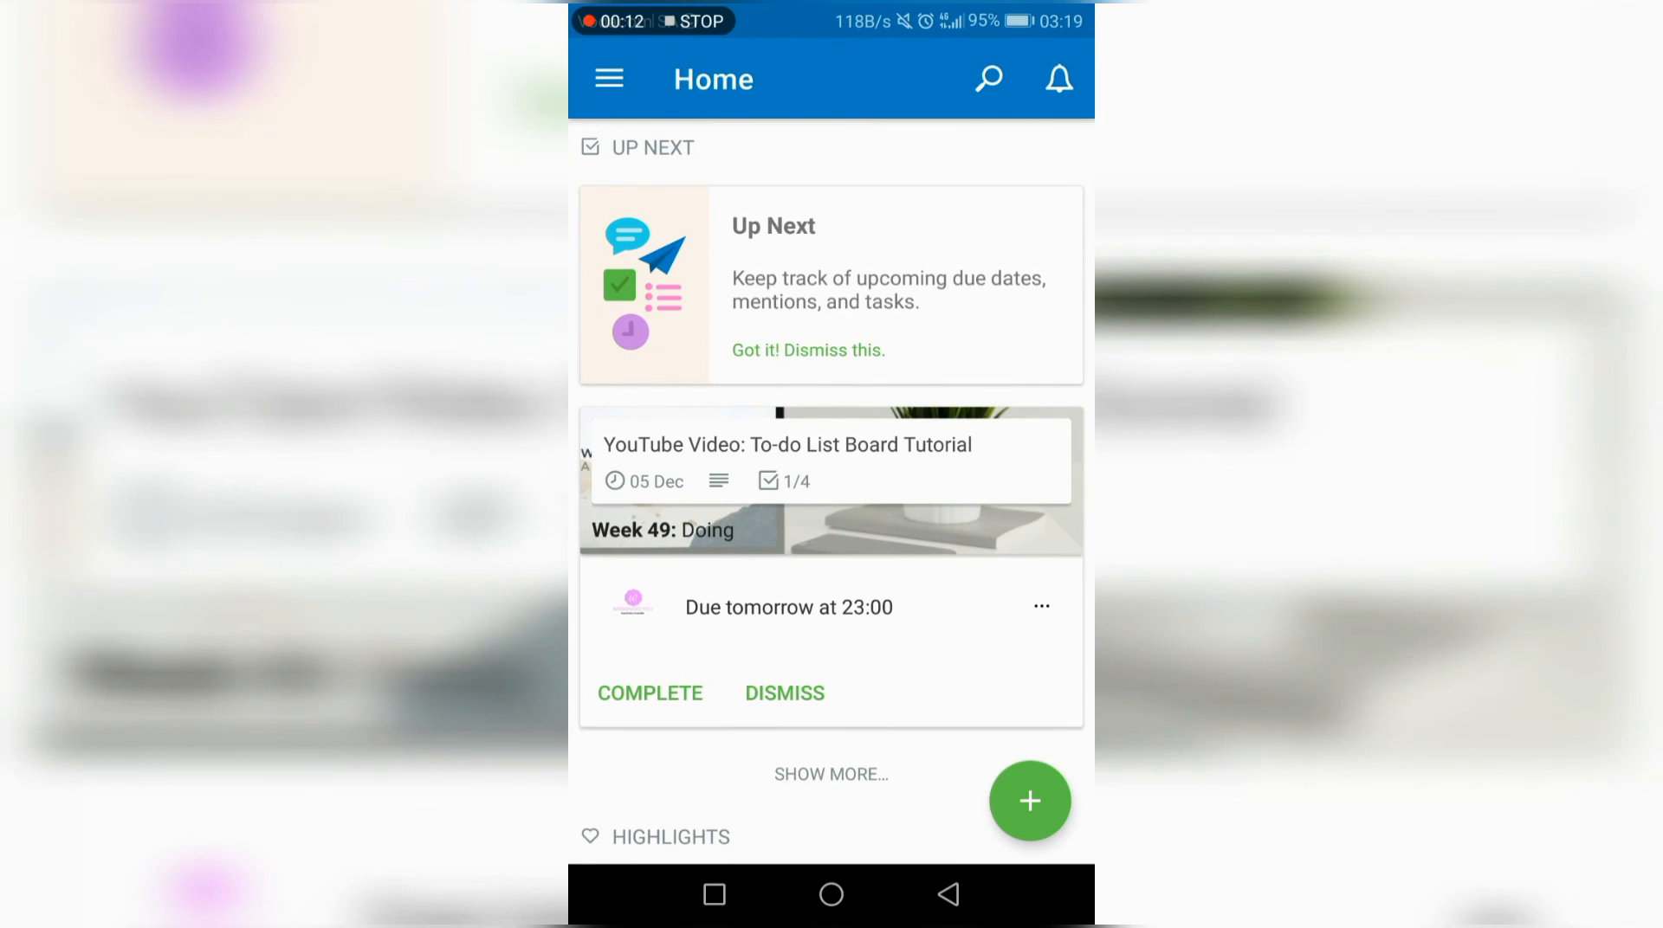
- Open the Template Board in the mobile app and look through its lists, returning to To-Do
click(609, 78)
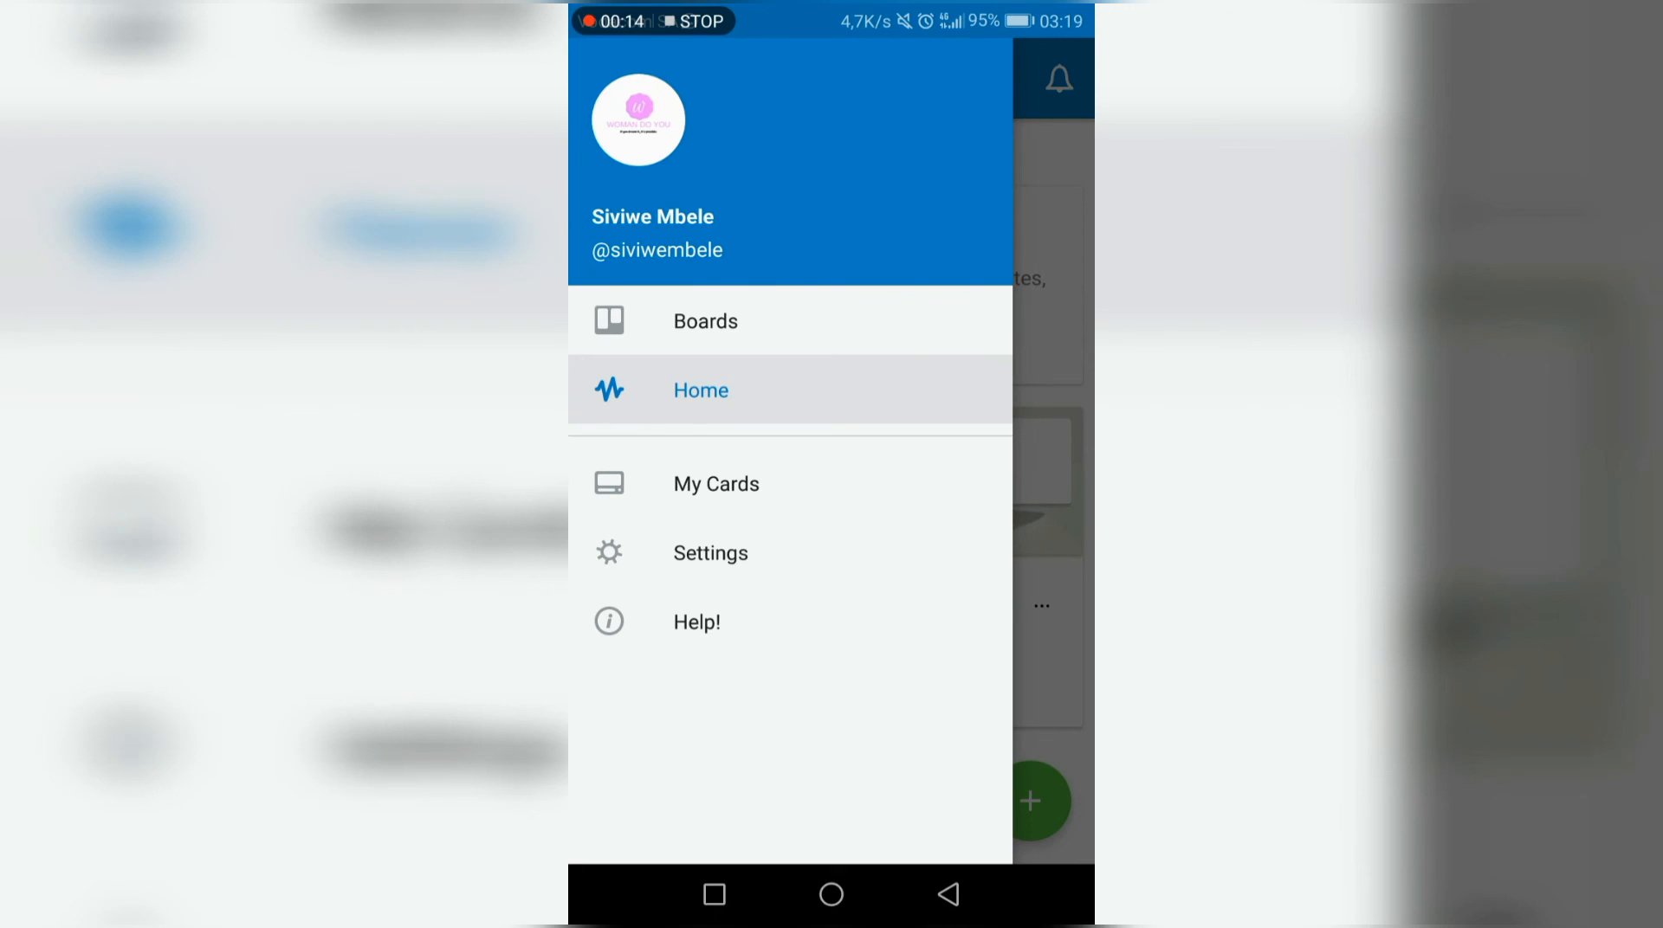
click(963, 301)
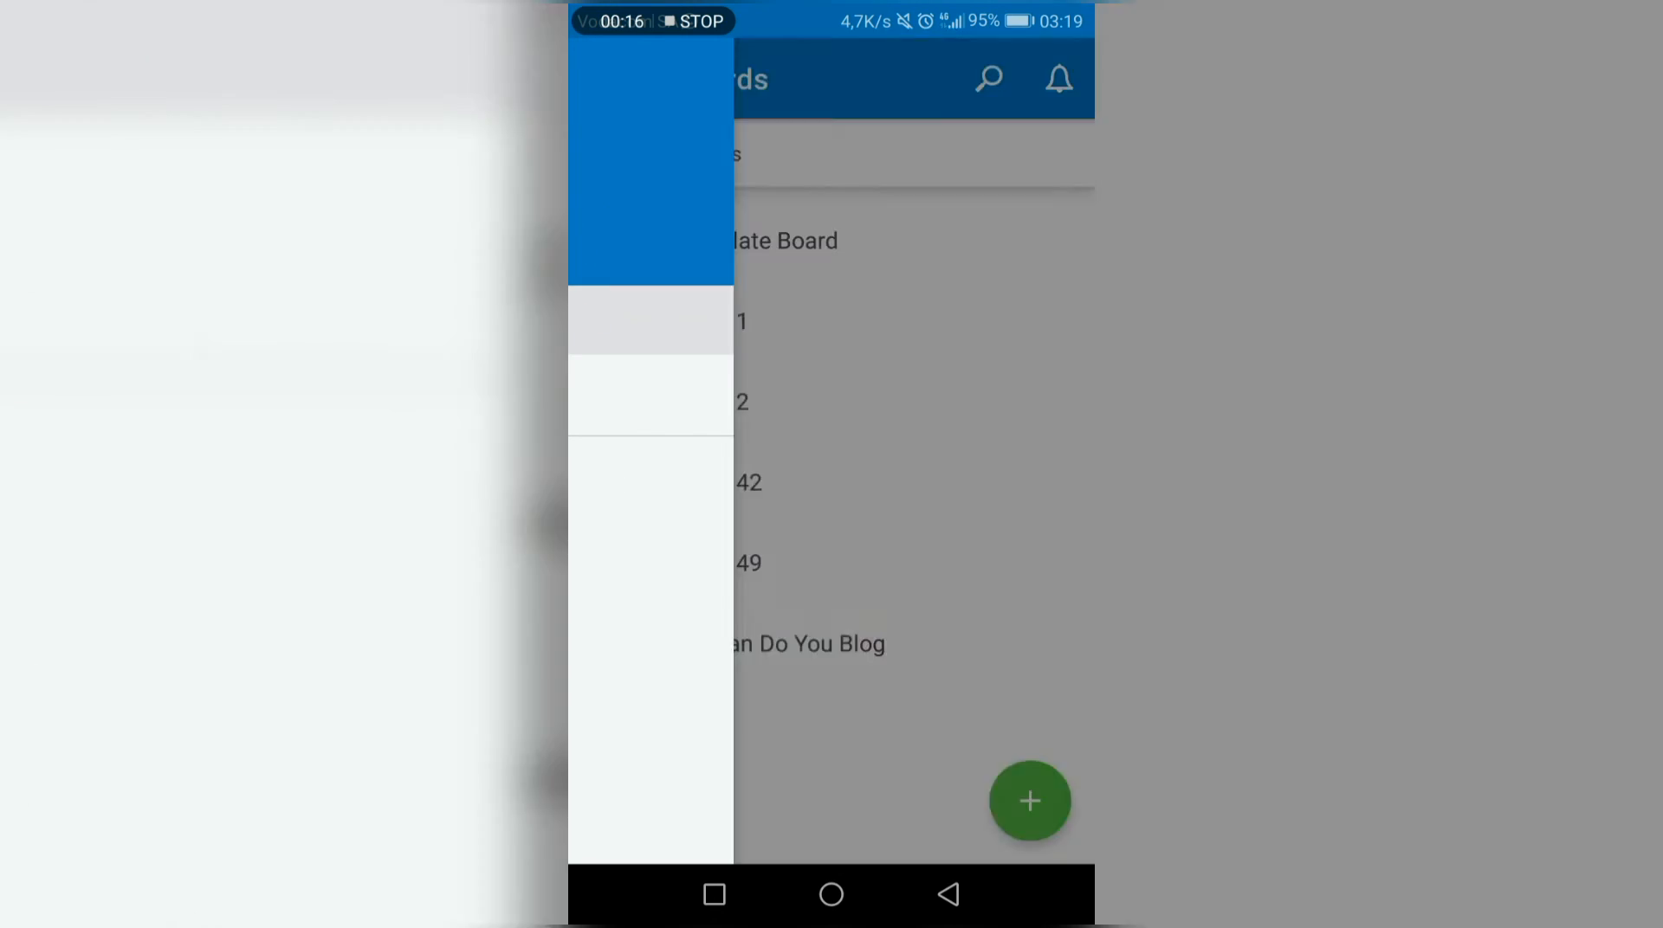
click(950, 246)
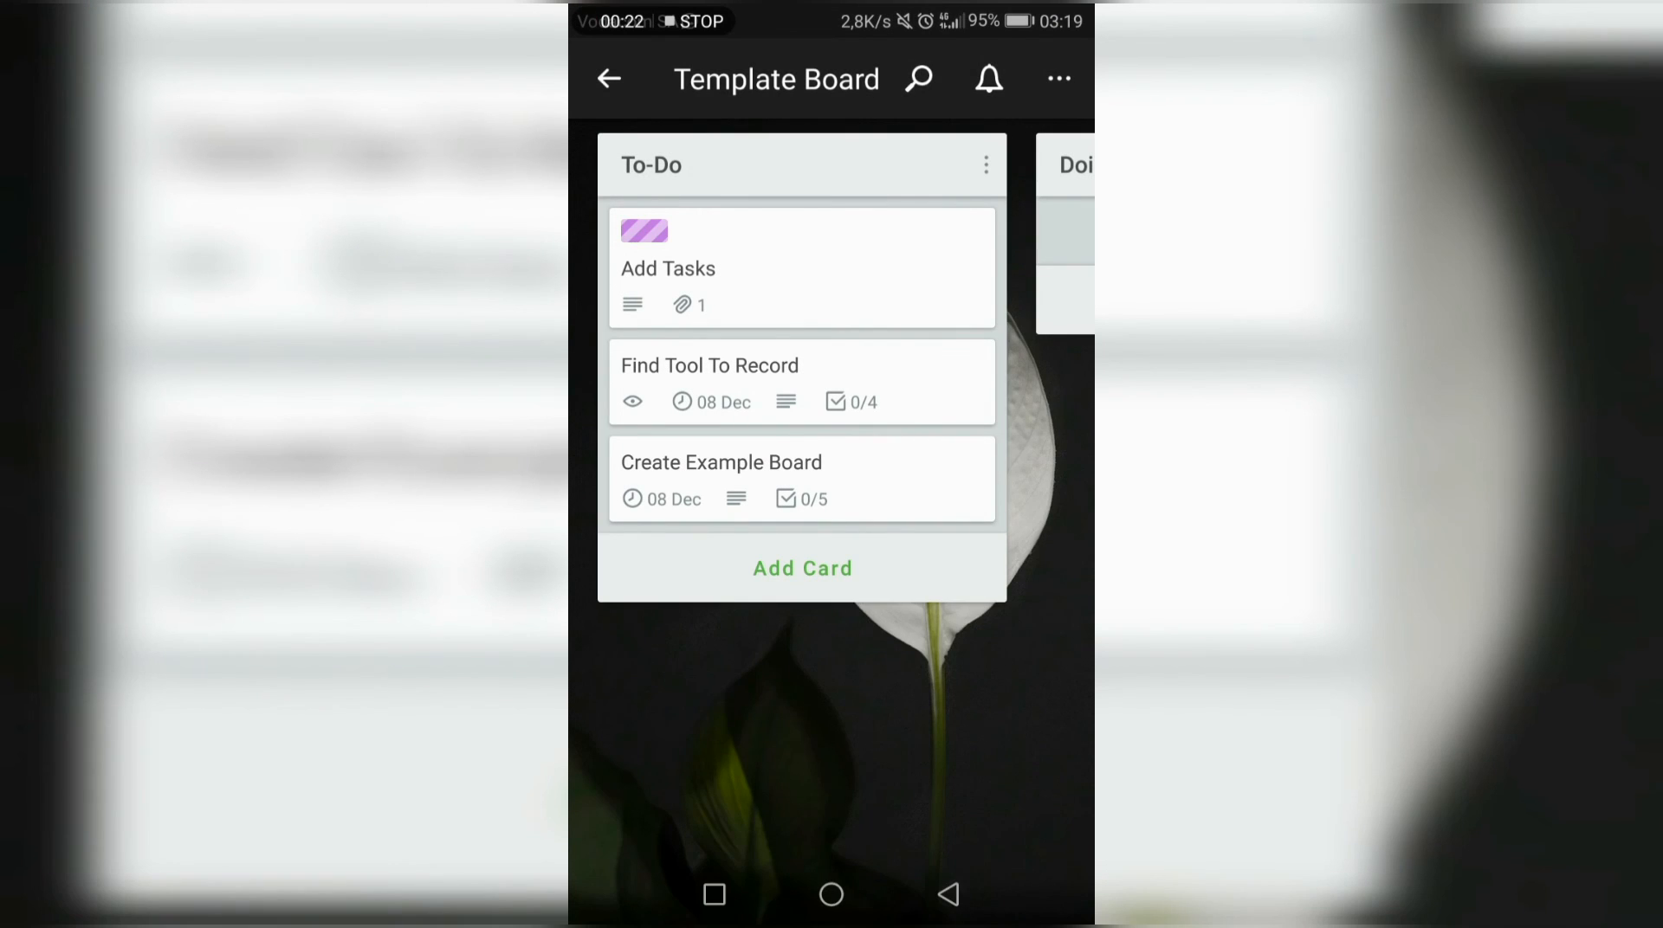
drag(968, 367, 635, 483)
mouse_move(944, 327)
mouse_down()
mouse_move(641, 437)
mouse_move(735, 431)
mouse_move(940, 360)
mouse_up()
drag(705, 416, 968, 340)
- Add a card named "Phone version" to the To-Do list of the Template Board
click(769, 552)
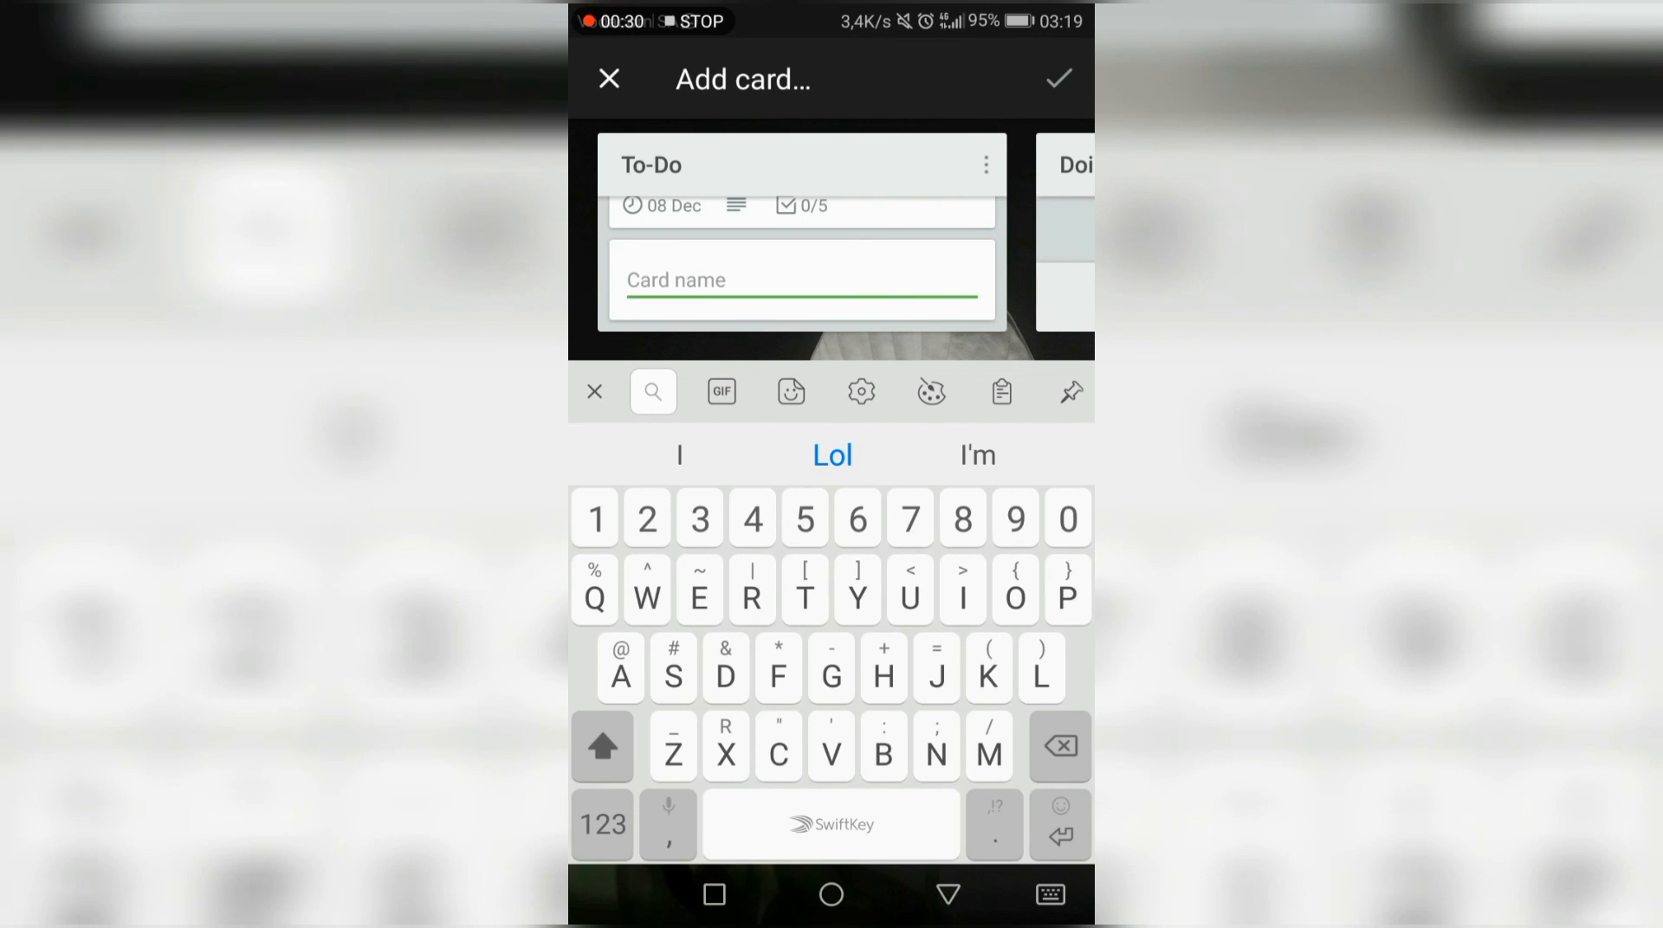
text(Phond)
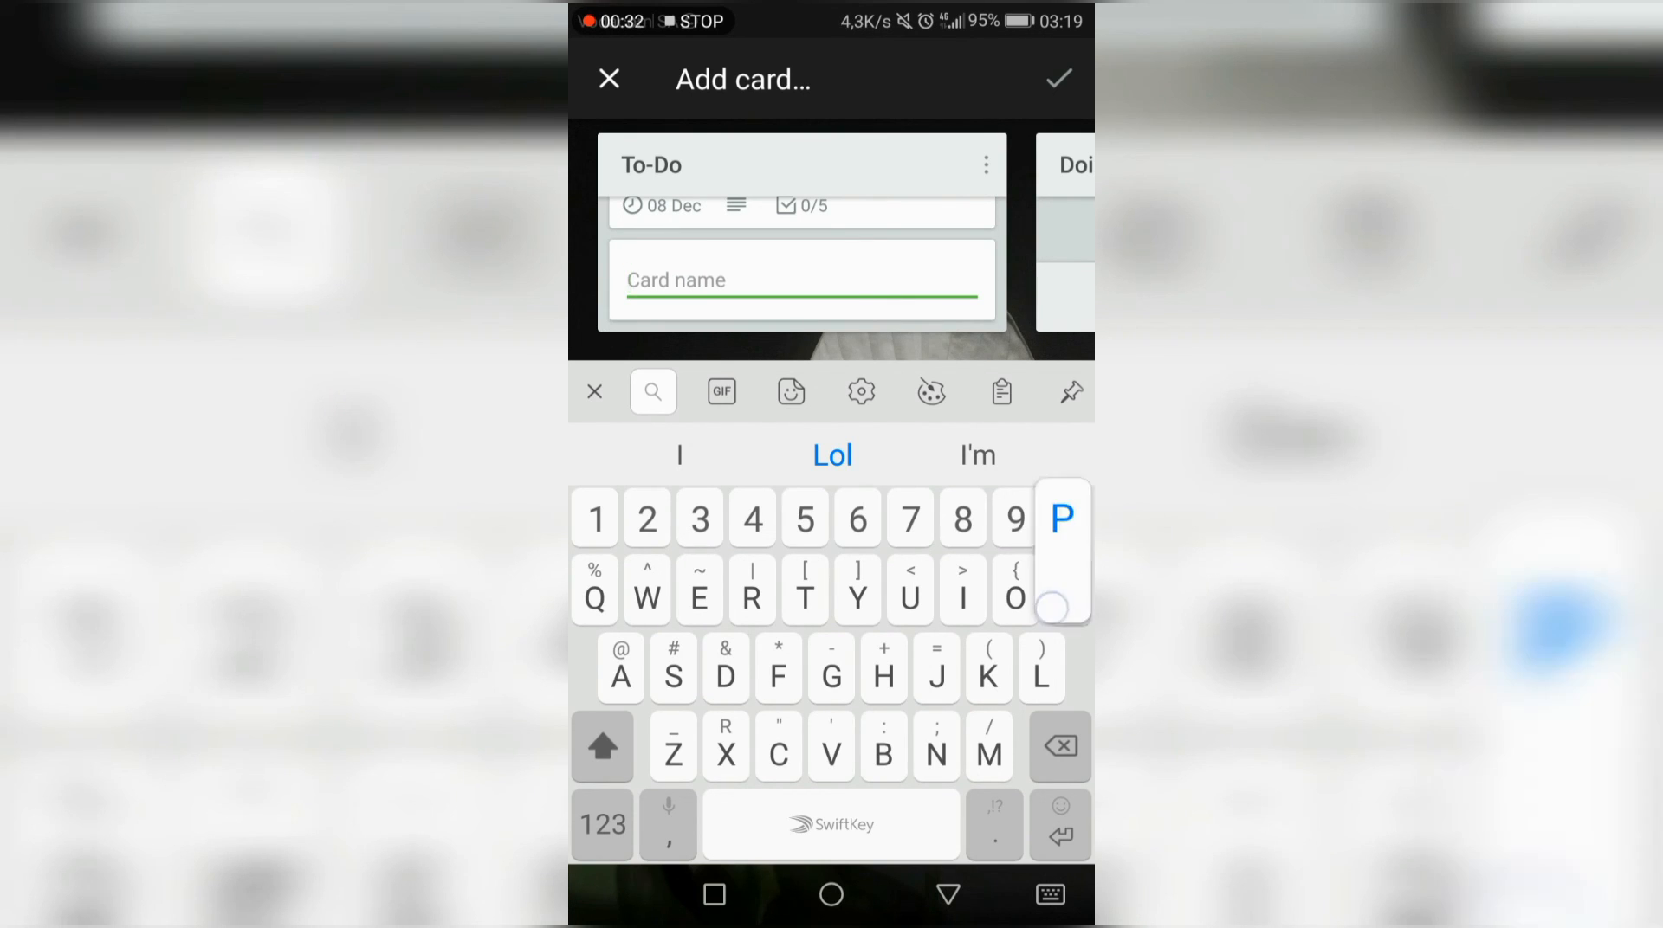
text( ver)
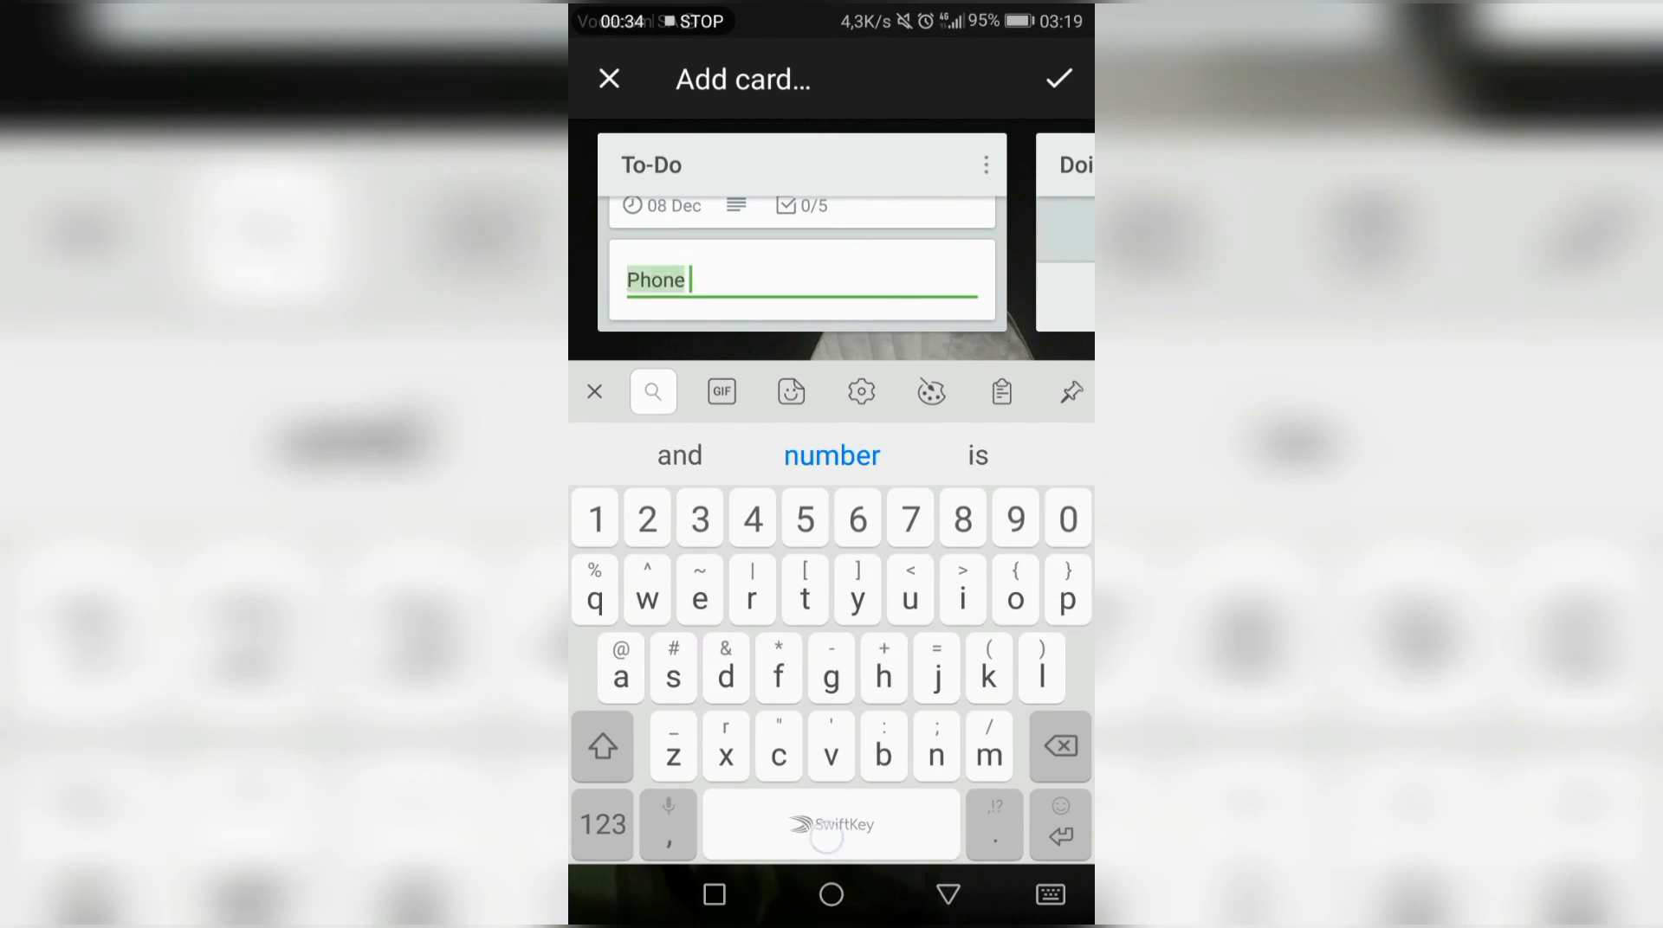
text(s)
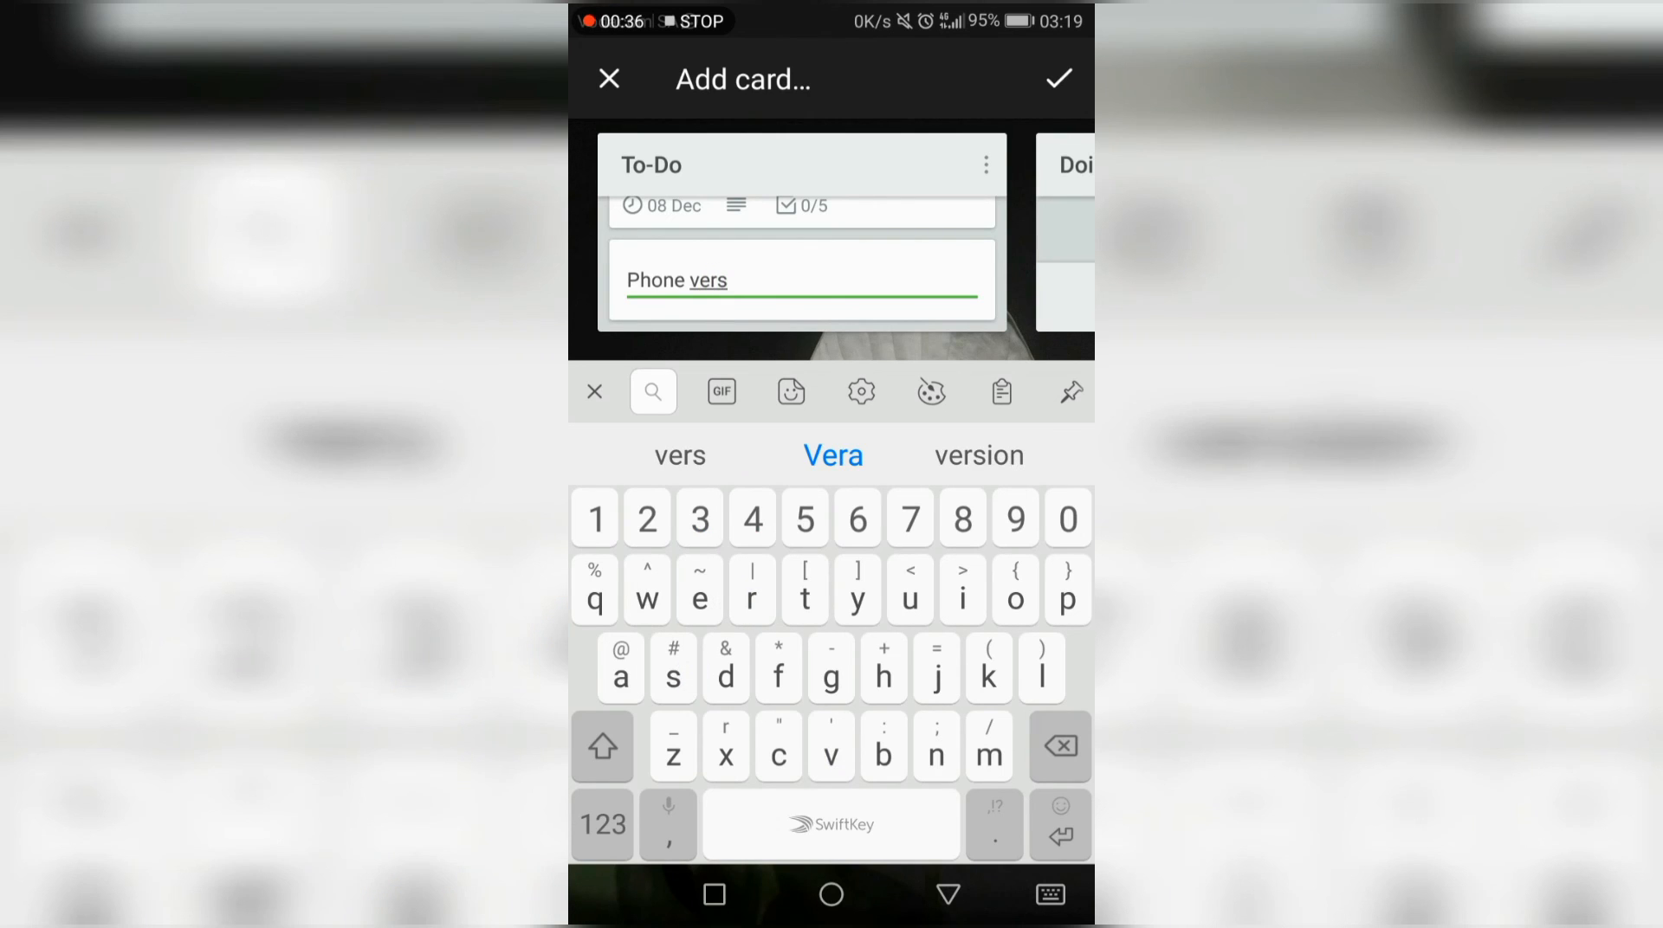
click(979, 456)
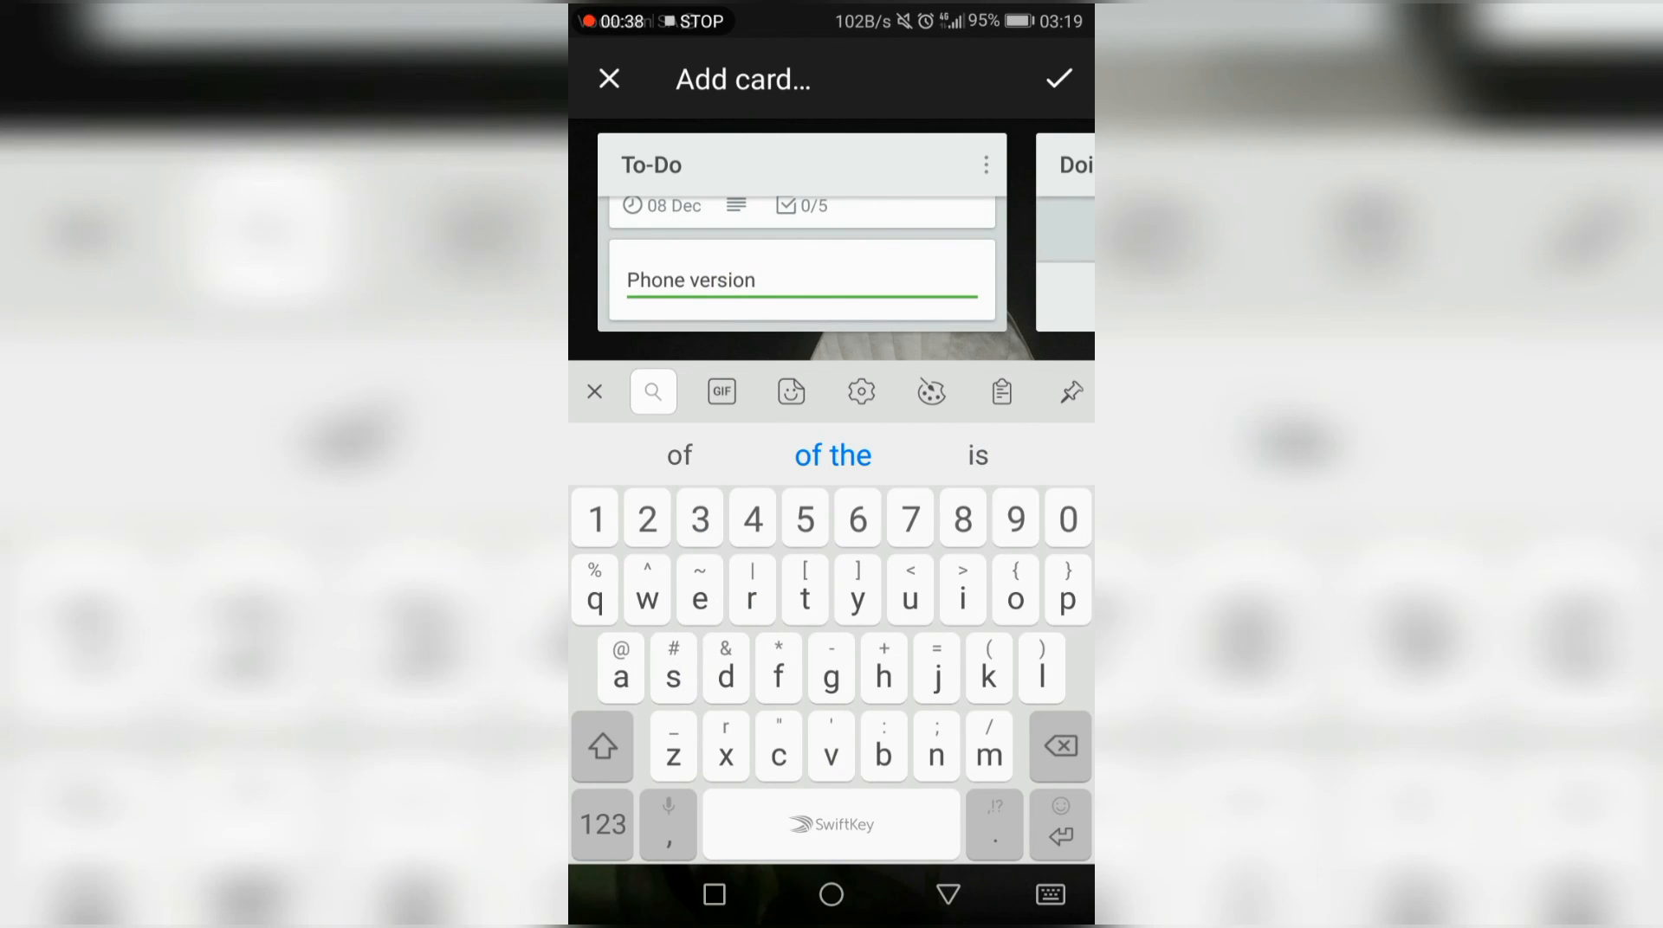
click(1058, 79)
- Set the "Phone version" card's due date to tomorrow, 05 Dec at 09:00, with a reminder 15 Minutes Before
click(899, 252)
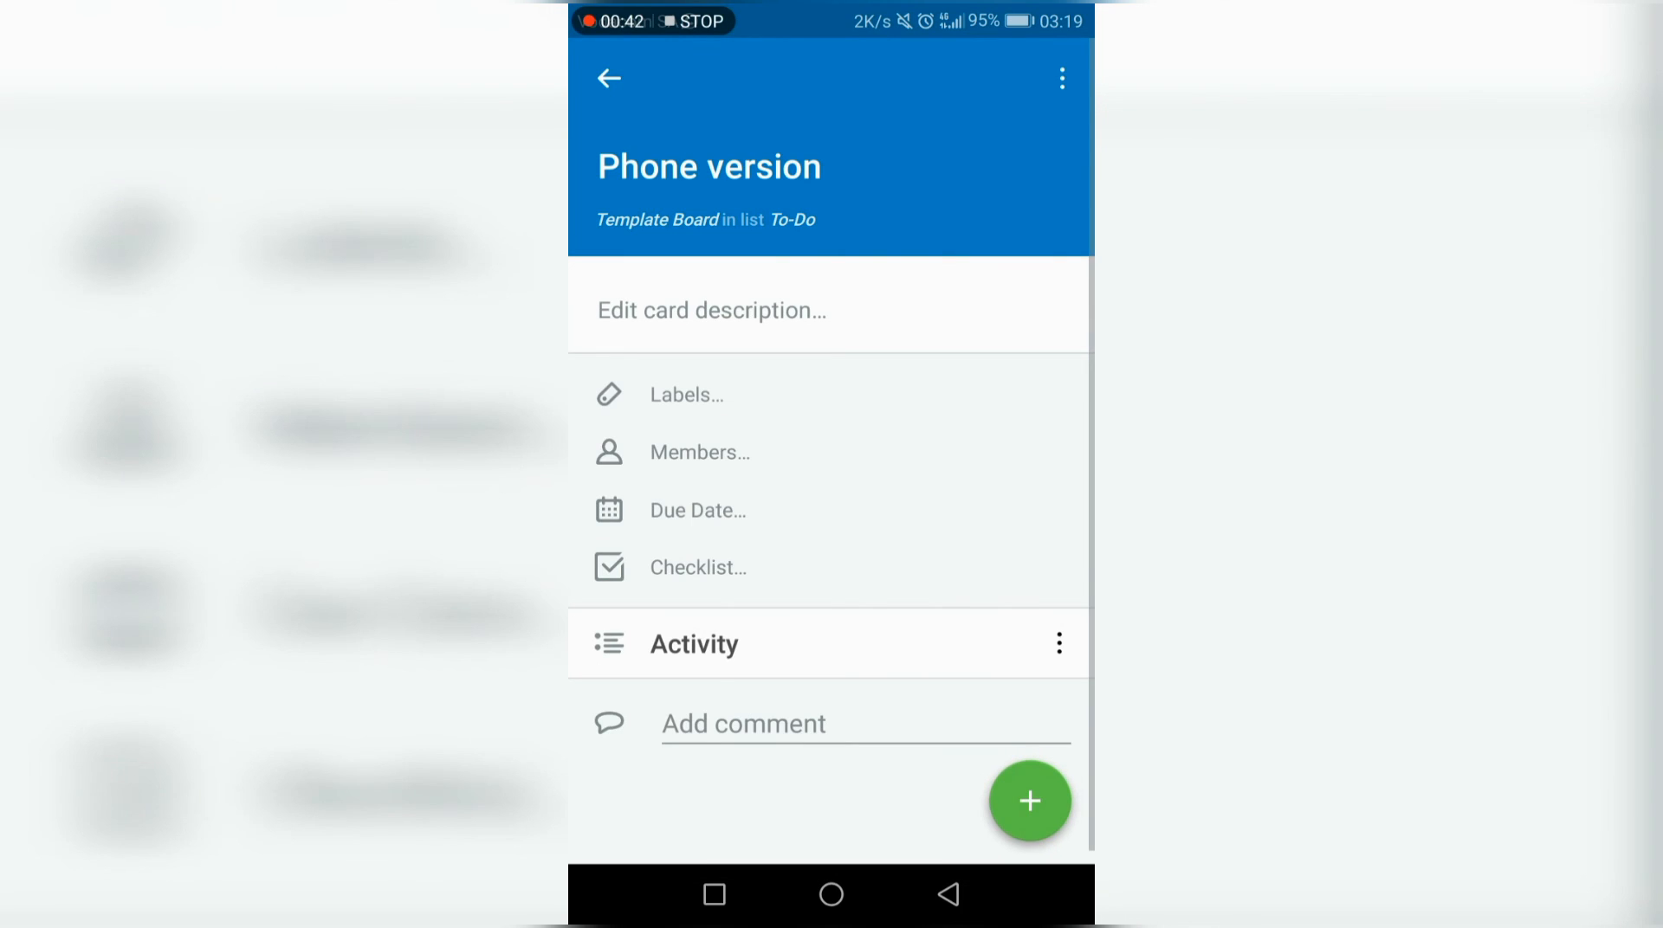
click(769, 505)
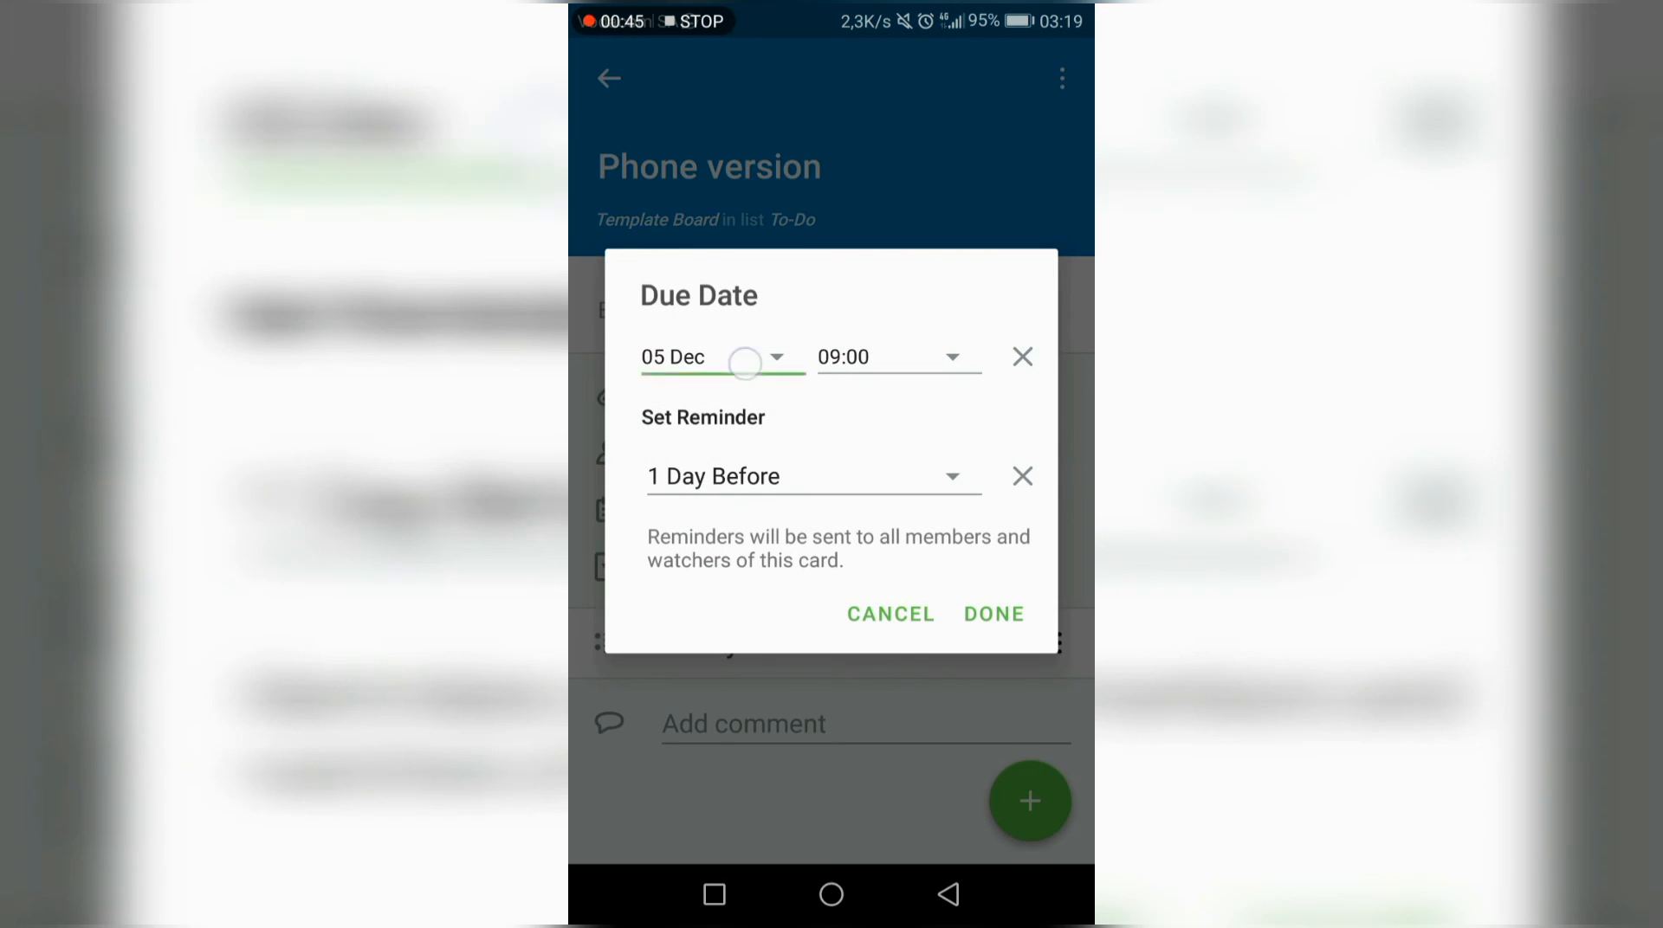
click(745, 362)
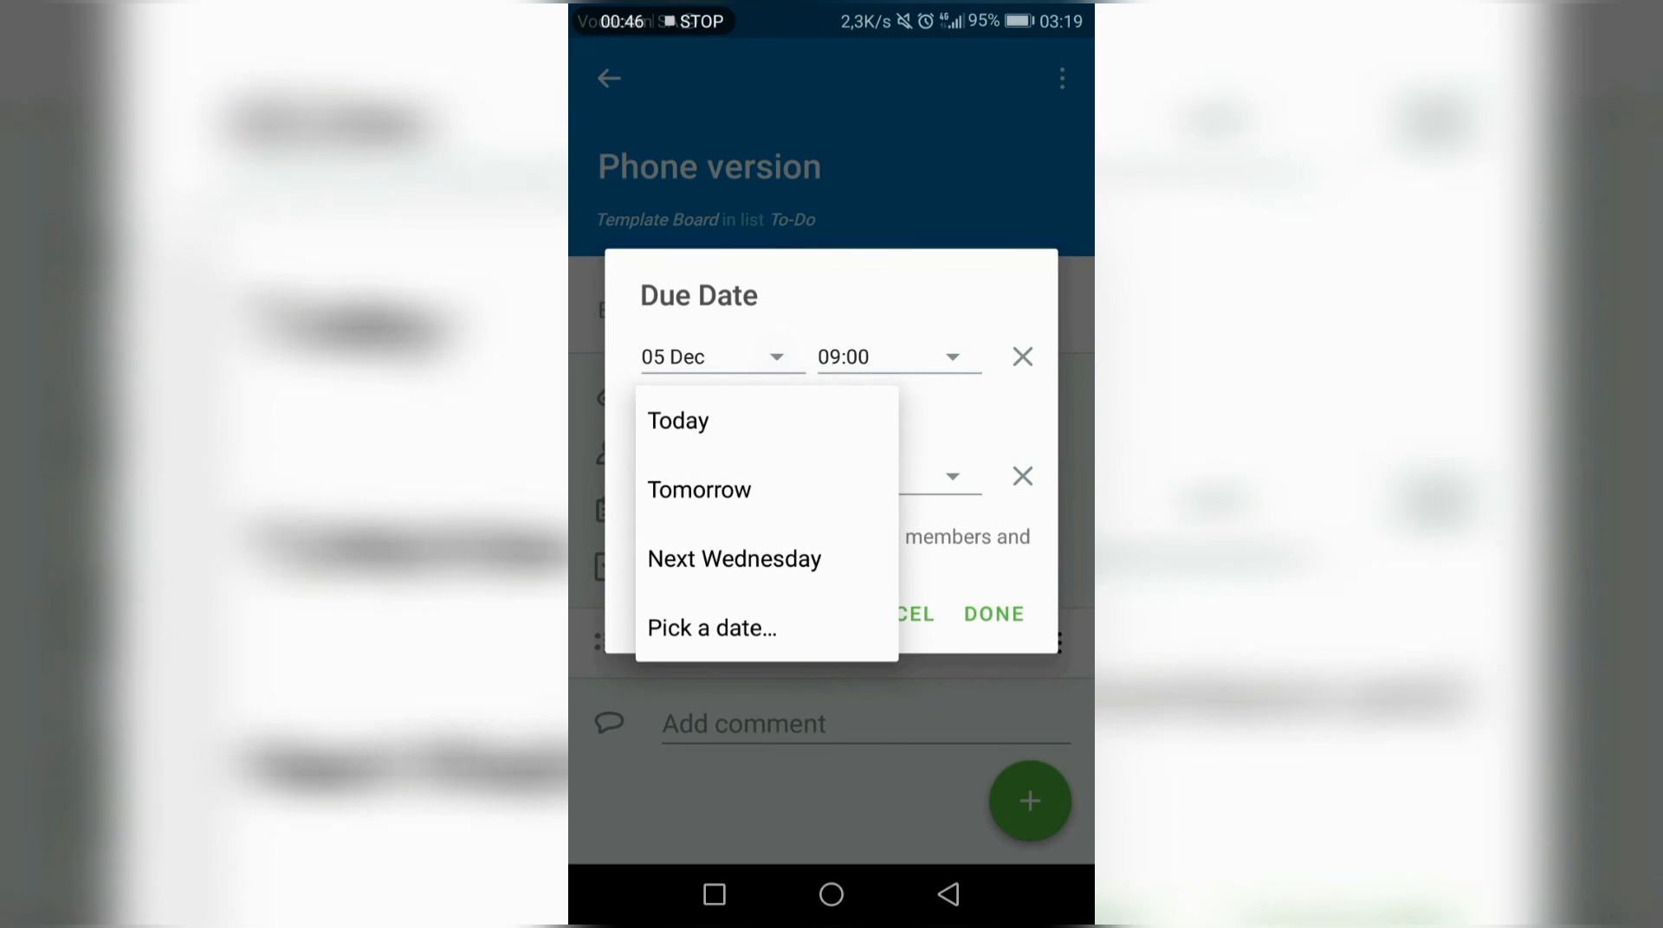
click(752, 488)
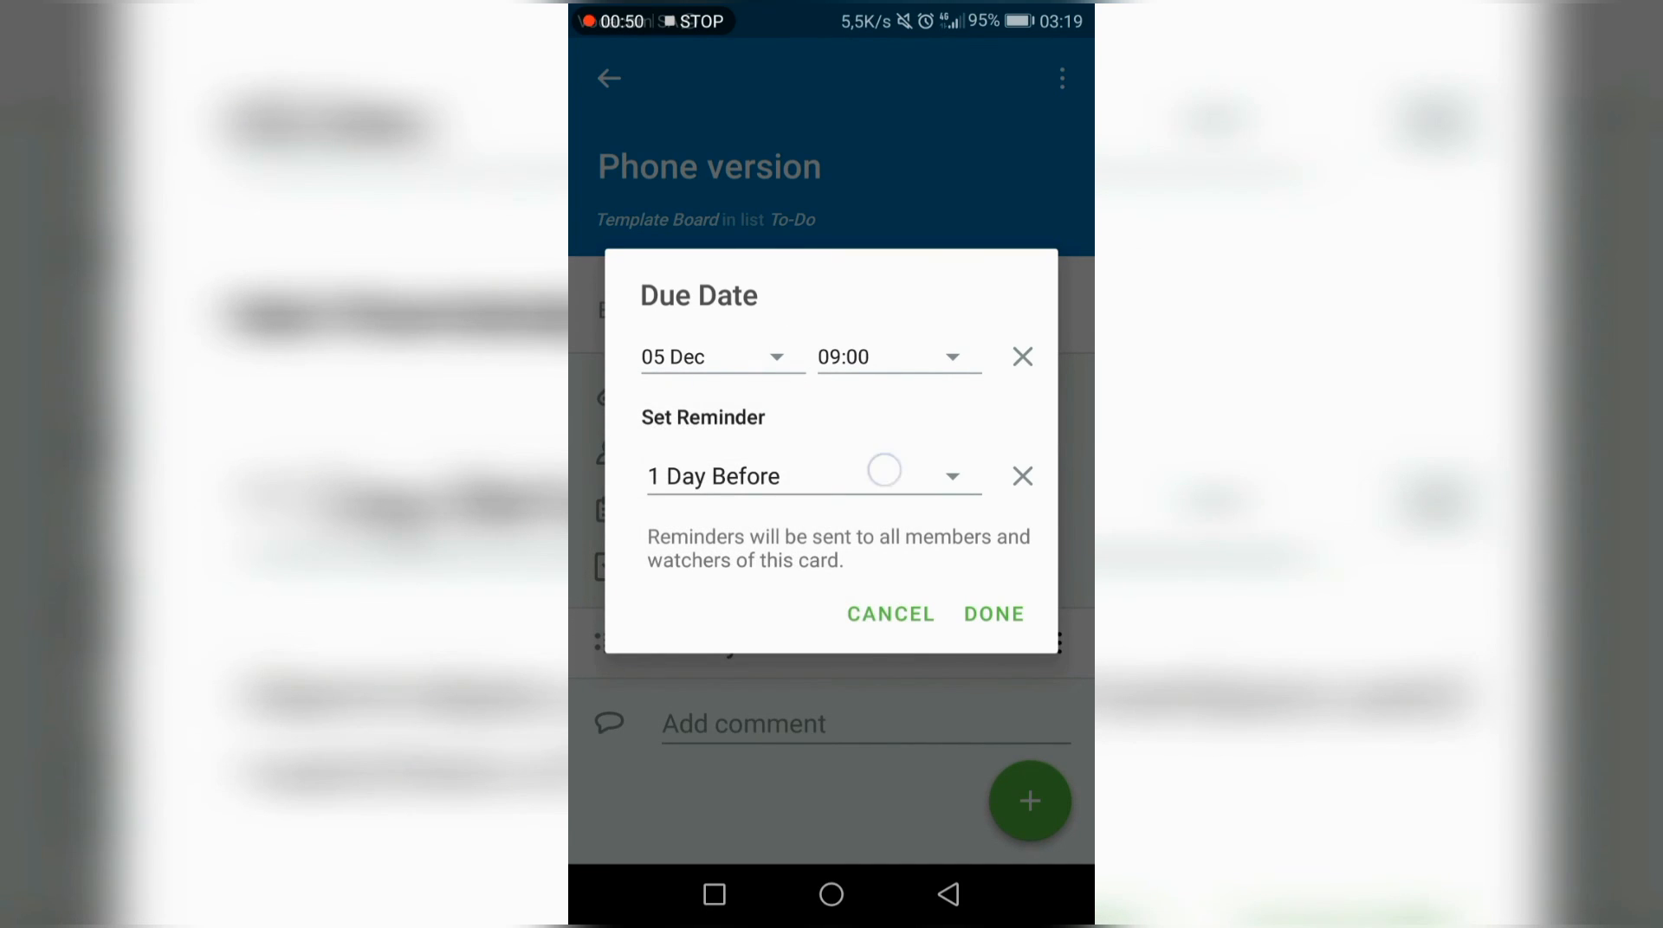
click(880, 472)
click(780, 554)
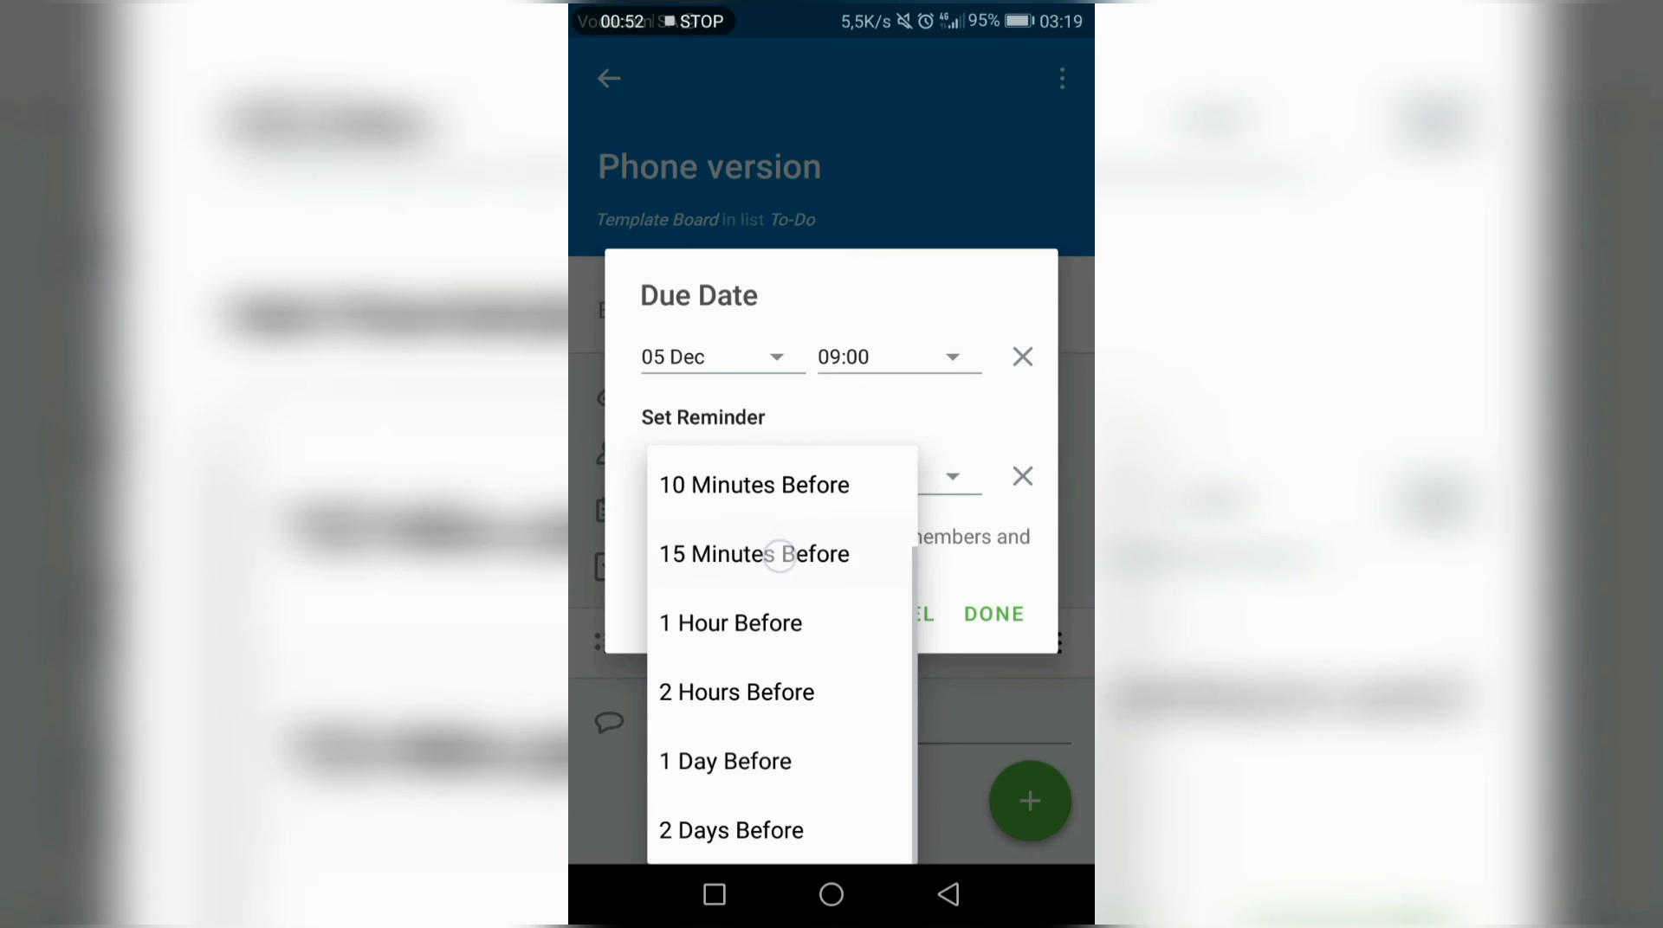
click(1006, 614)
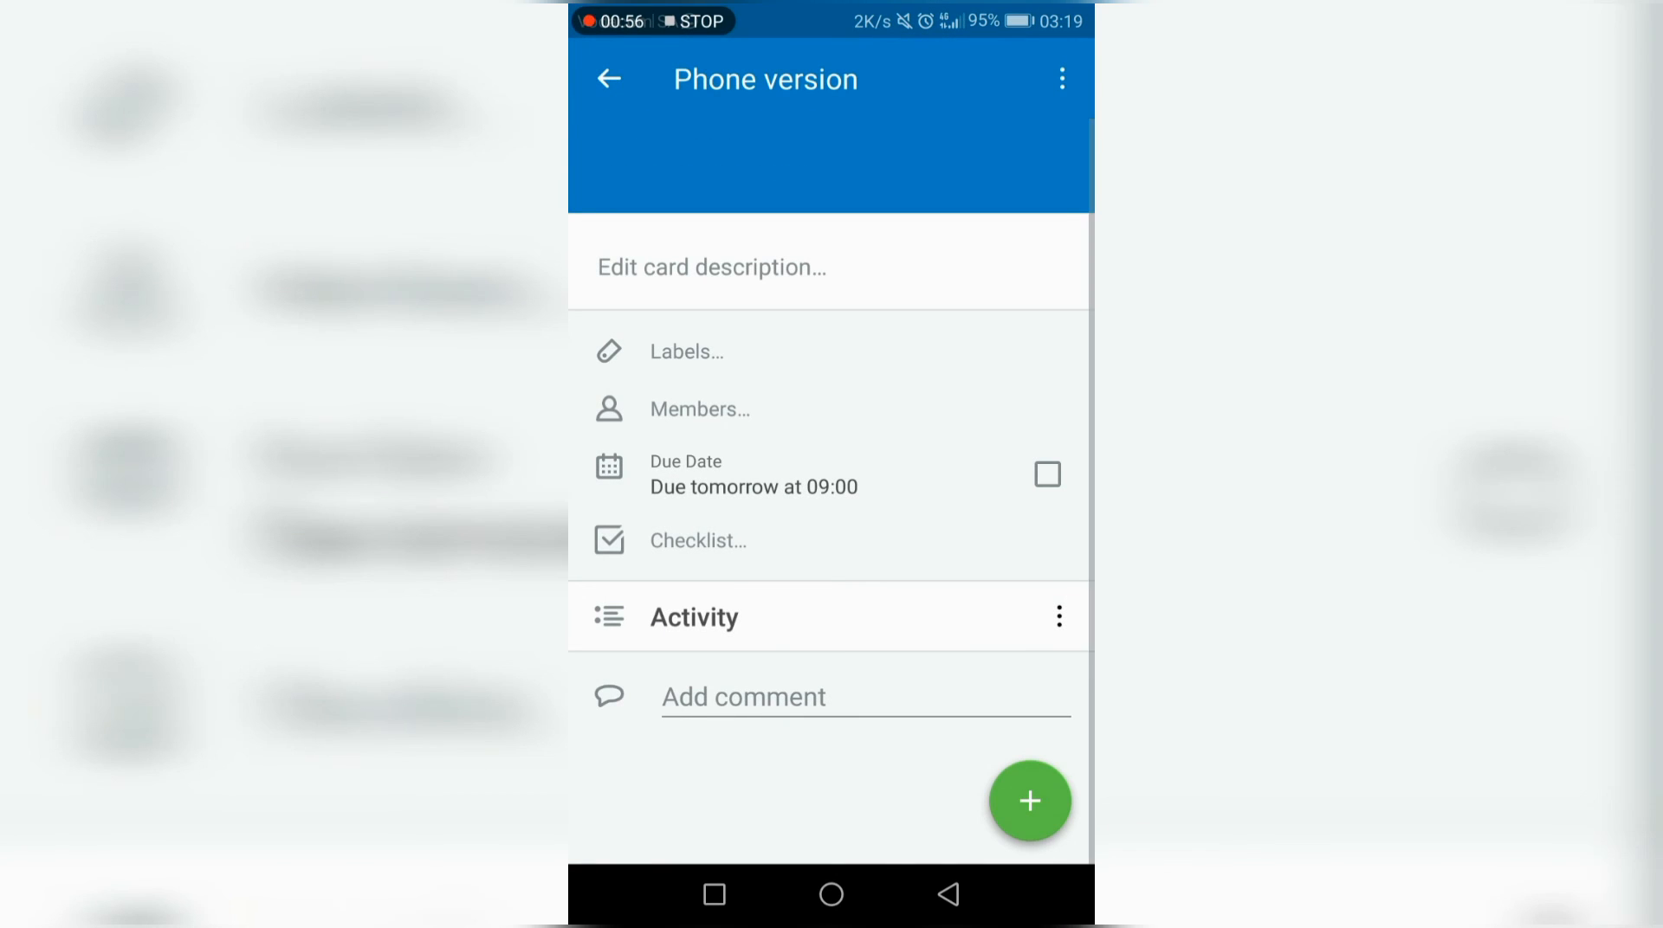
- Add a checklist to the "Phone version" card with the item "Record phone version"
click(803, 537)
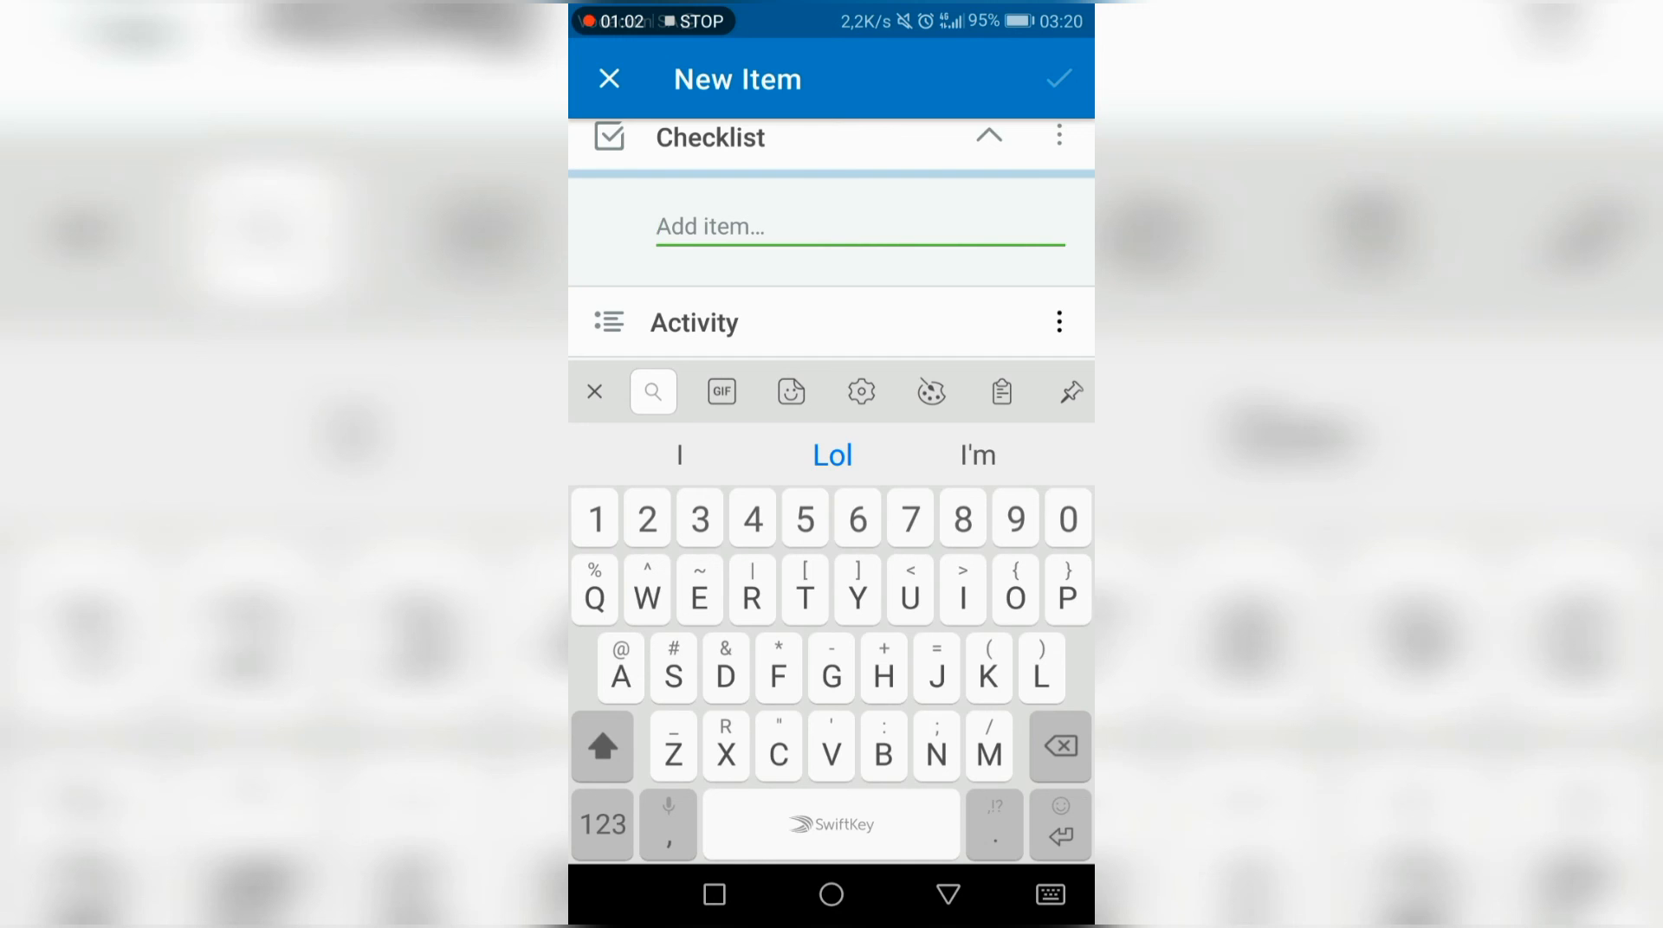
text(Re)
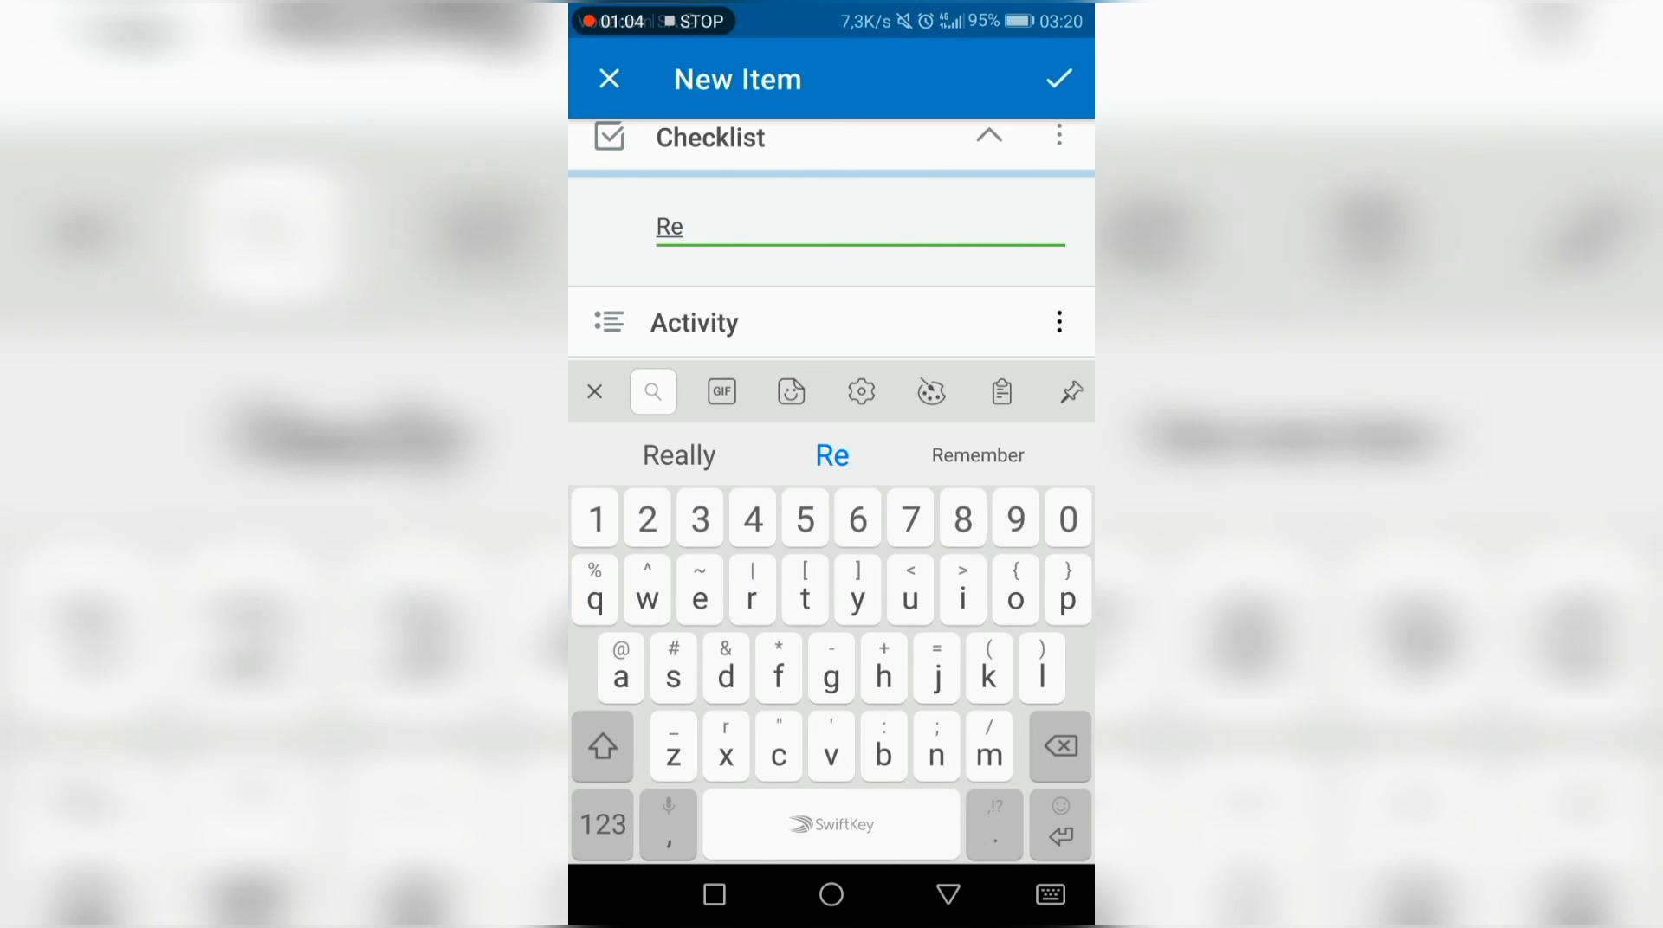
text(cord )
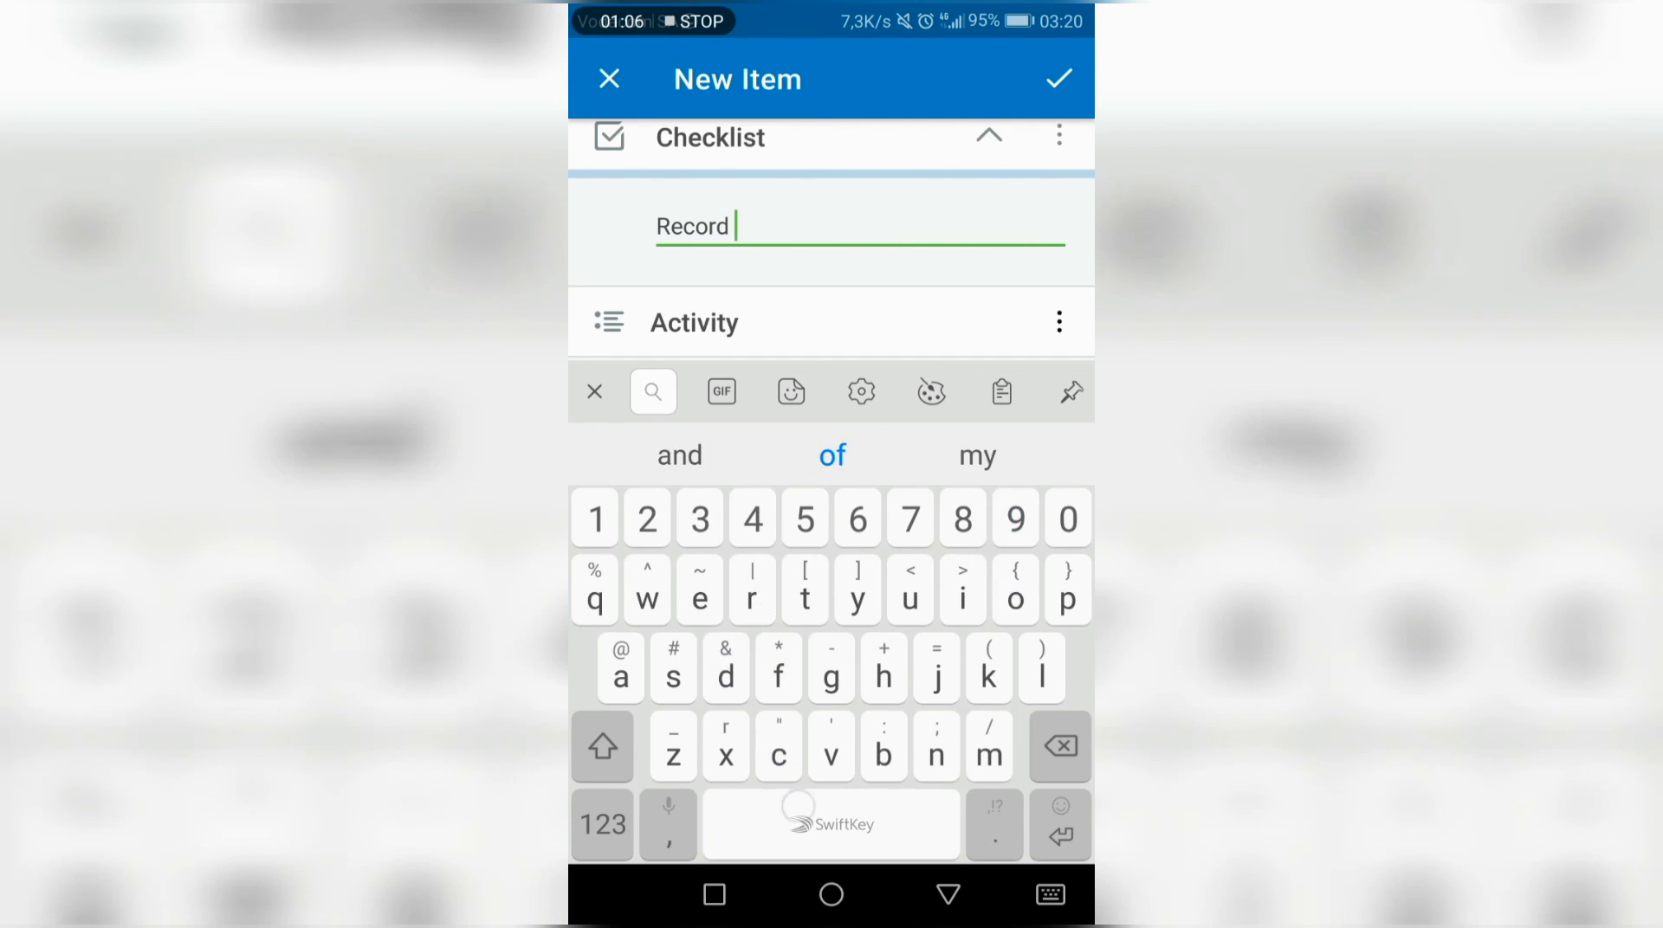
text(phone )
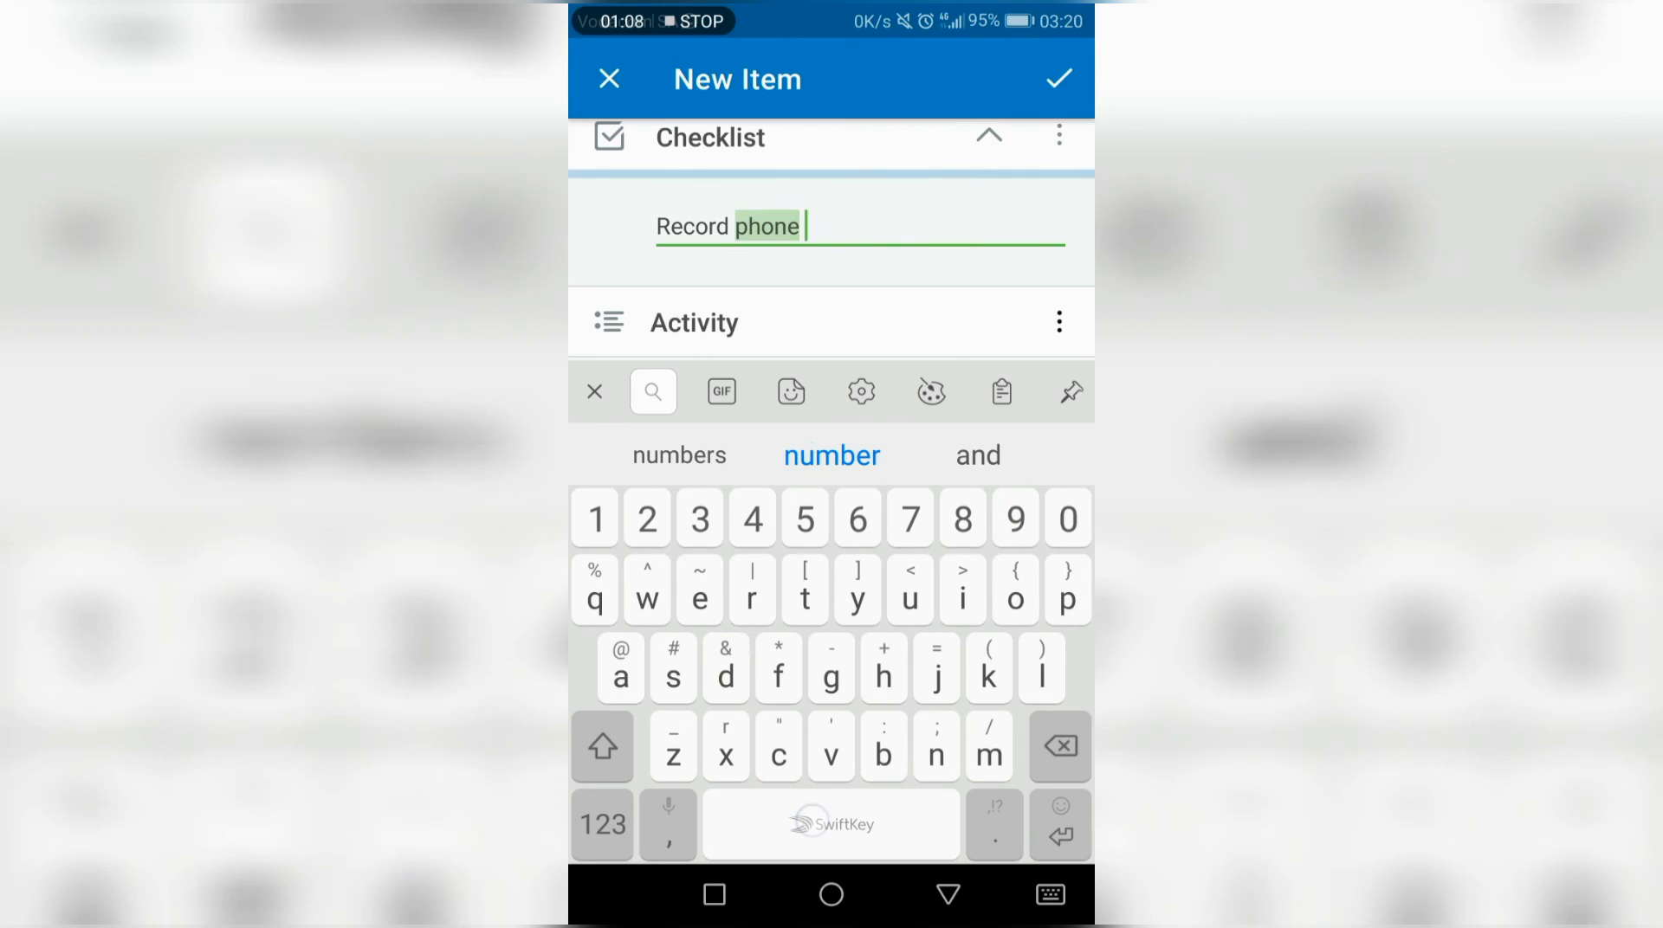
text(v)
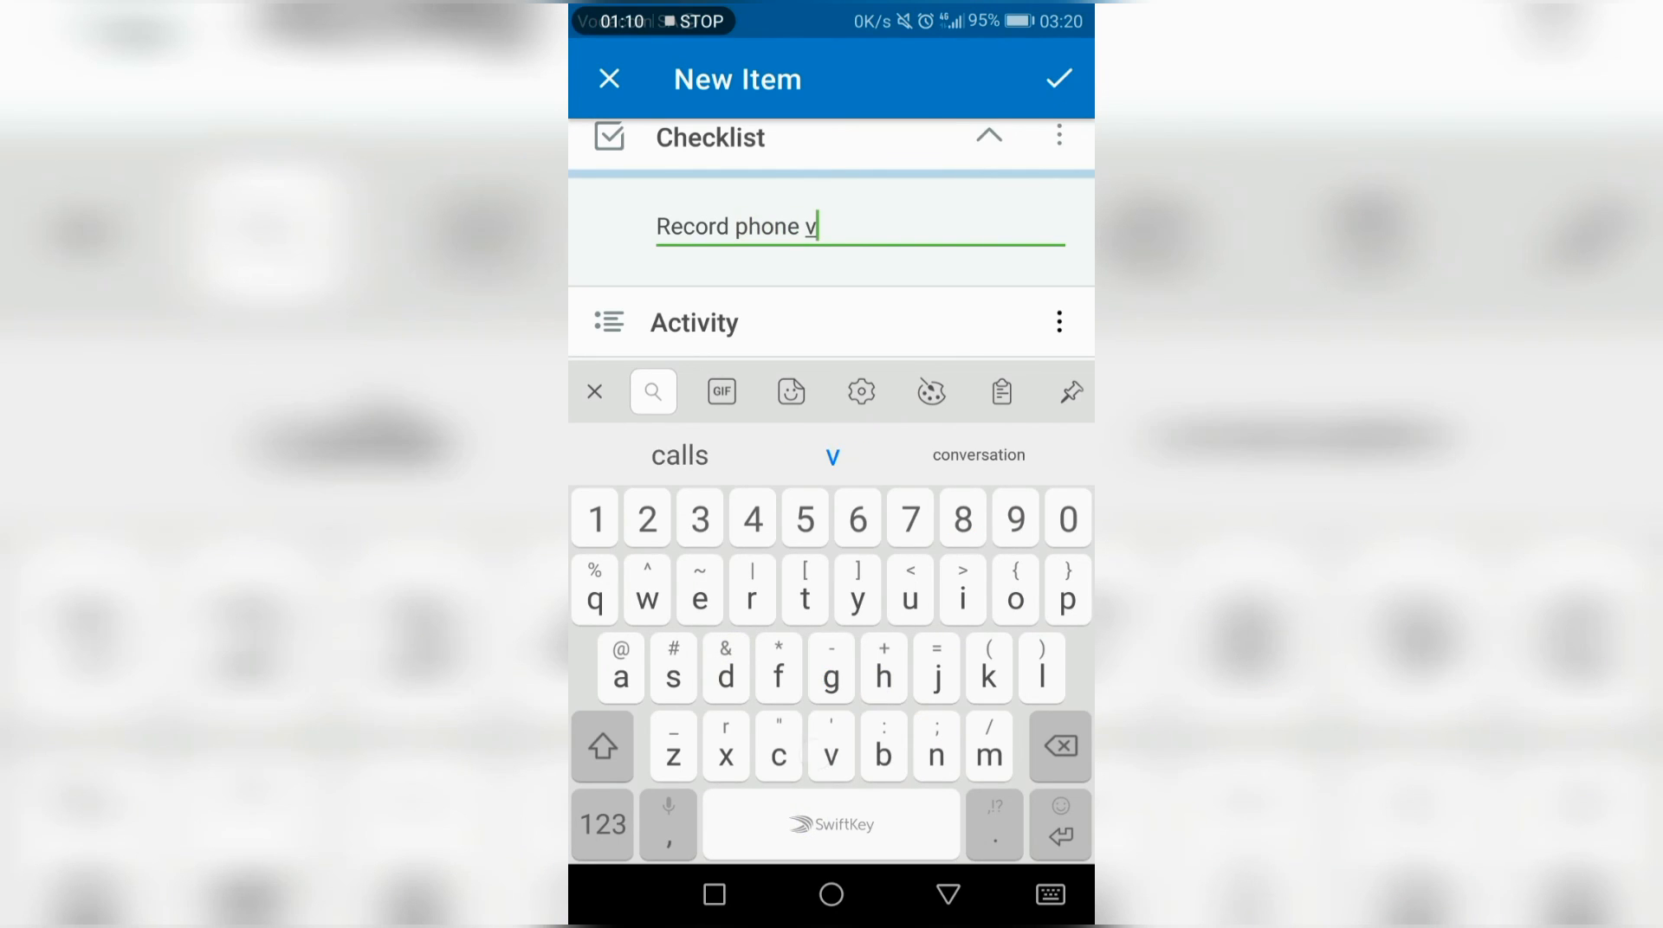
text(etsii)
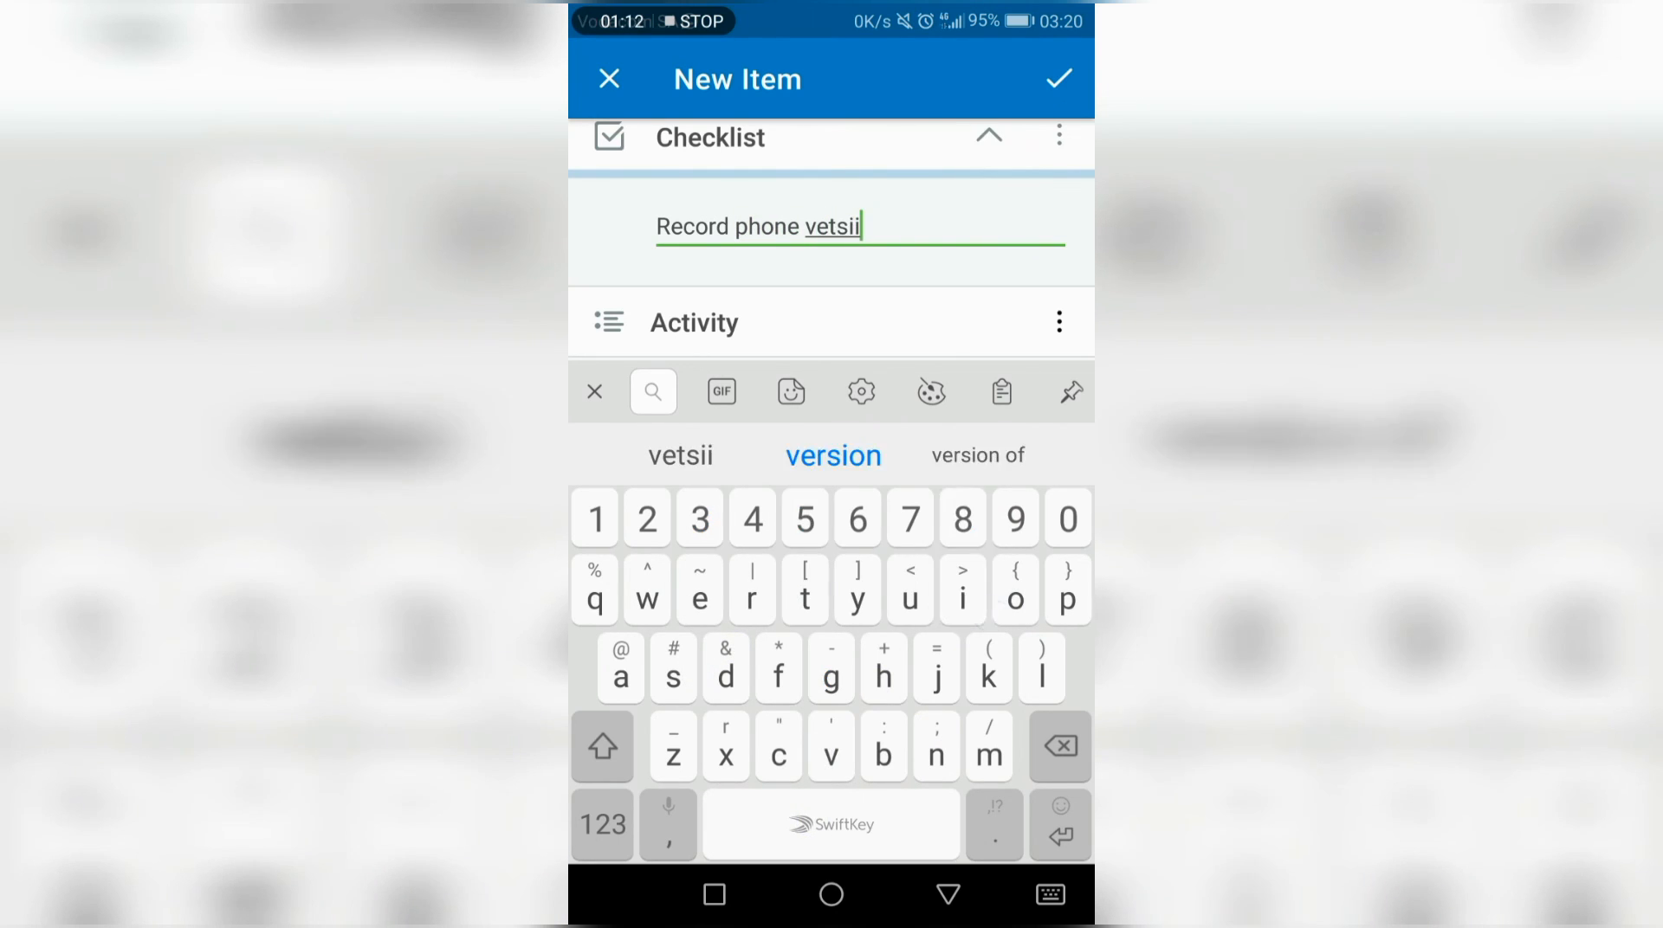
click(833, 454)
key(BackSpace)
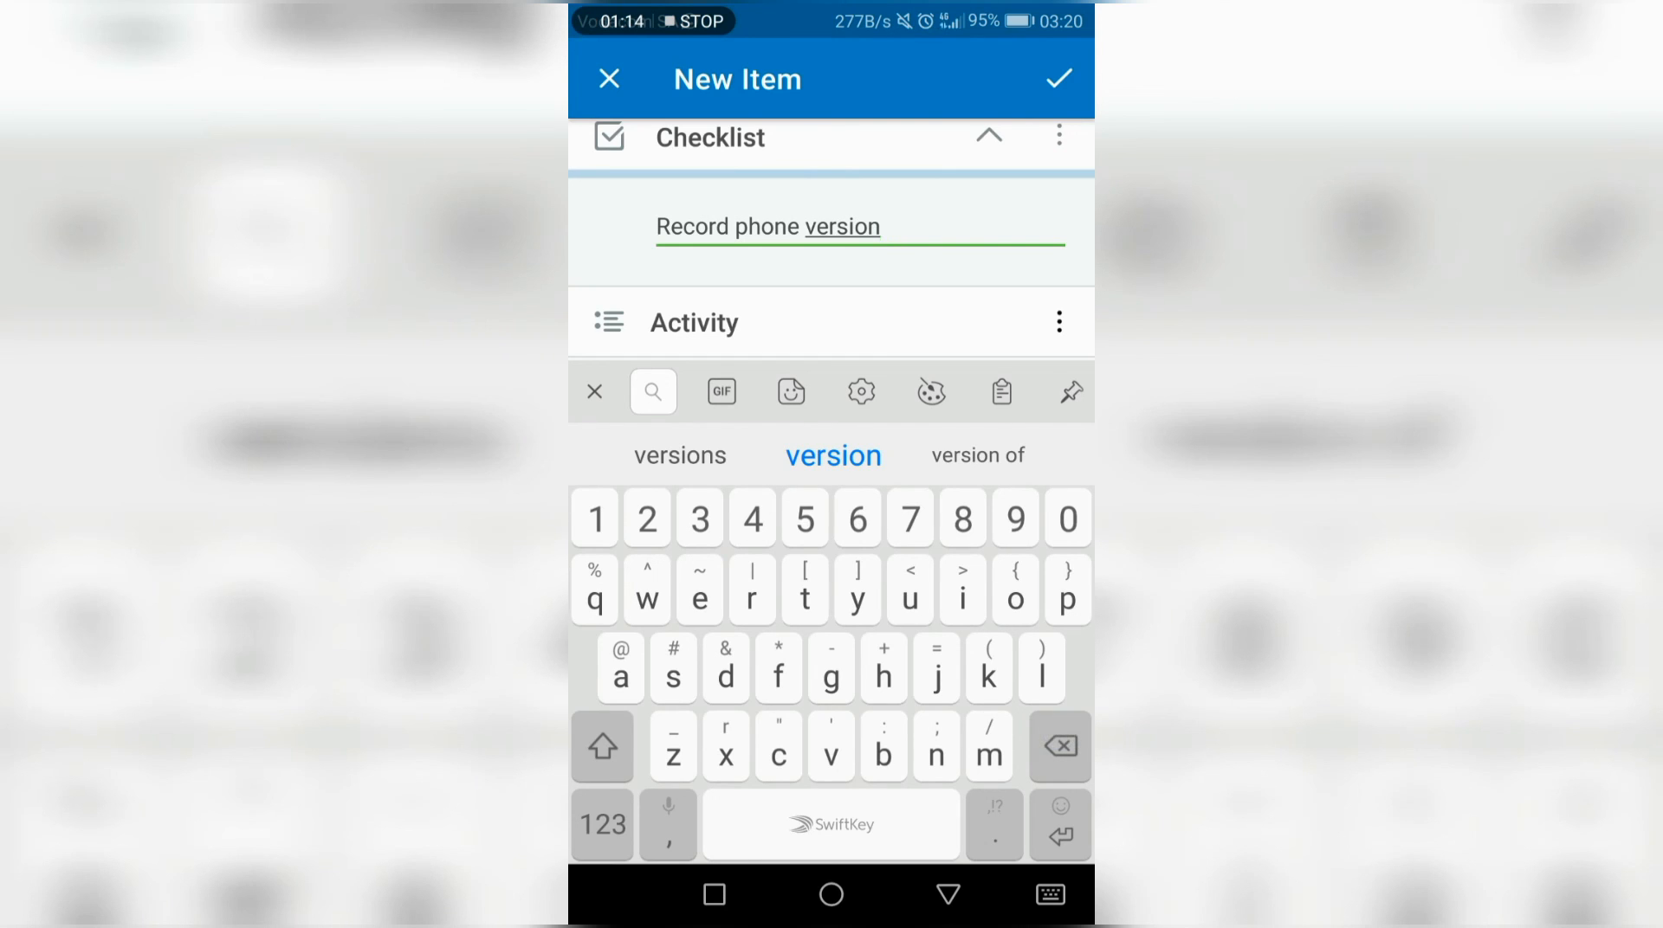
key(Return)
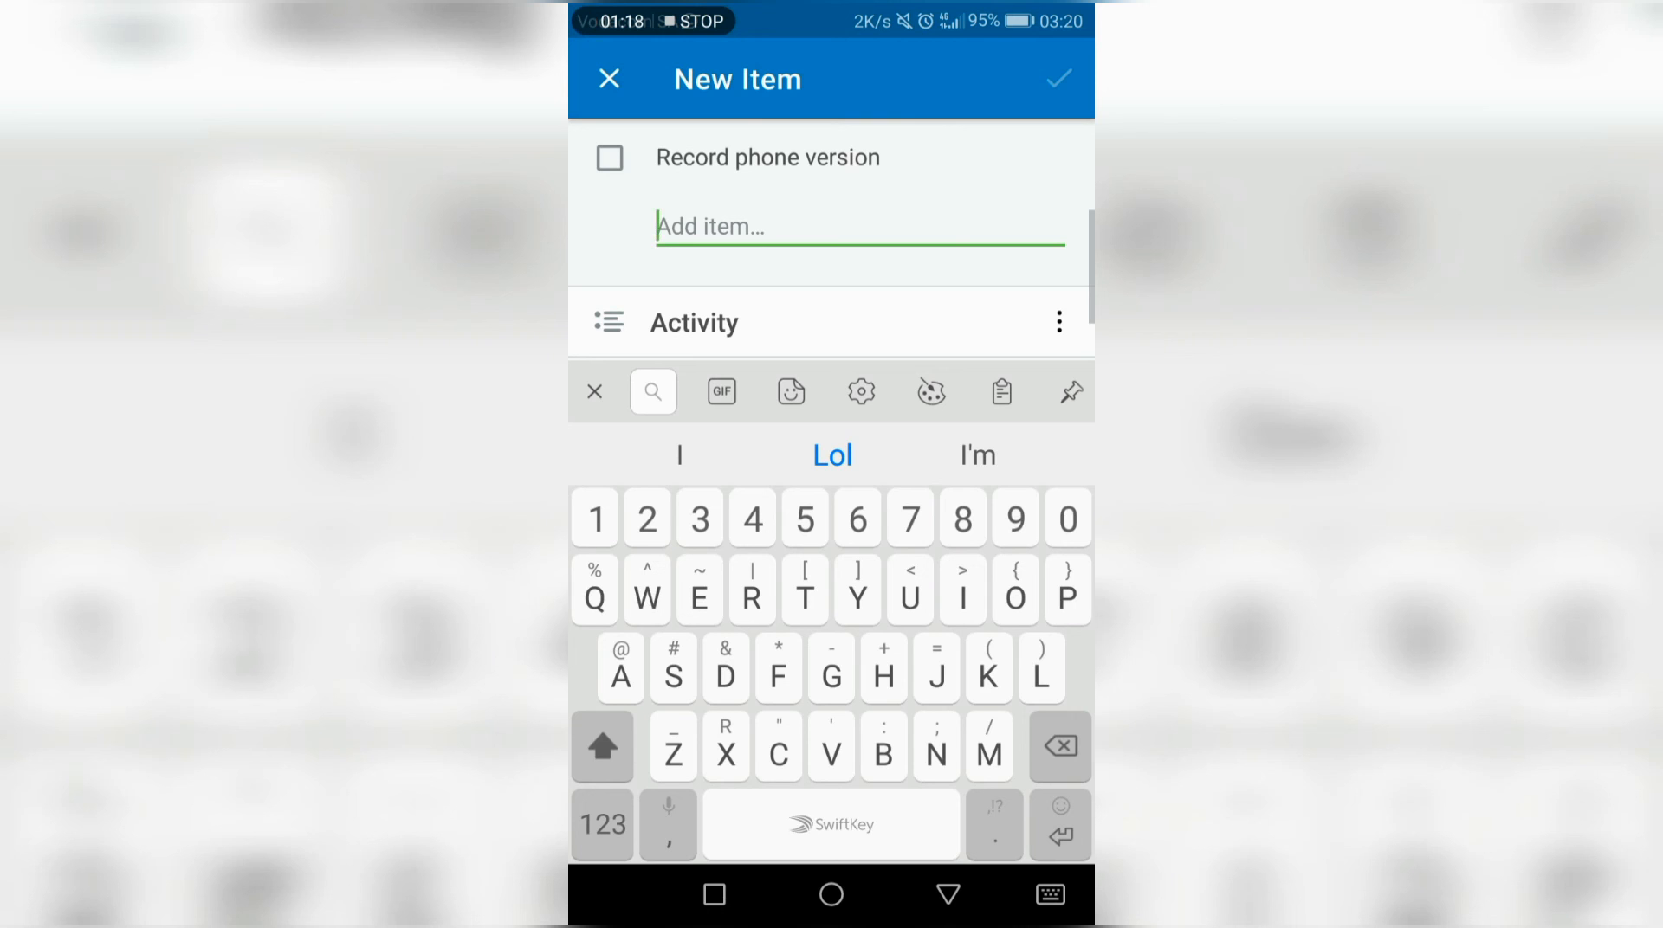
- Enter "Start Now" as the second item of the "Phone version" card's checklist
text(Star)
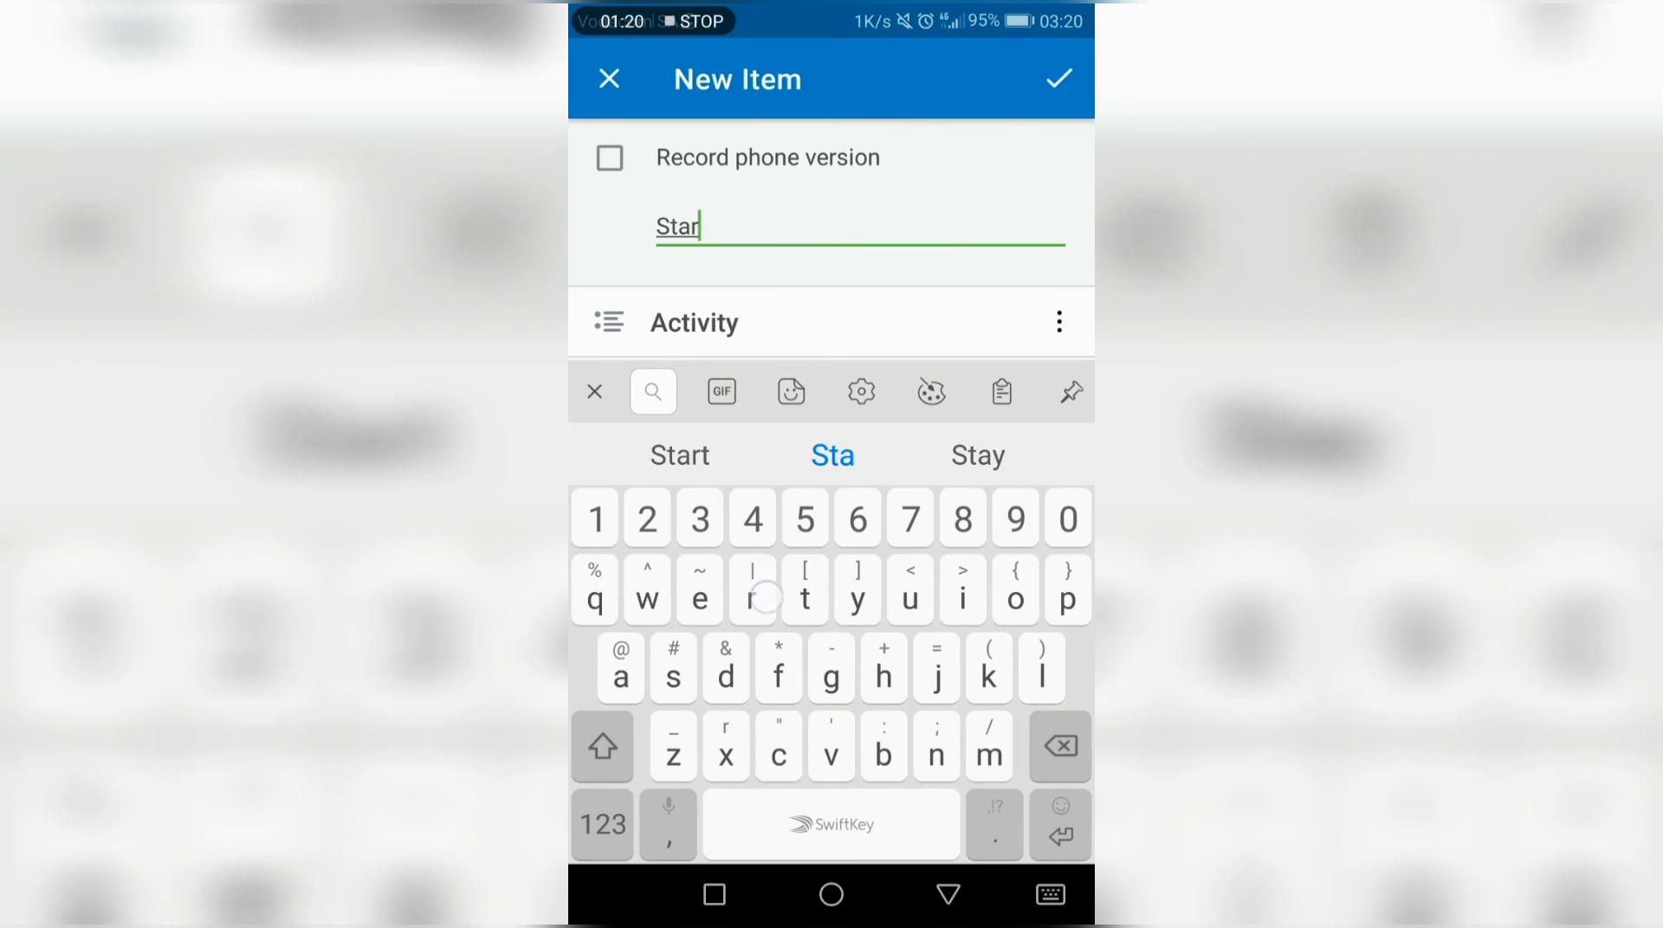
text(t N)
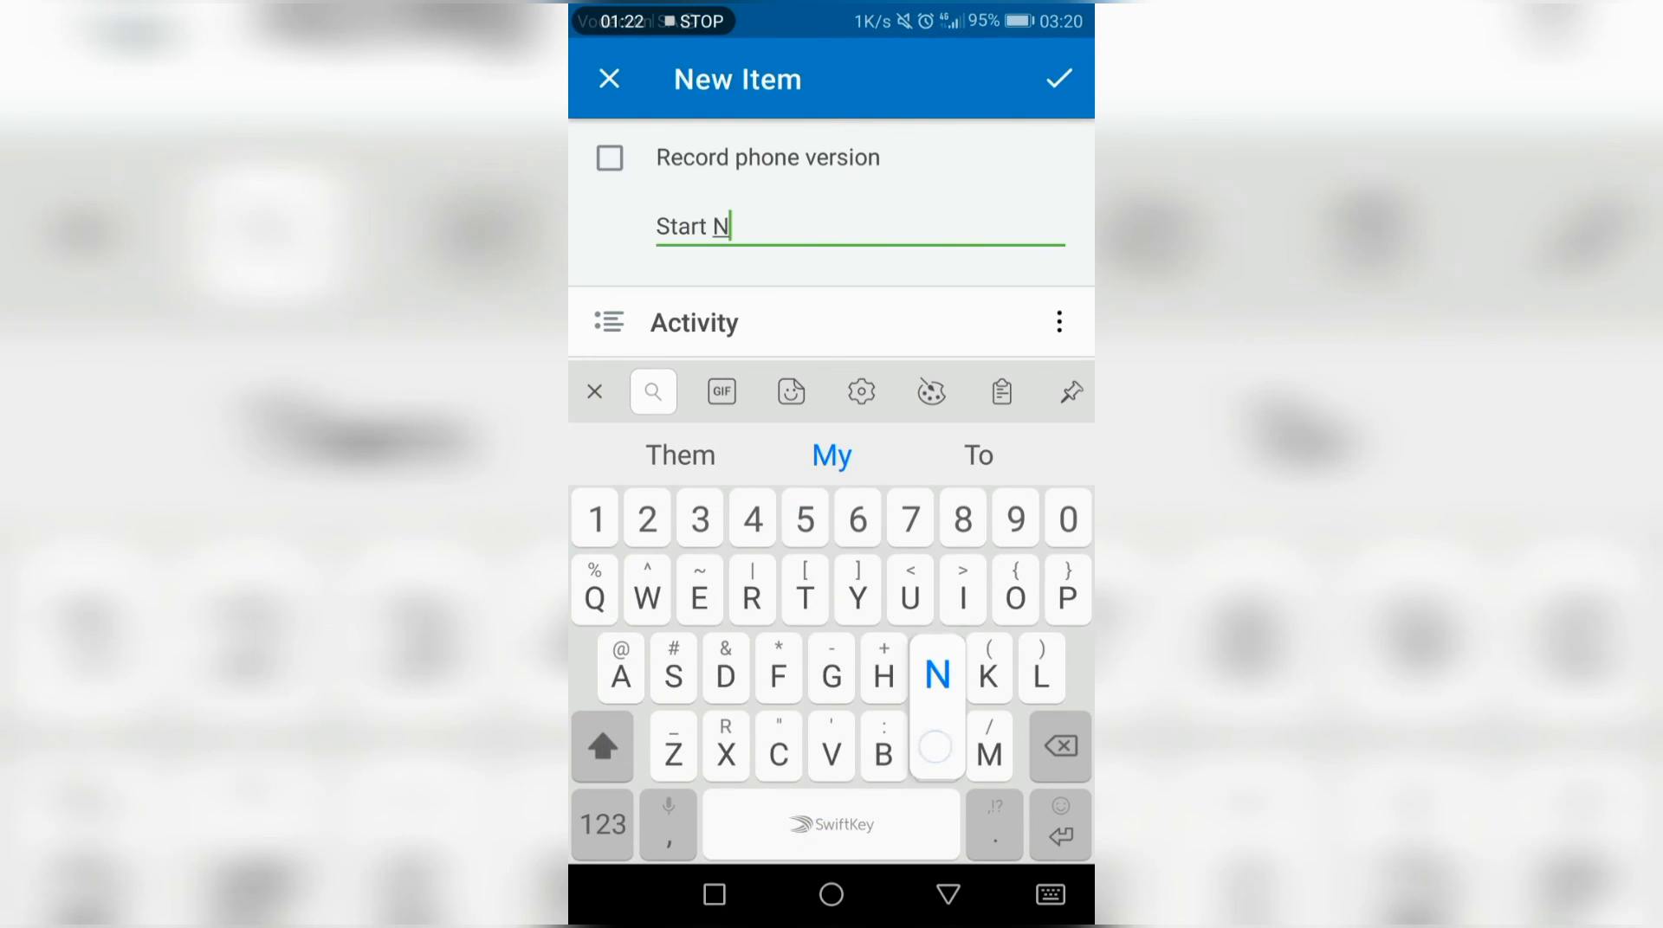
text(ks)
click(871, 447)
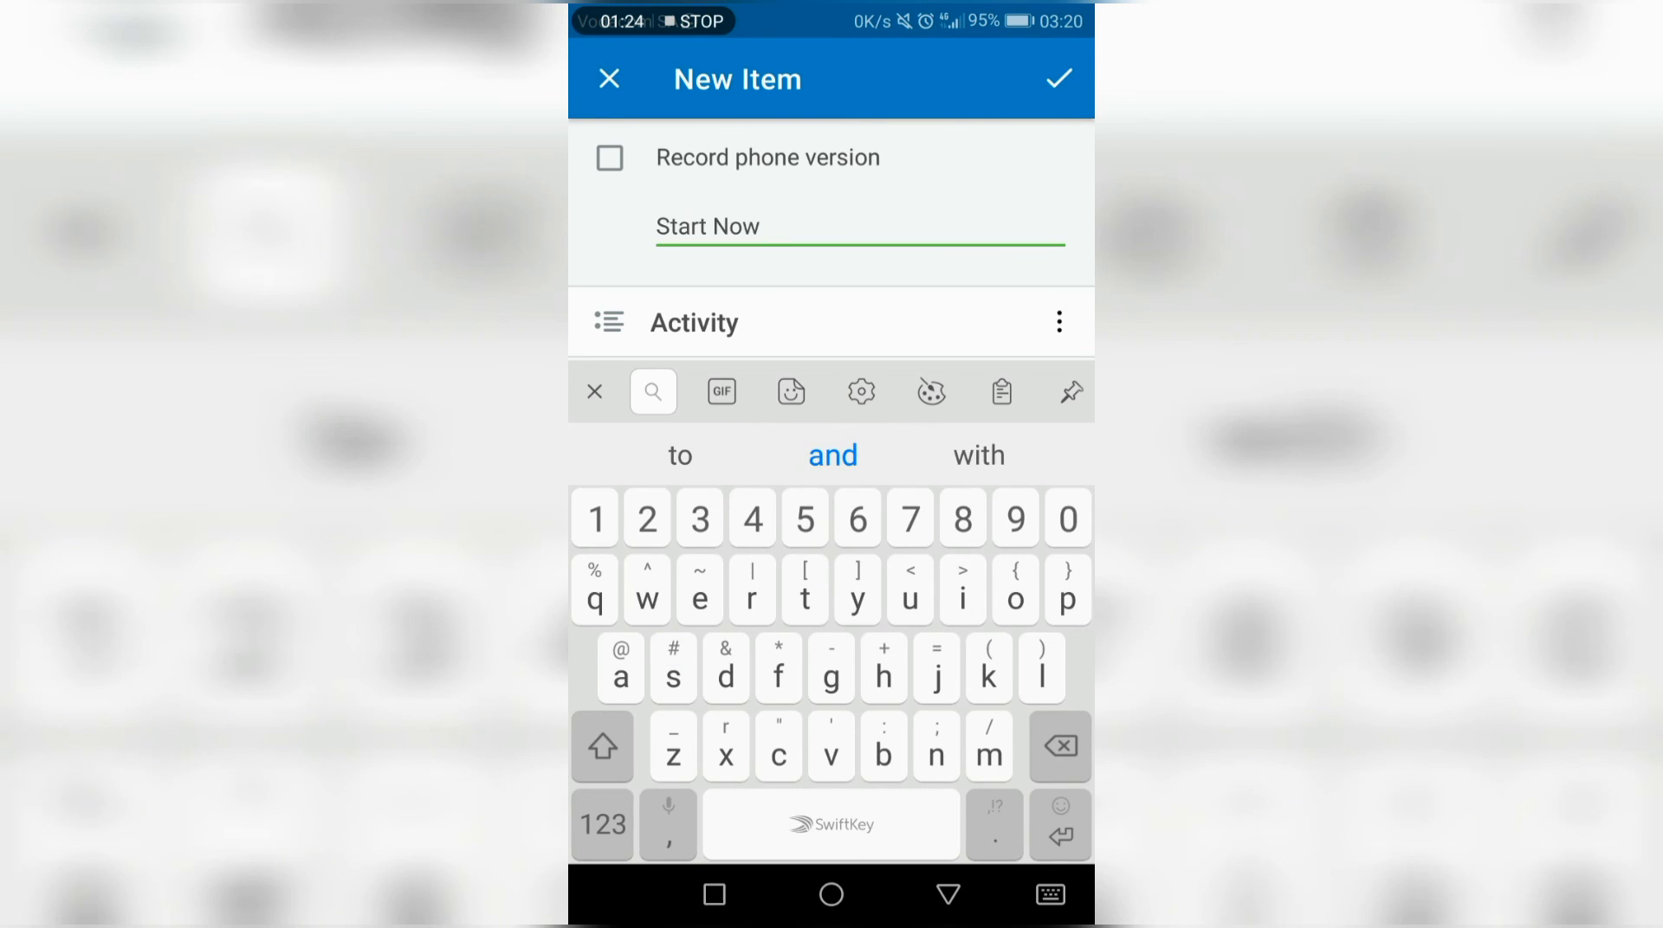